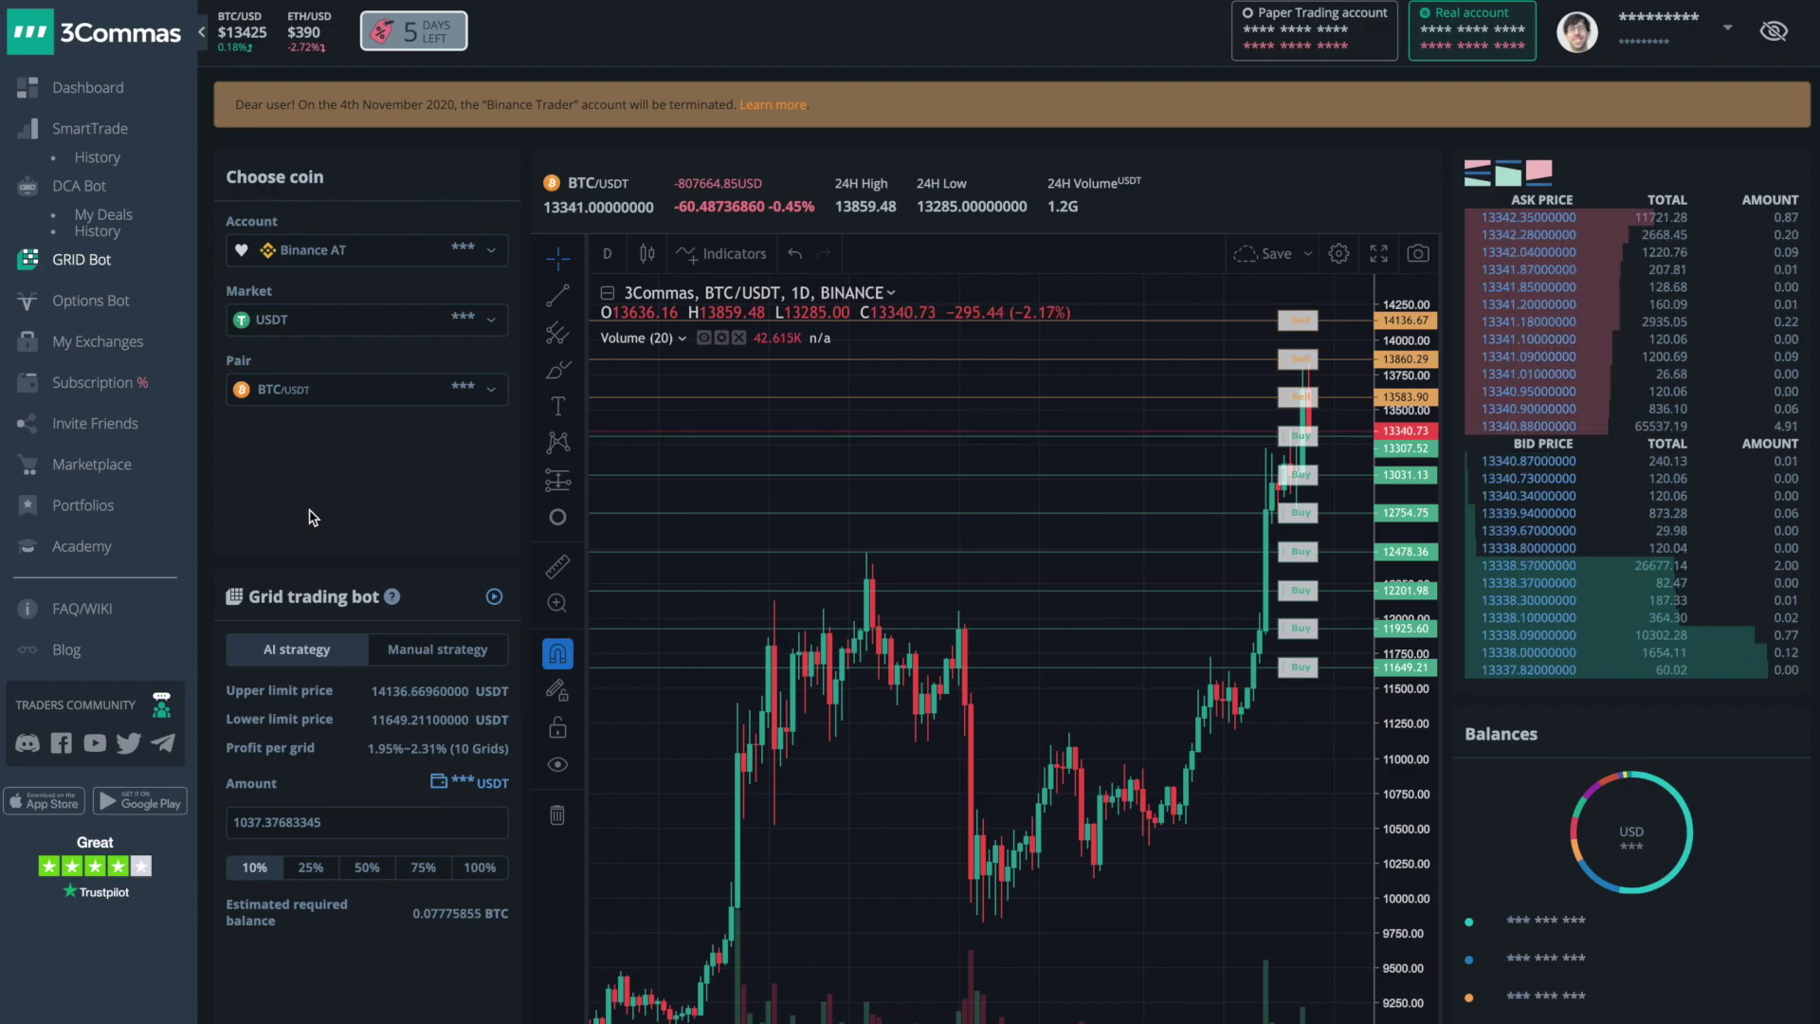
pyautogui.scroll(-1, 313, 520)
pyautogui.scroll(-2, 313, 518)
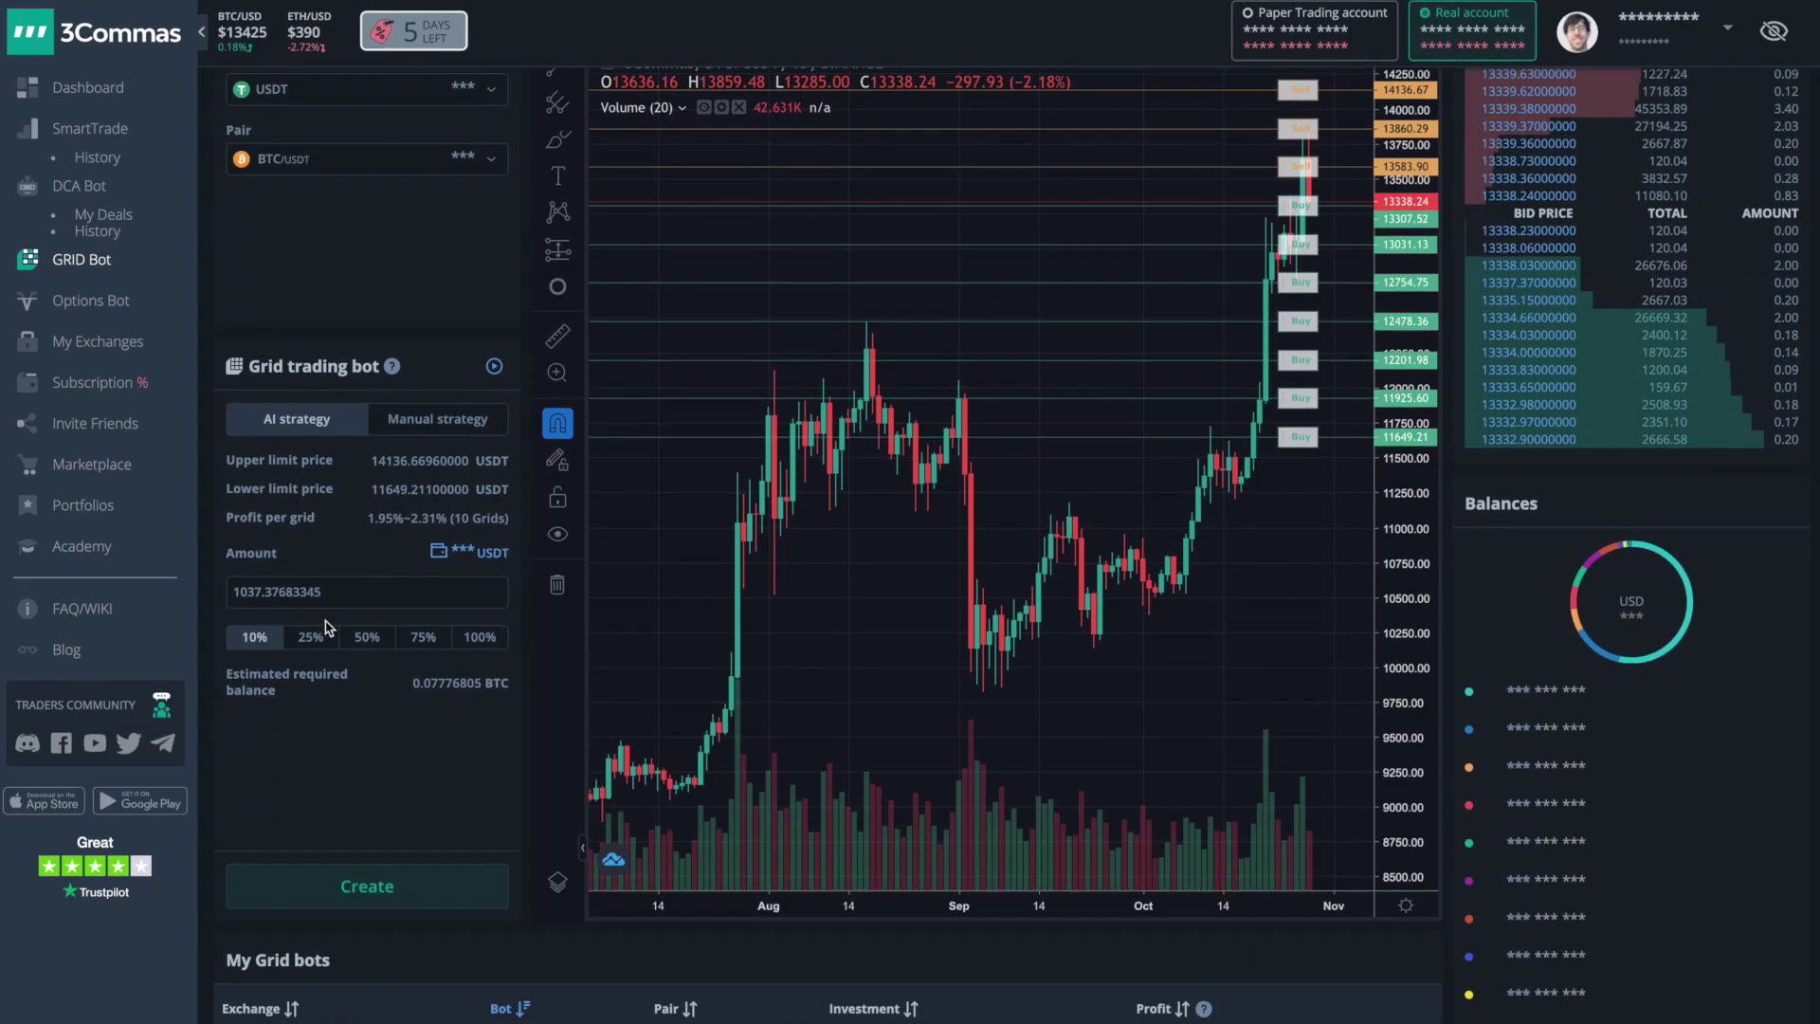
pyautogui.scroll(3, 340, 728)
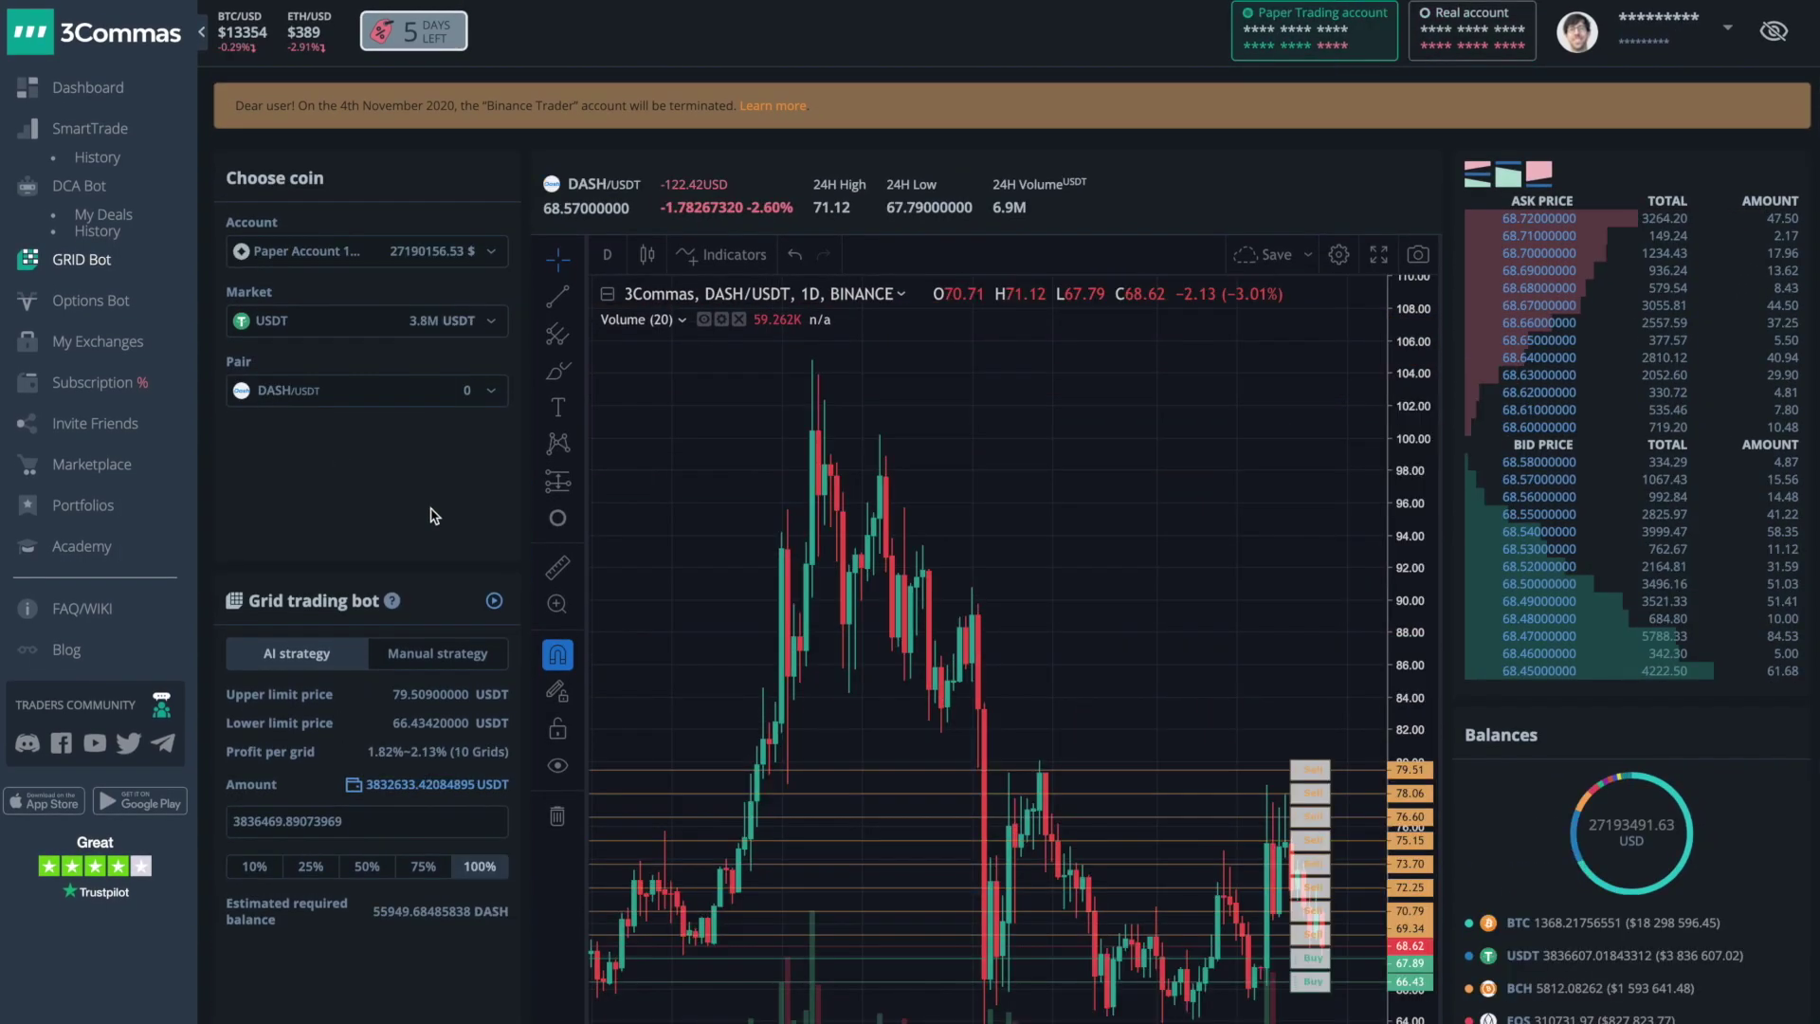
# Open the paper account's DASH/USDT grid bot for editing and switch it to the manual strategy.
pyautogui.scroll(-10, 428, 515)
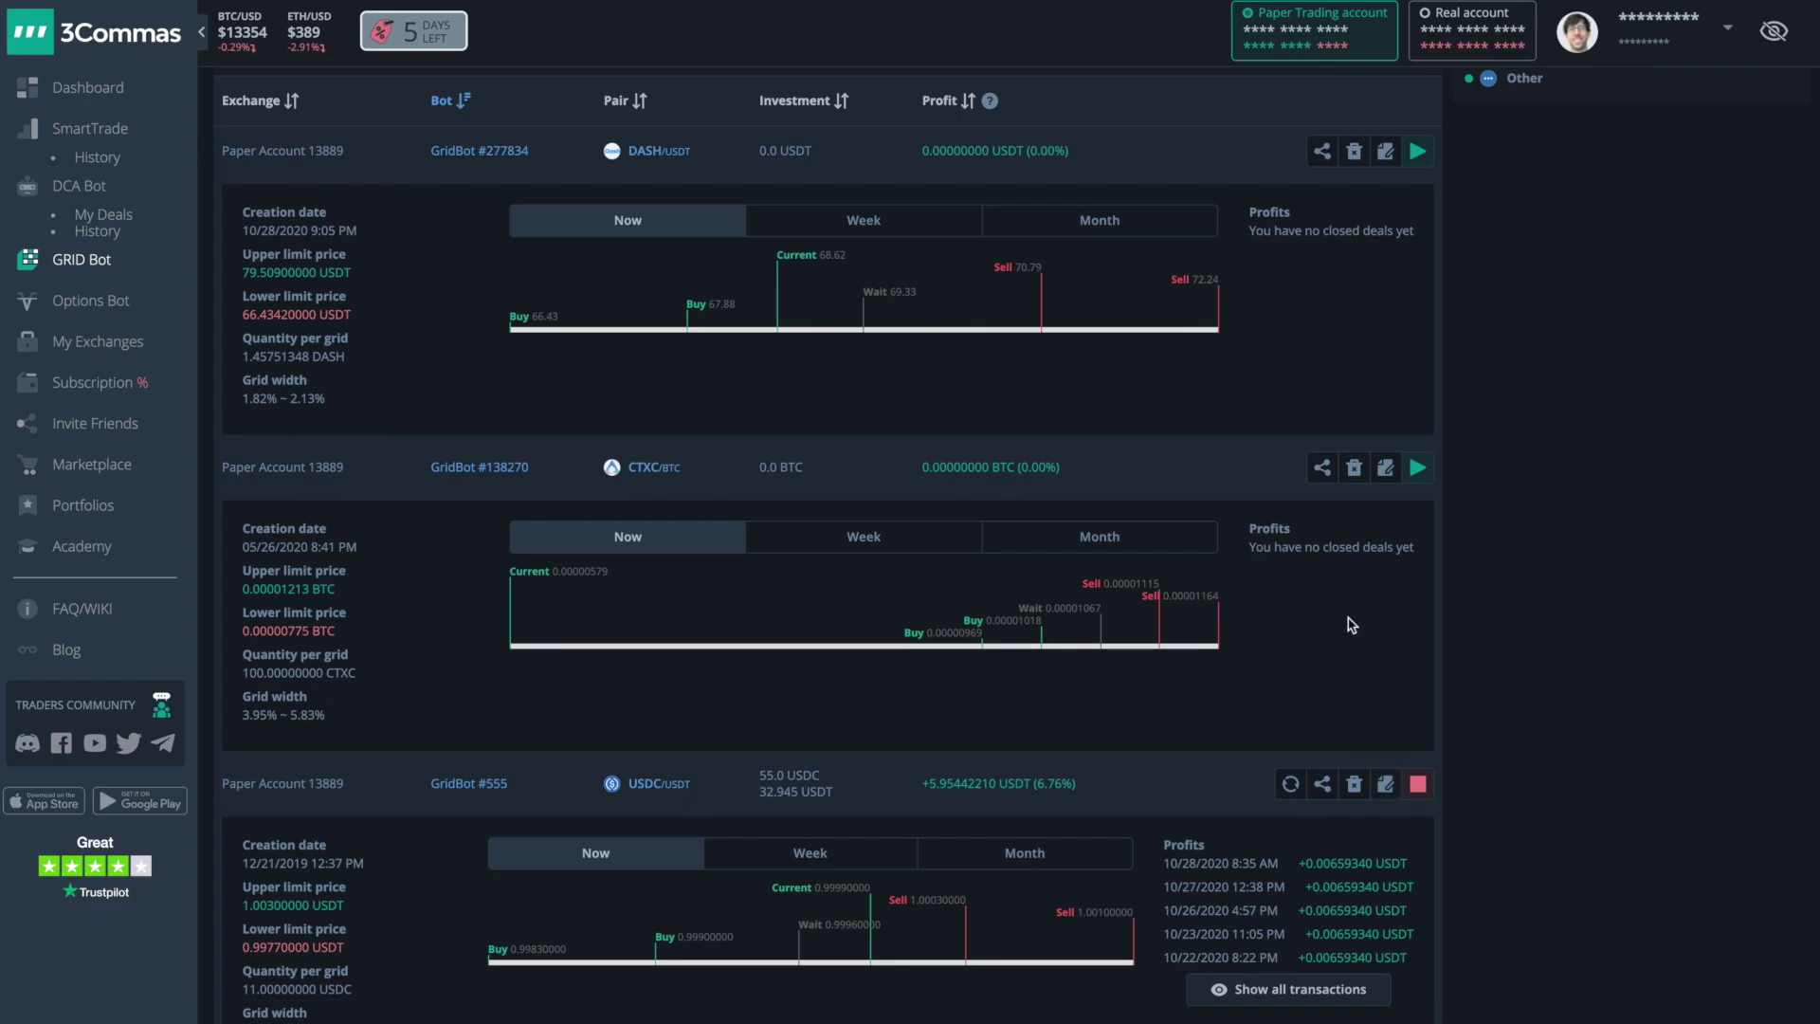
pyautogui.scroll(3, 1351, 625)
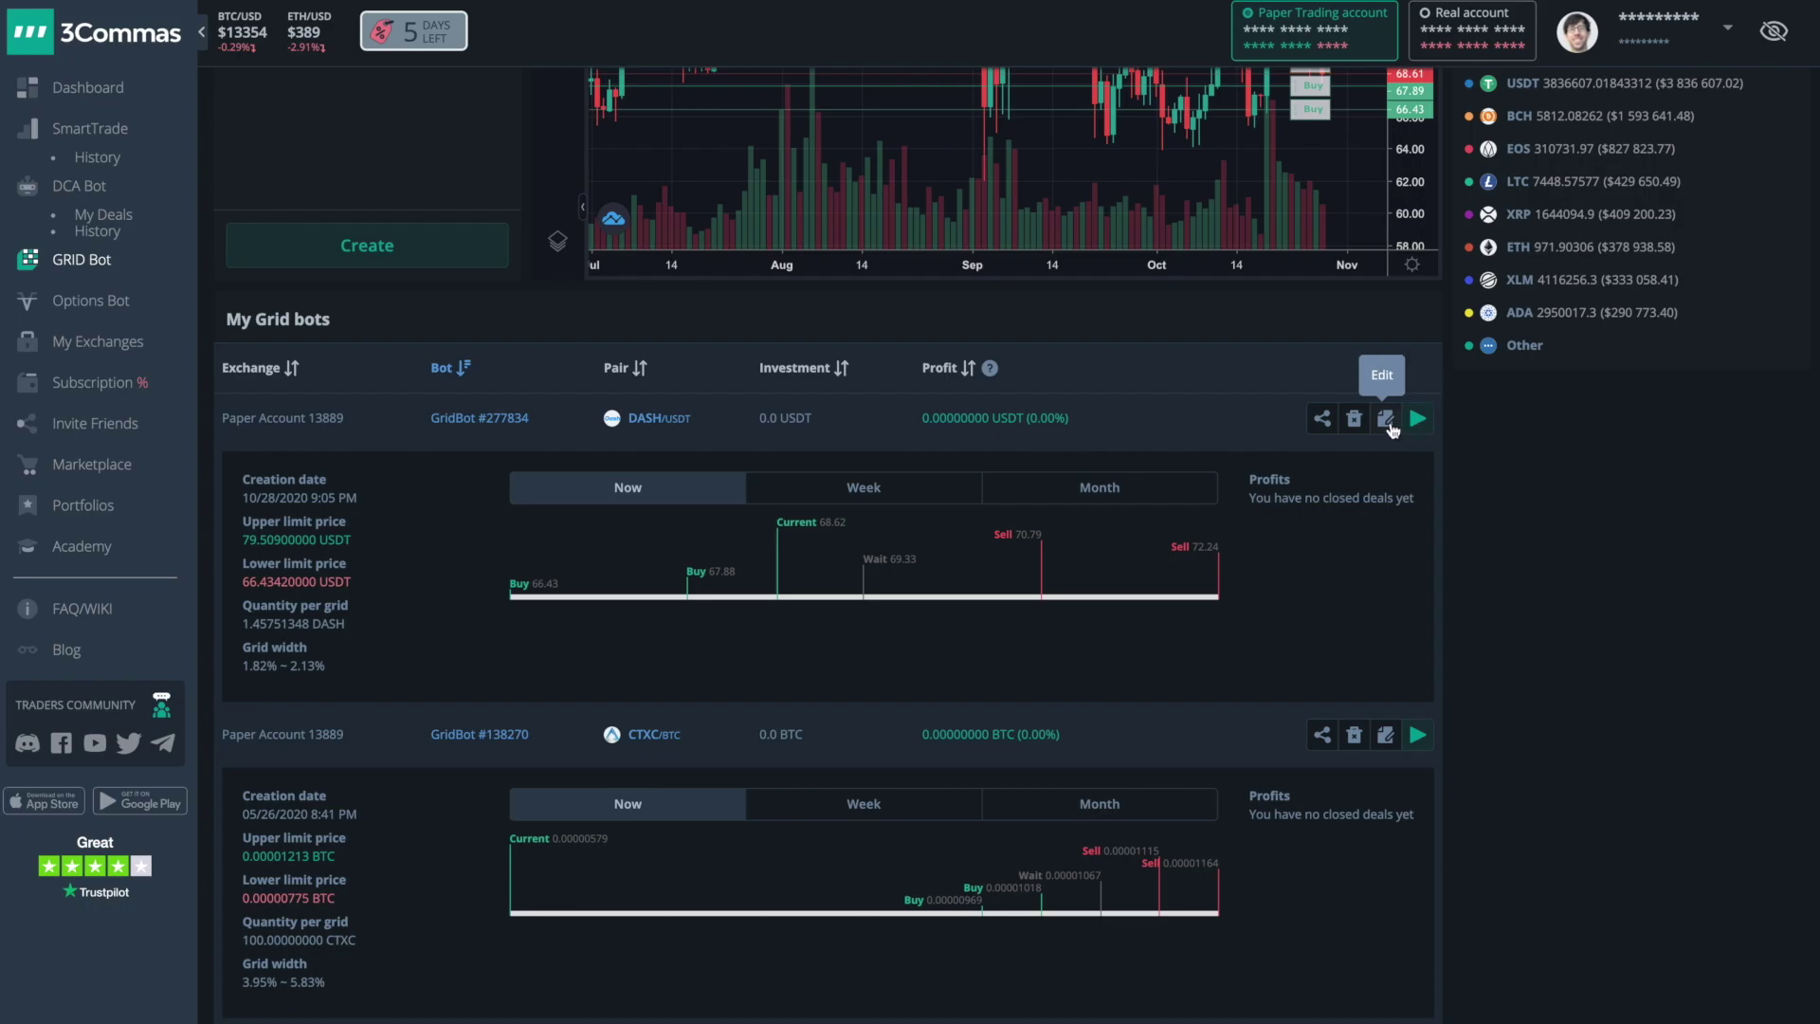
pyautogui.click(1387, 420)
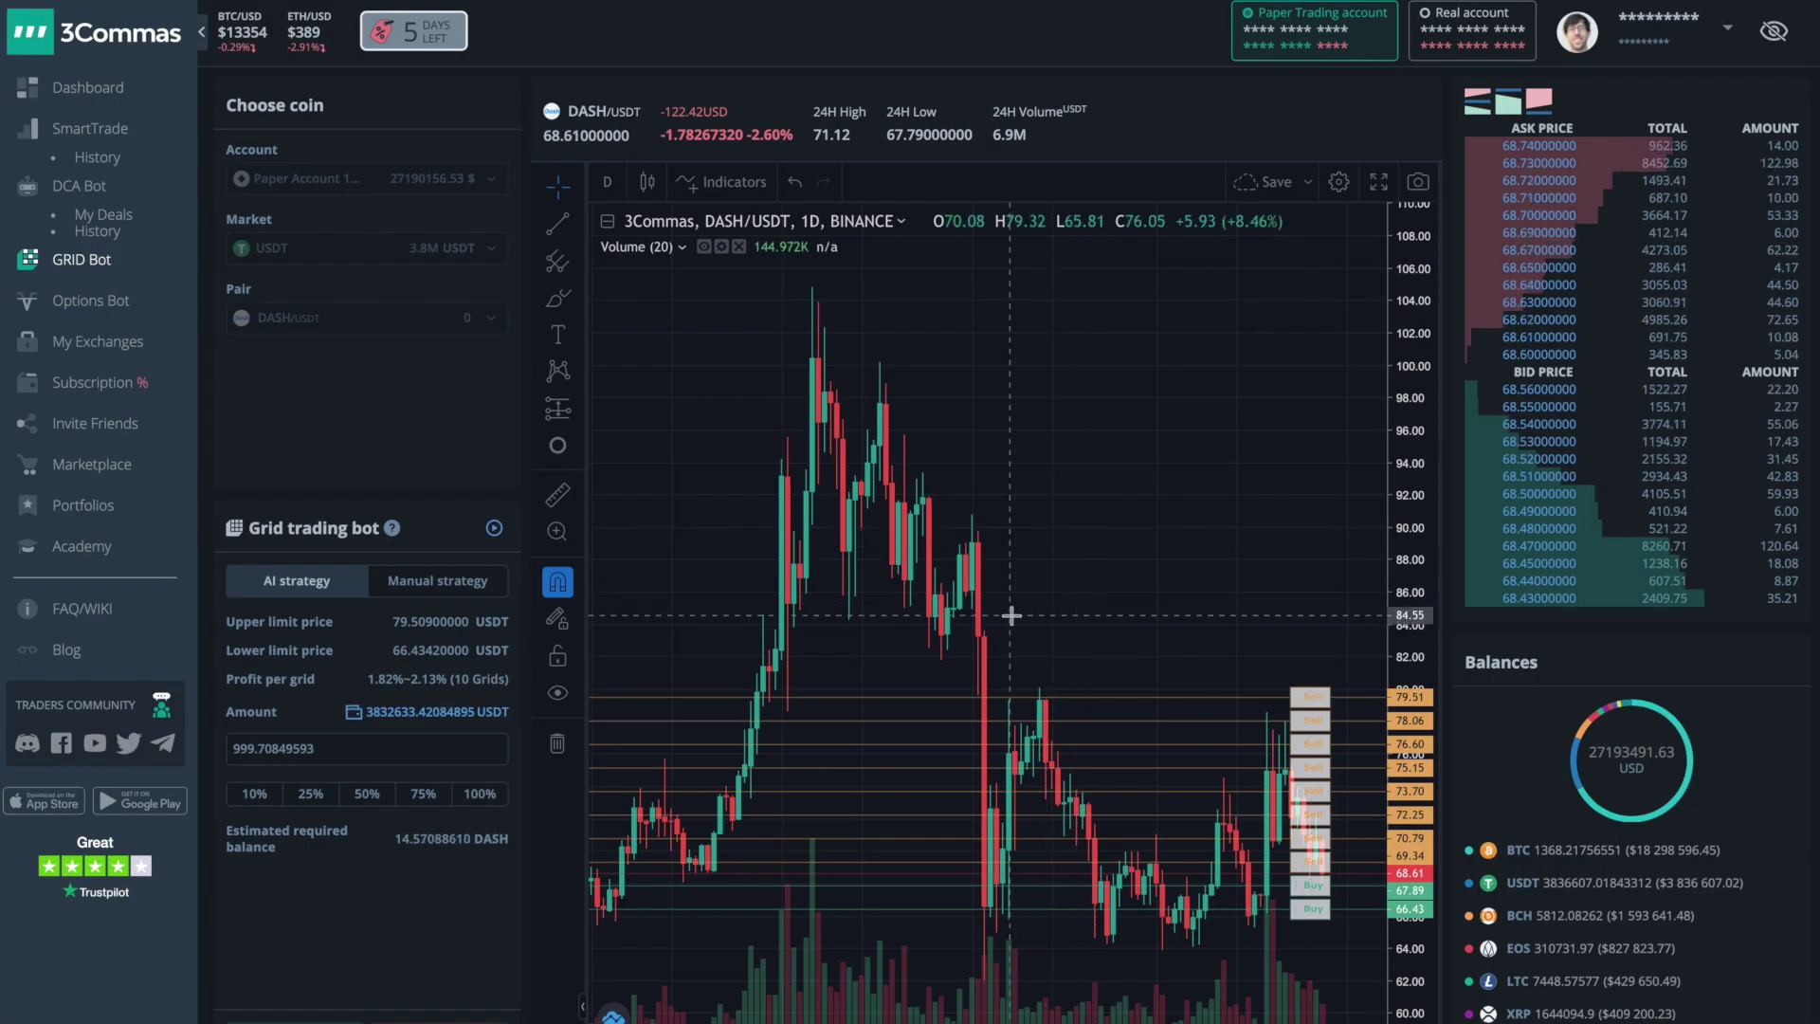
pyautogui.scroll(5, 1010, 617)
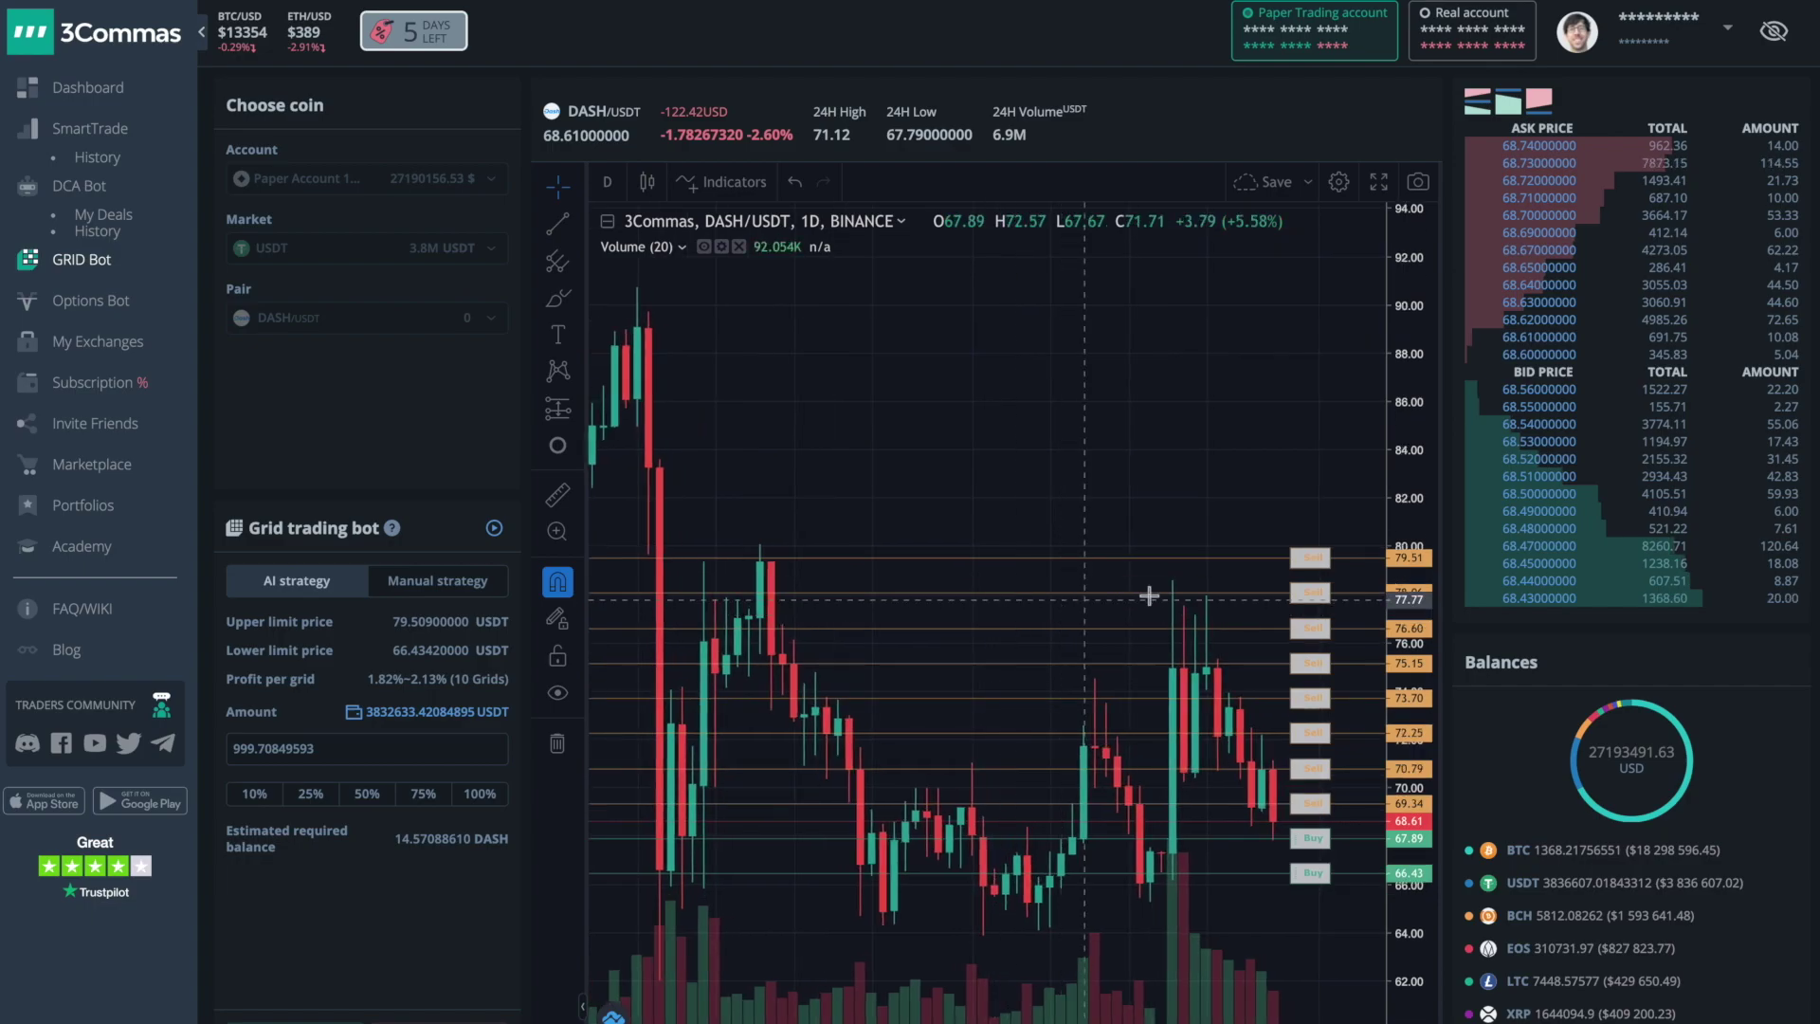
pyautogui.click(455, 594)
pyautogui.scroll(-1, 410, 621)
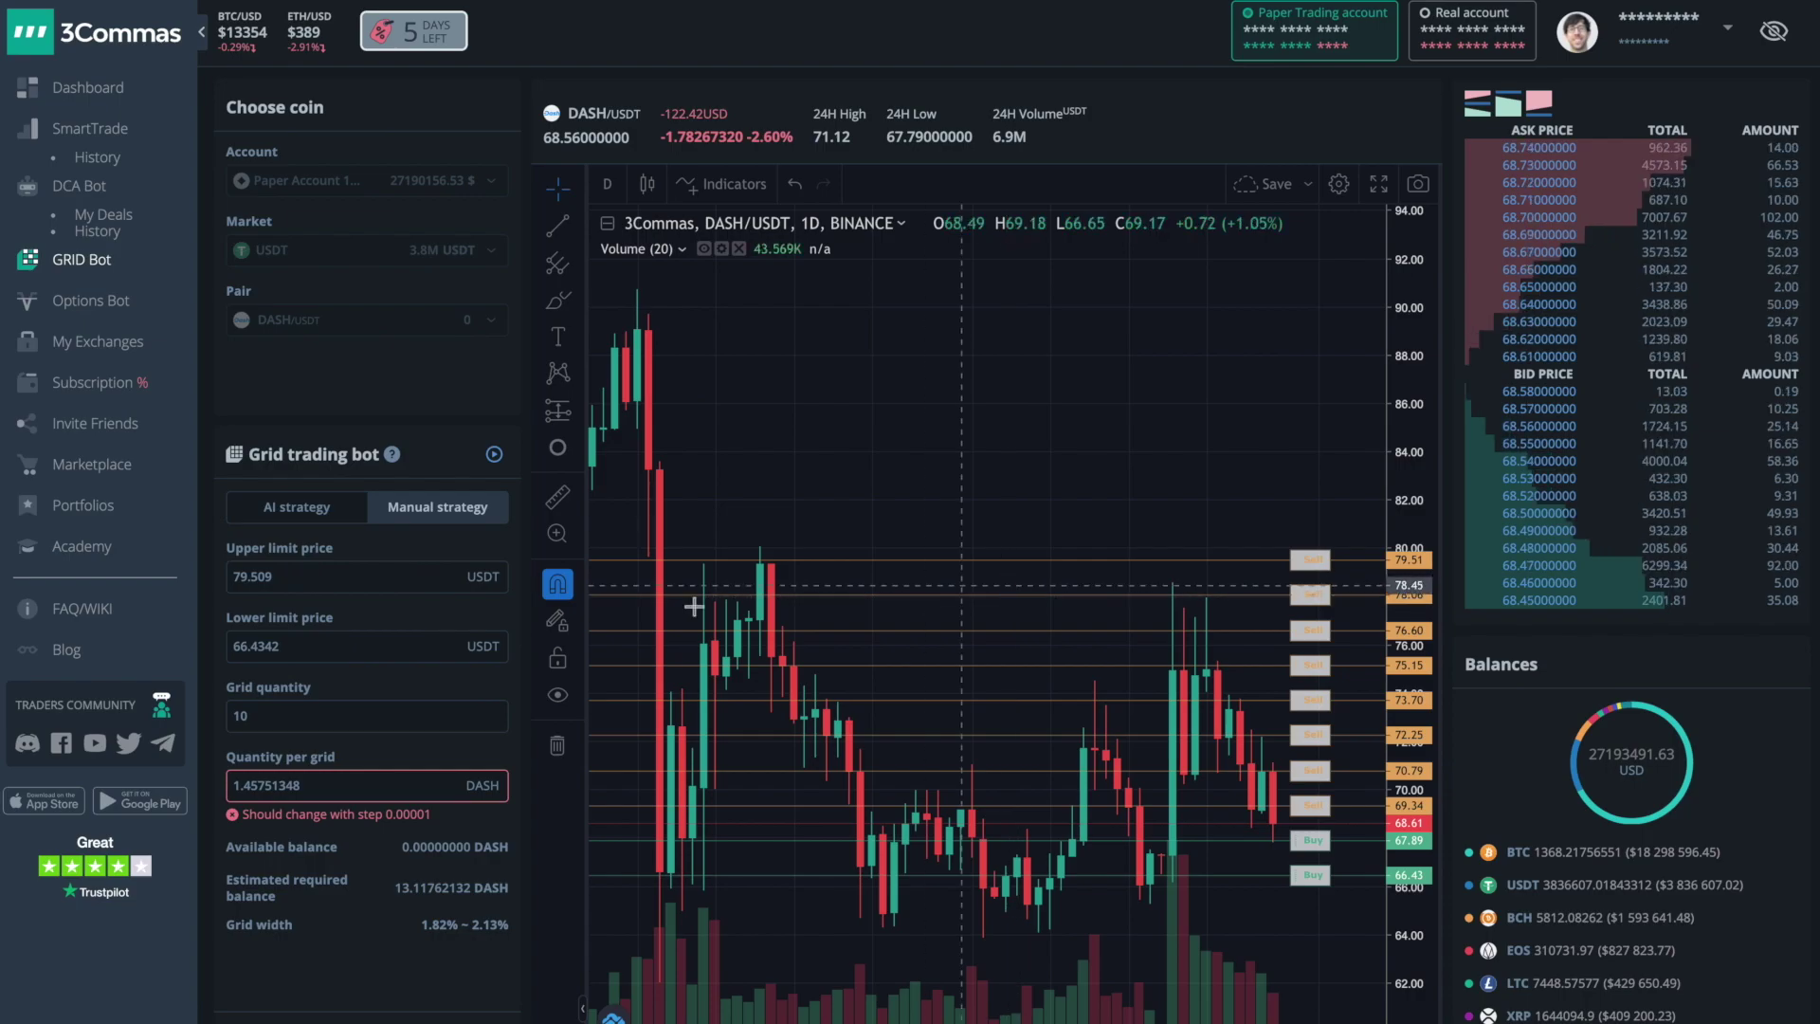
# Set the DASH/USDT bot's upper limit price to 78.309 USDT.
pyautogui.click(246, 576)
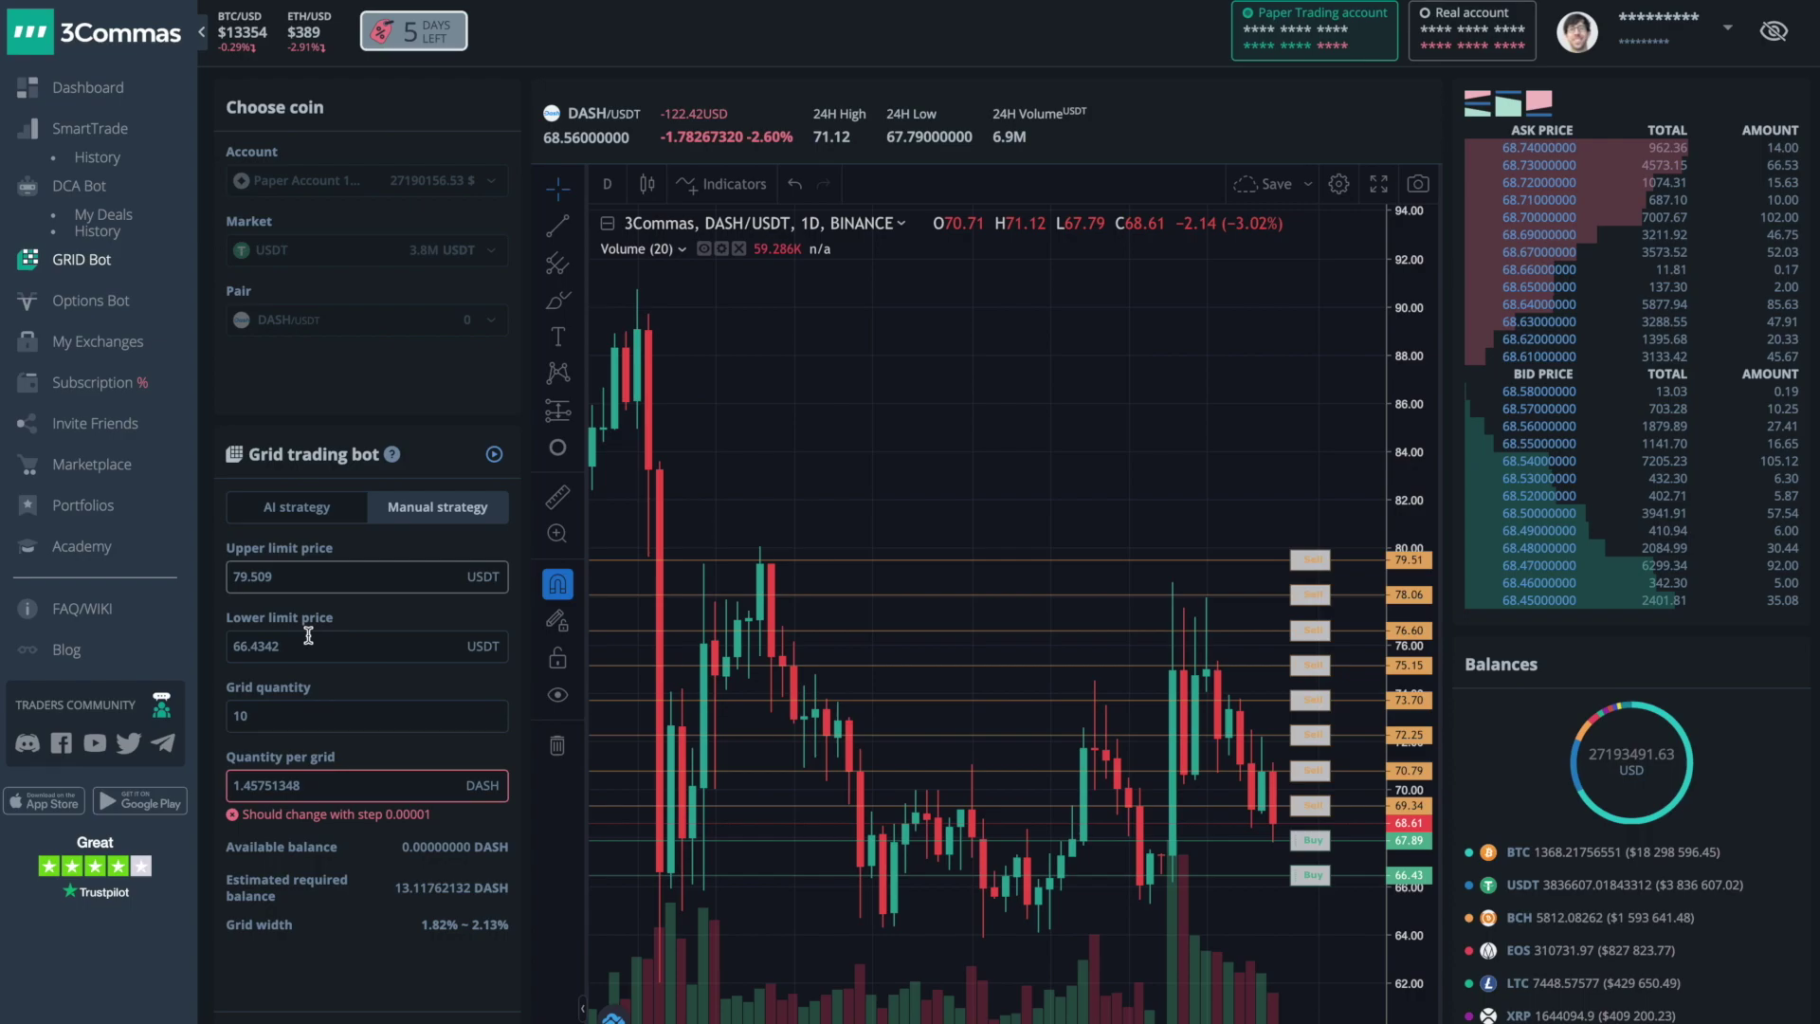
pyautogui.press('BackSpace')
pyautogui.write('8')
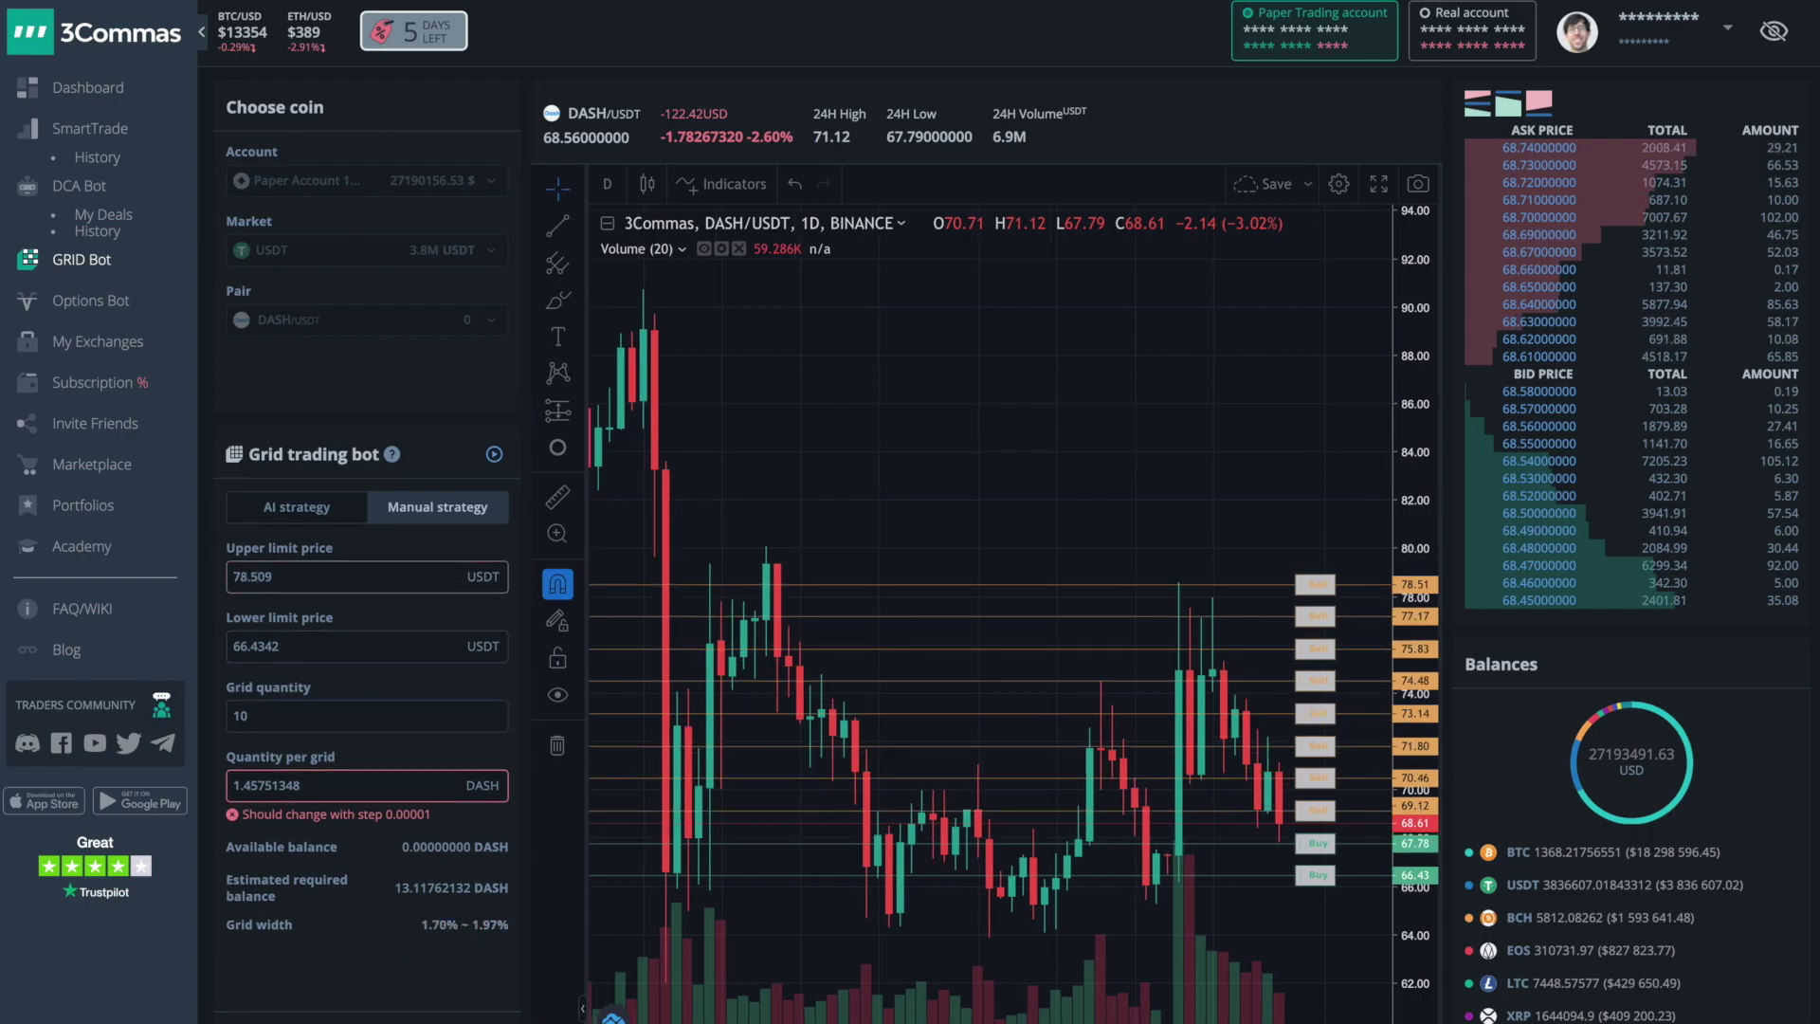
pyautogui.press('Right')
pyautogui.press('Right')
pyautogui.press('BackSpace')
pyautogui.write('3')
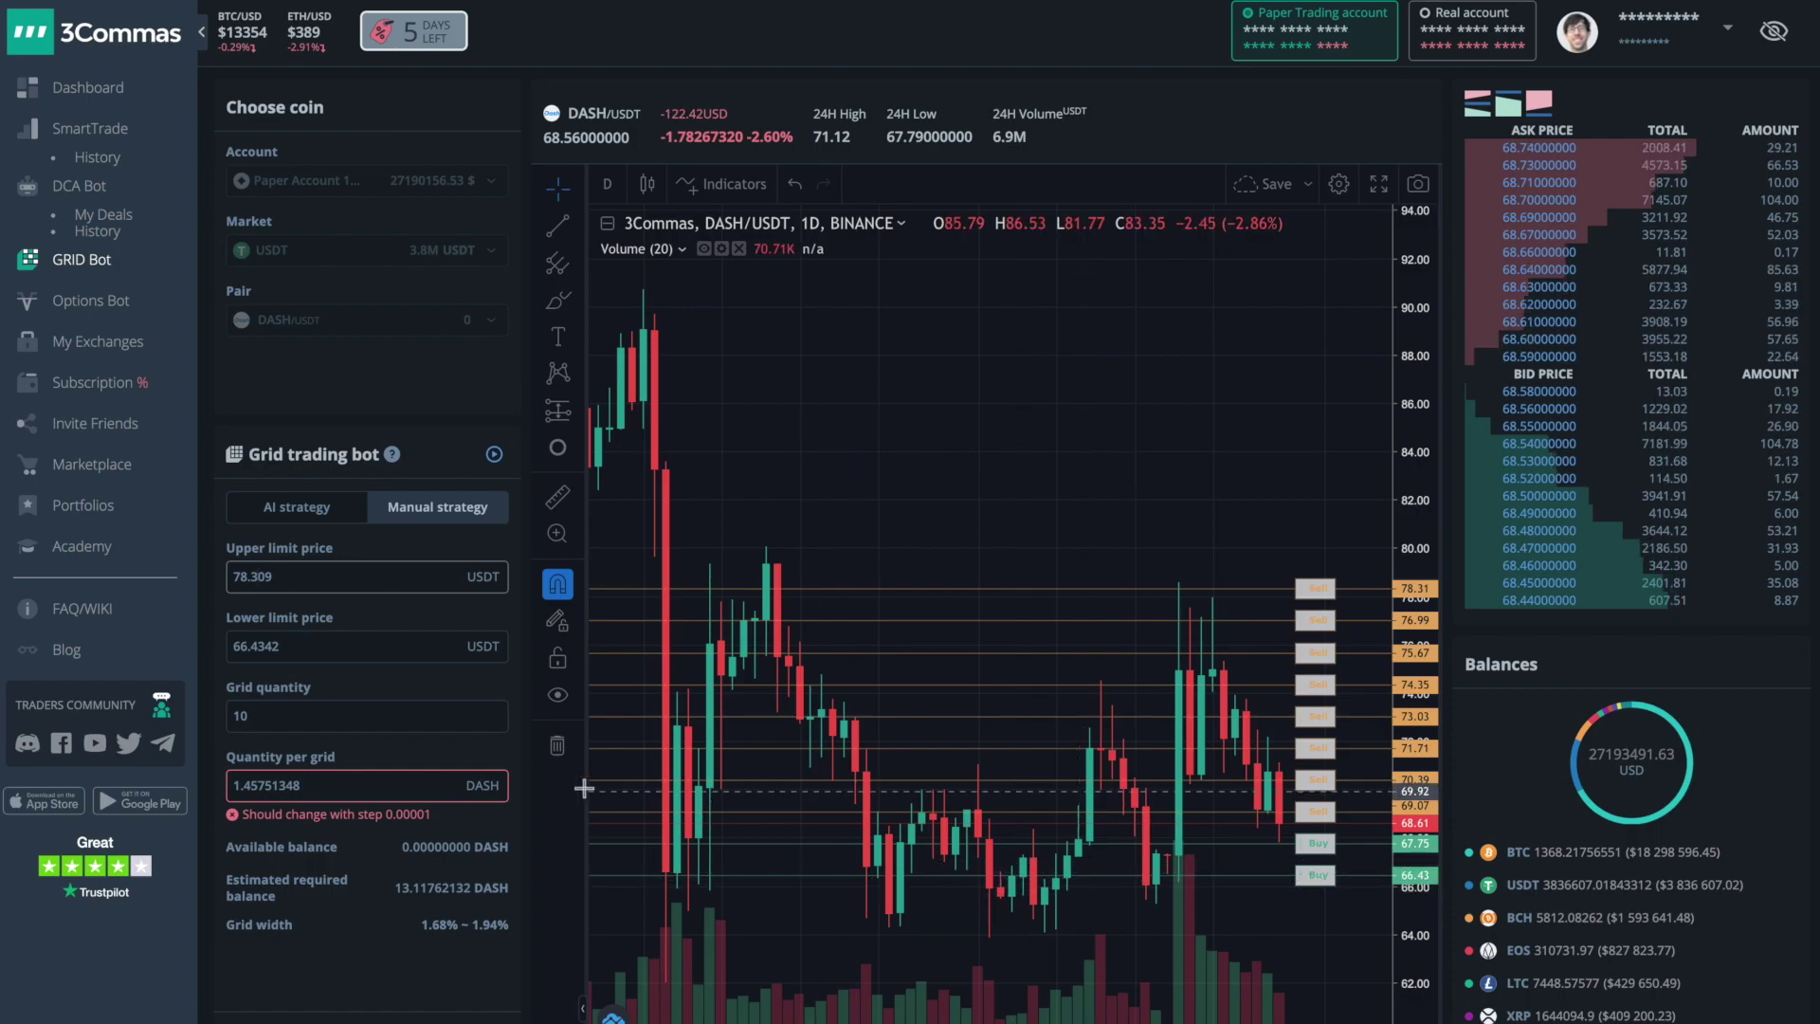
# Set the bot's grid quantity to 6.
pyautogui.doubleClick(293, 716)
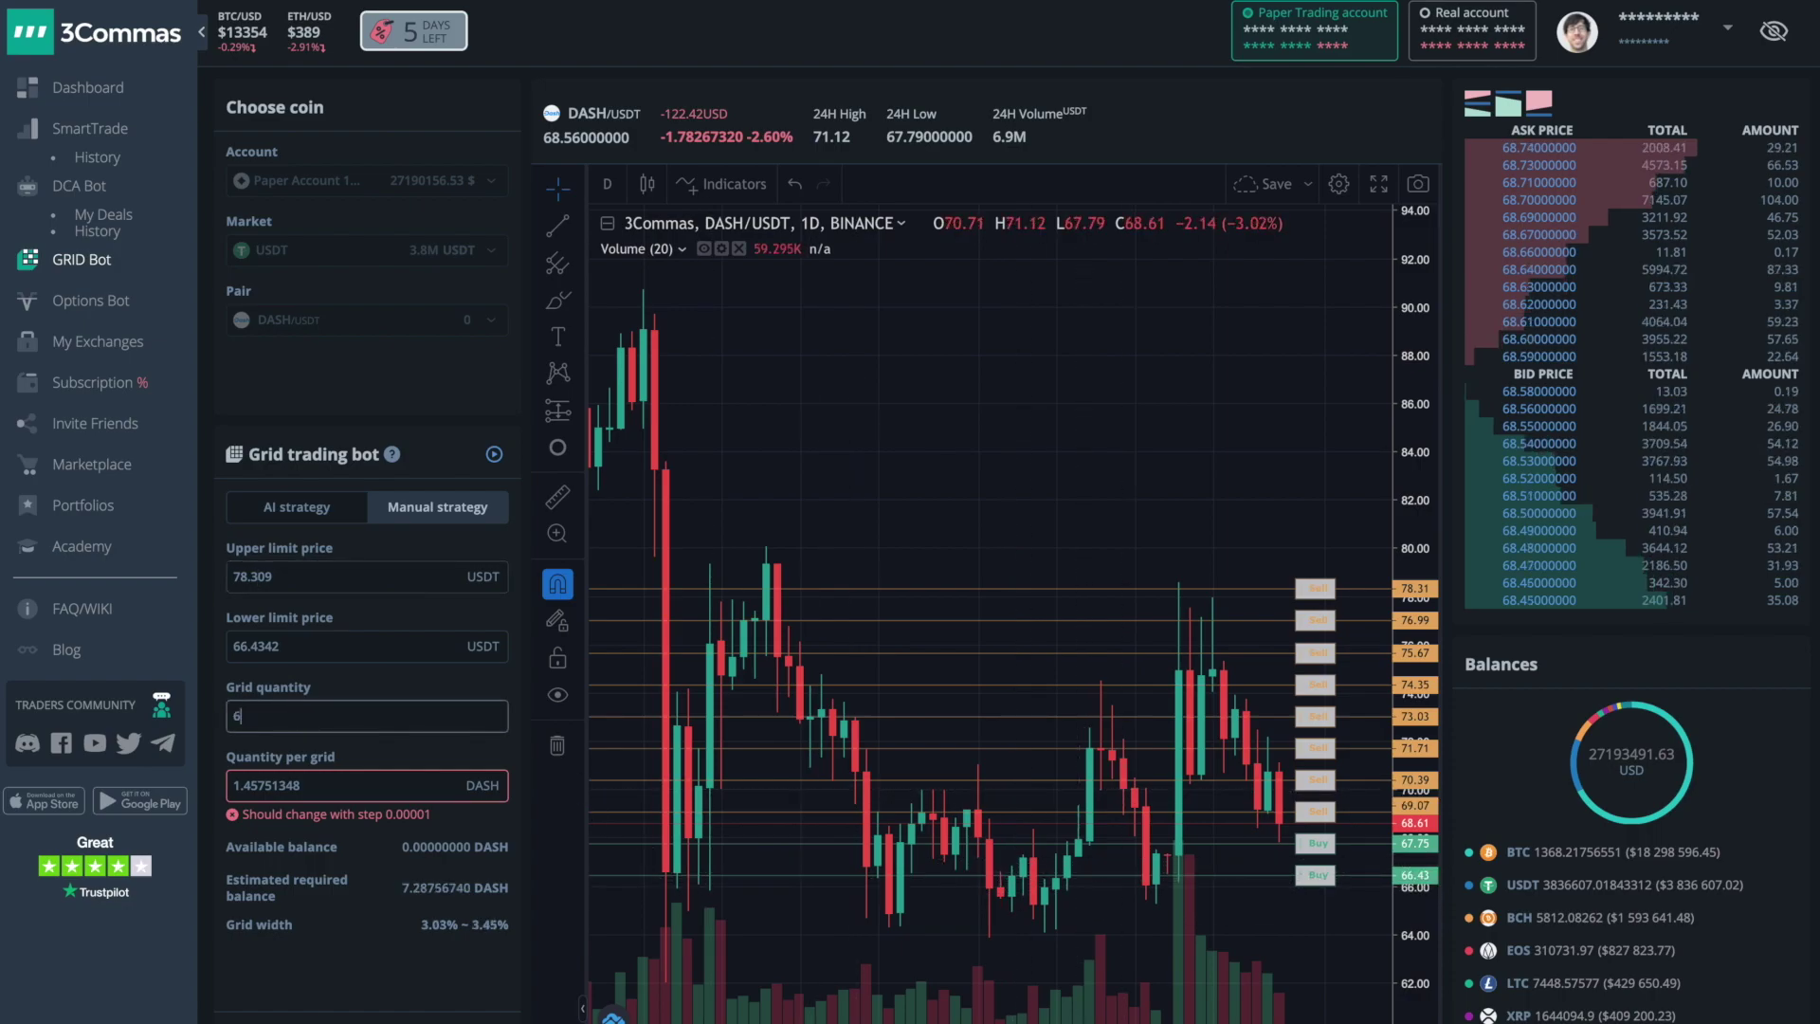
pyautogui.write('6')
pyautogui.click(387, 680)
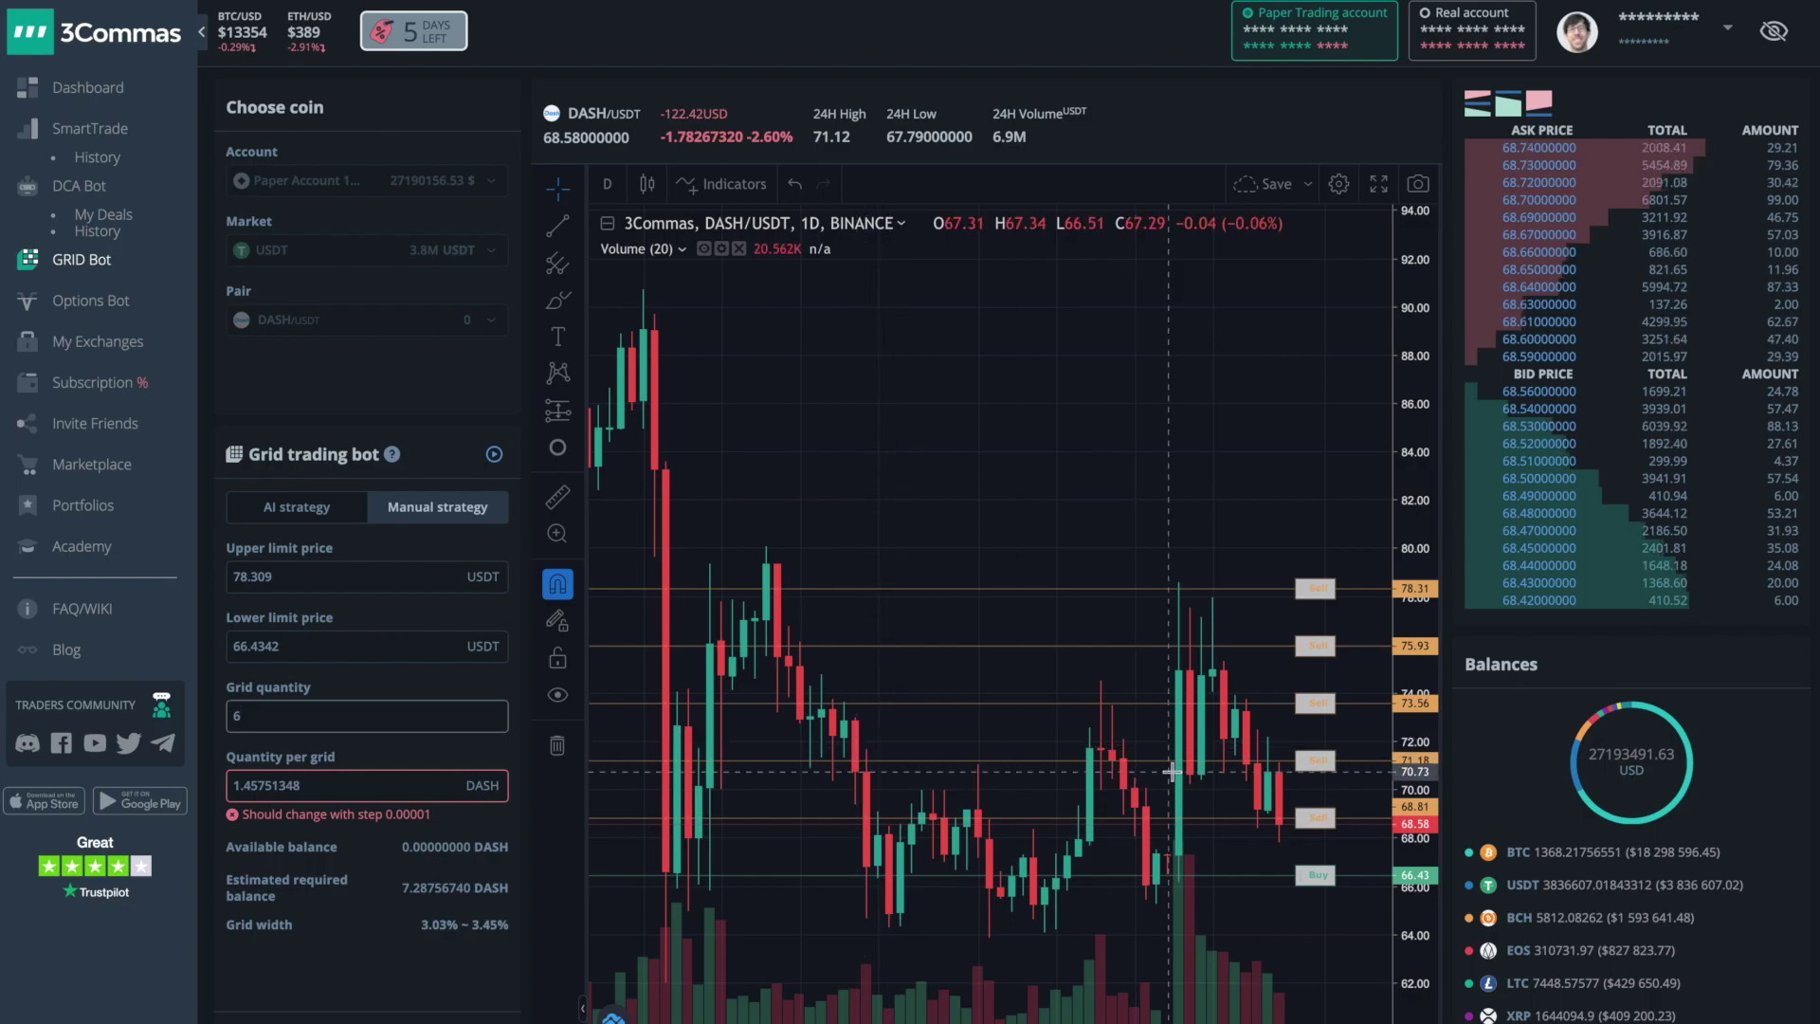
# Remove the Volume indicator from the DASH/USDT price chart and look over the longer price history.
pyautogui.scroll(-3, 1194, 825)
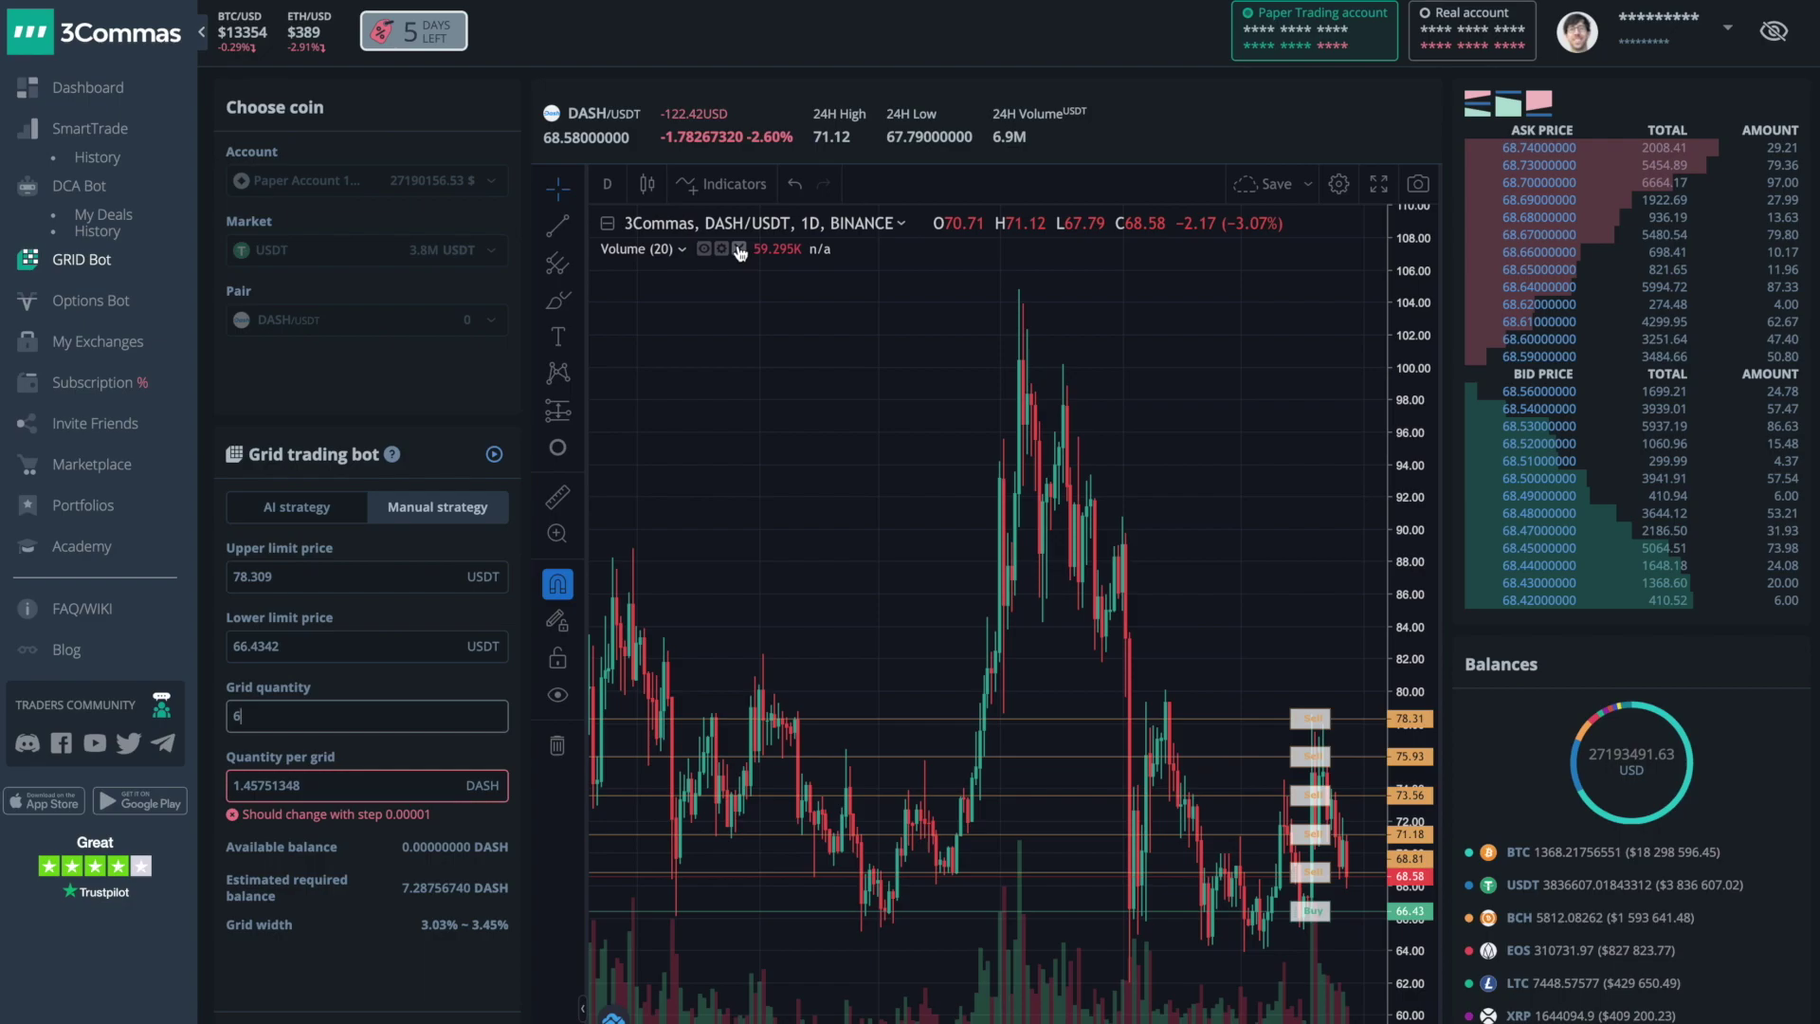
pyautogui.scroll(-3, 821, 569)
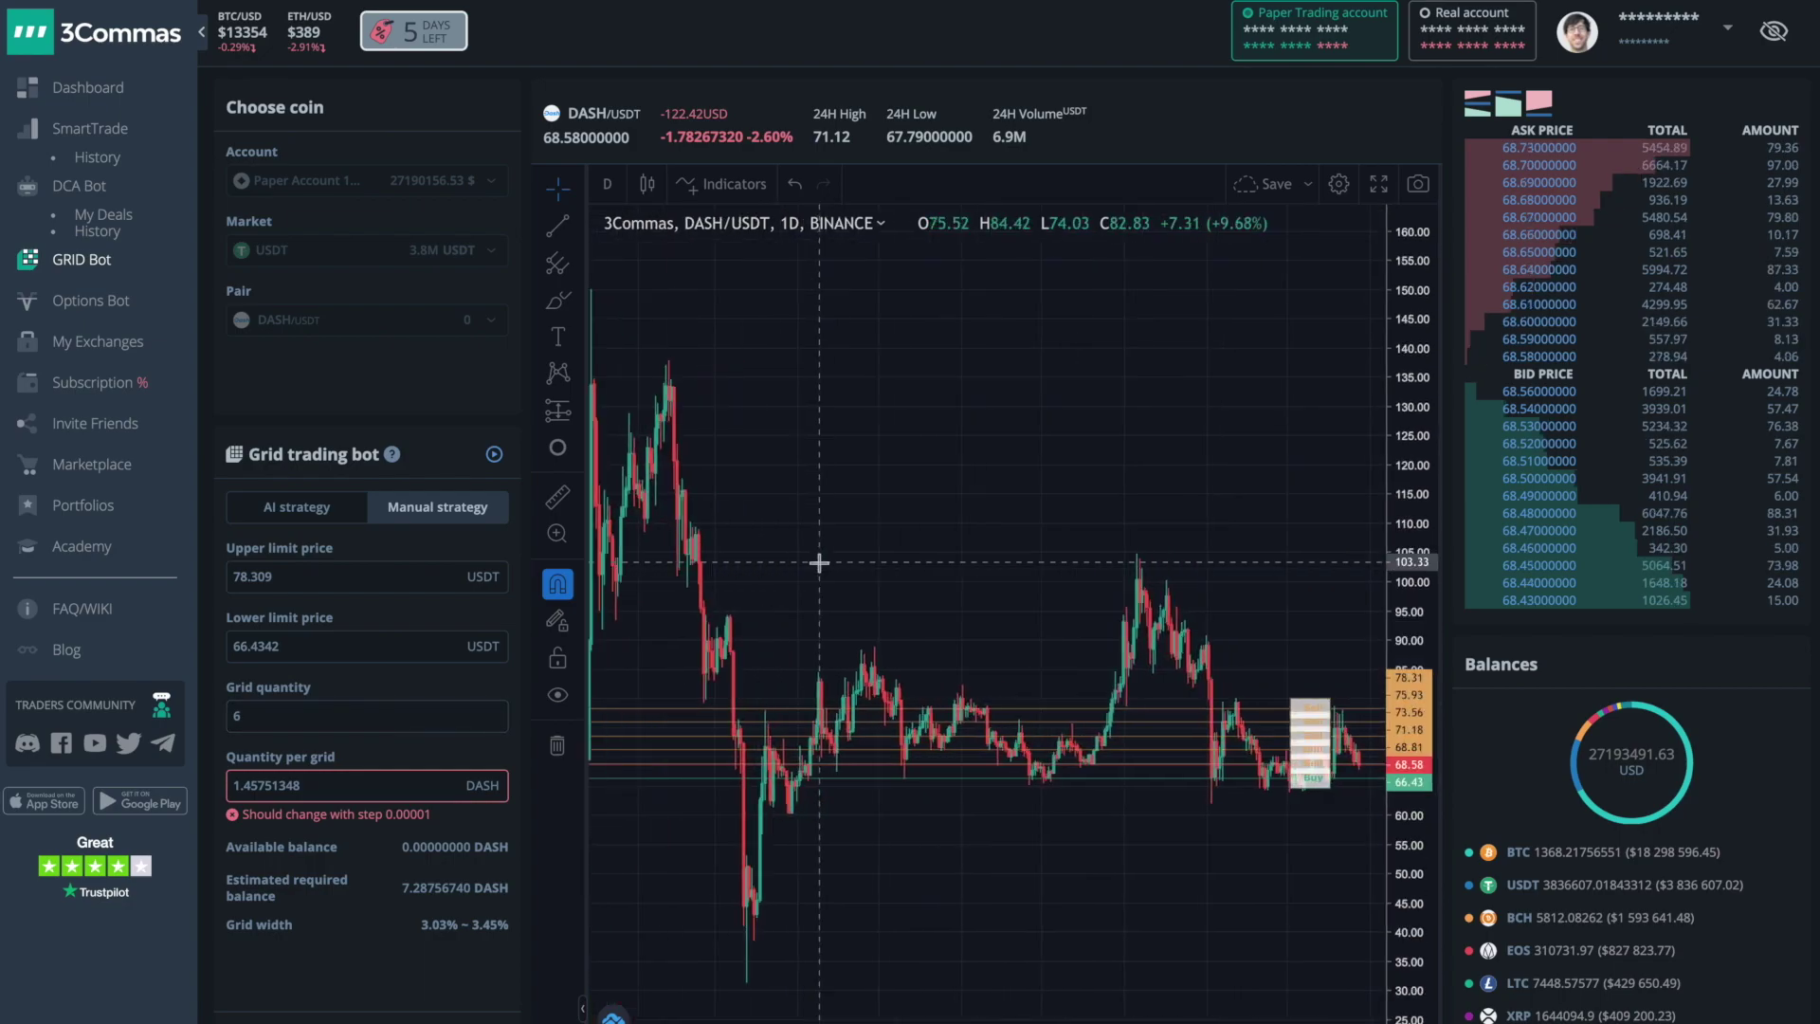
pyautogui.scroll(4, 819, 563)
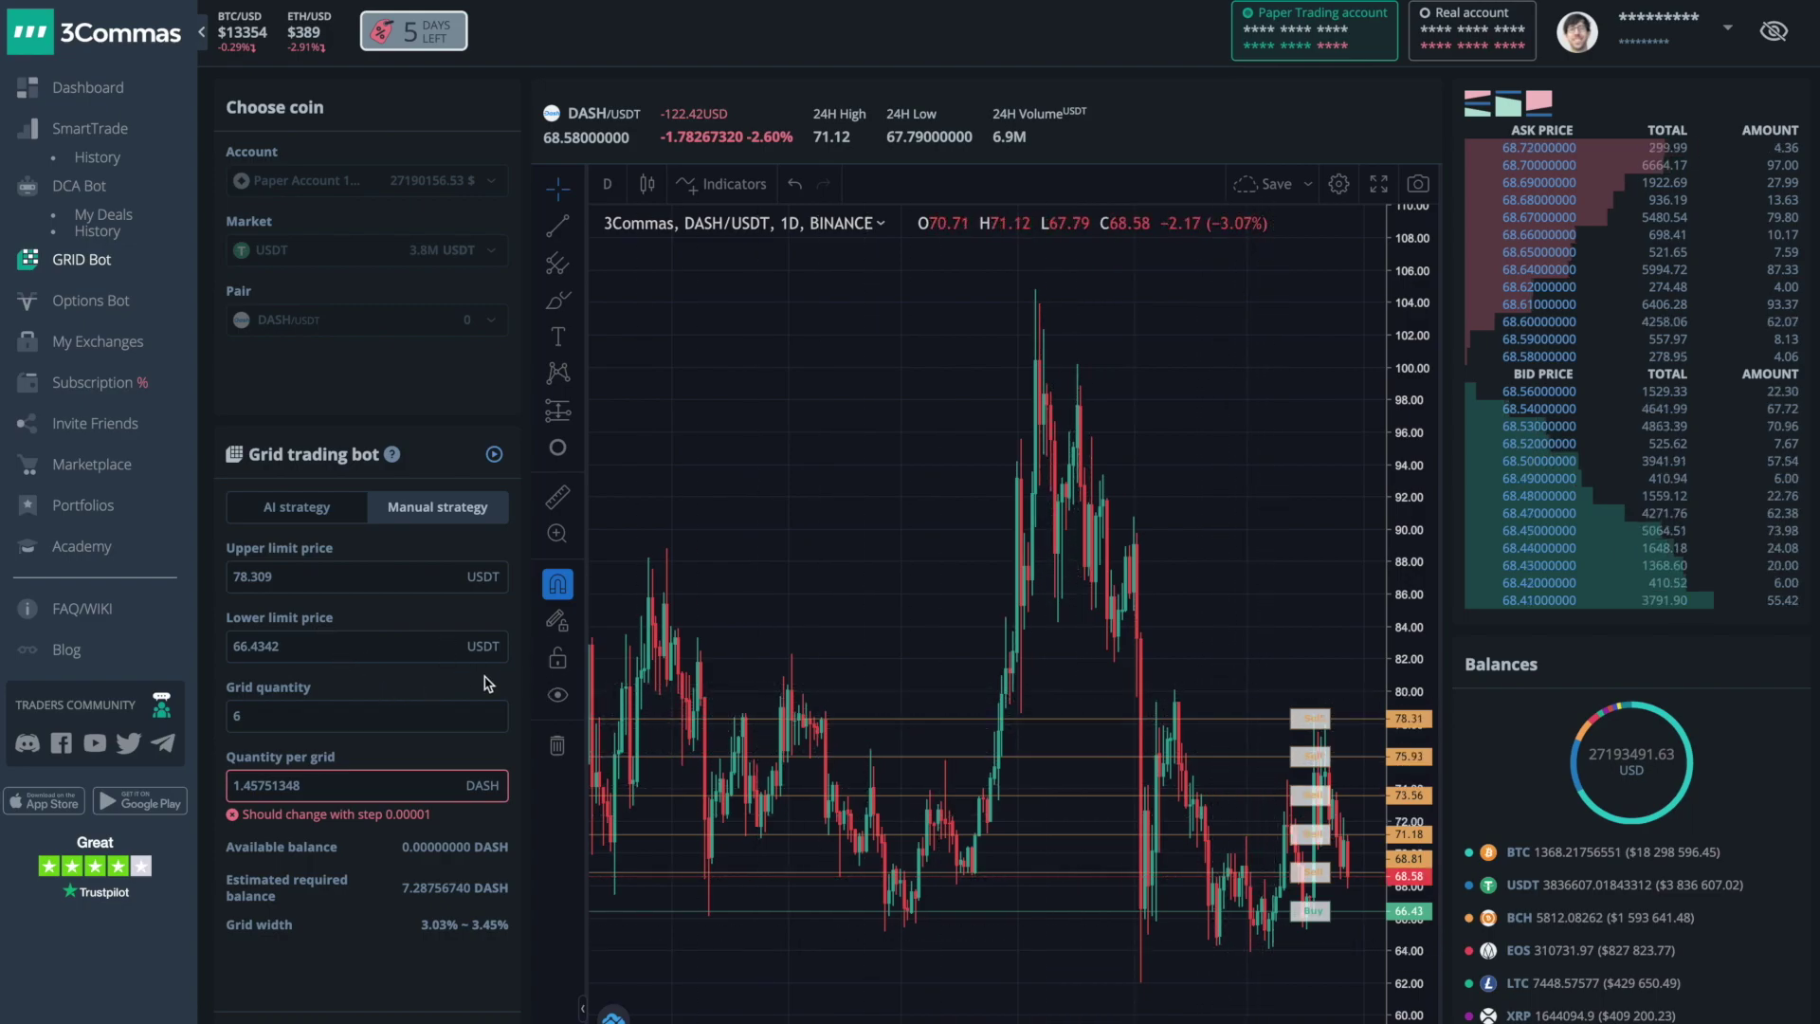
# Set the grid quantity to 7 and the quantity per grid to 2 DASH, and save the bot.
pyautogui.doubleClick(248, 718)
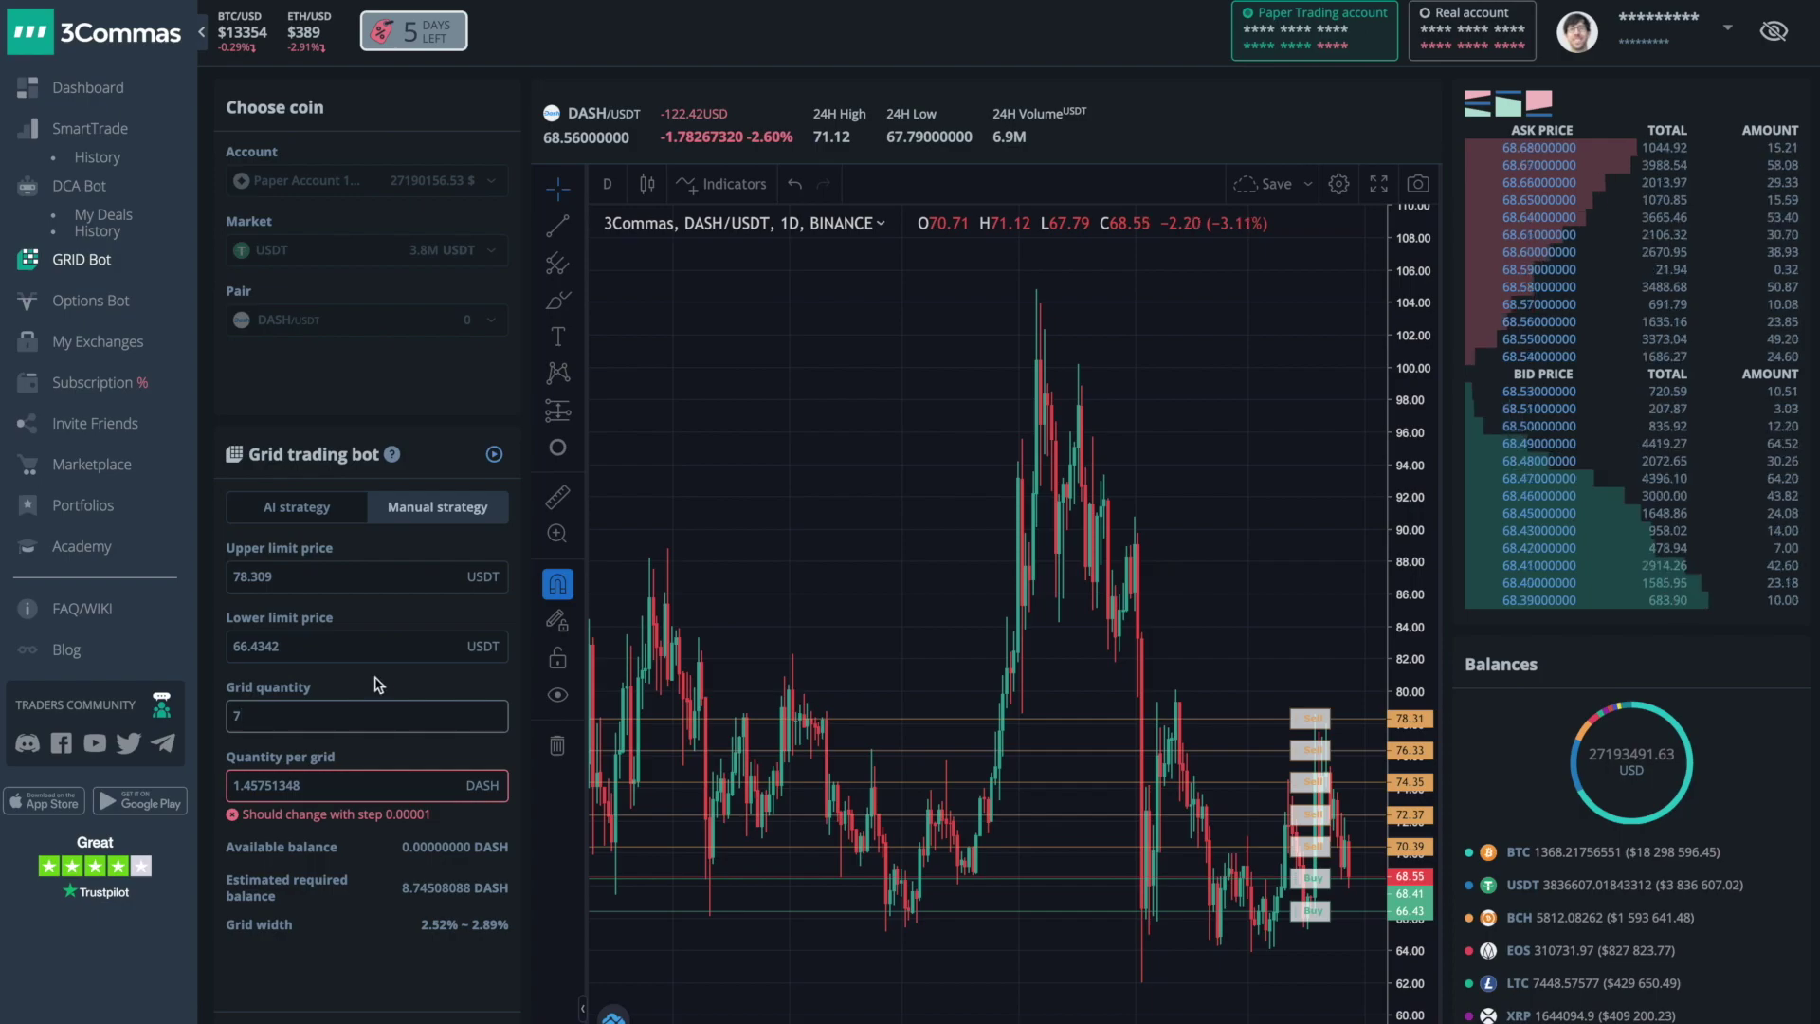
pyautogui.doubleClick(303, 796)
pyautogui.write('2')
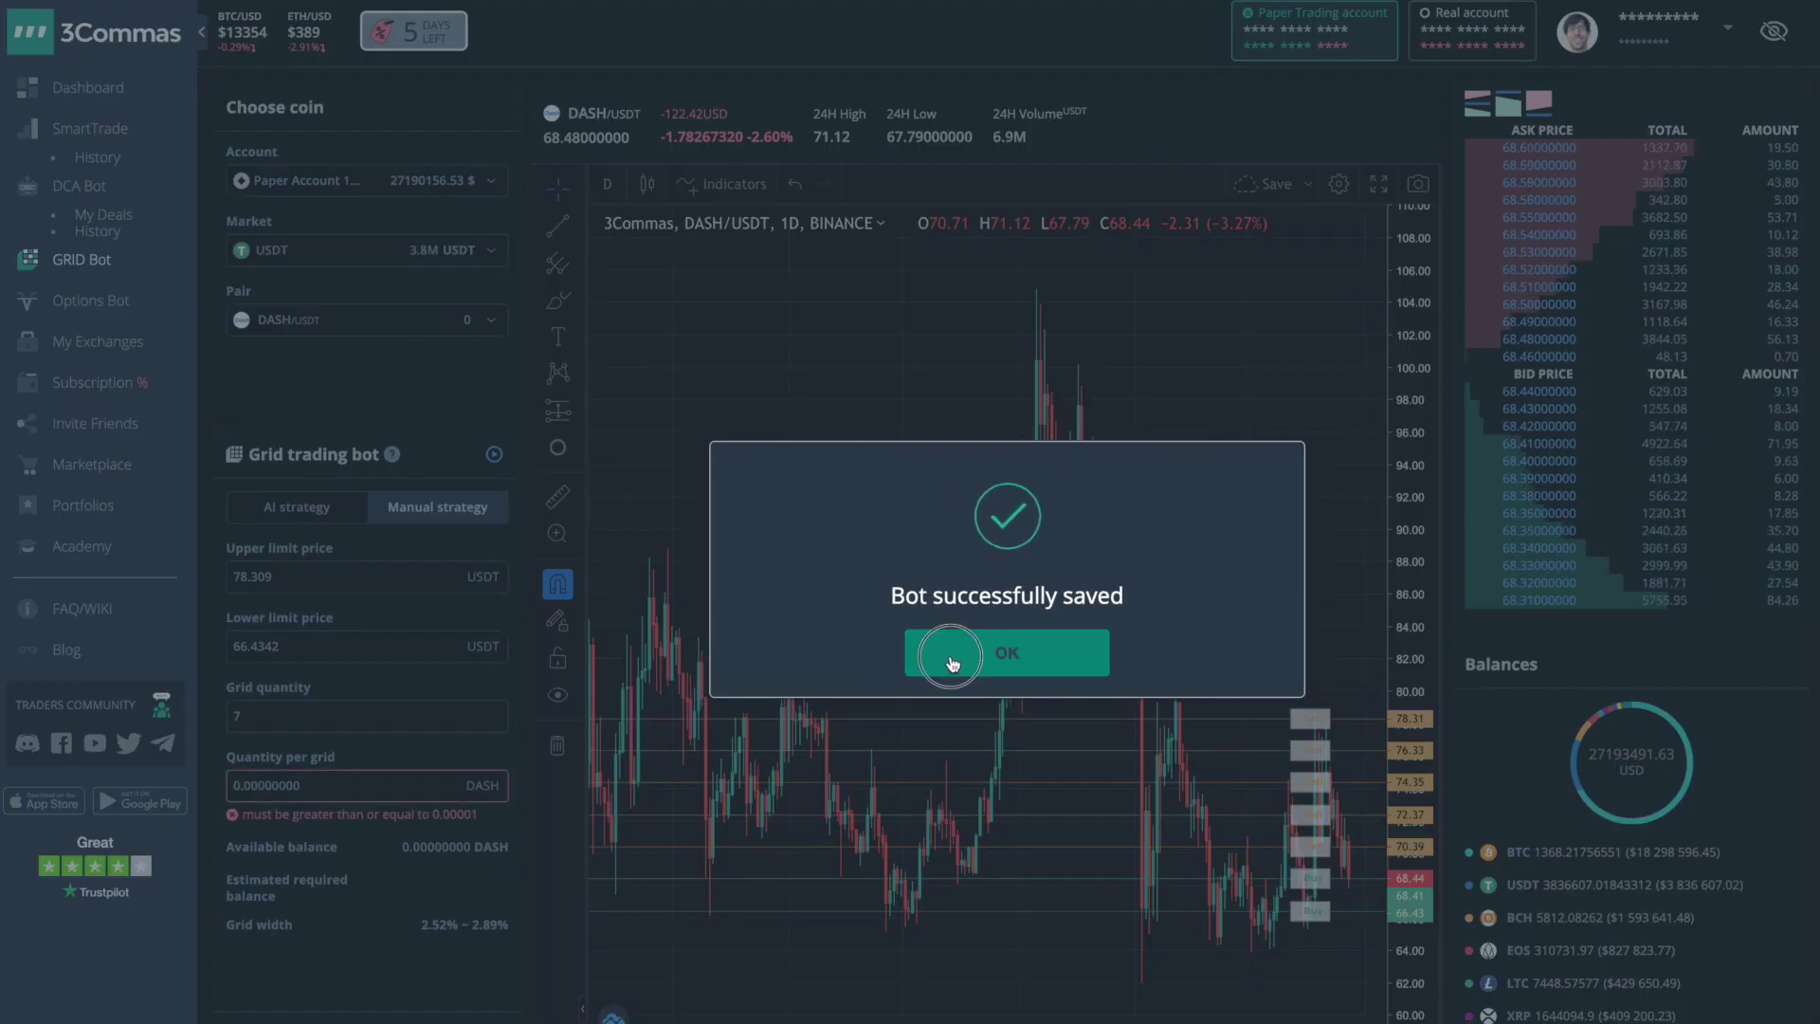
pyautogui.click(944, 657)
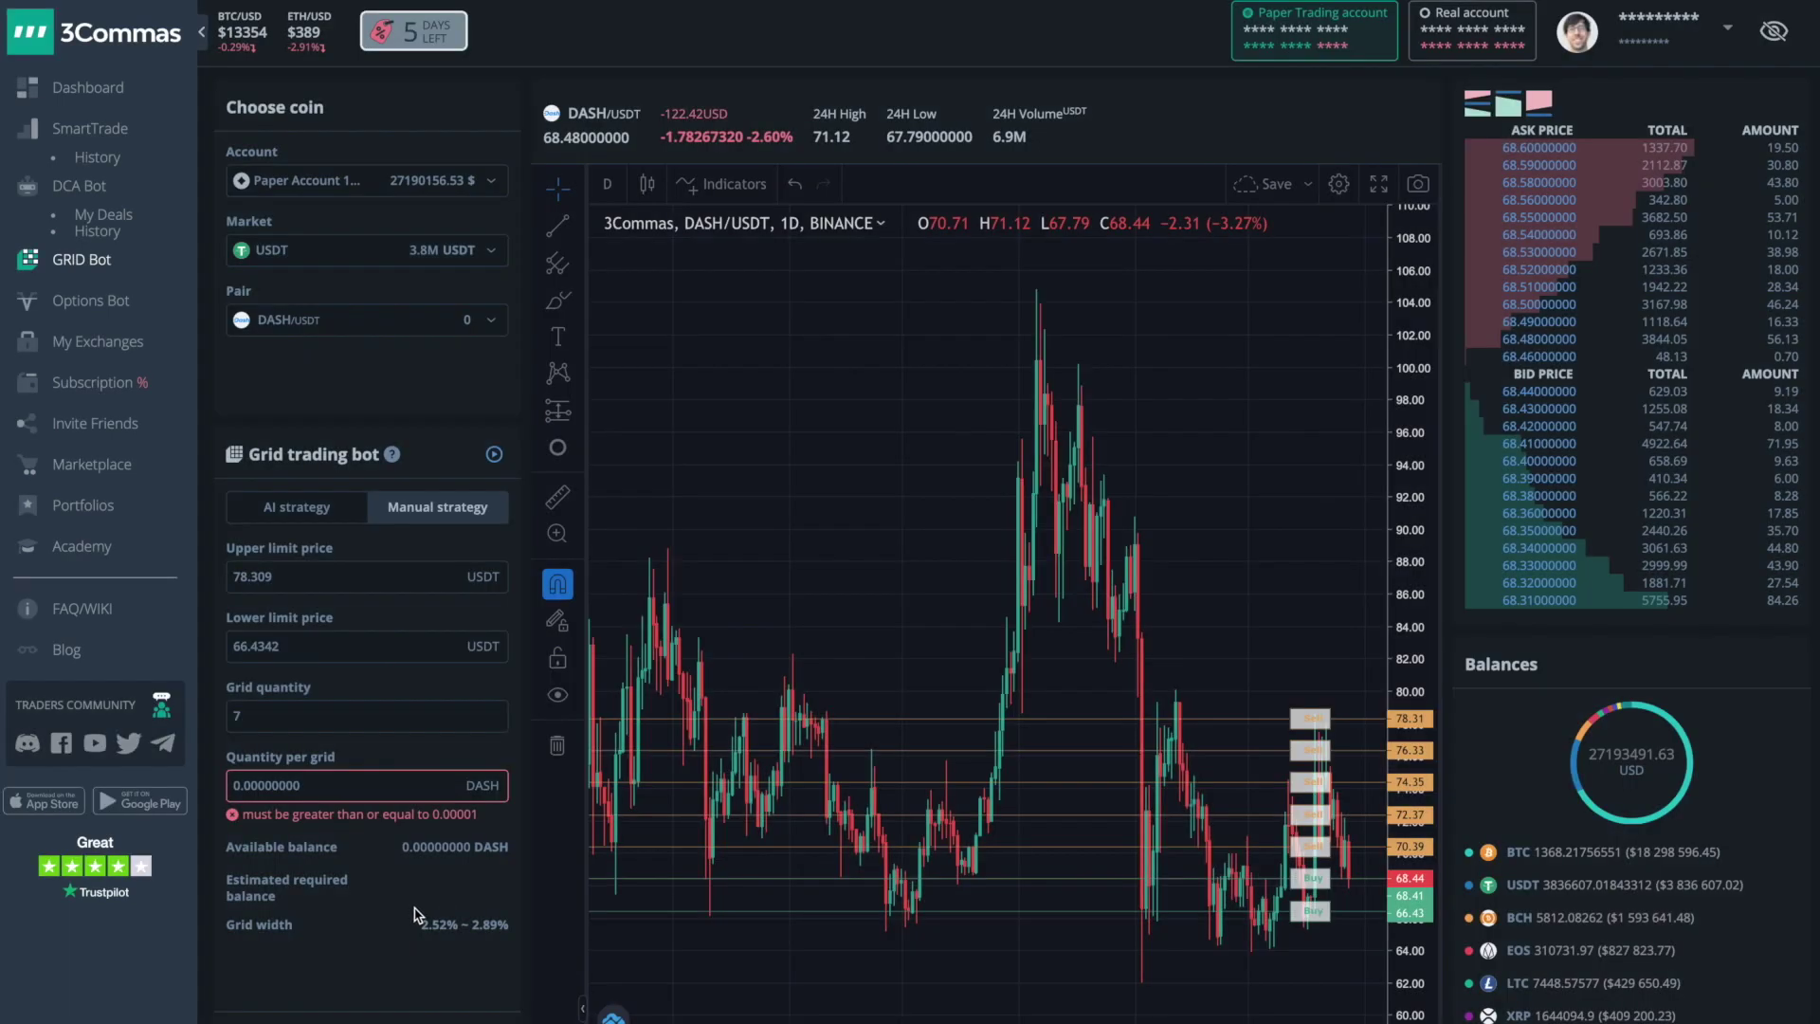
# Examine the saved DASH/USDT bot's waiting, buy and sell grid lines against the price history on its enlarged chart.
pyautogui.scroll(-5, 427, 915)
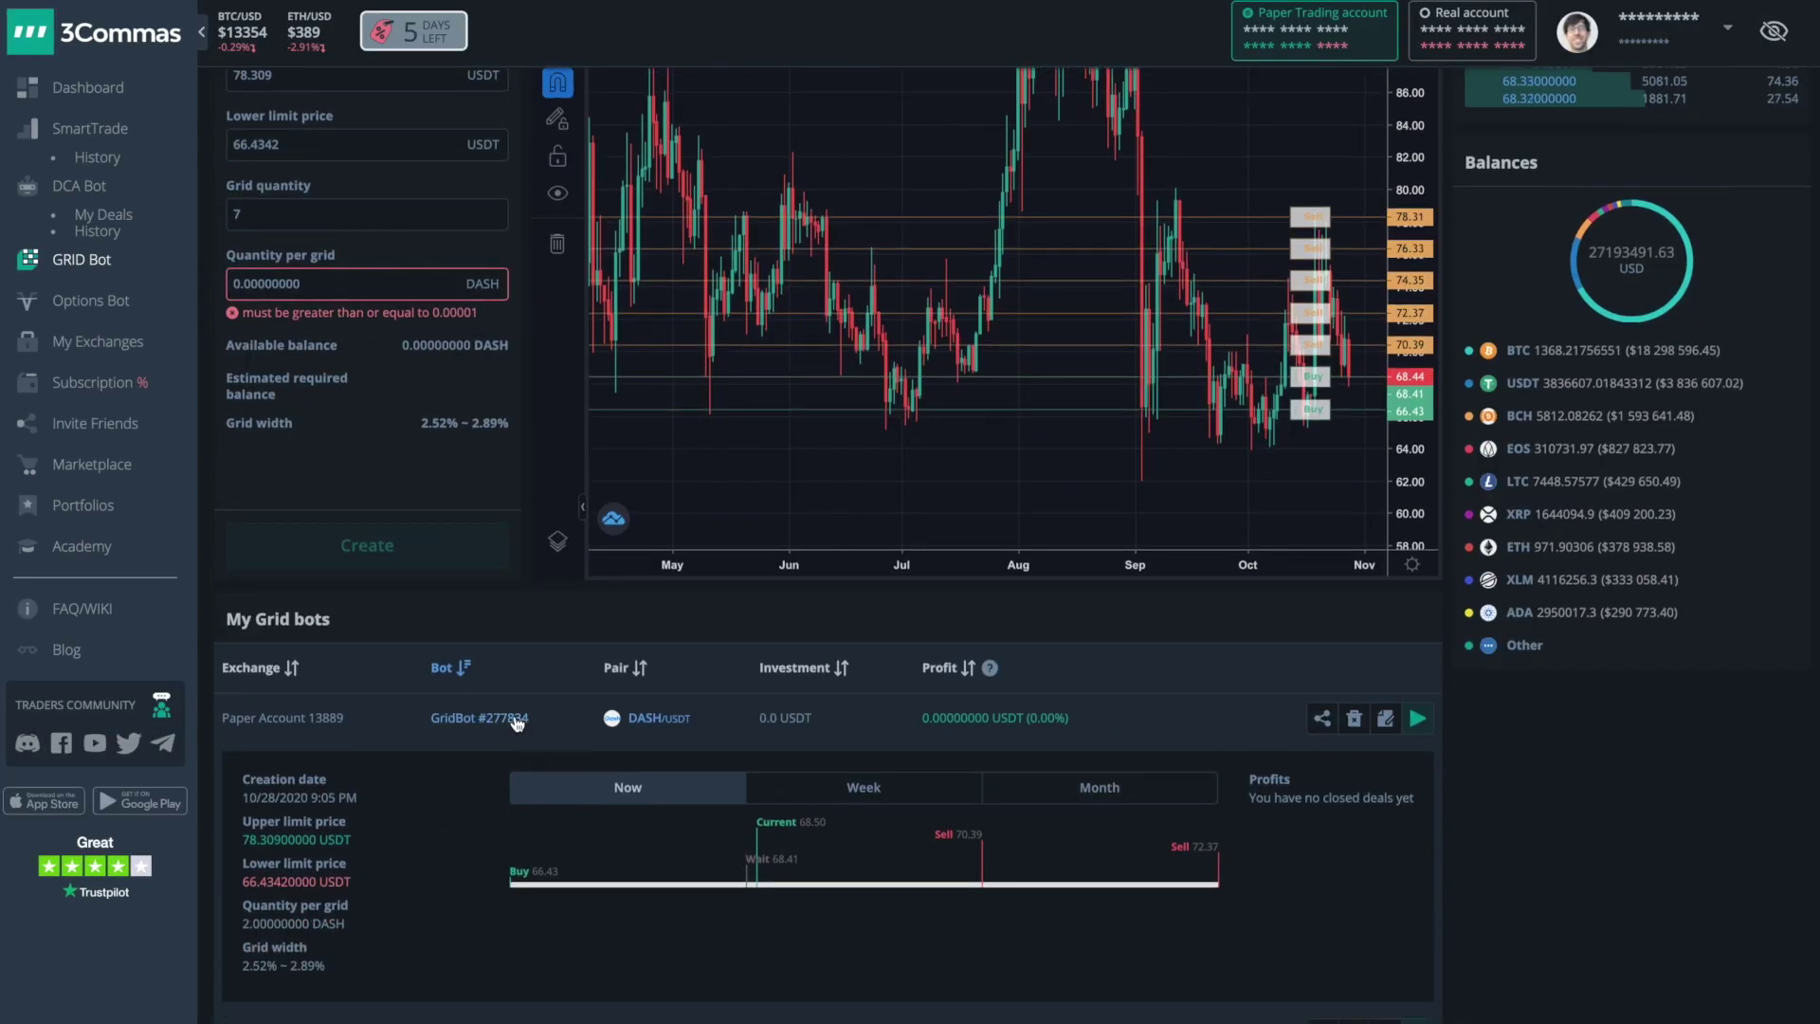
pyautogui.click(665, 720)
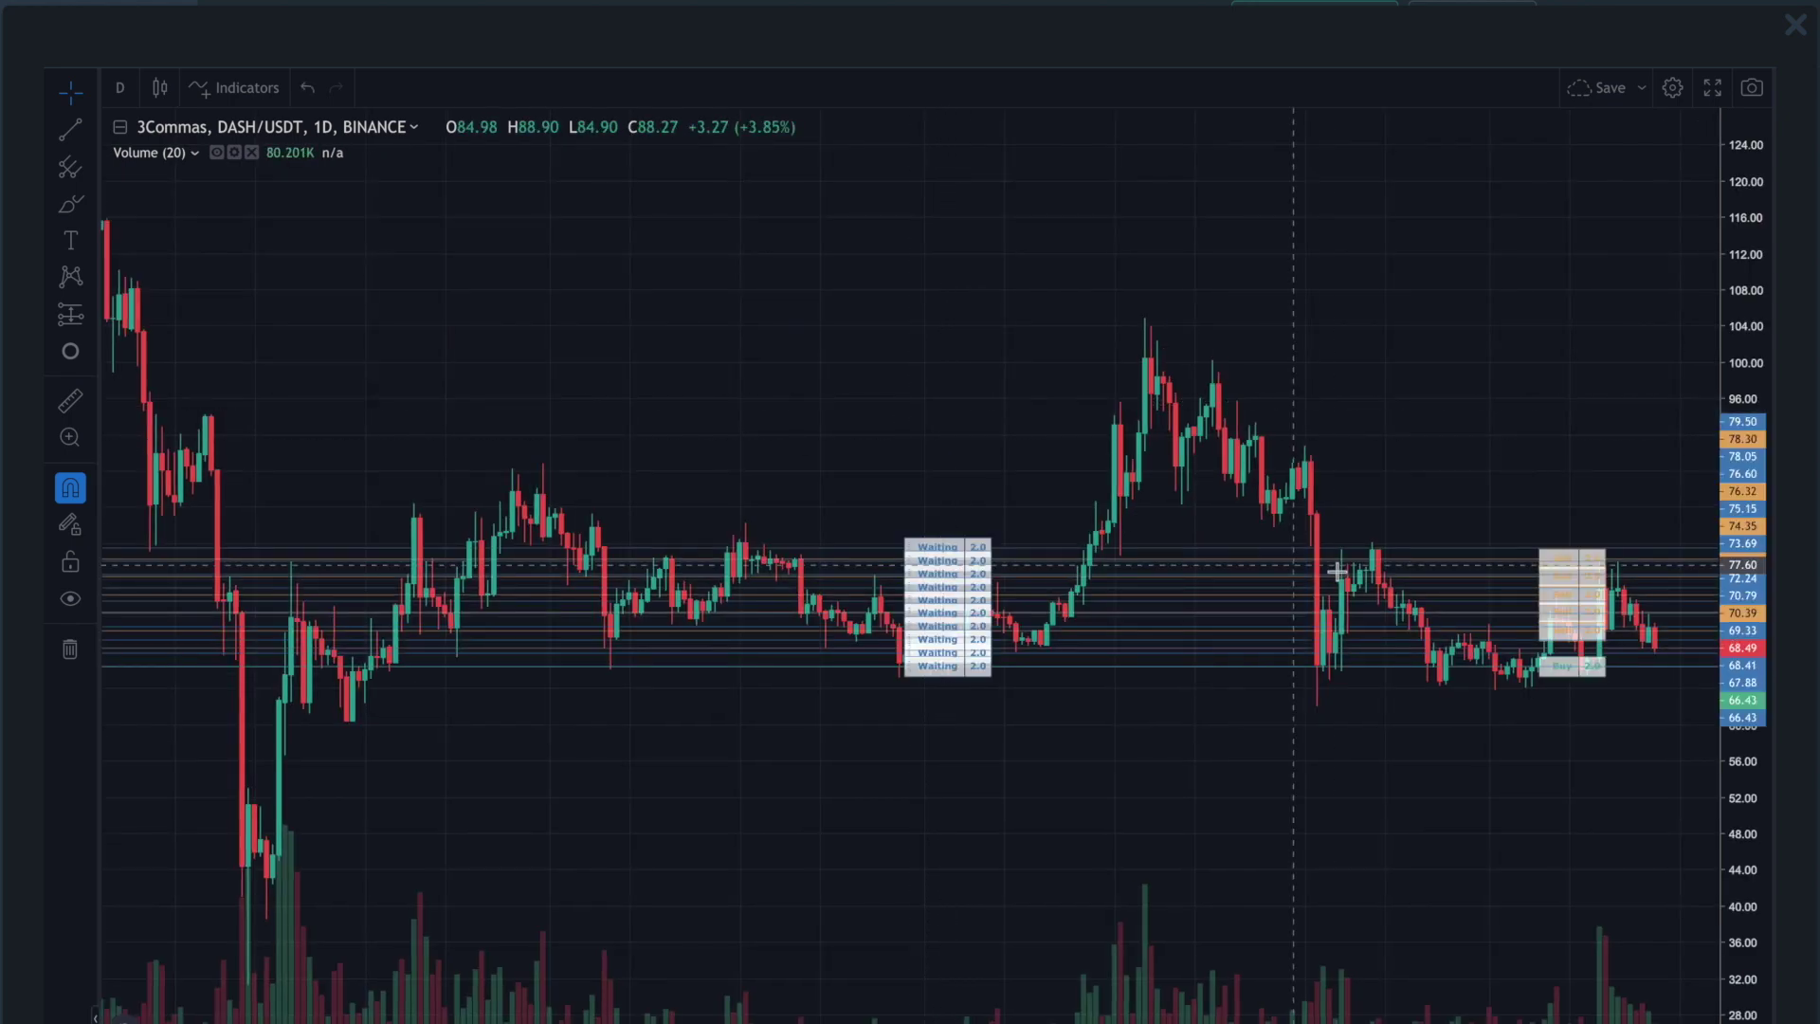
pyautogui.scroll(5, 1342, 580)
pyautogui.hscroll(5, 1342, 580)
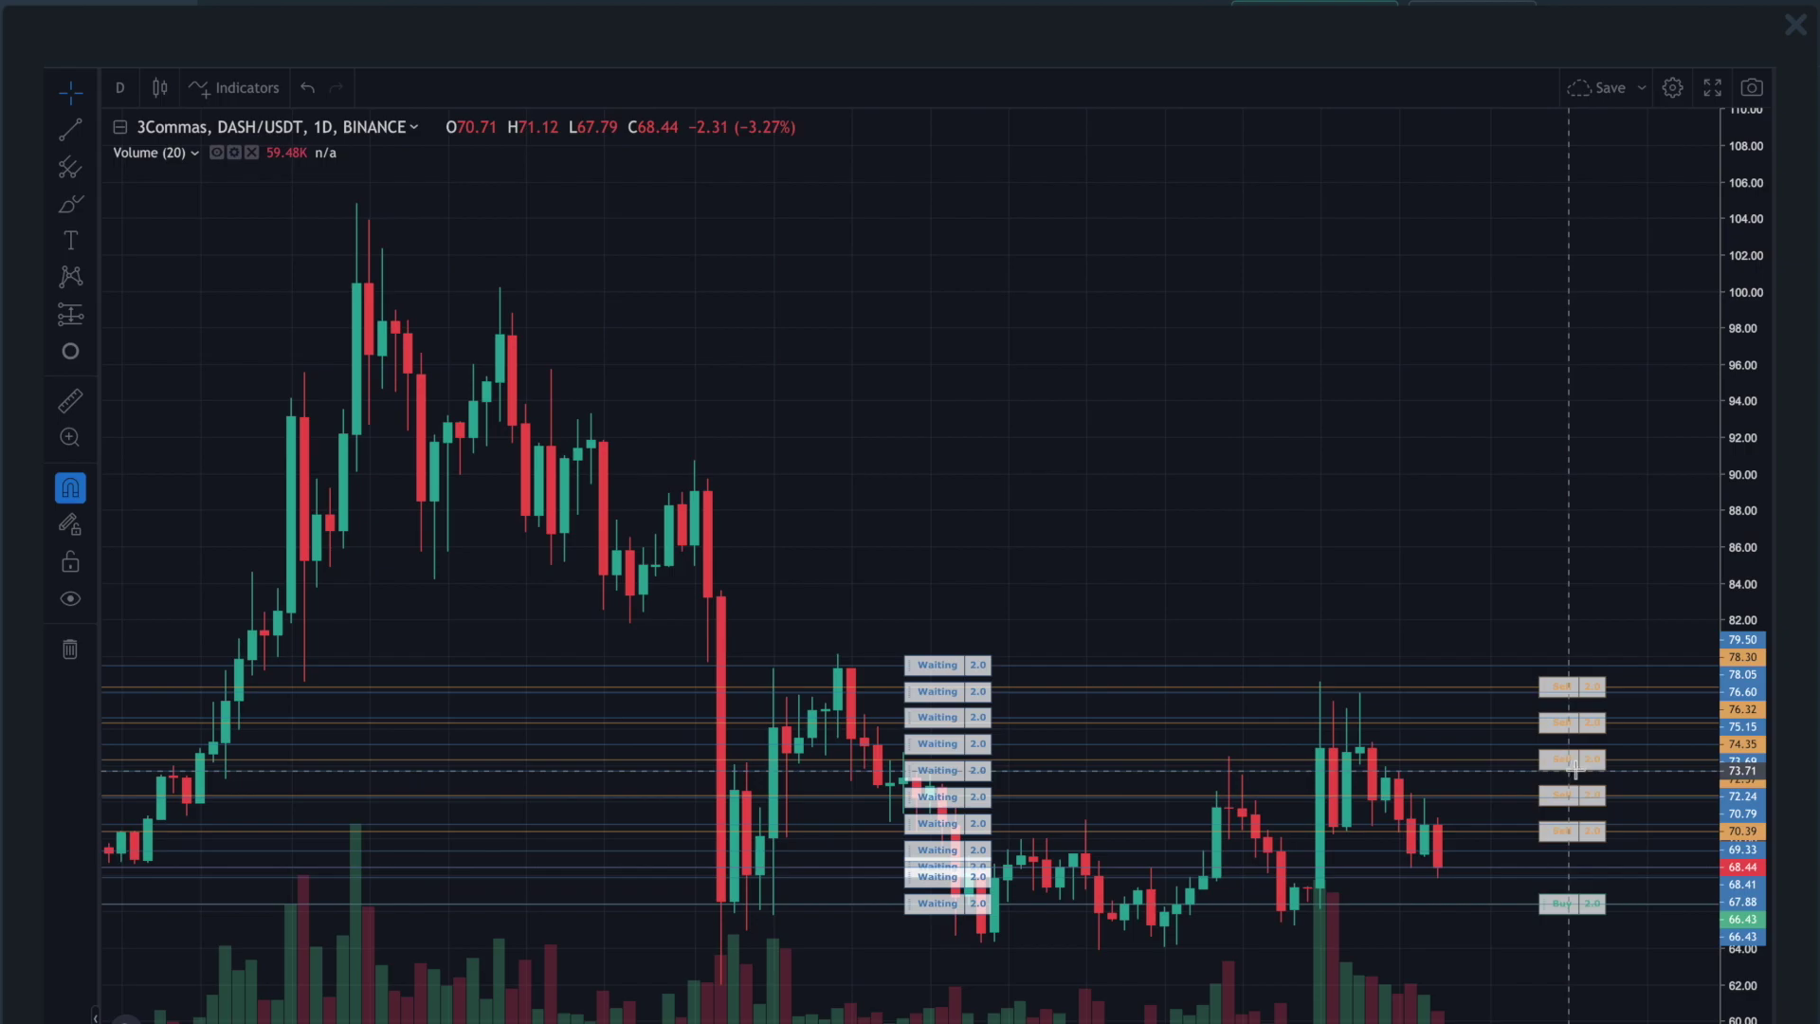
pyautogui.scroll(5, 1634, 581)
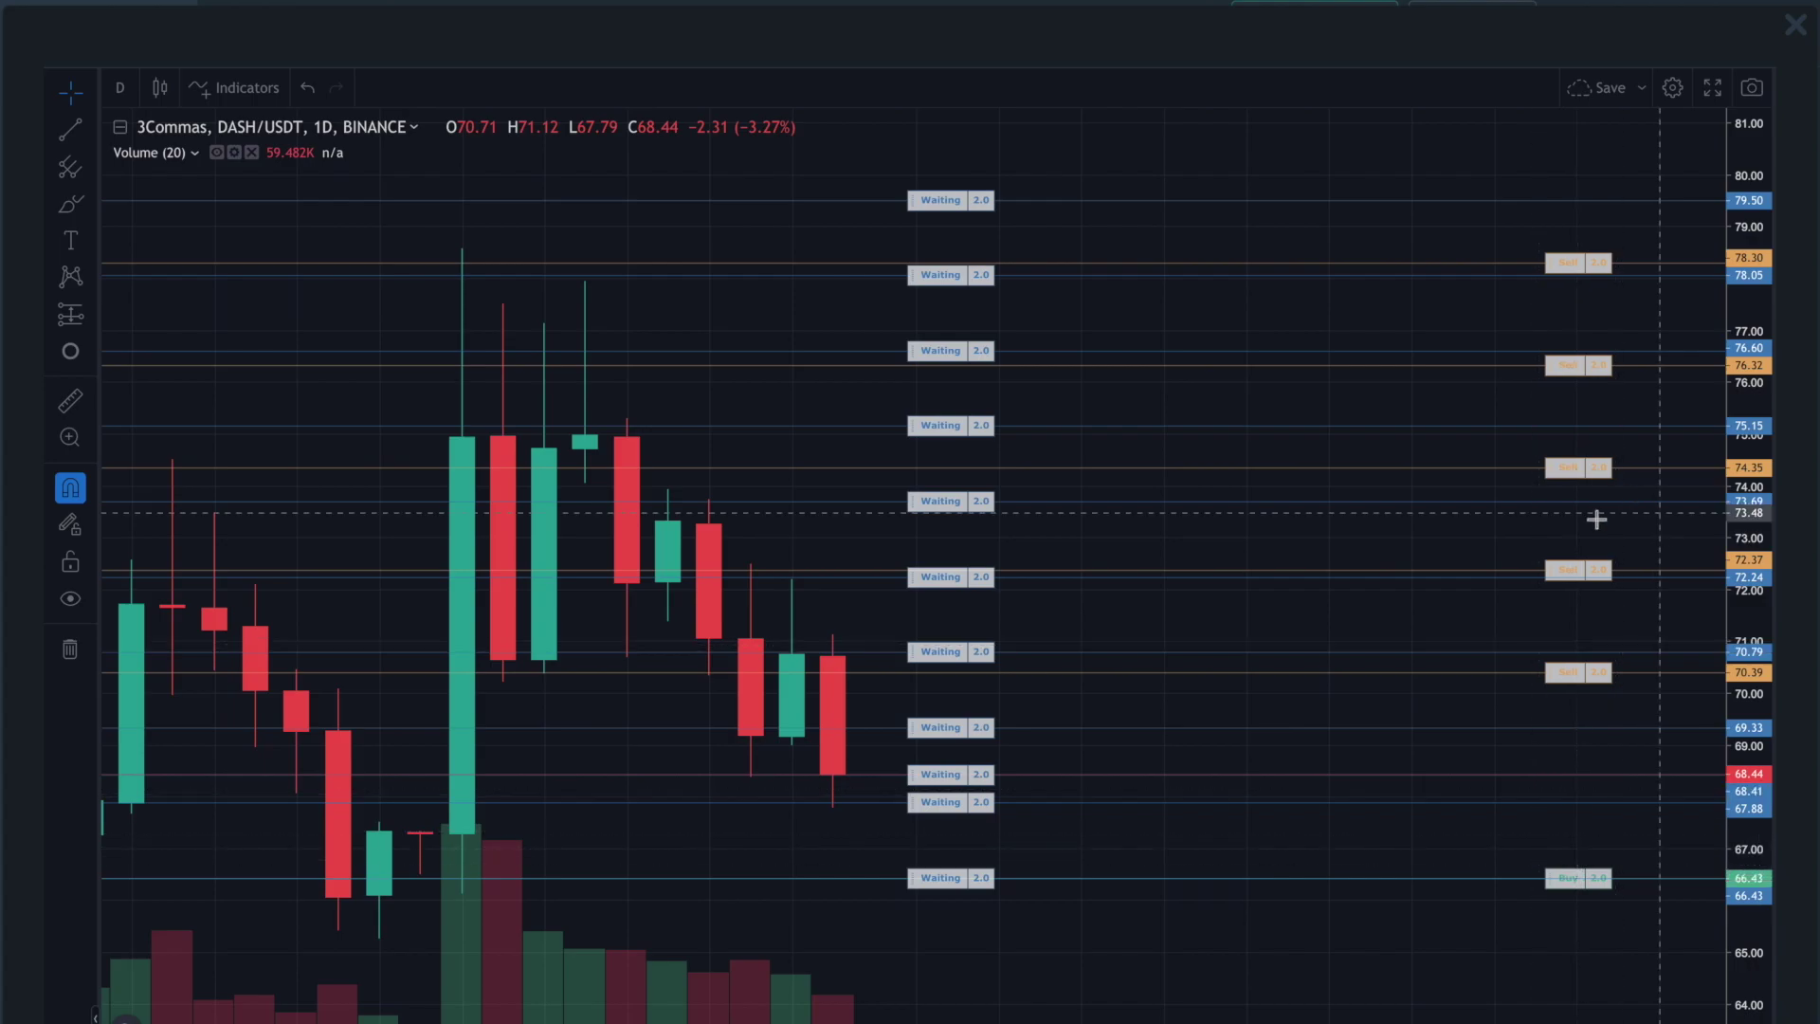
pyautogui.hscroll(5, 1540, 550)
pyautogui.scroll(-10, 1539, 550)
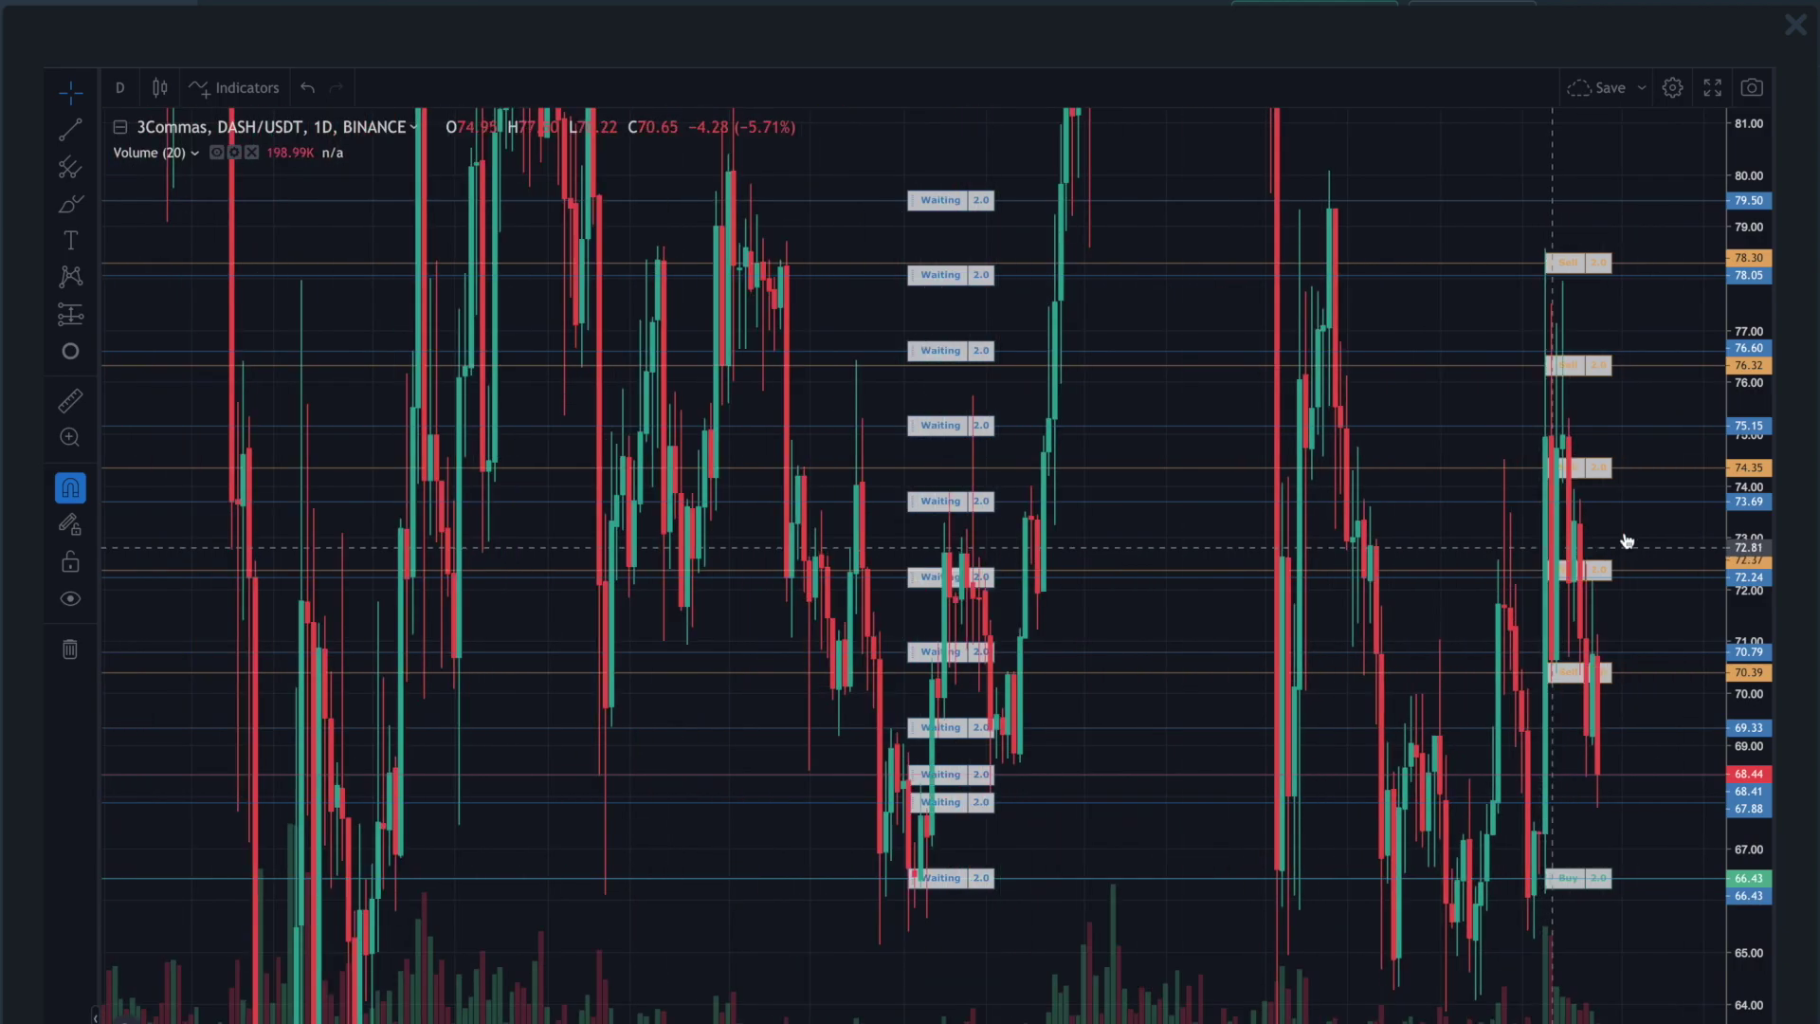
pyautogui.doubleClick(1752, 432)
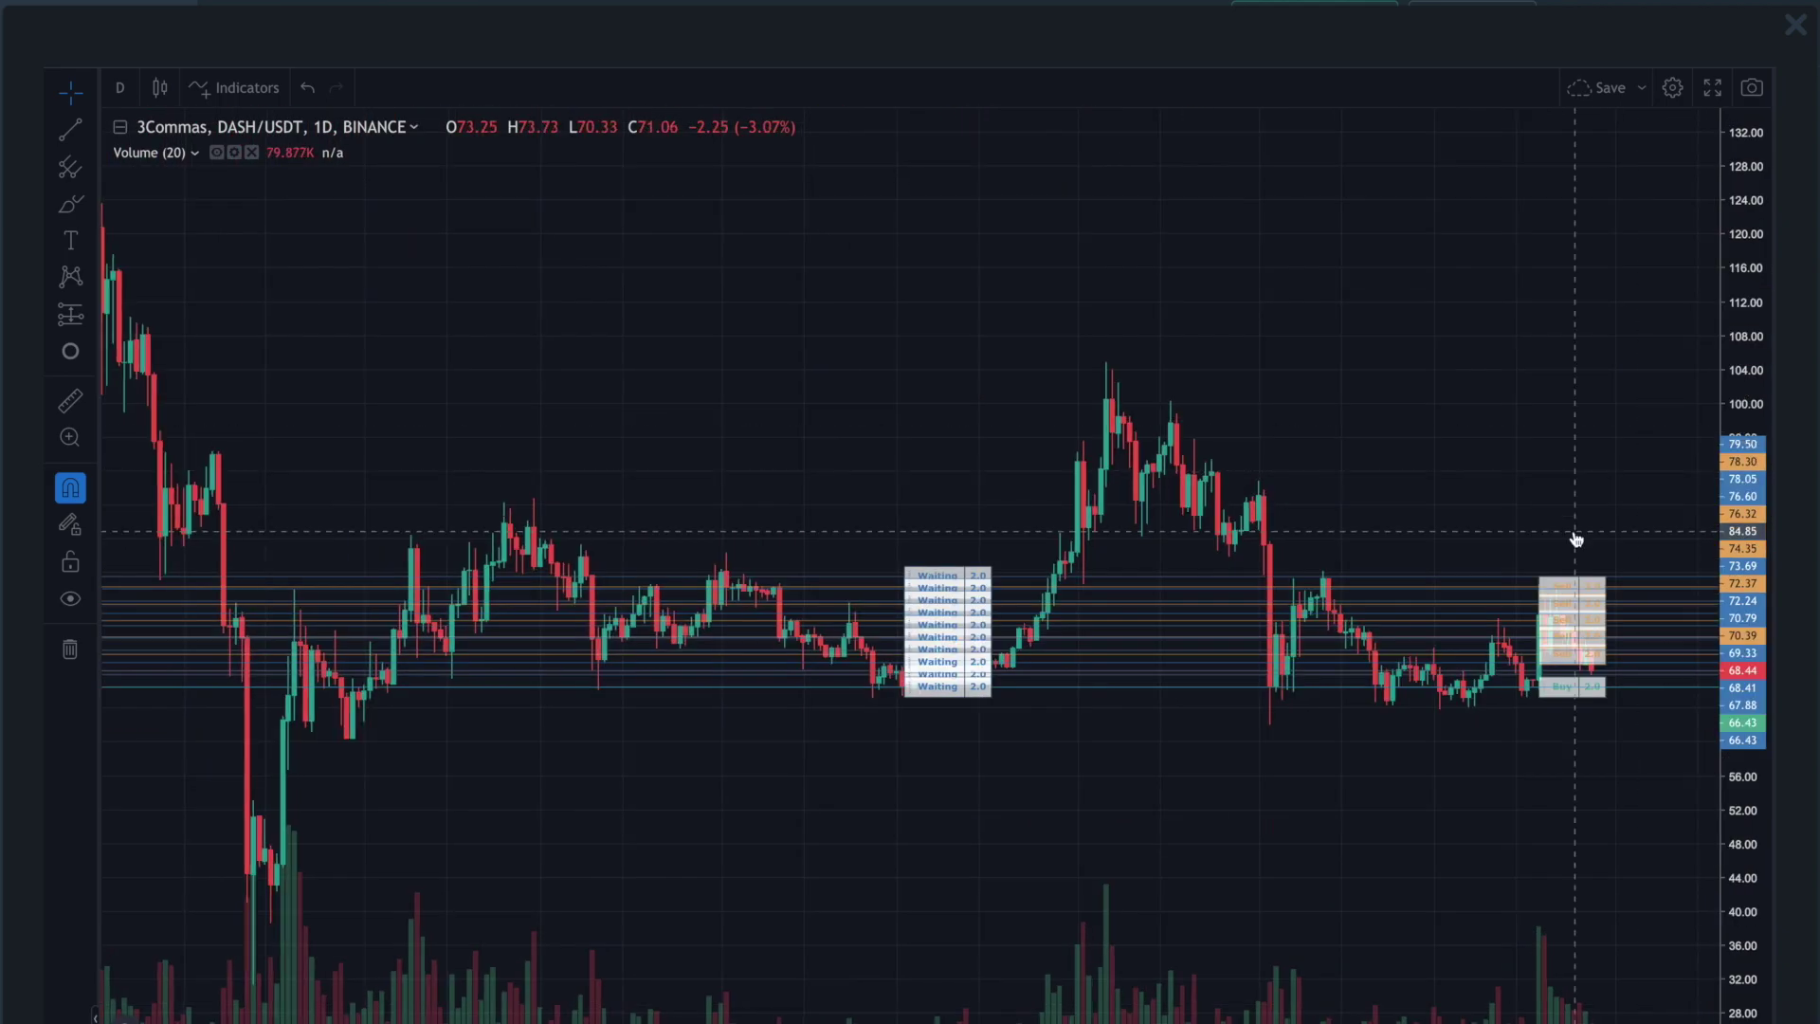
pyautogui.scroll(5, 1573, 536)
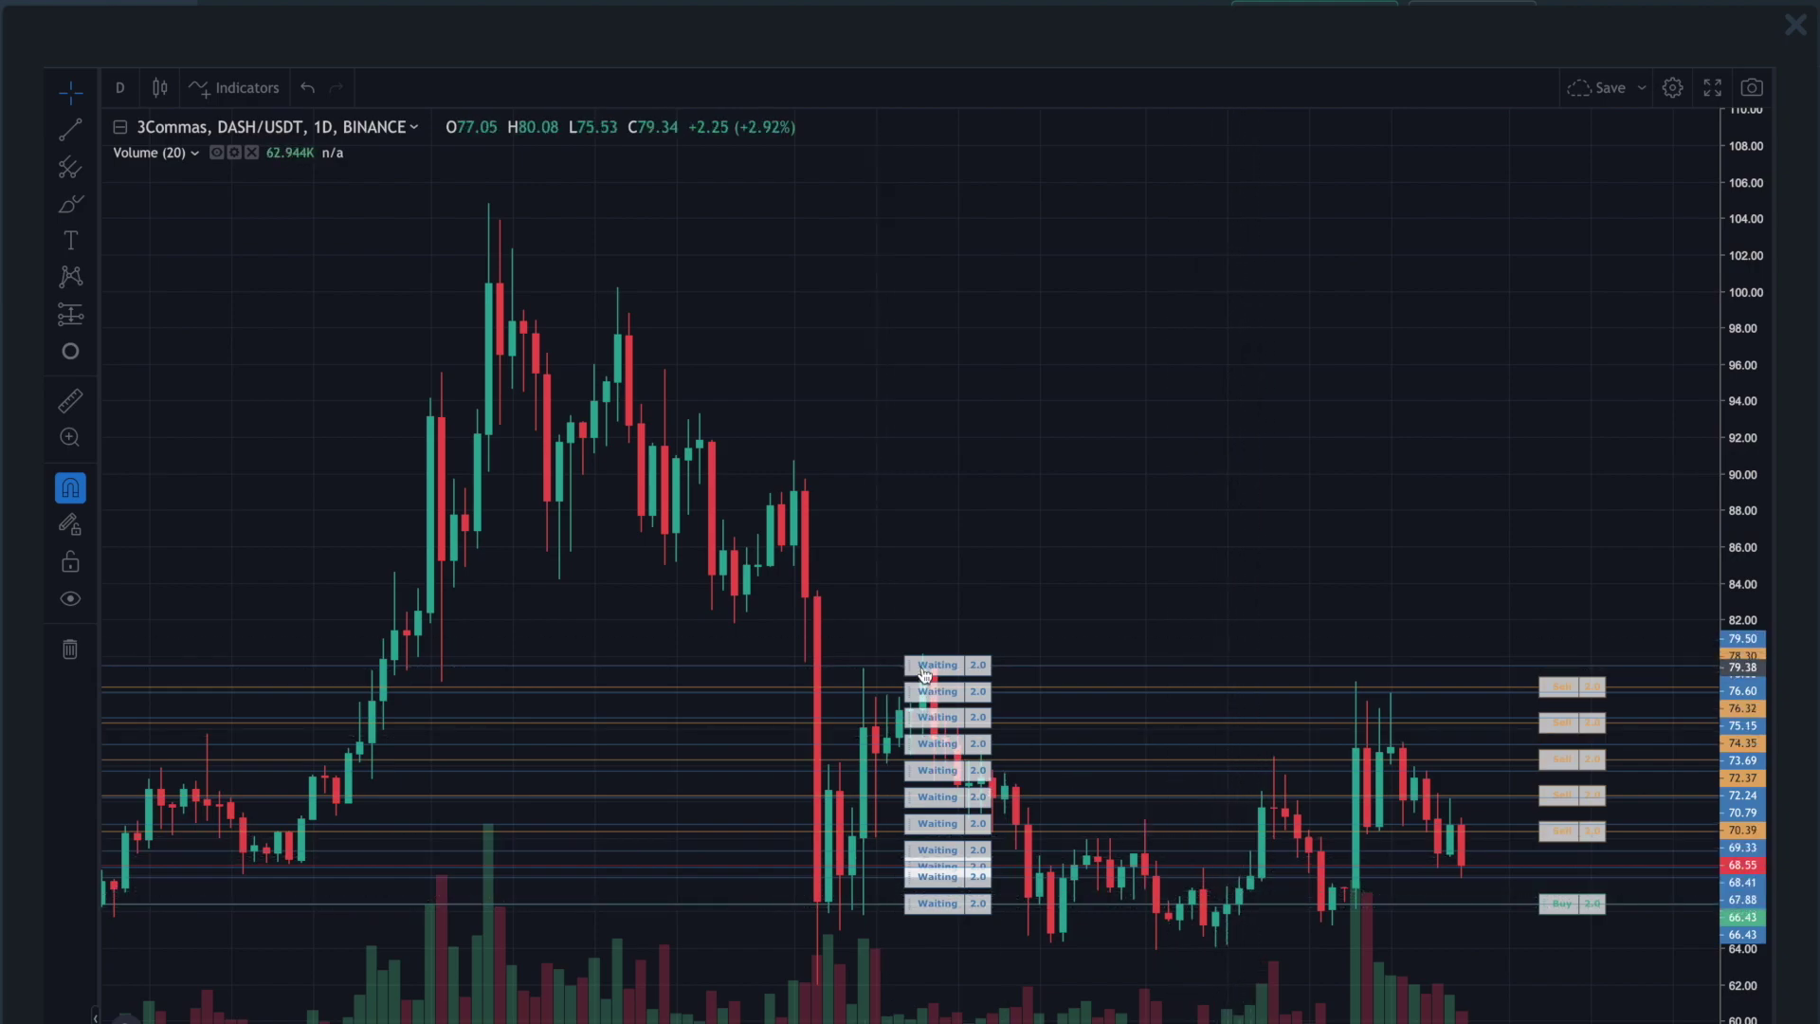
pyautogui.press('Escape')
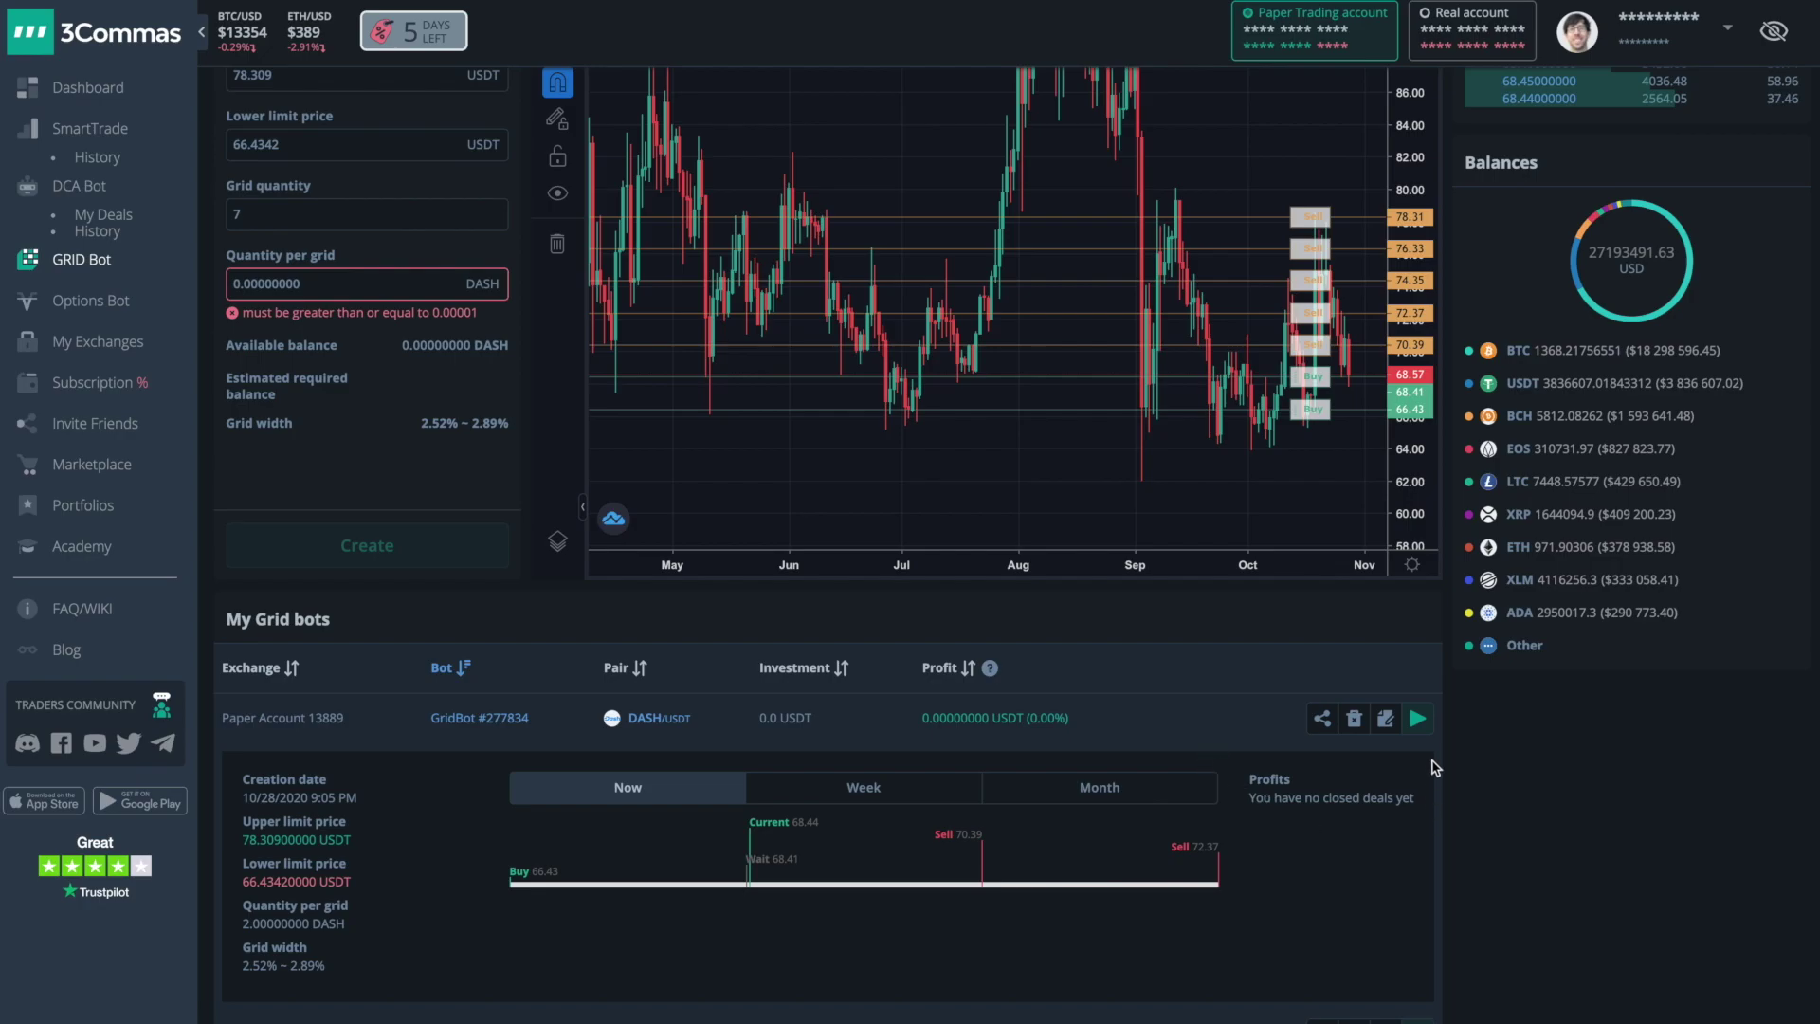
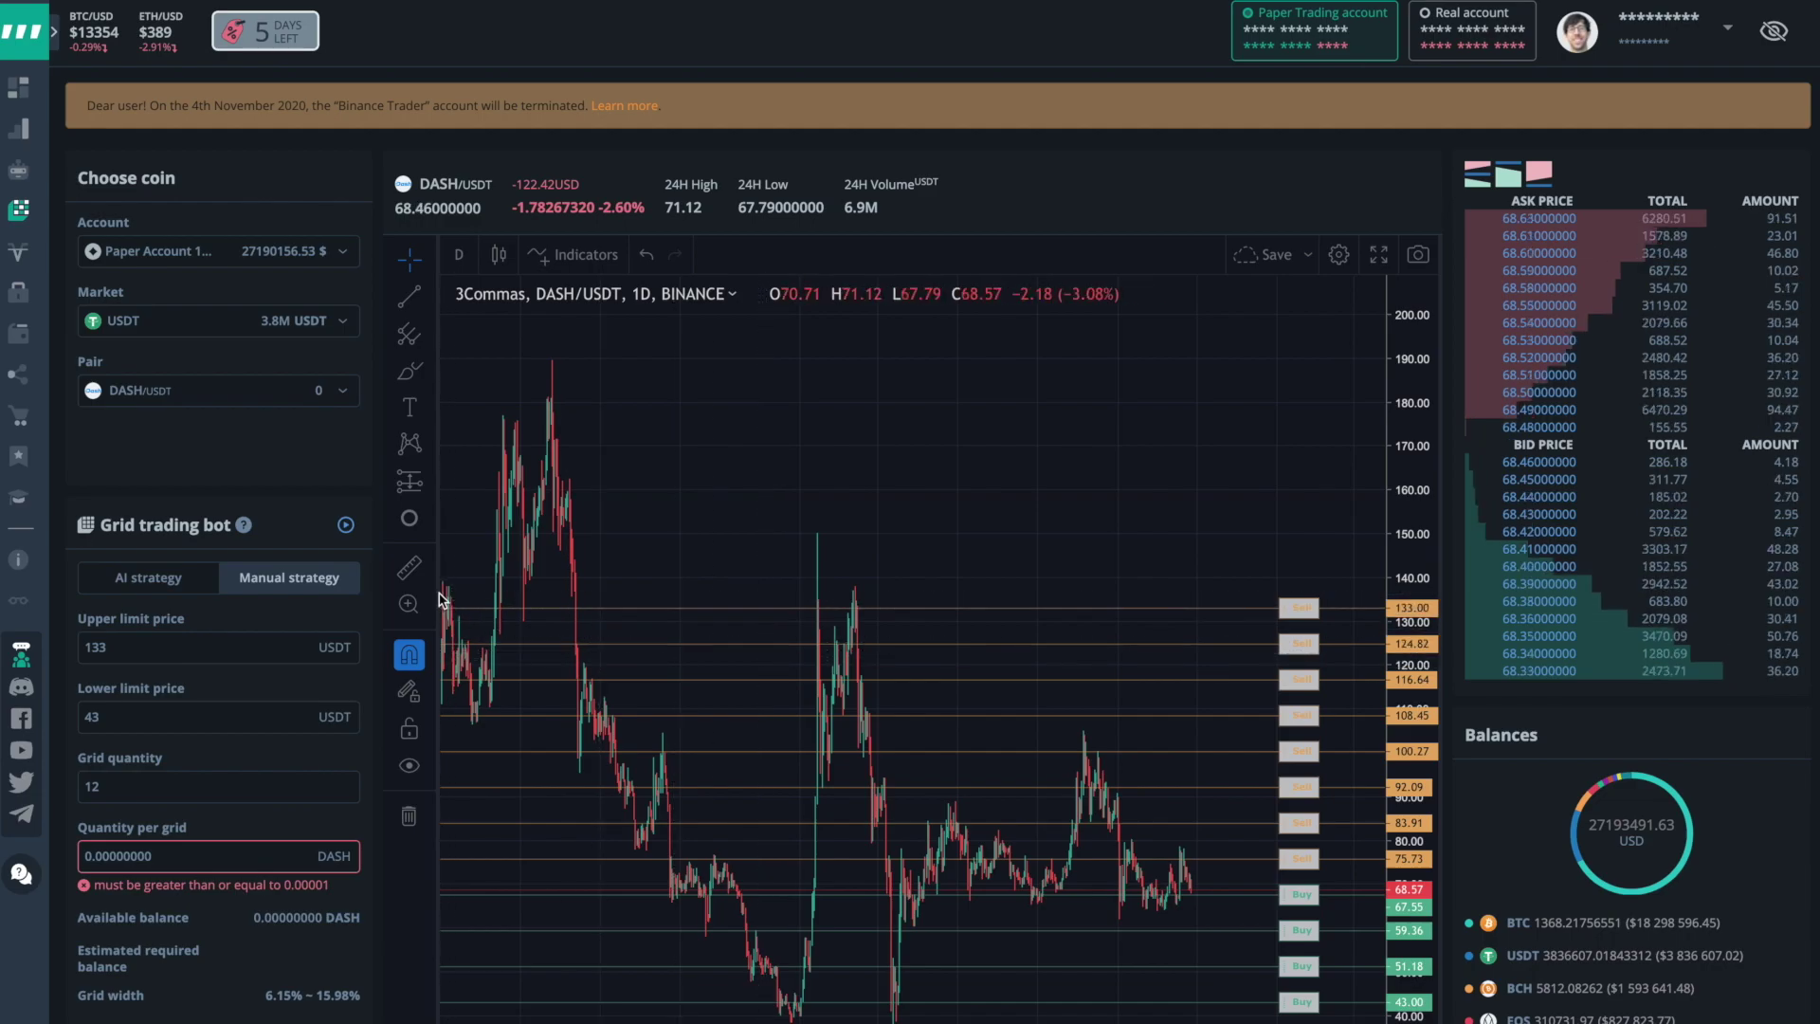
# Examine the chart's two price peaks near the 133 USDT upper limit and the two lows near the 43 USDT lower limit.
pyautogui.click(854, 597)
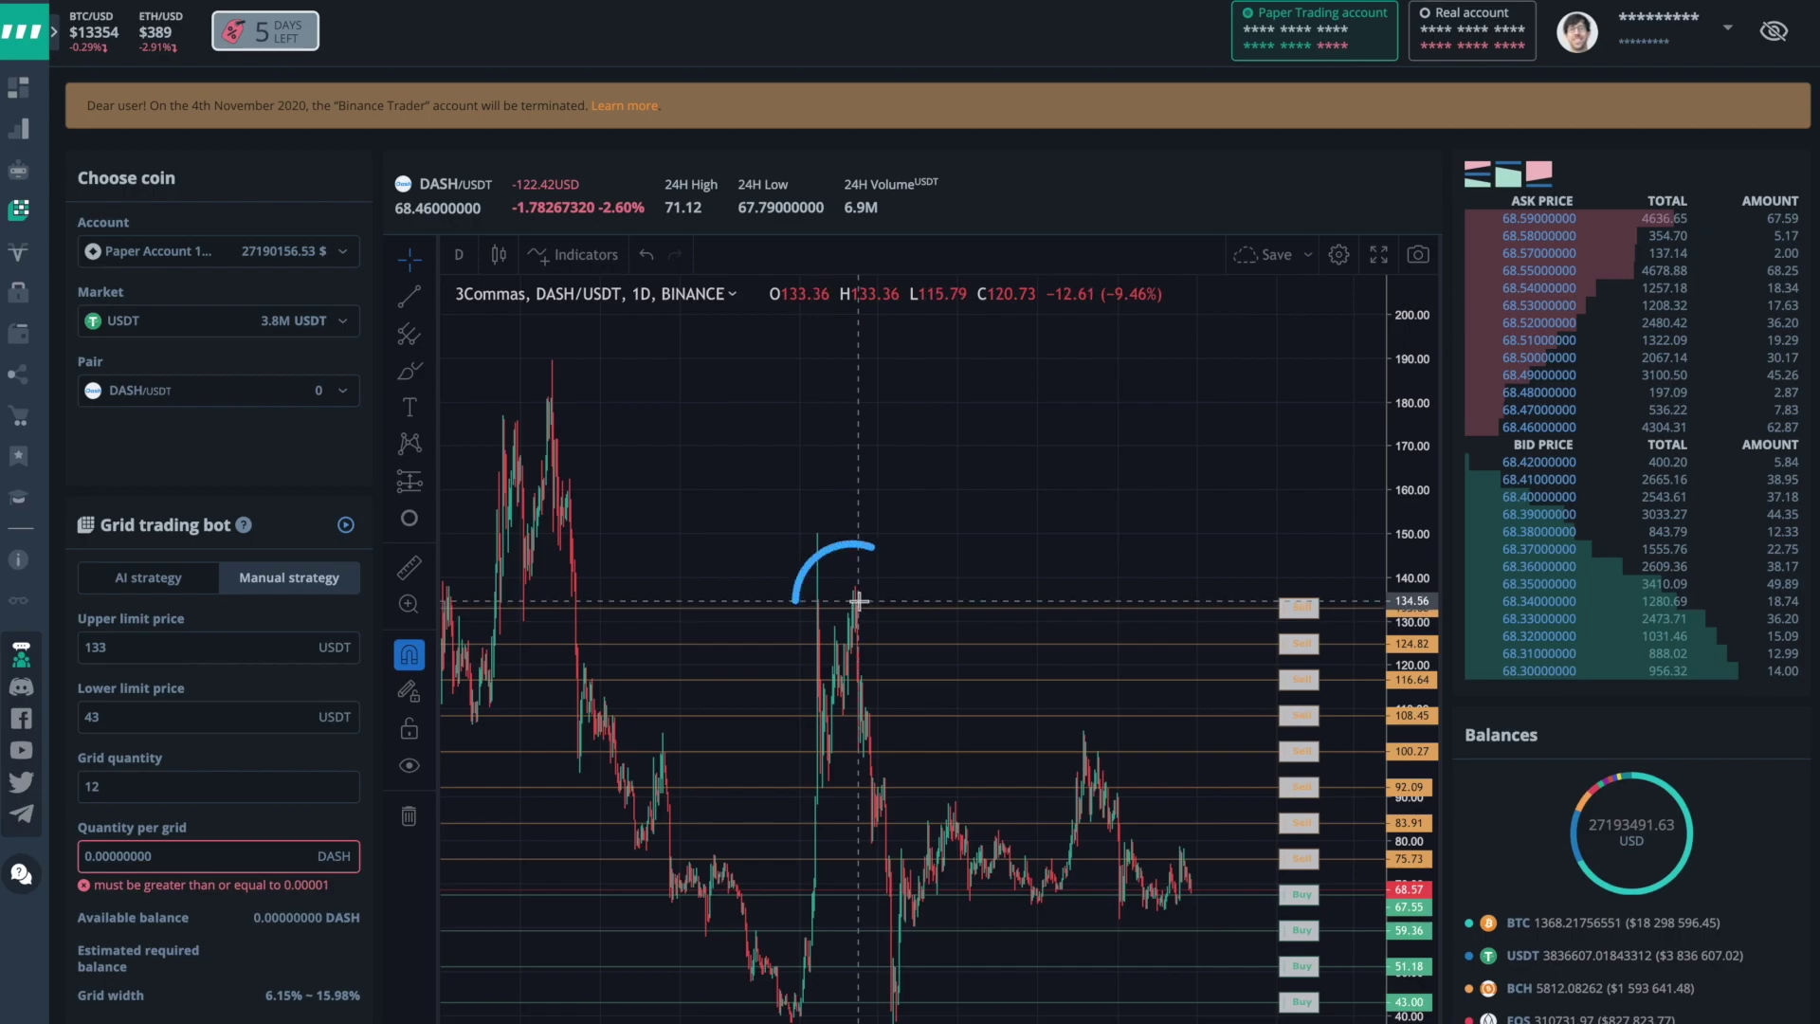
pyautogui.click(448, 596)
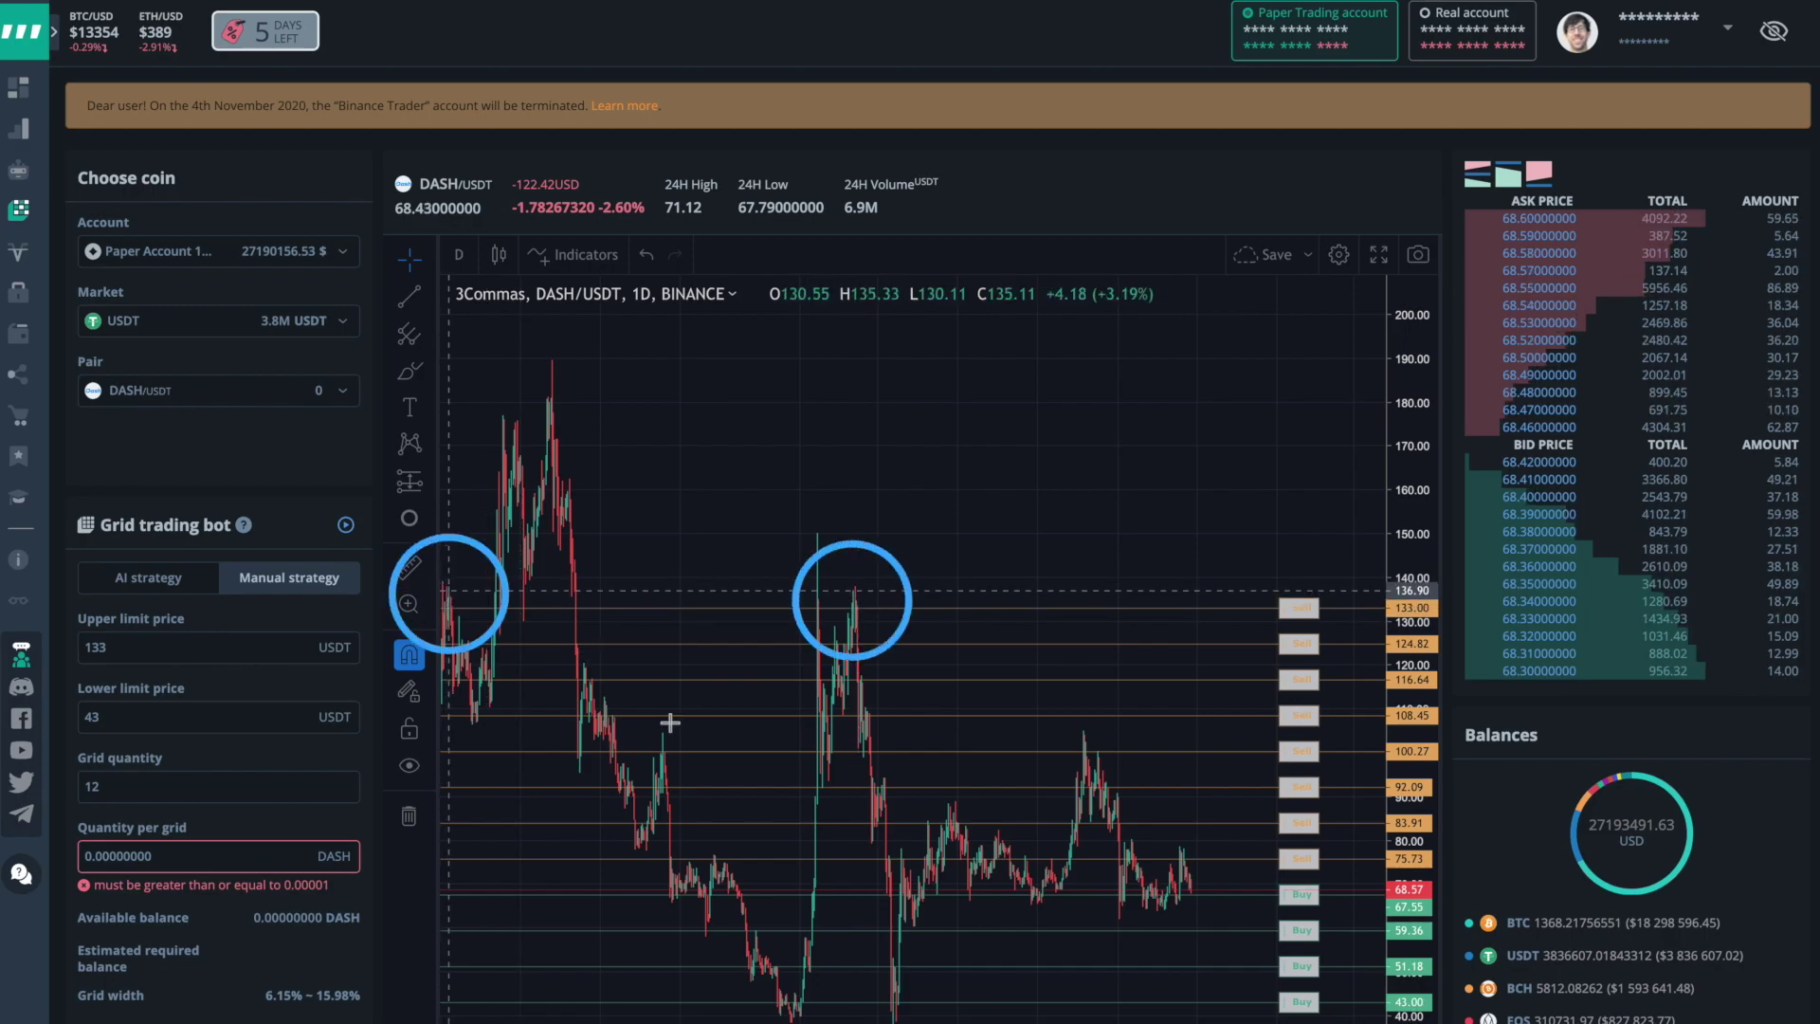
pyautogui.click(795, 993)
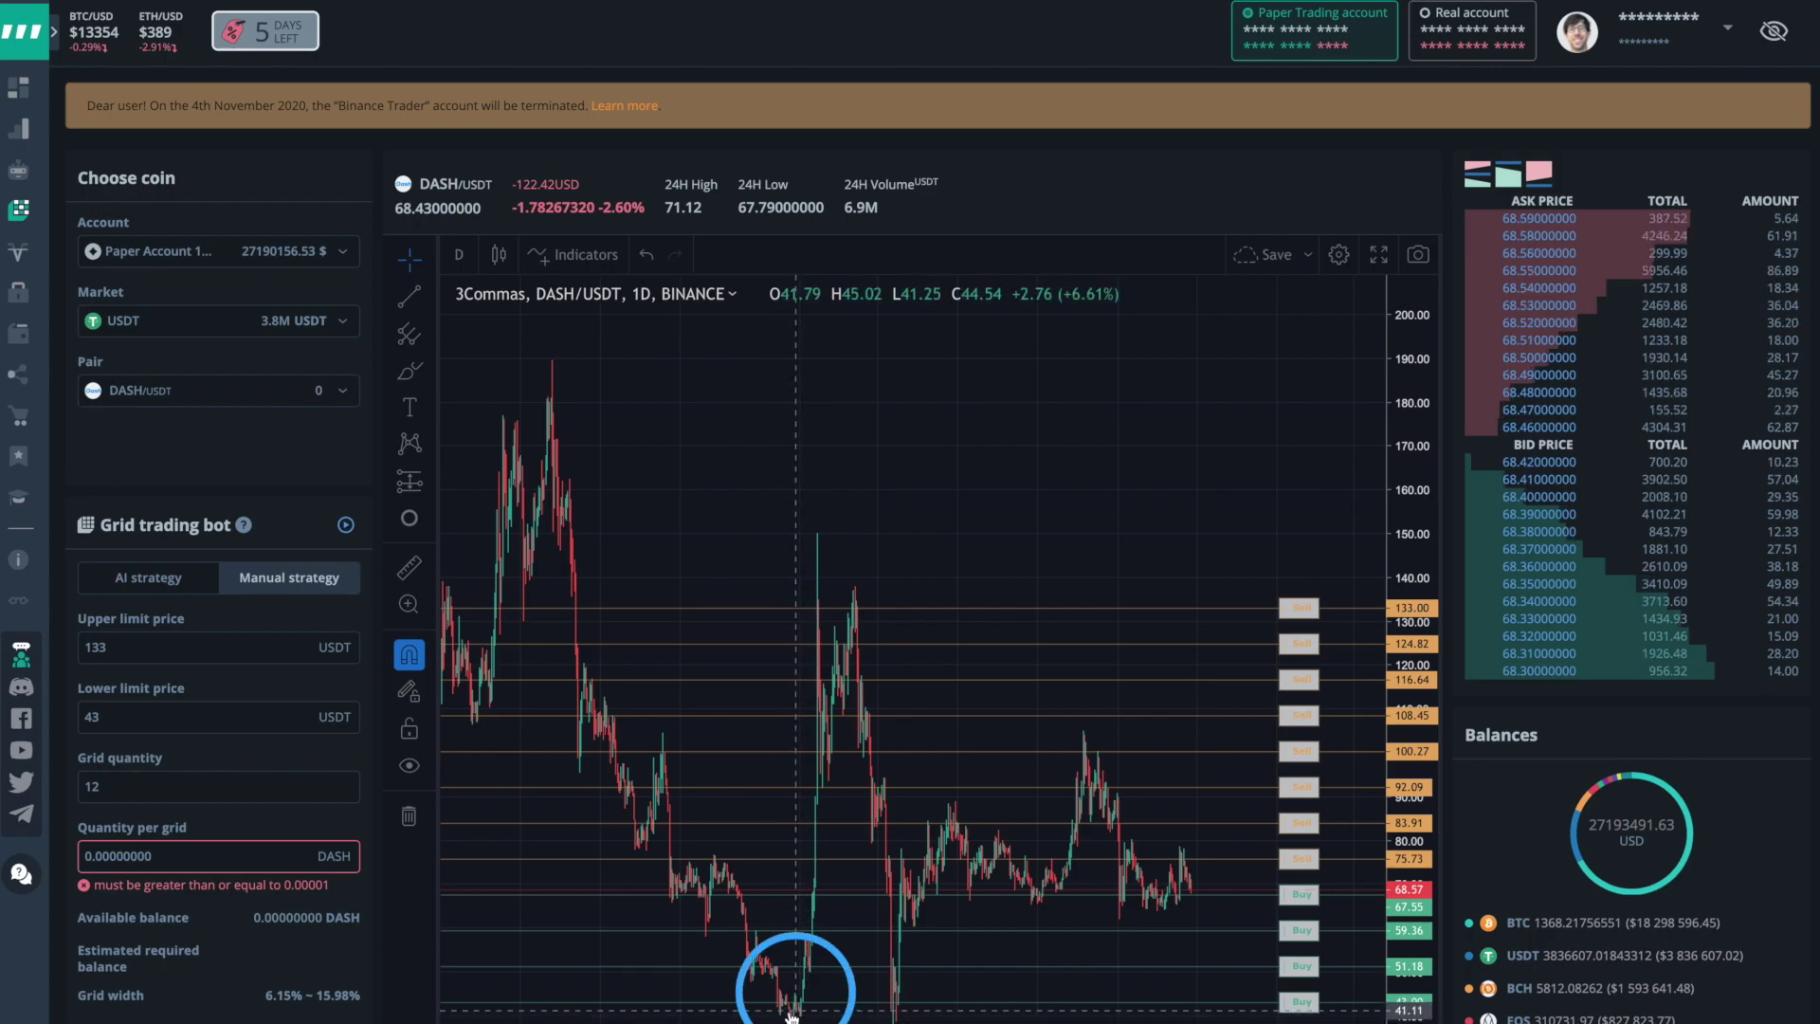
pyautogui.click(897, 998)
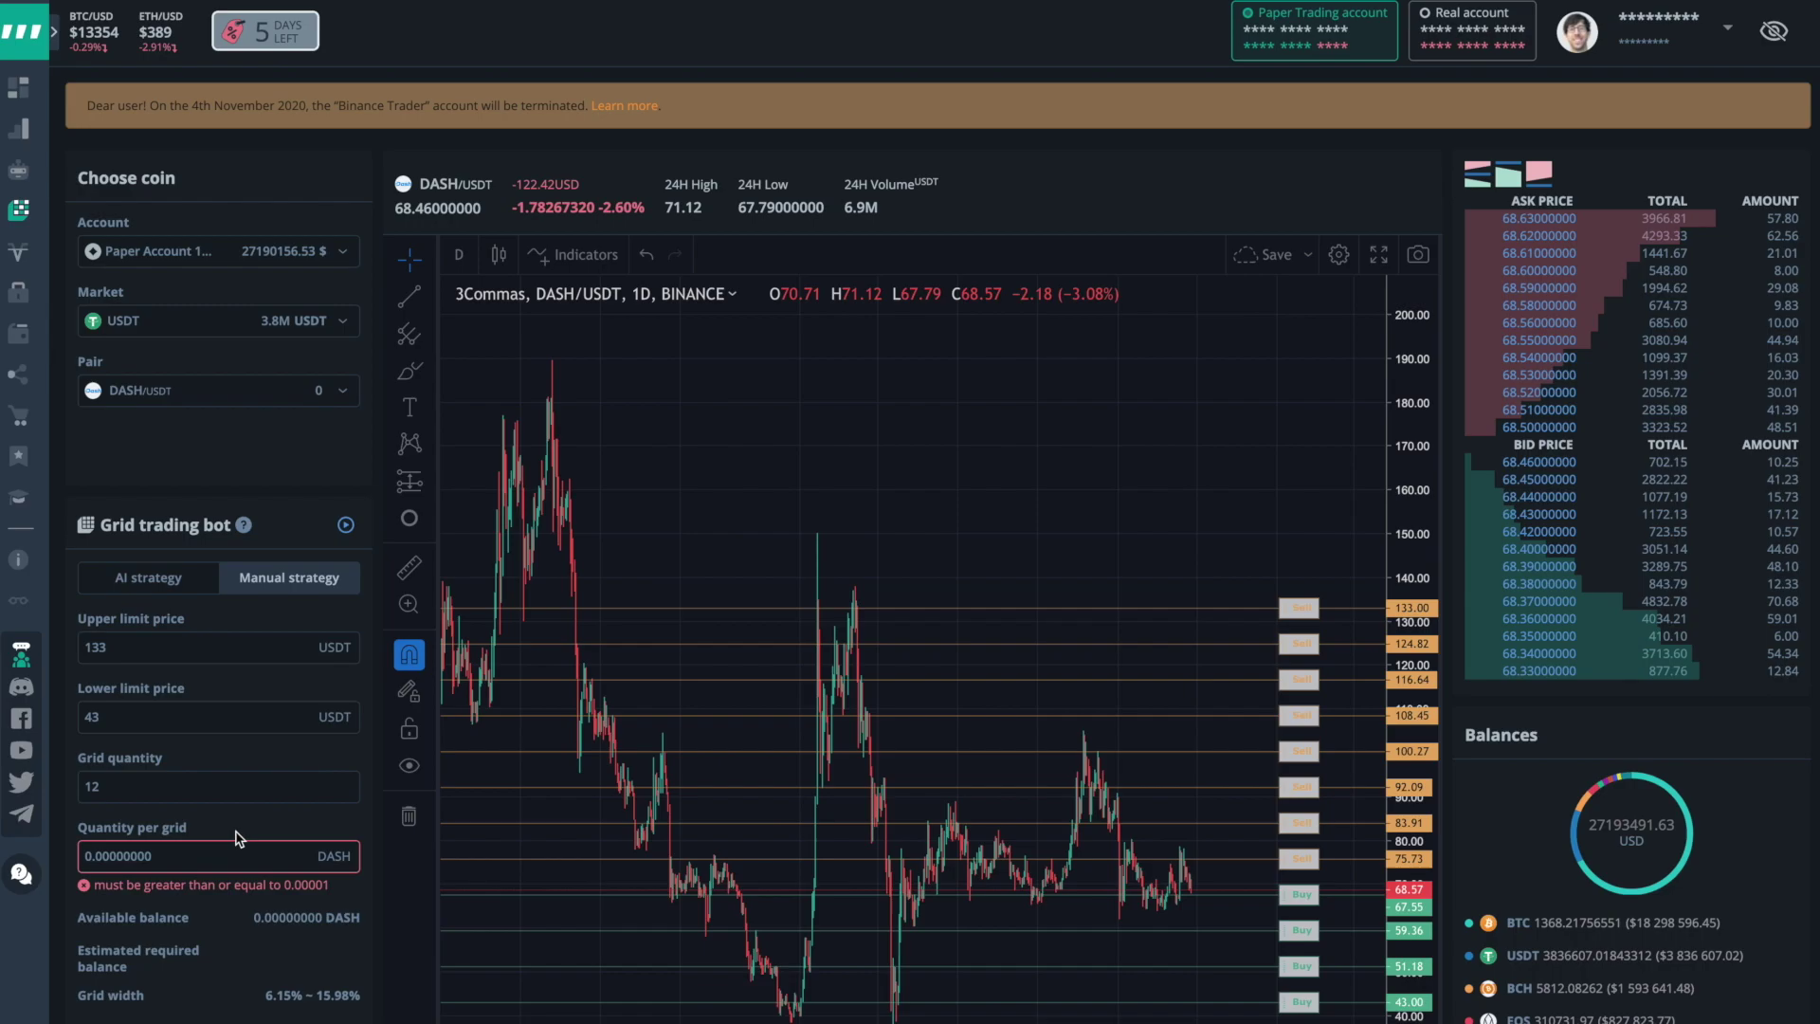
# Try a grid quantity of 10 for the 43 to 133 USDT range, and set it to 7.
pyautogui.click(144, 784)
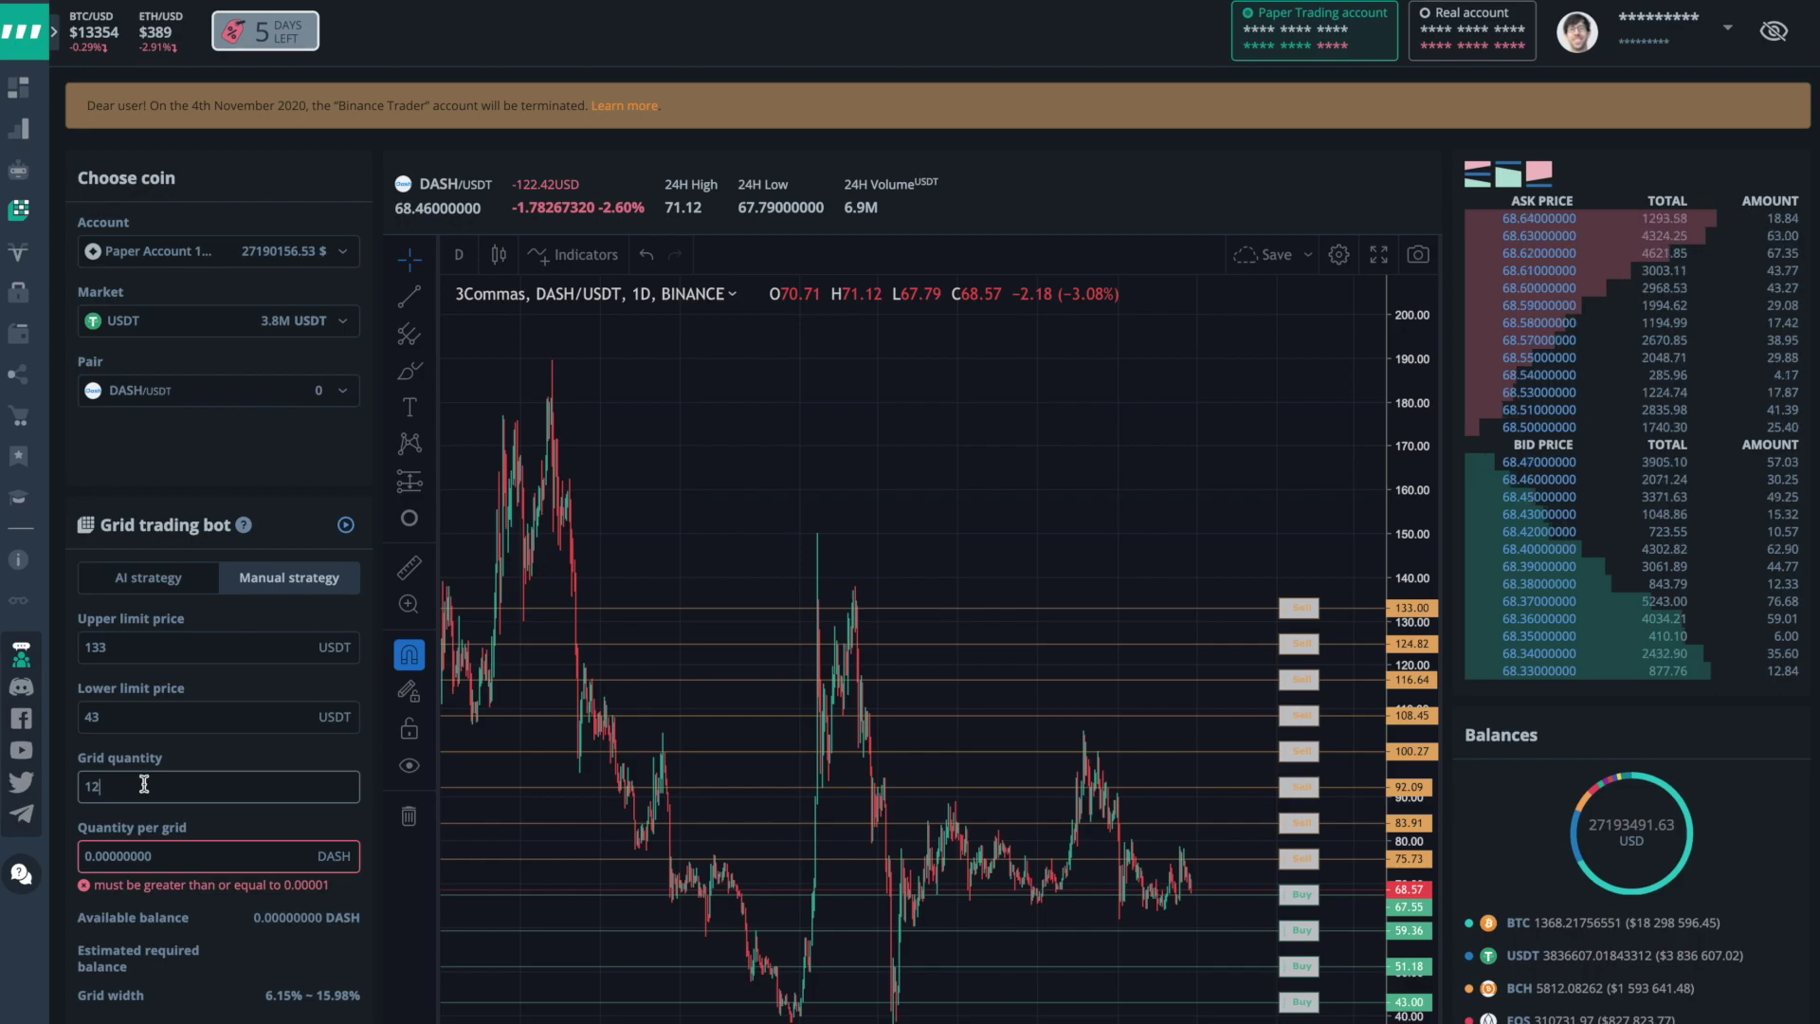
pyautogui.press('BackSpace')
pyautogui.write('0')
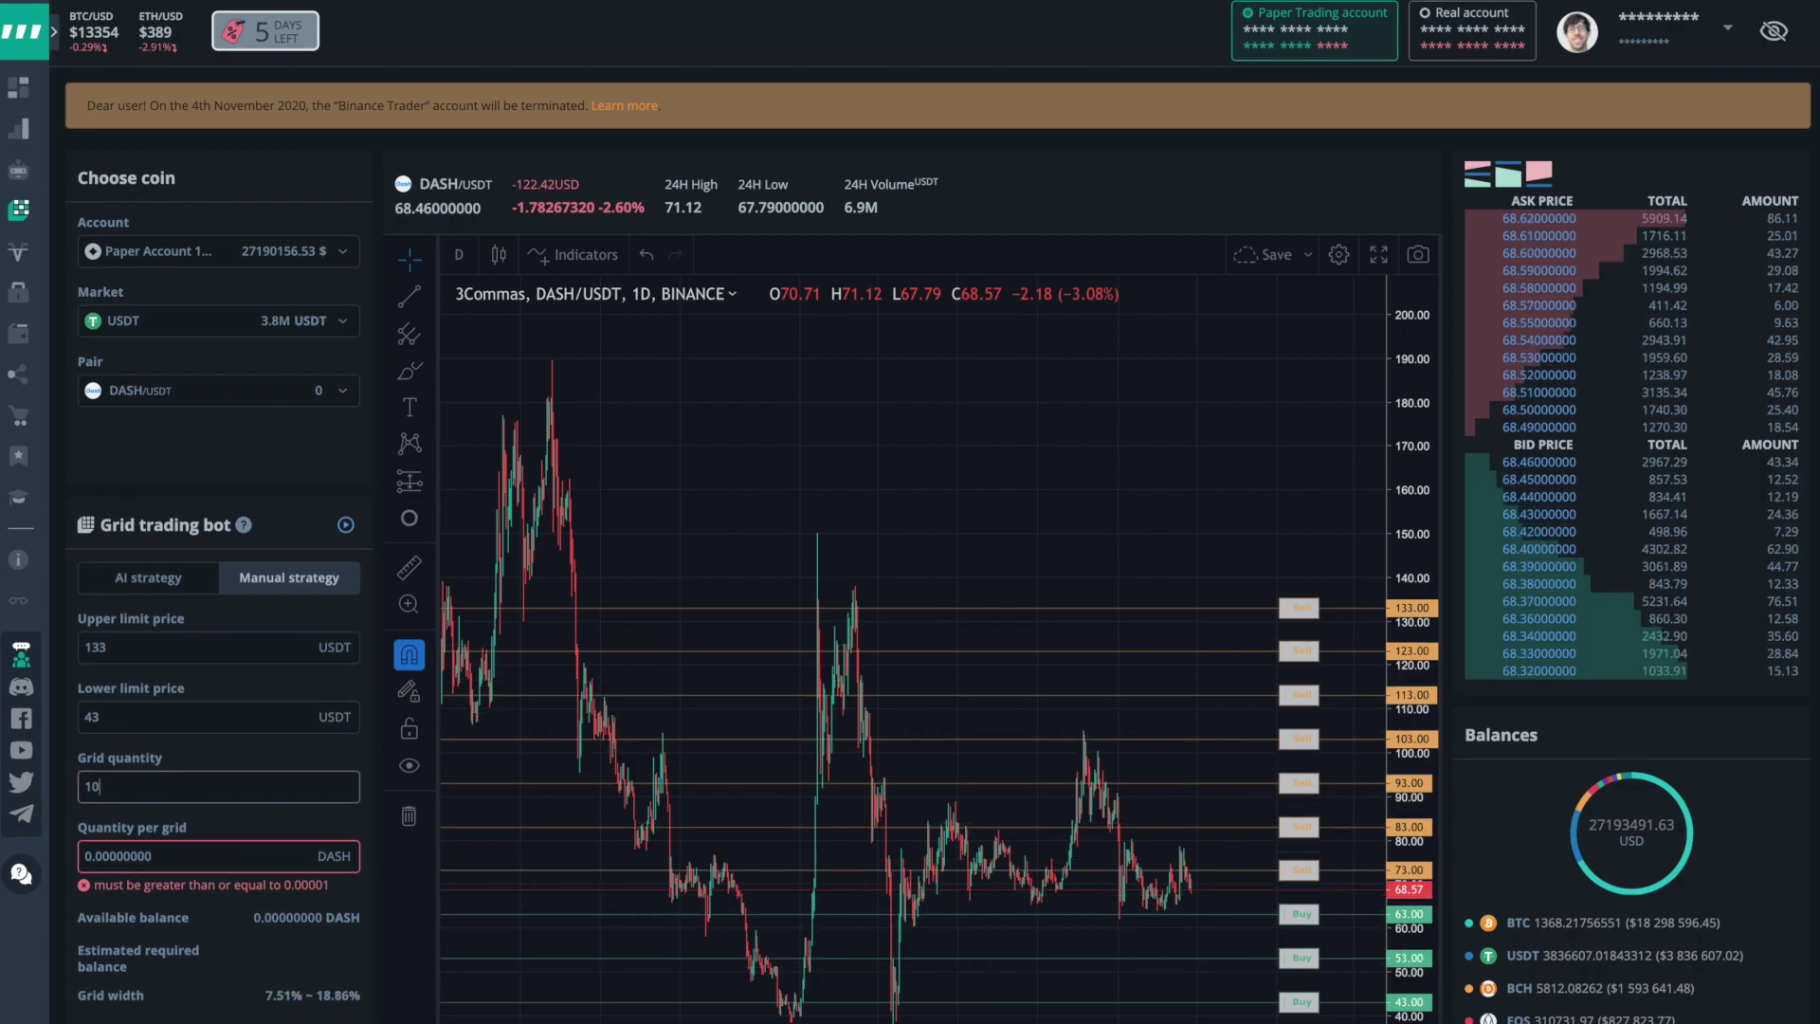
pyautogui.press('BackSpace')
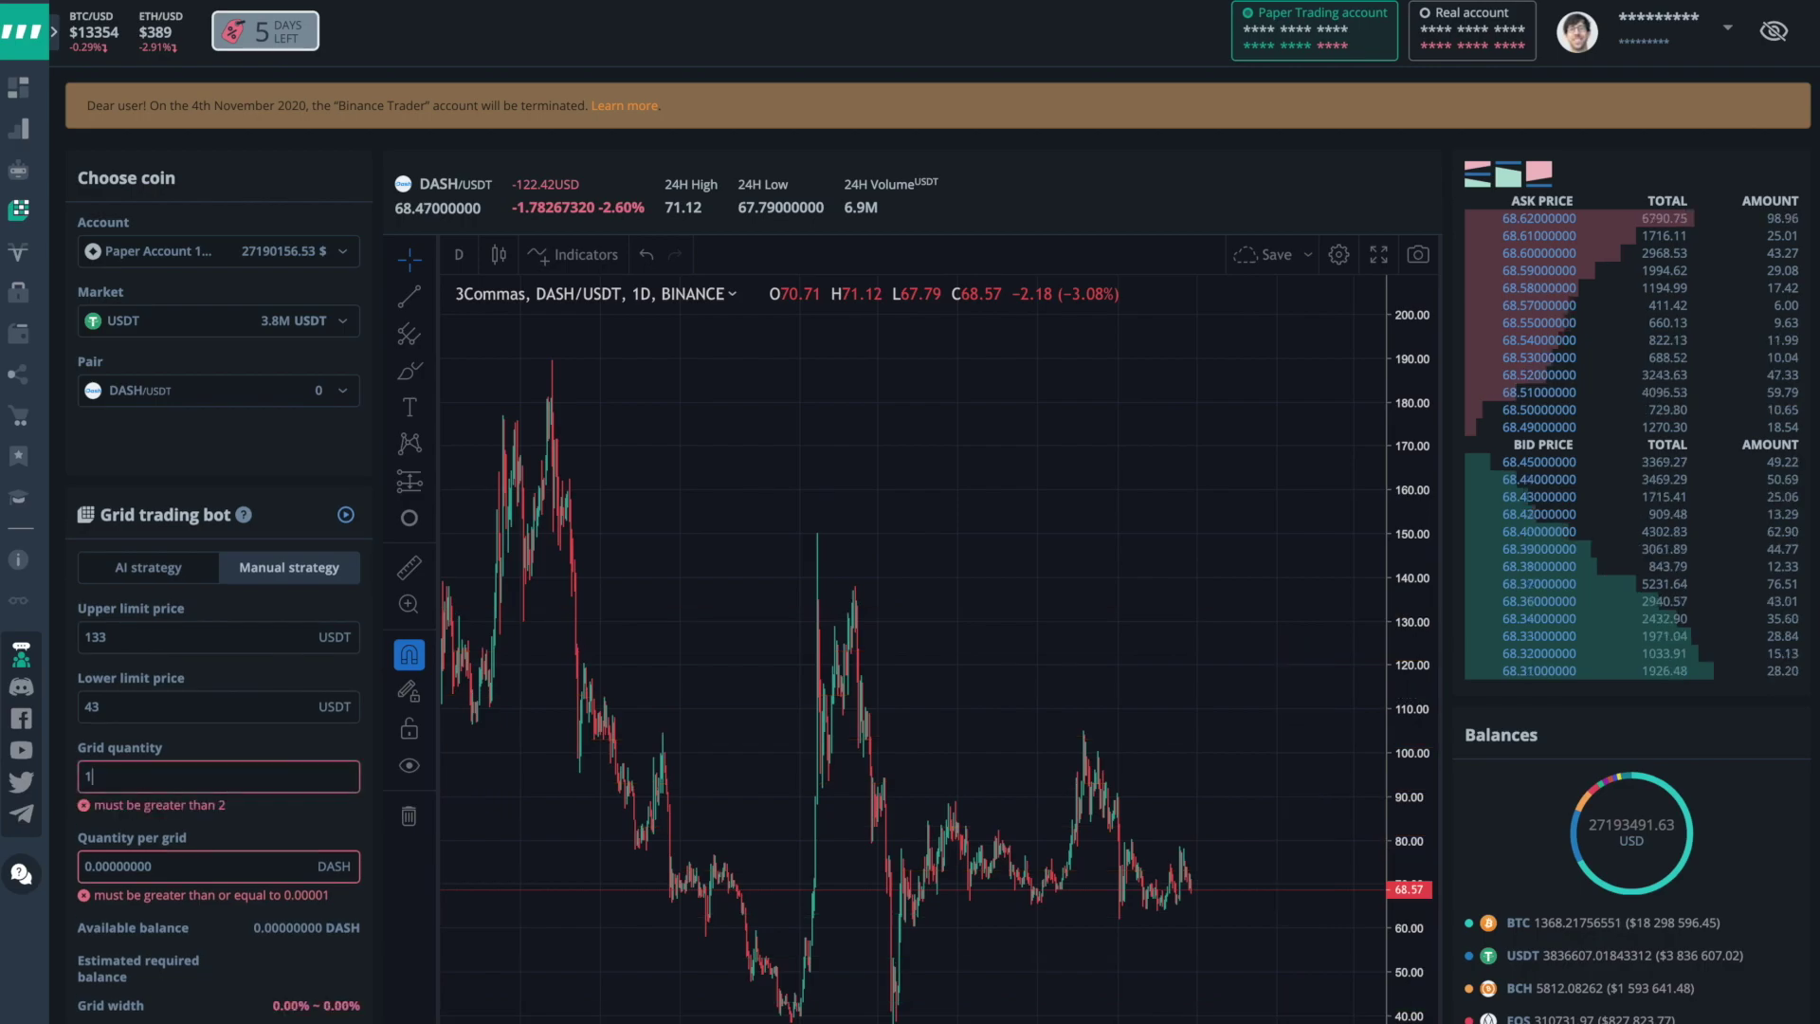
pyautogui.write('7')
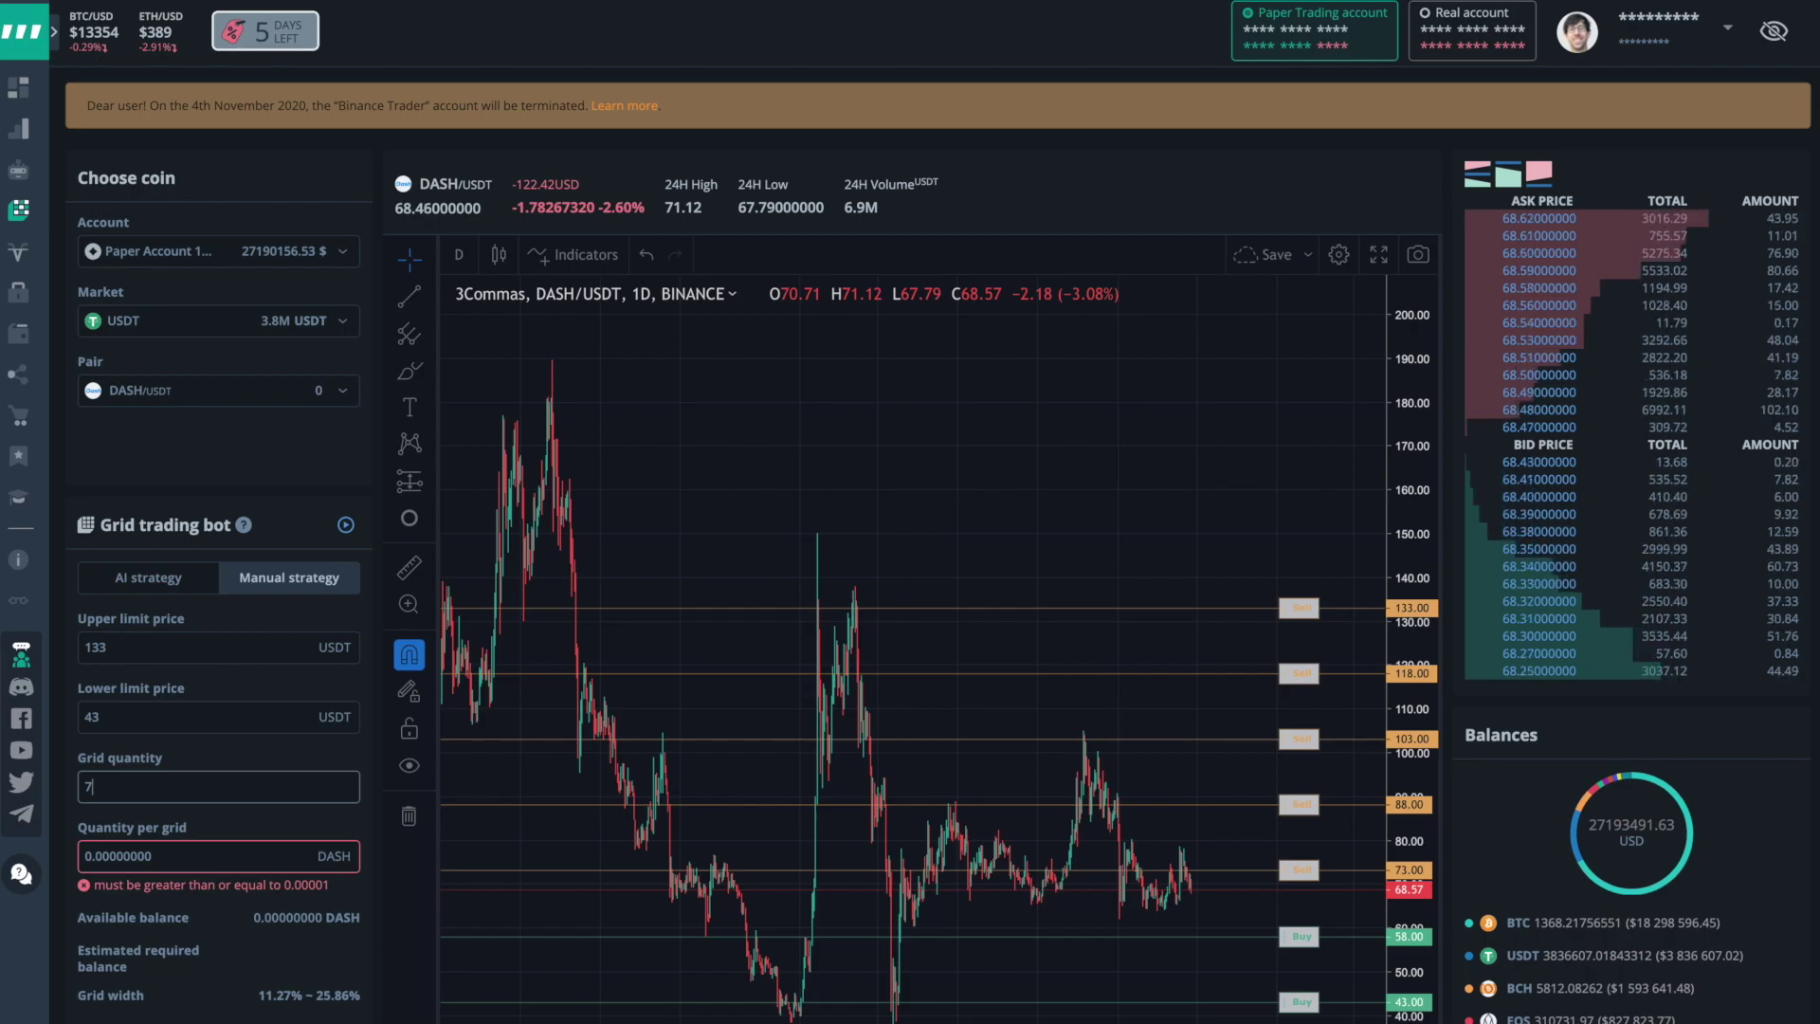
# Set the grid quantity to 12 and the quantity per grid to 1 DASH, and create the bot.
pyautogui.press('BackSpace')
pyautogui.write('12')
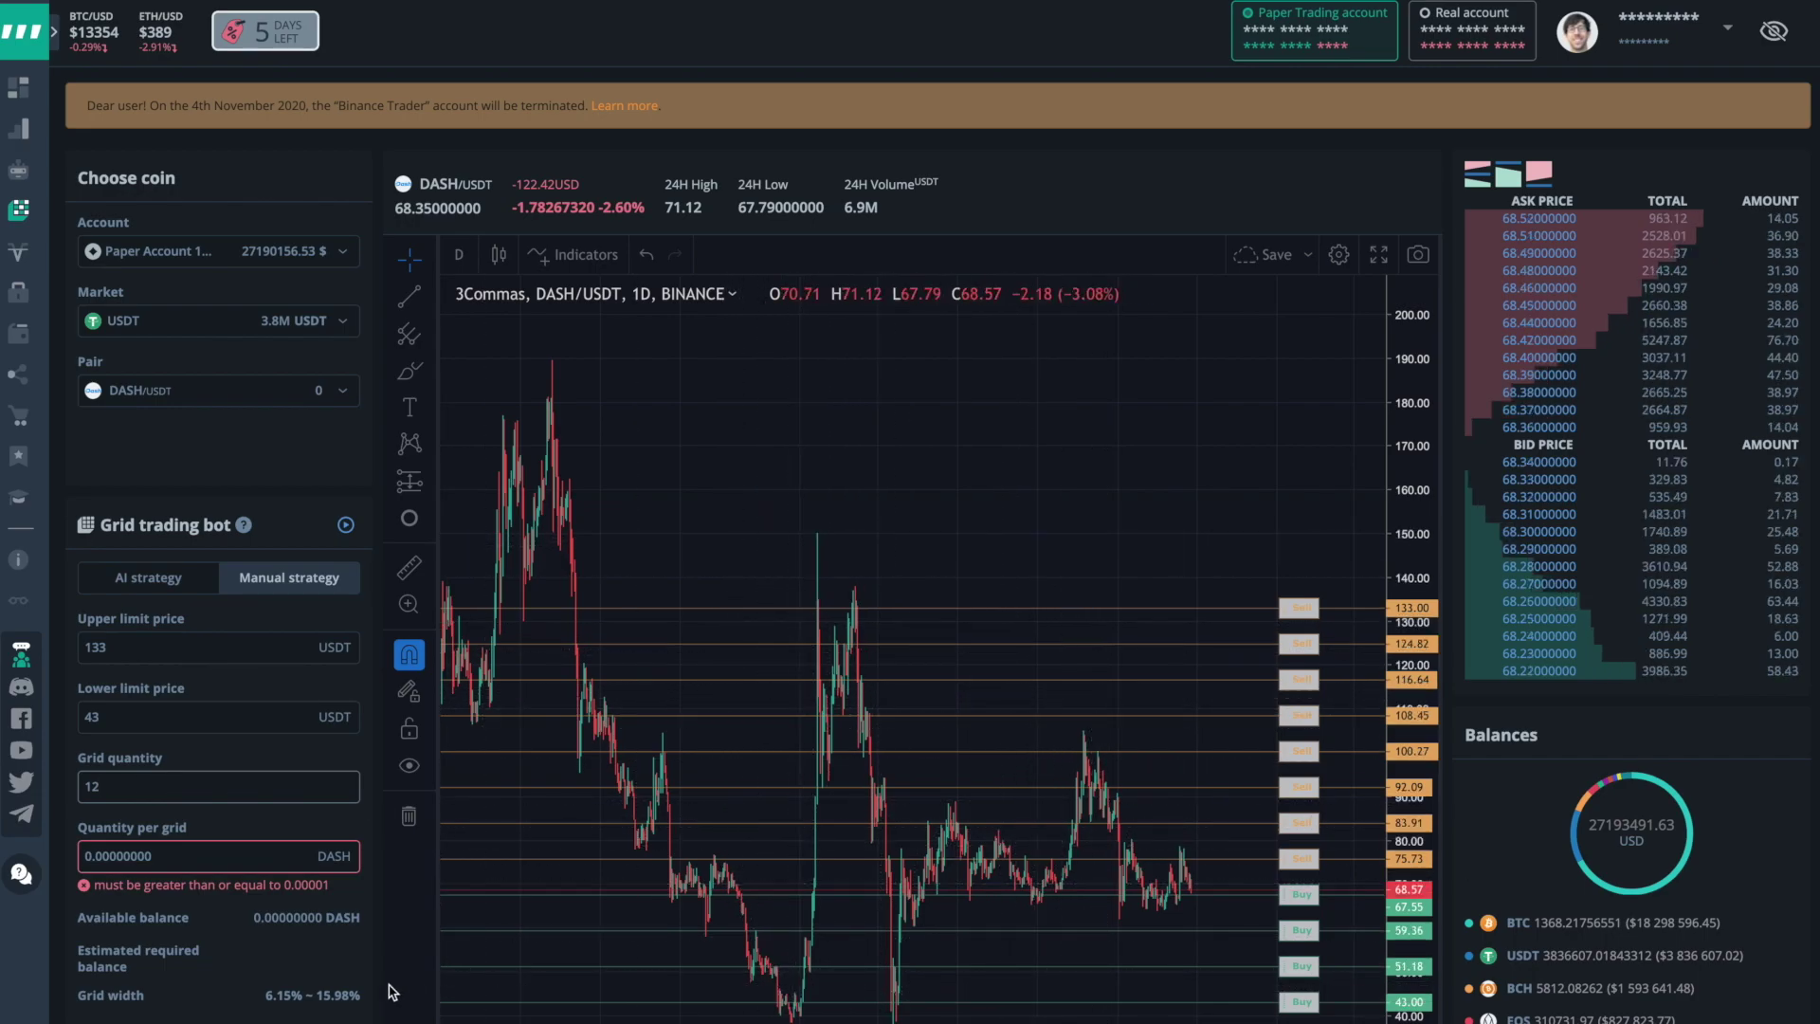
pyautogui.scroll(-3, 388, 991)
pyautogui.doubleClick(187, 618)
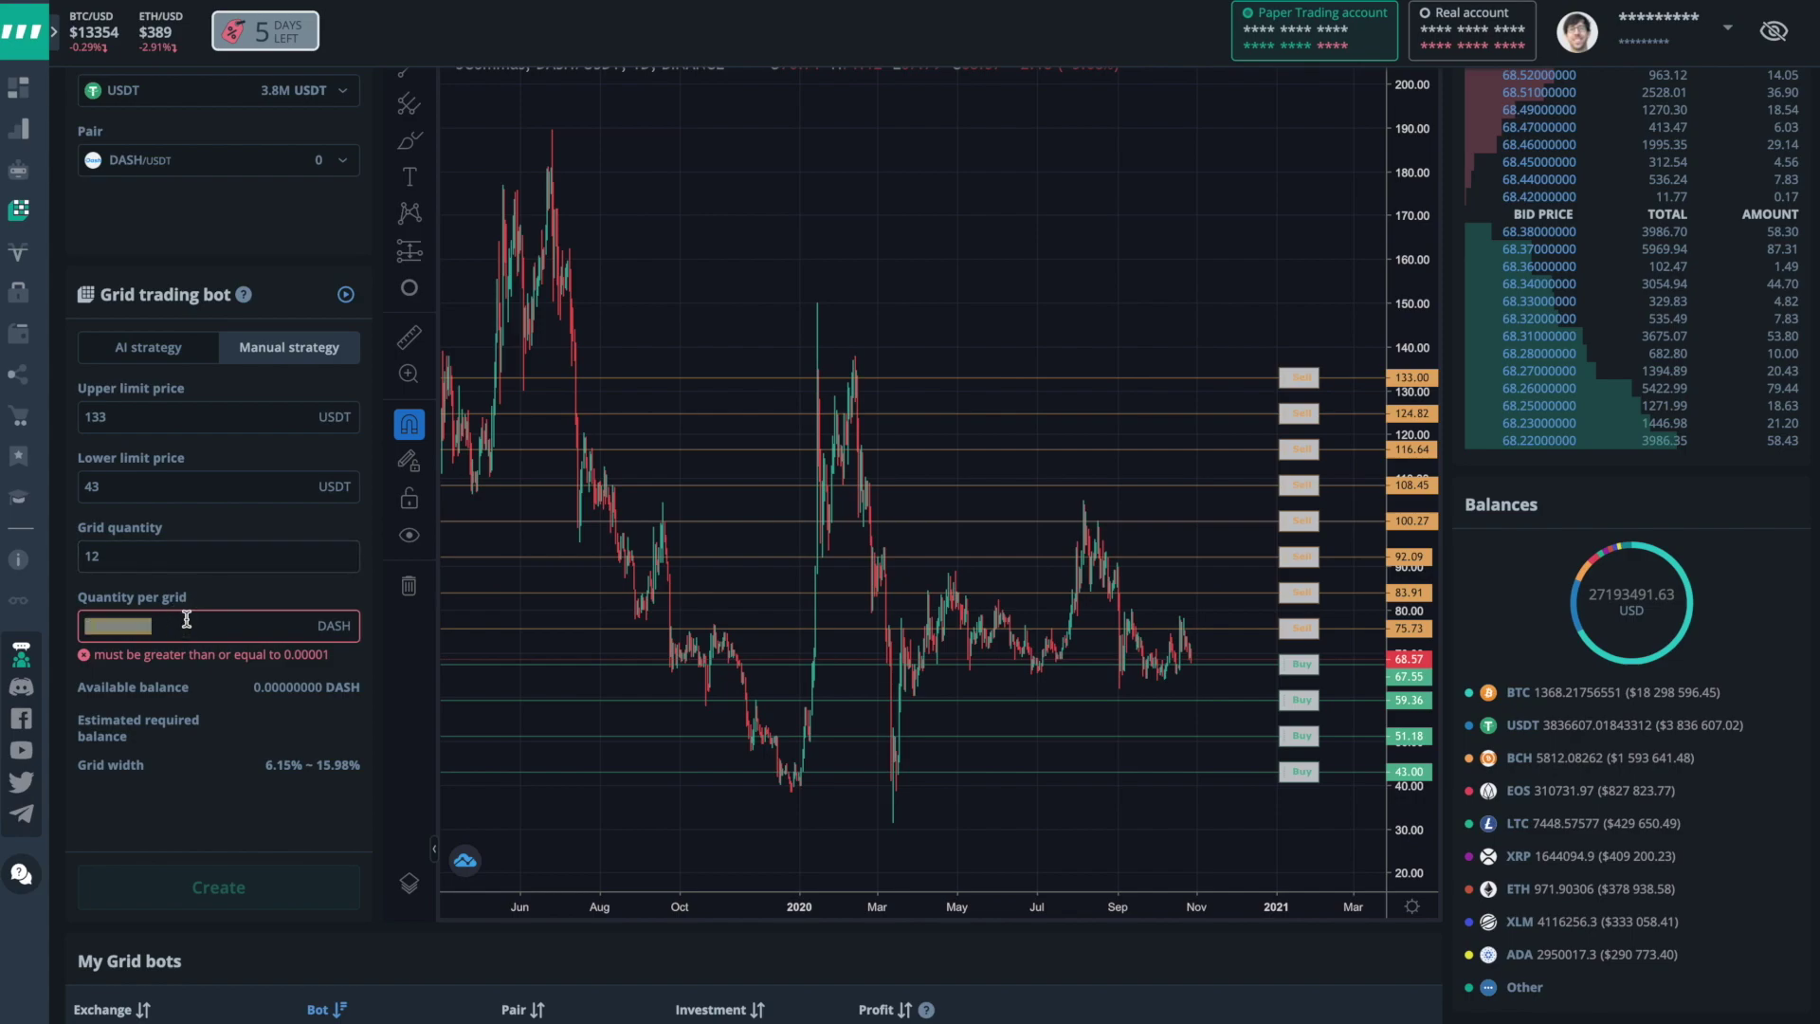
pyautogui.write('1')
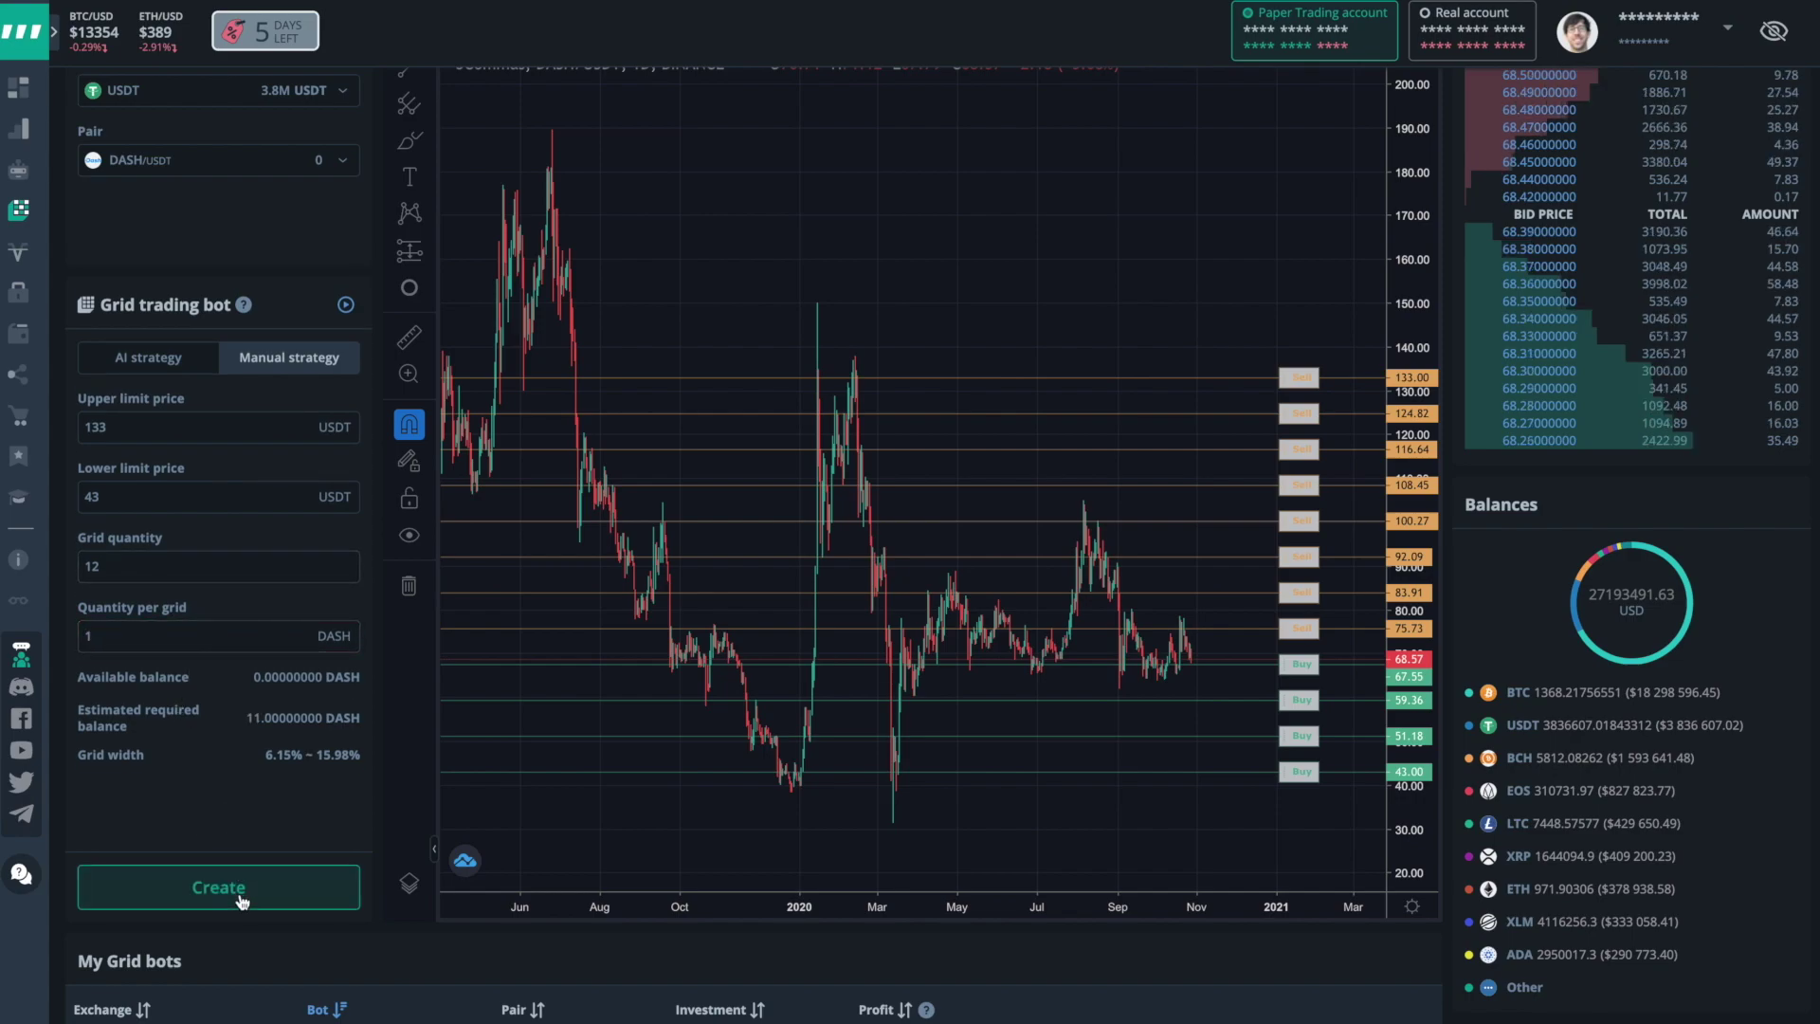
pyautogui.click(241, 897)
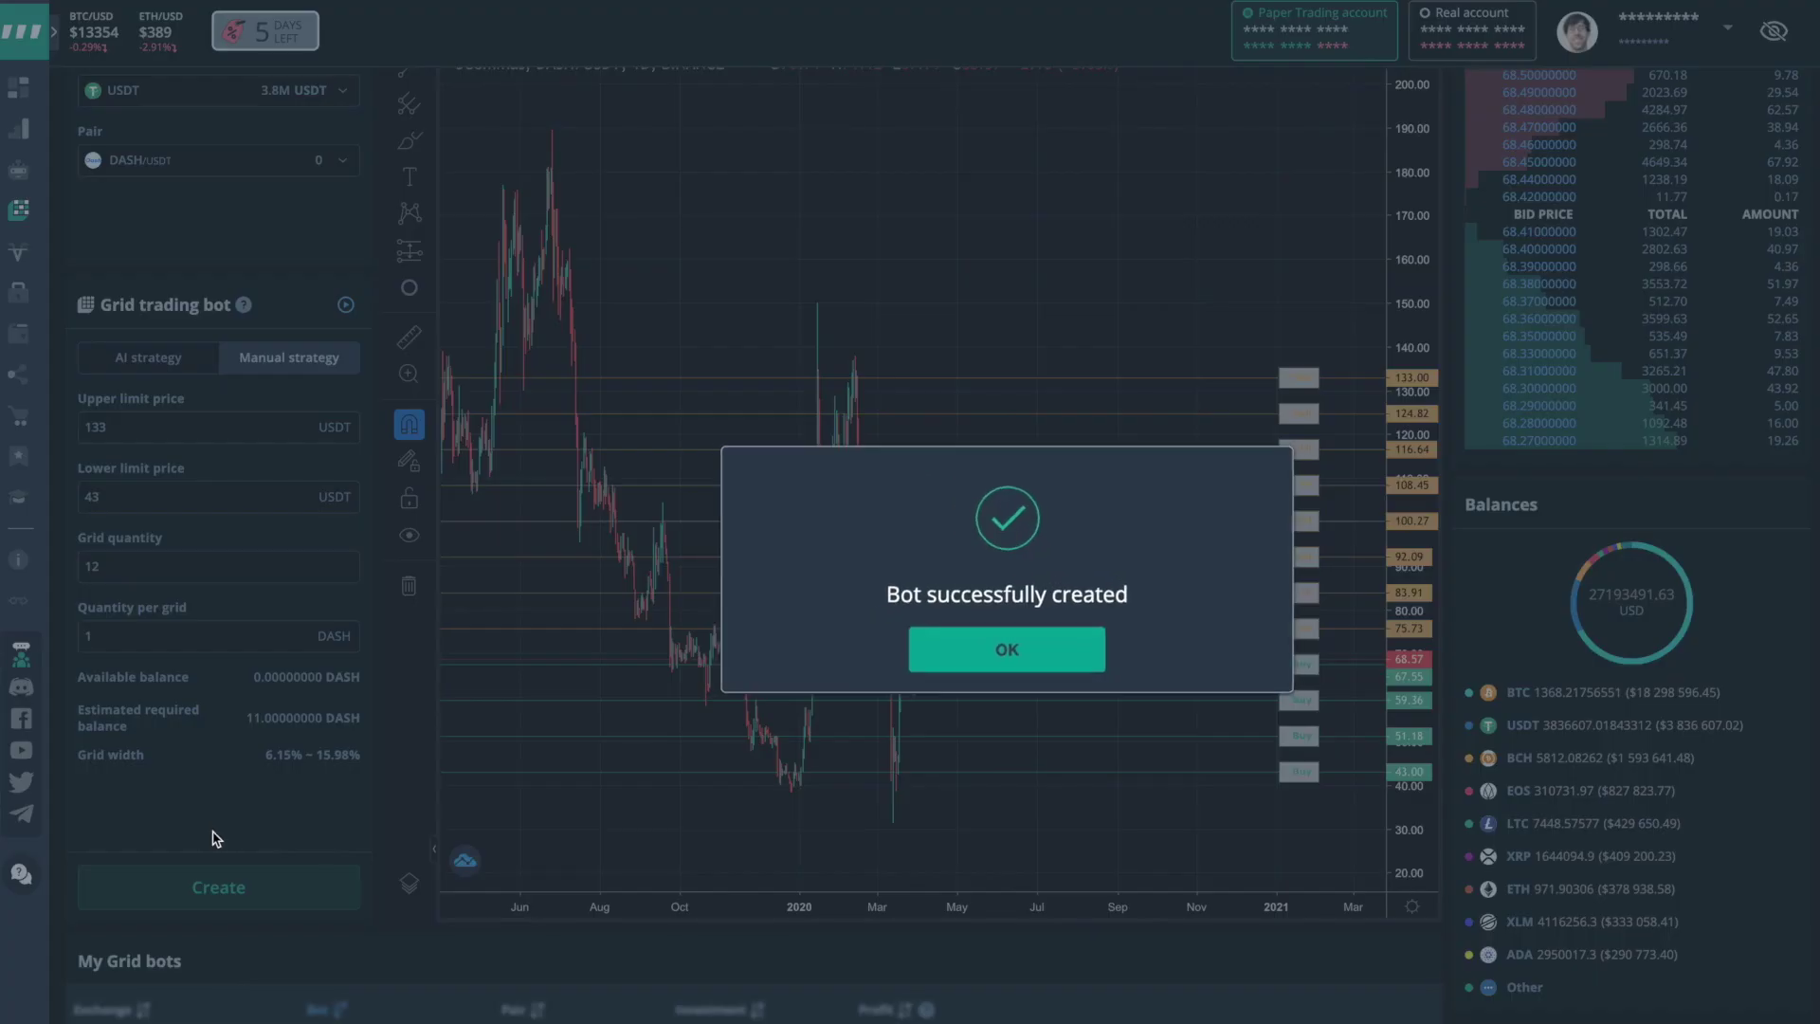
pyautogui.click(1089, 661)
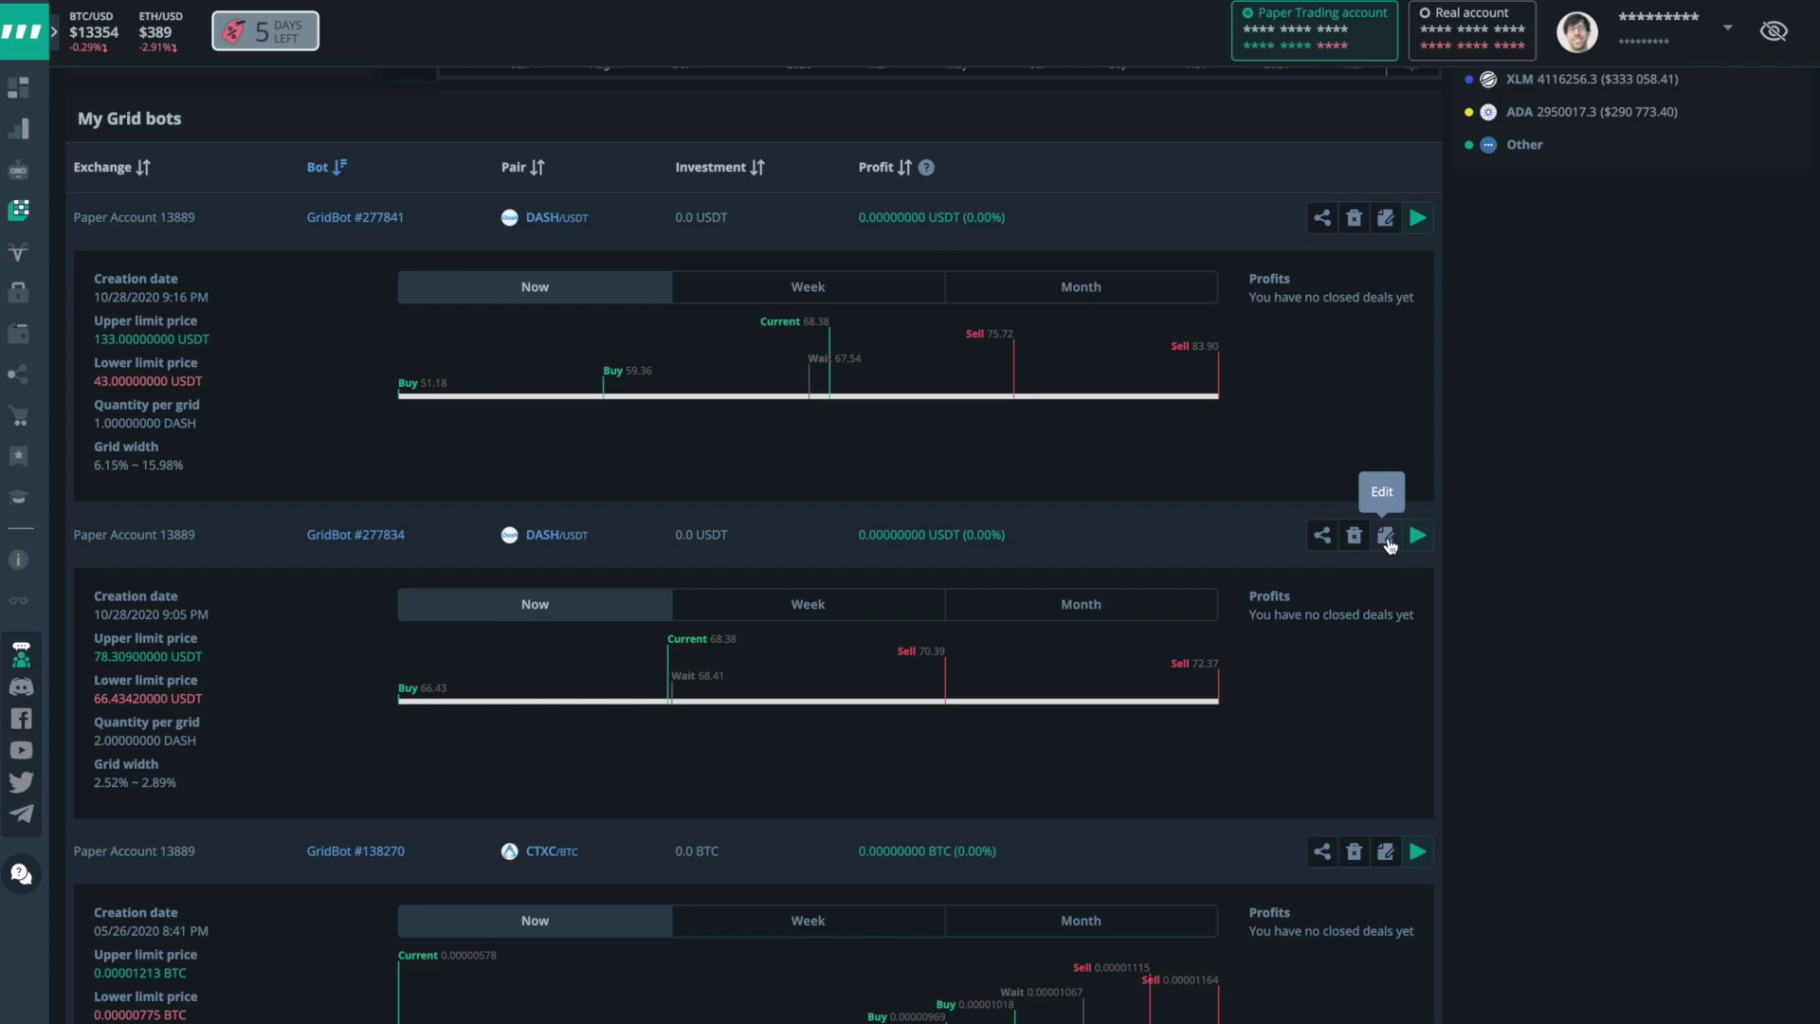
# Open the DASH/USDT bot with the 78.309 USDT upper limit for editing and examine its grid lines against the price chart.
pyautogui.click(1386, 537)
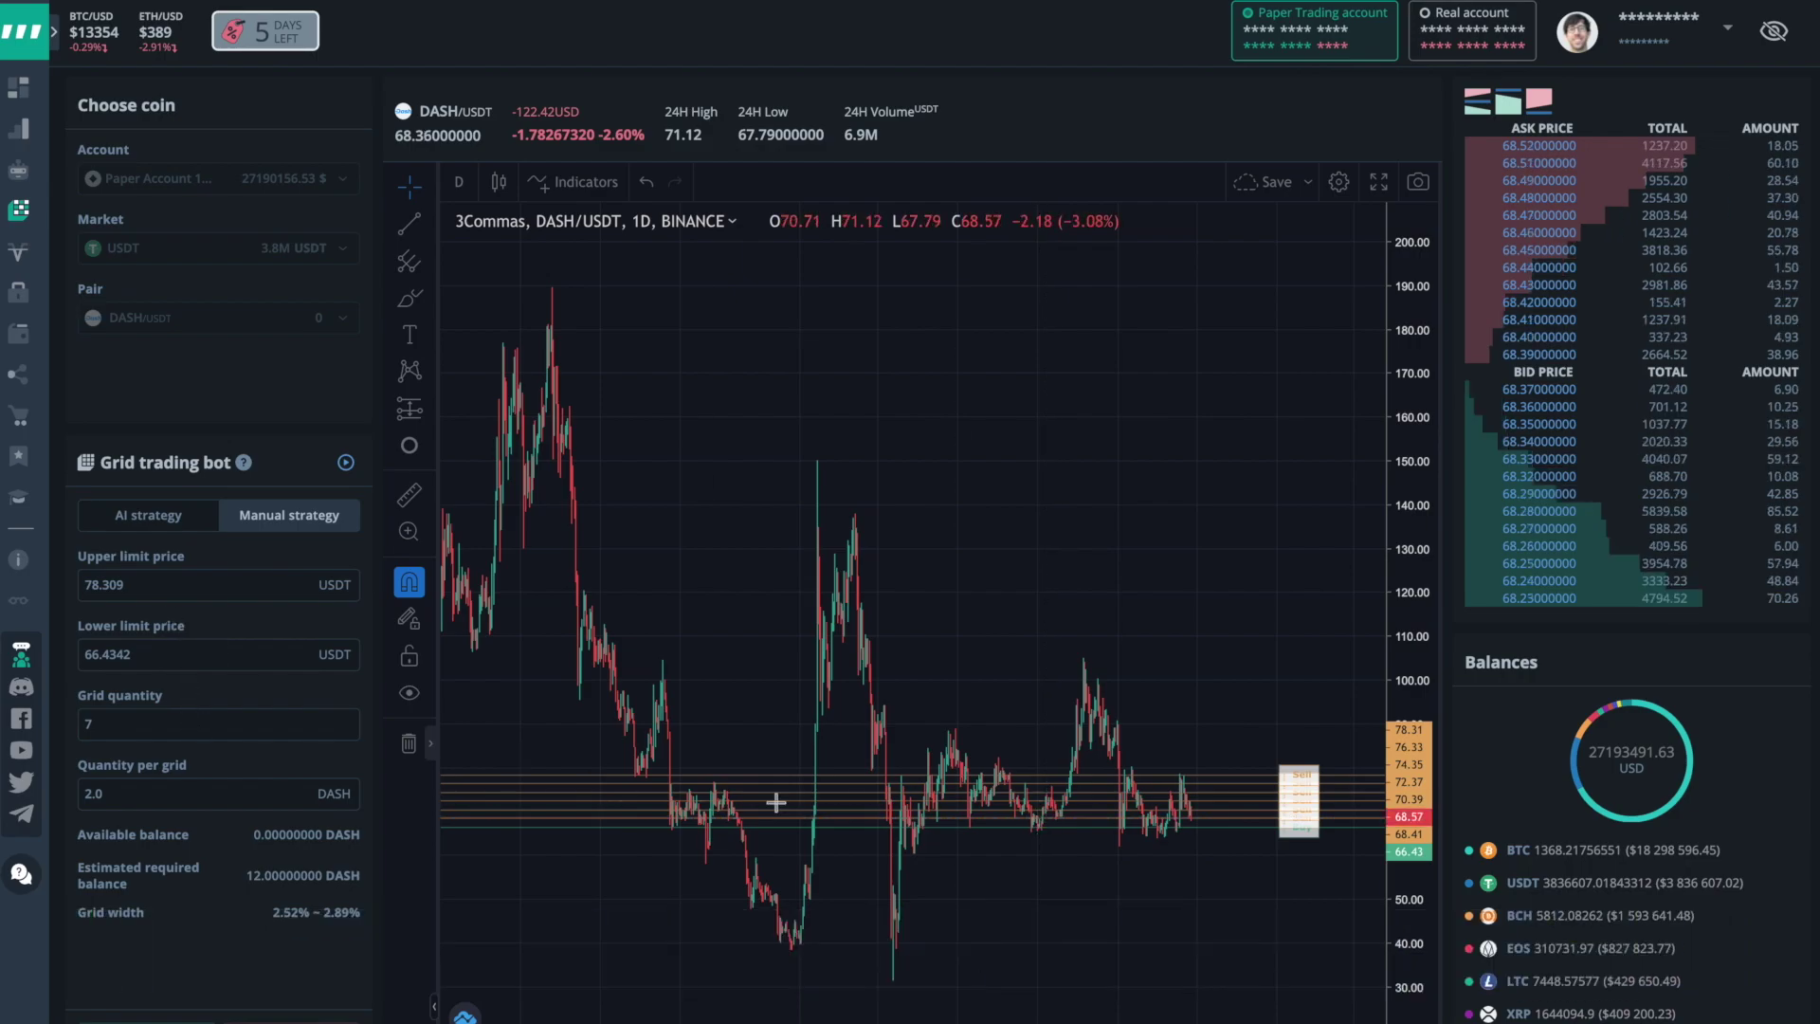
pyautogui.scroll(5, 1033, 804)
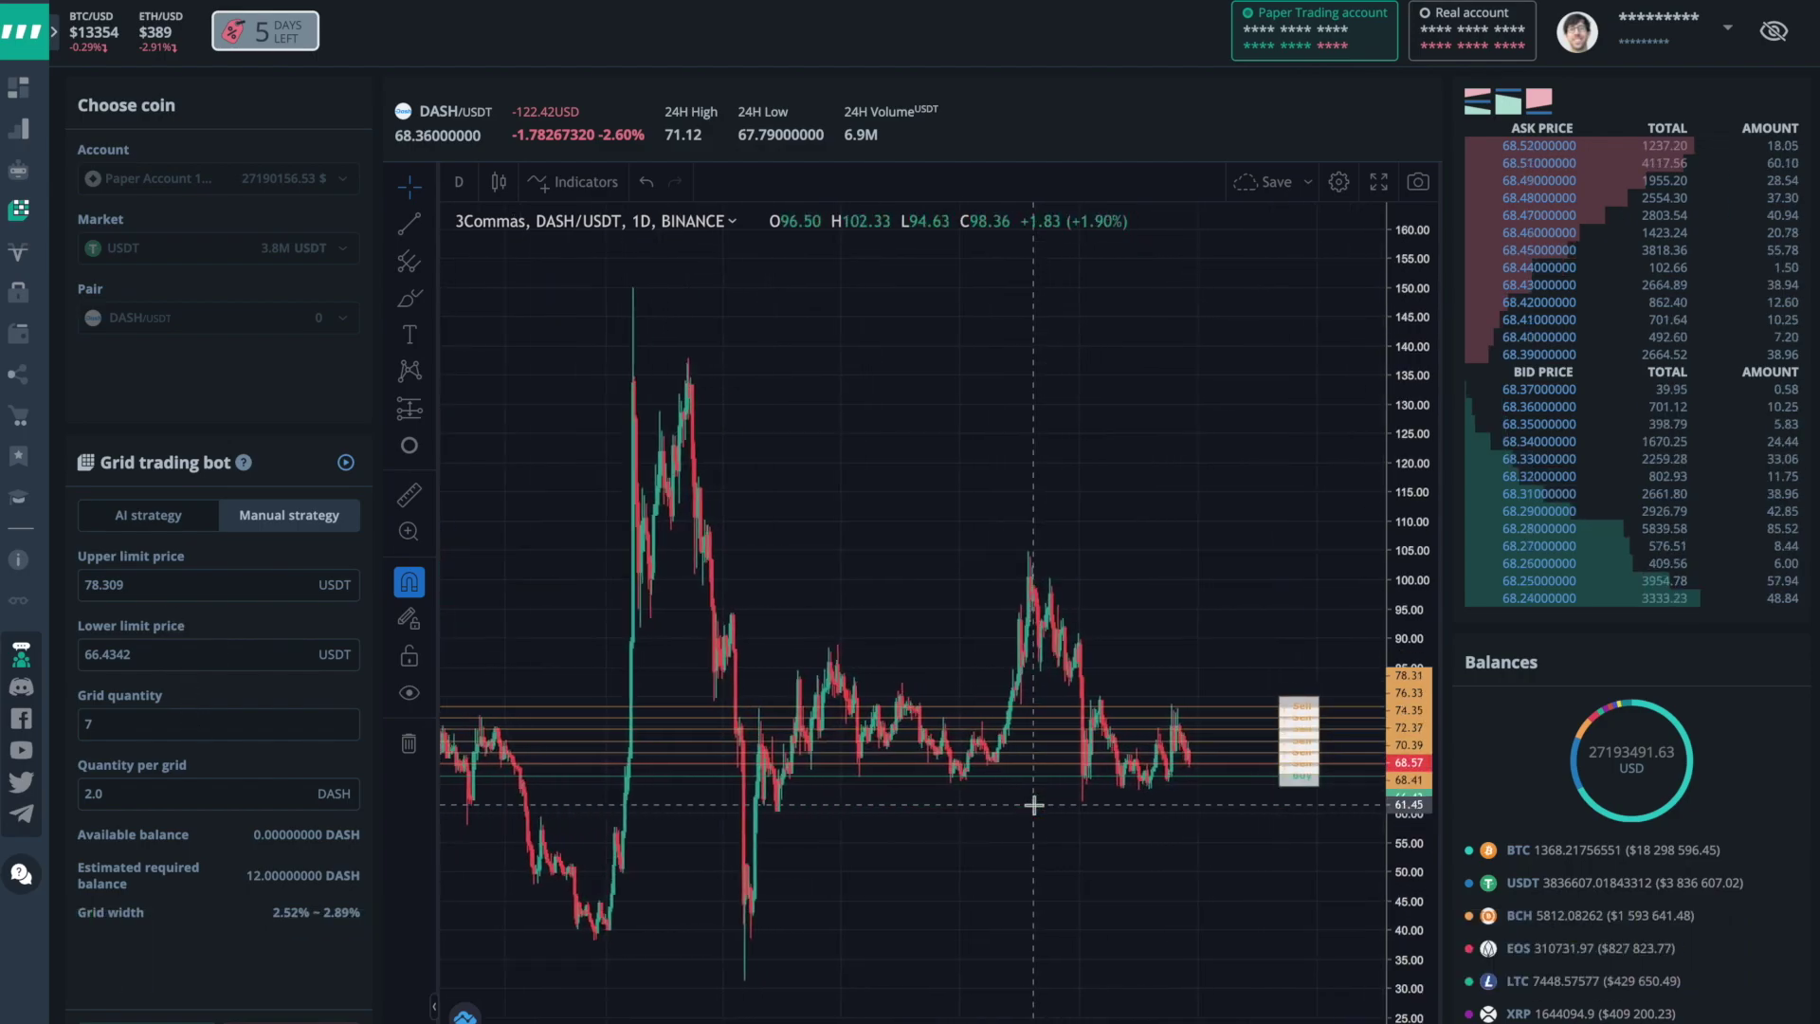
pyautogui.scroll(3, 1033, 804)
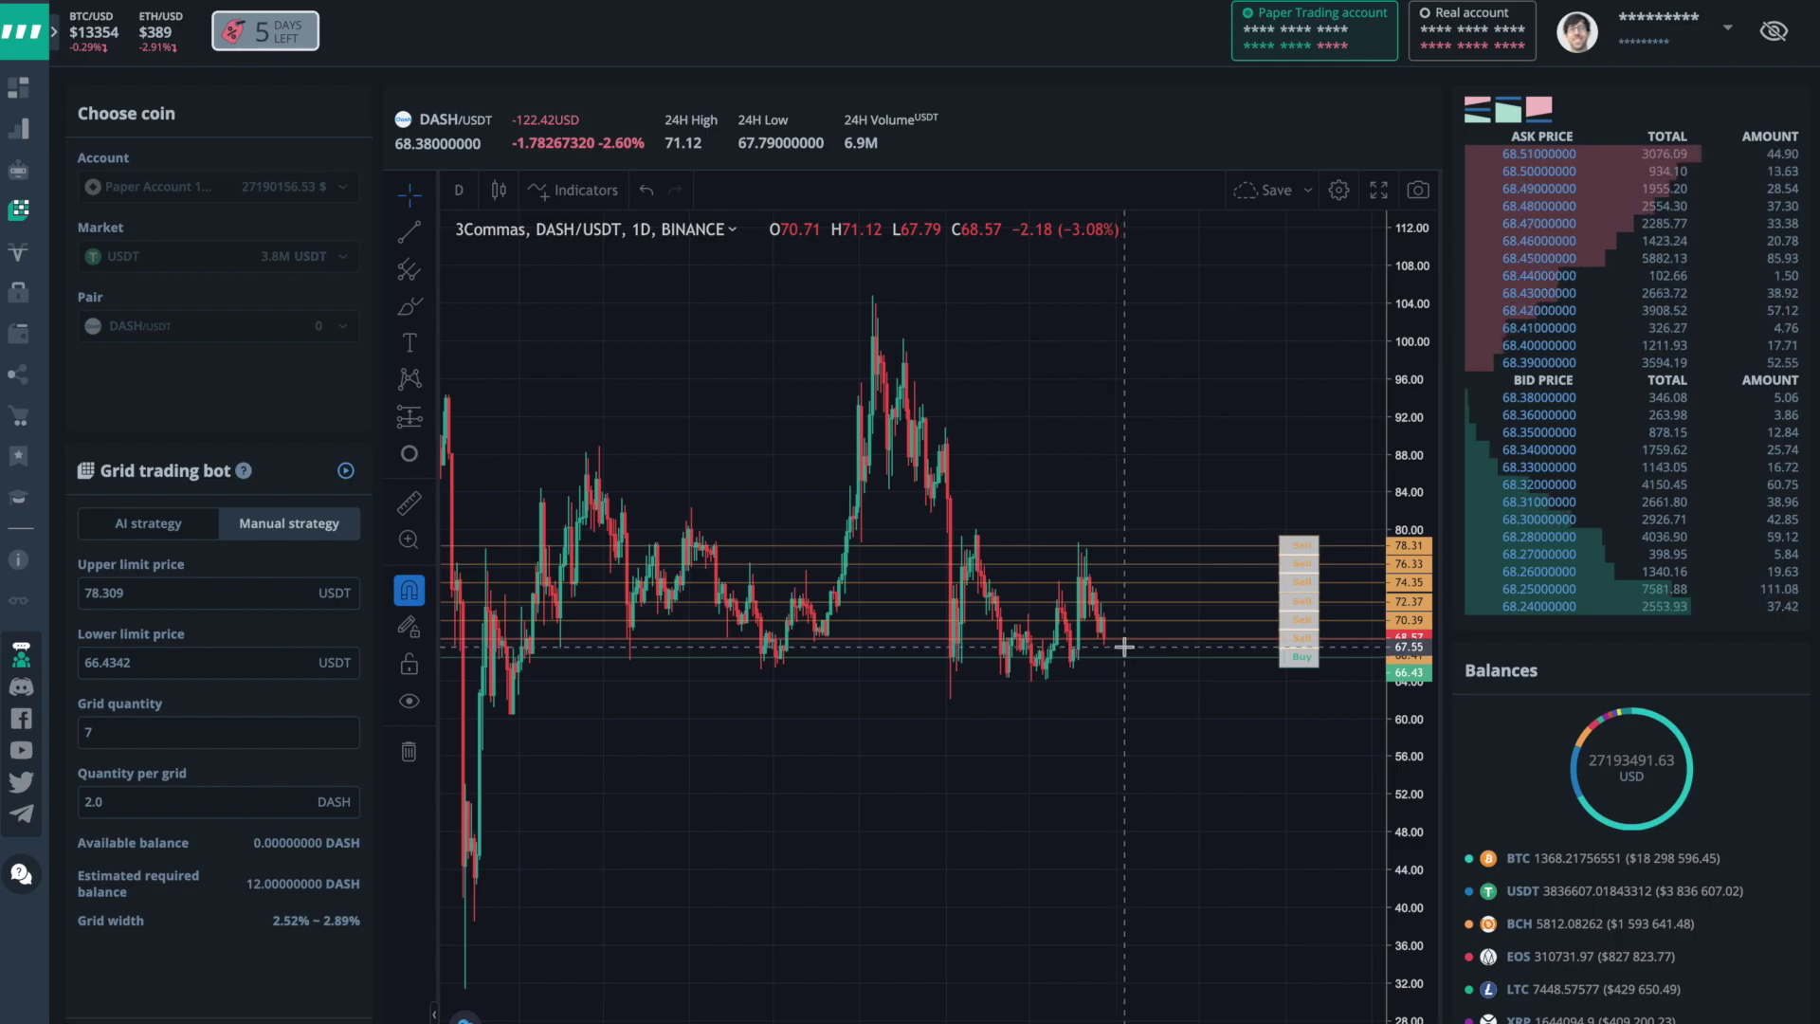
pyautogui.scroll(-4, 1471, 726)
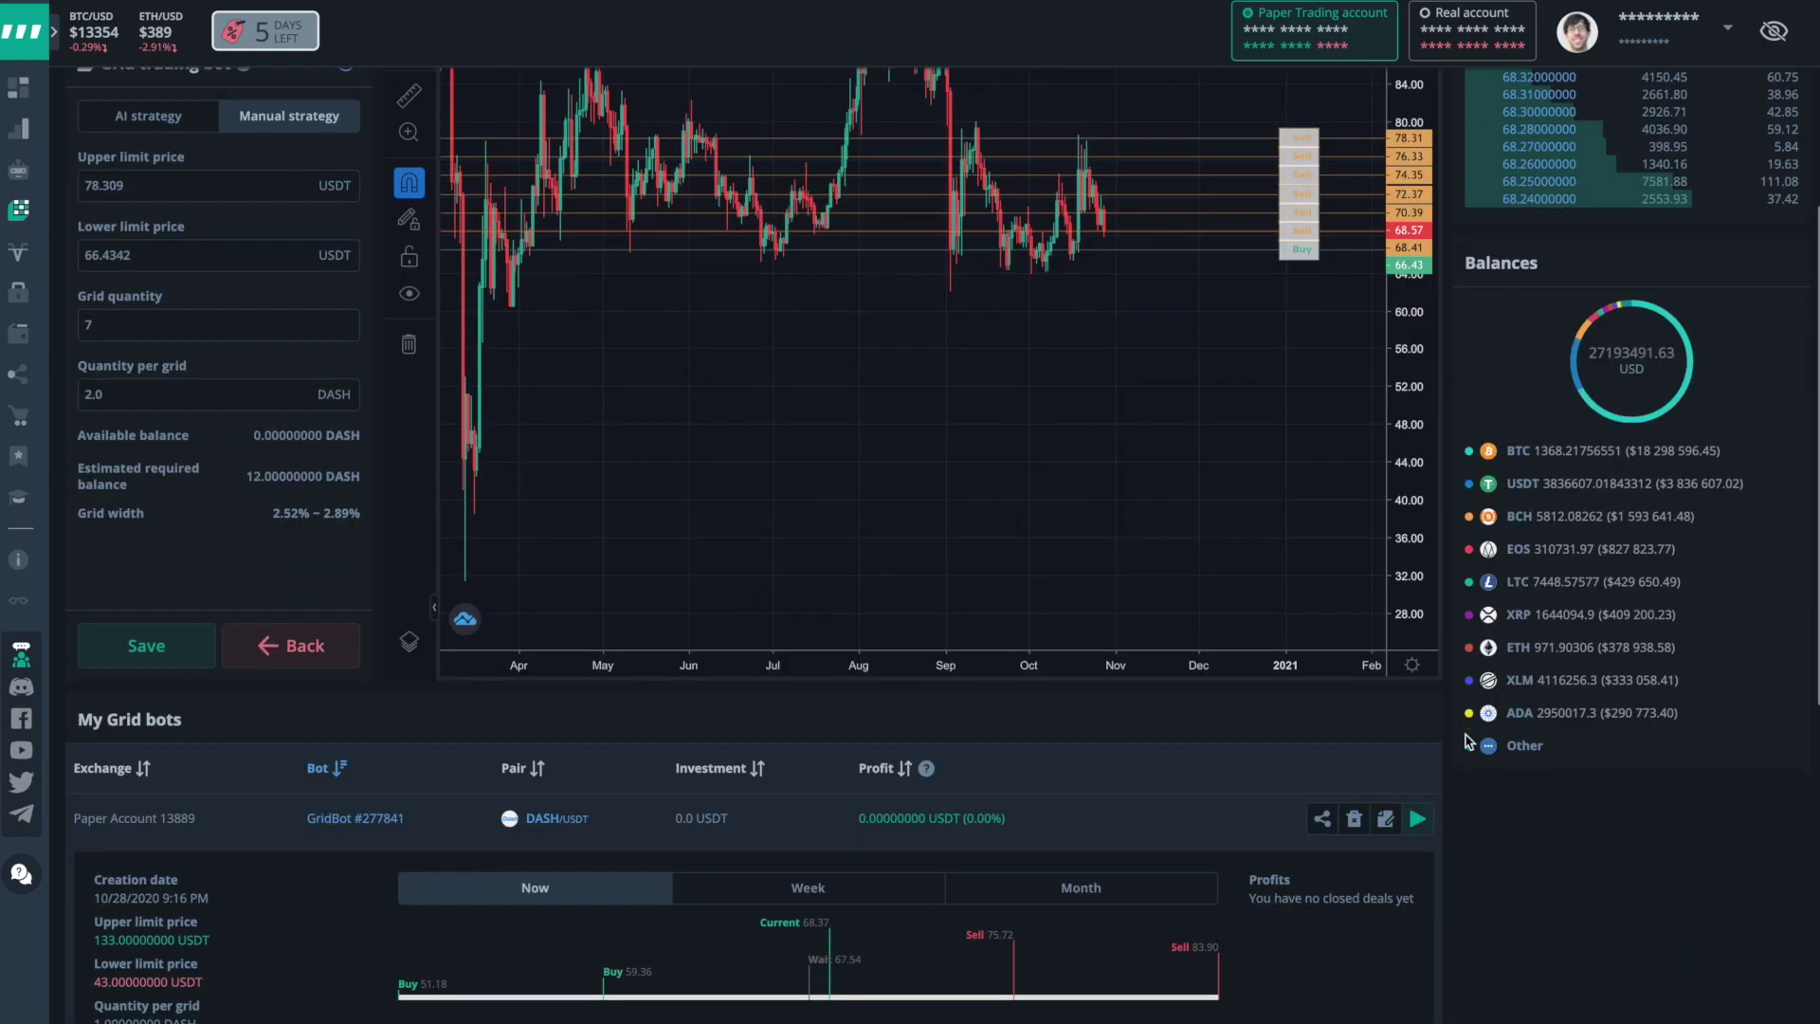
pyautogui.scroll(-2, 1468, 858)
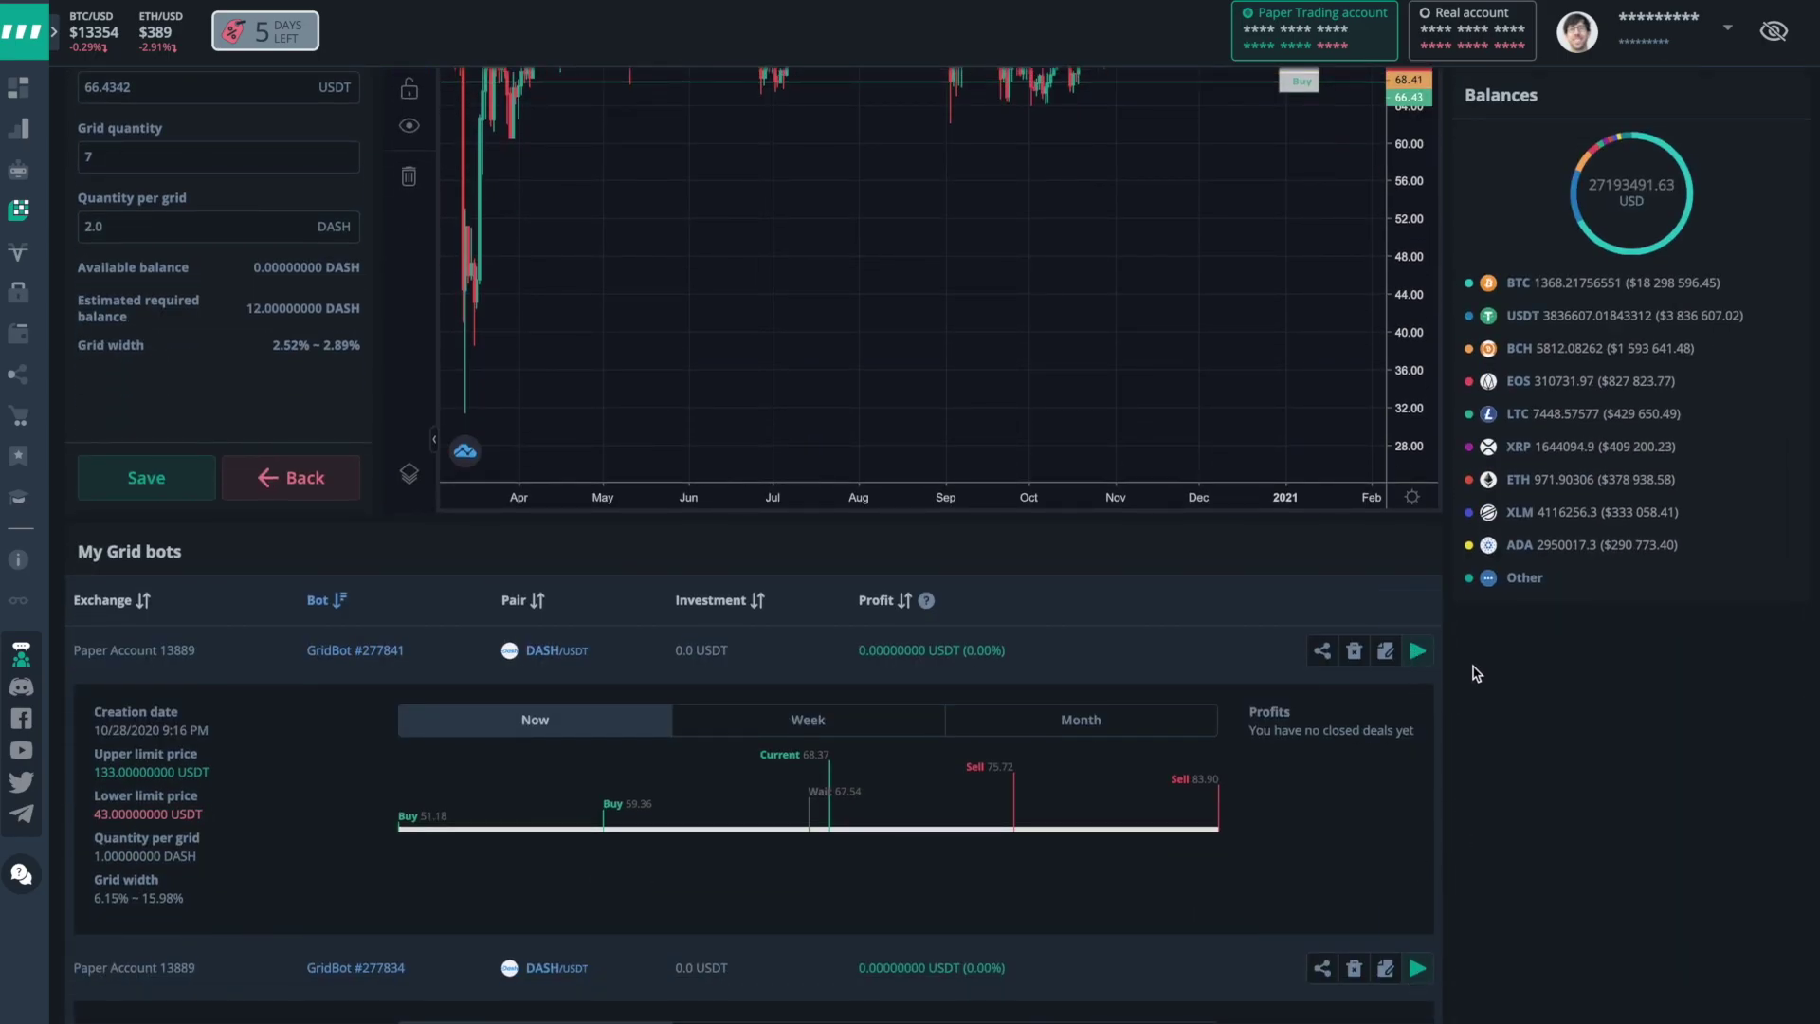
pyautogui.scroll(5, 1475, 675)
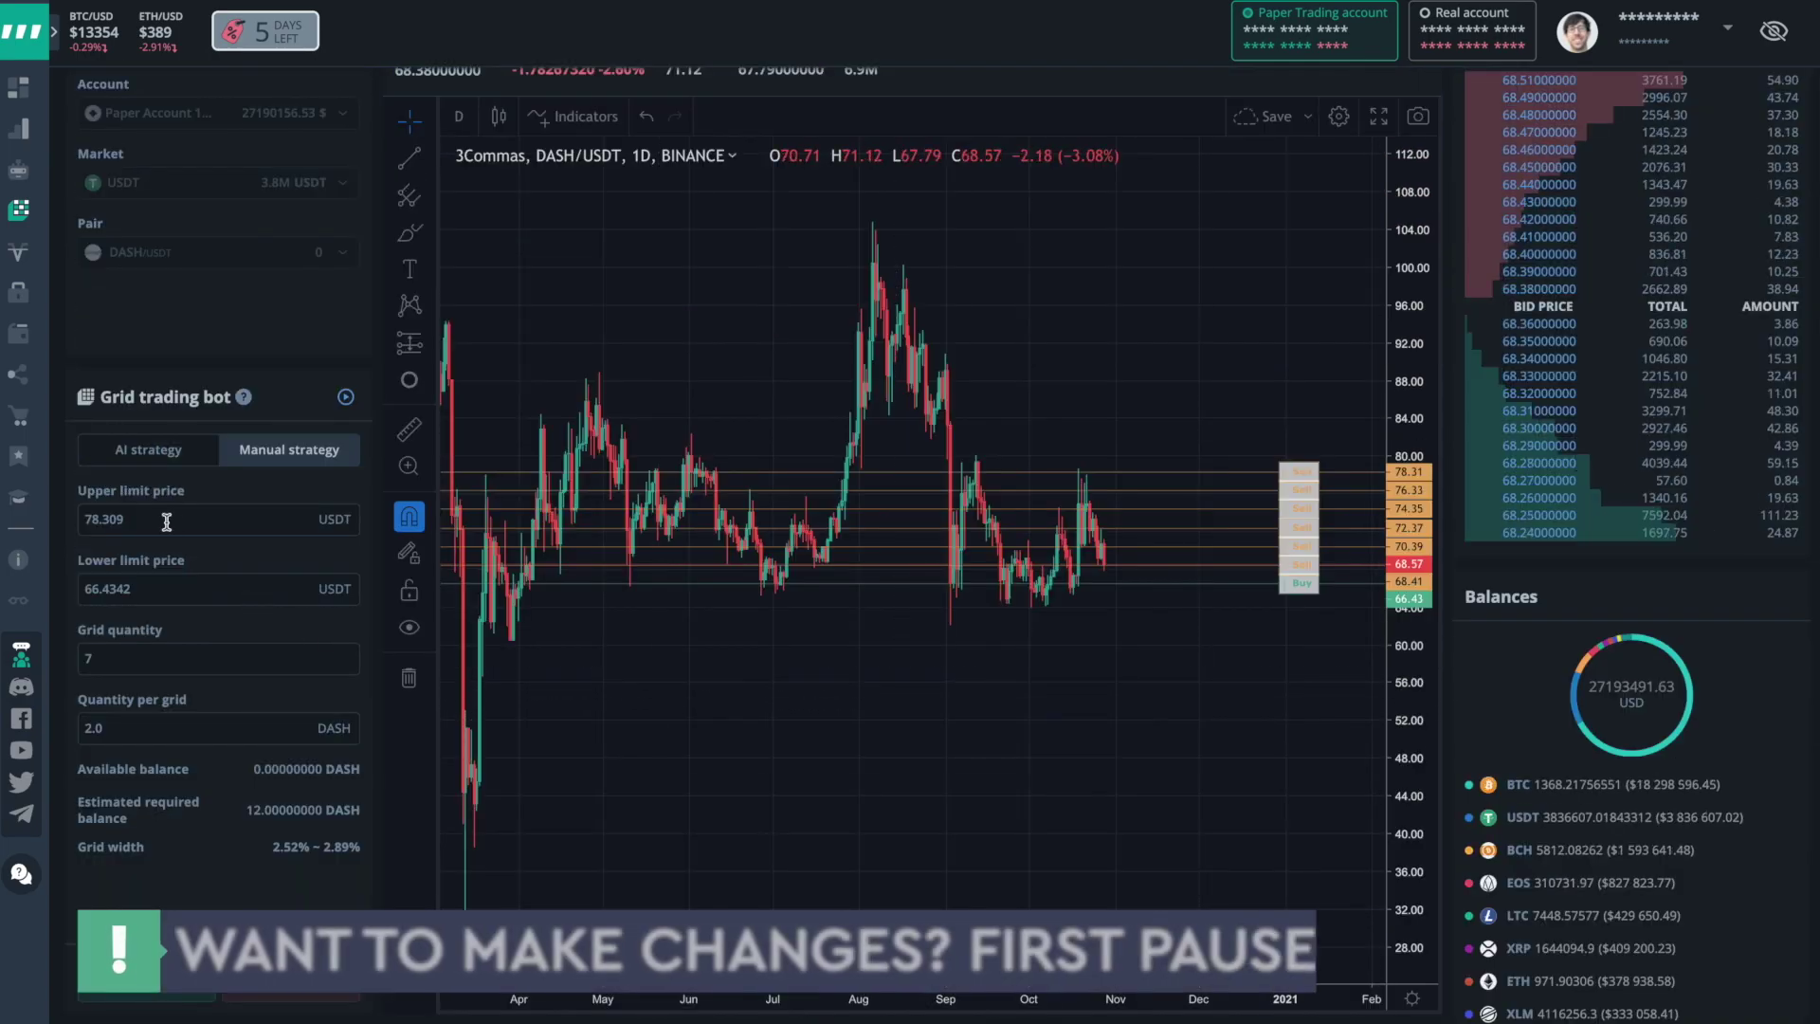
# Try an upper limit of 66.4342 and a lower limit of 46.4342 USDT, and leave the bot editor without saving.
pyautogui.doubleClick(124, 588)
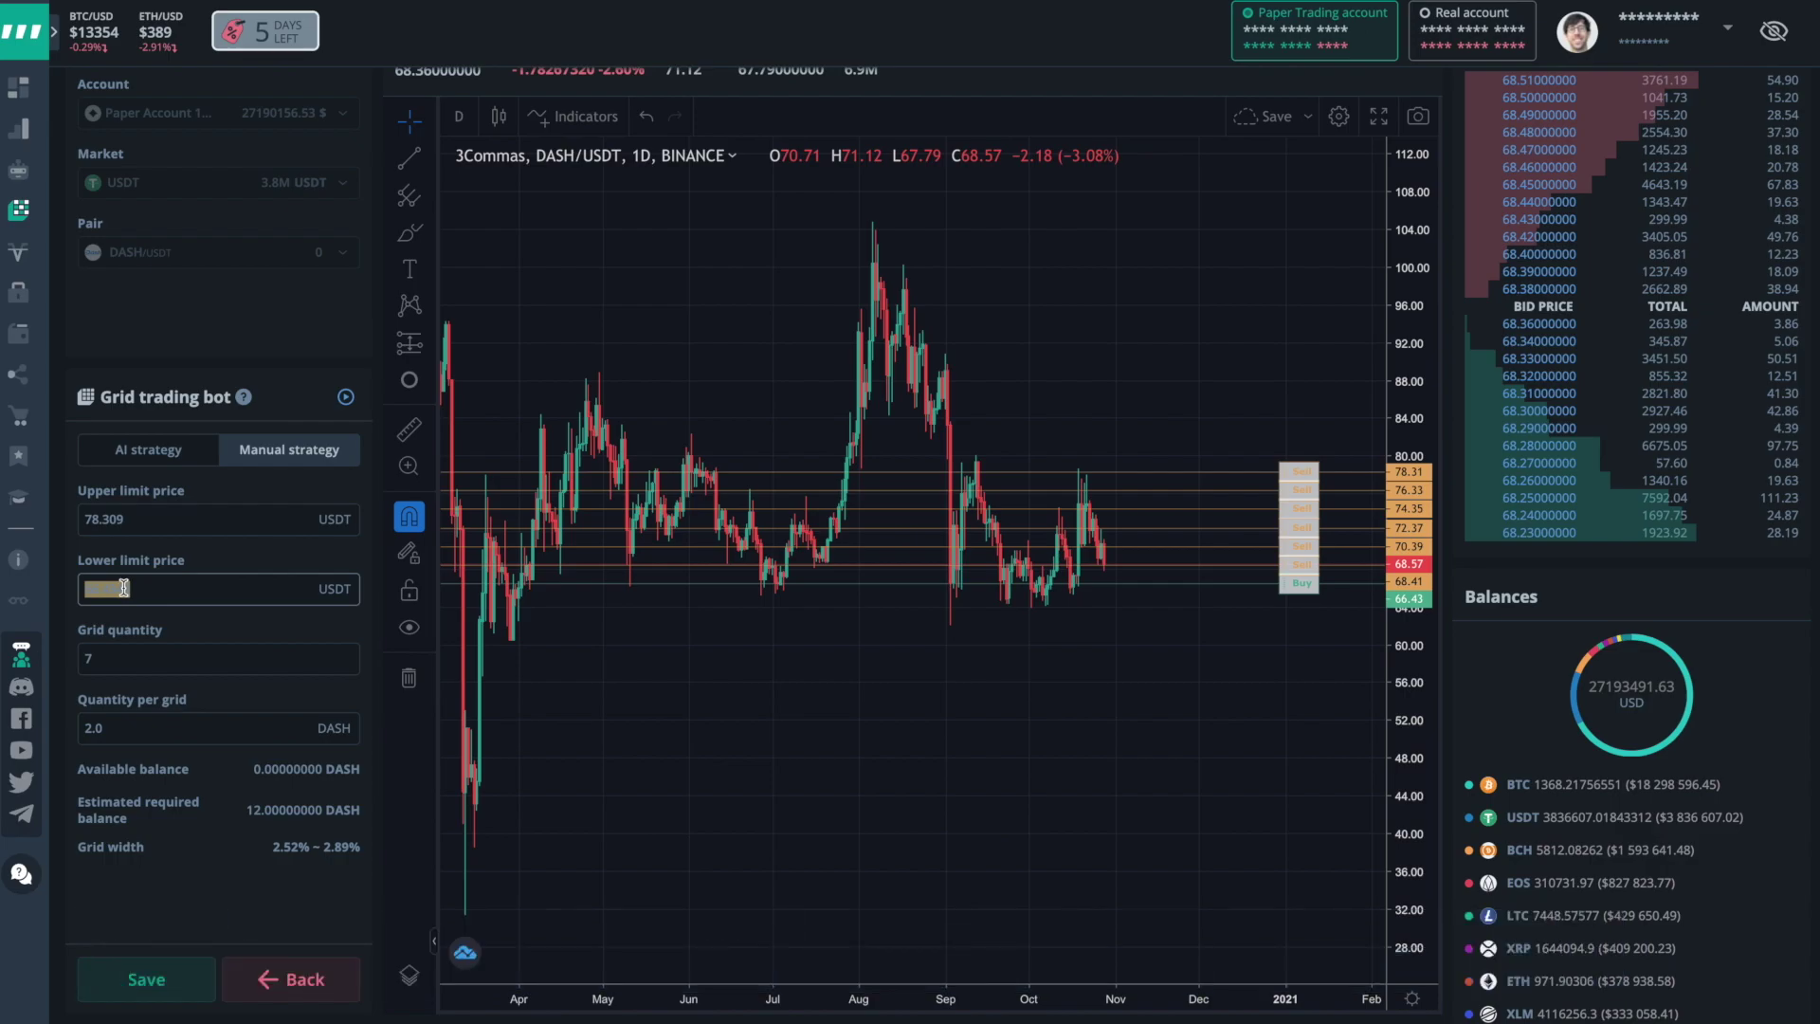
pyautogui.doubleClick(147, 516)
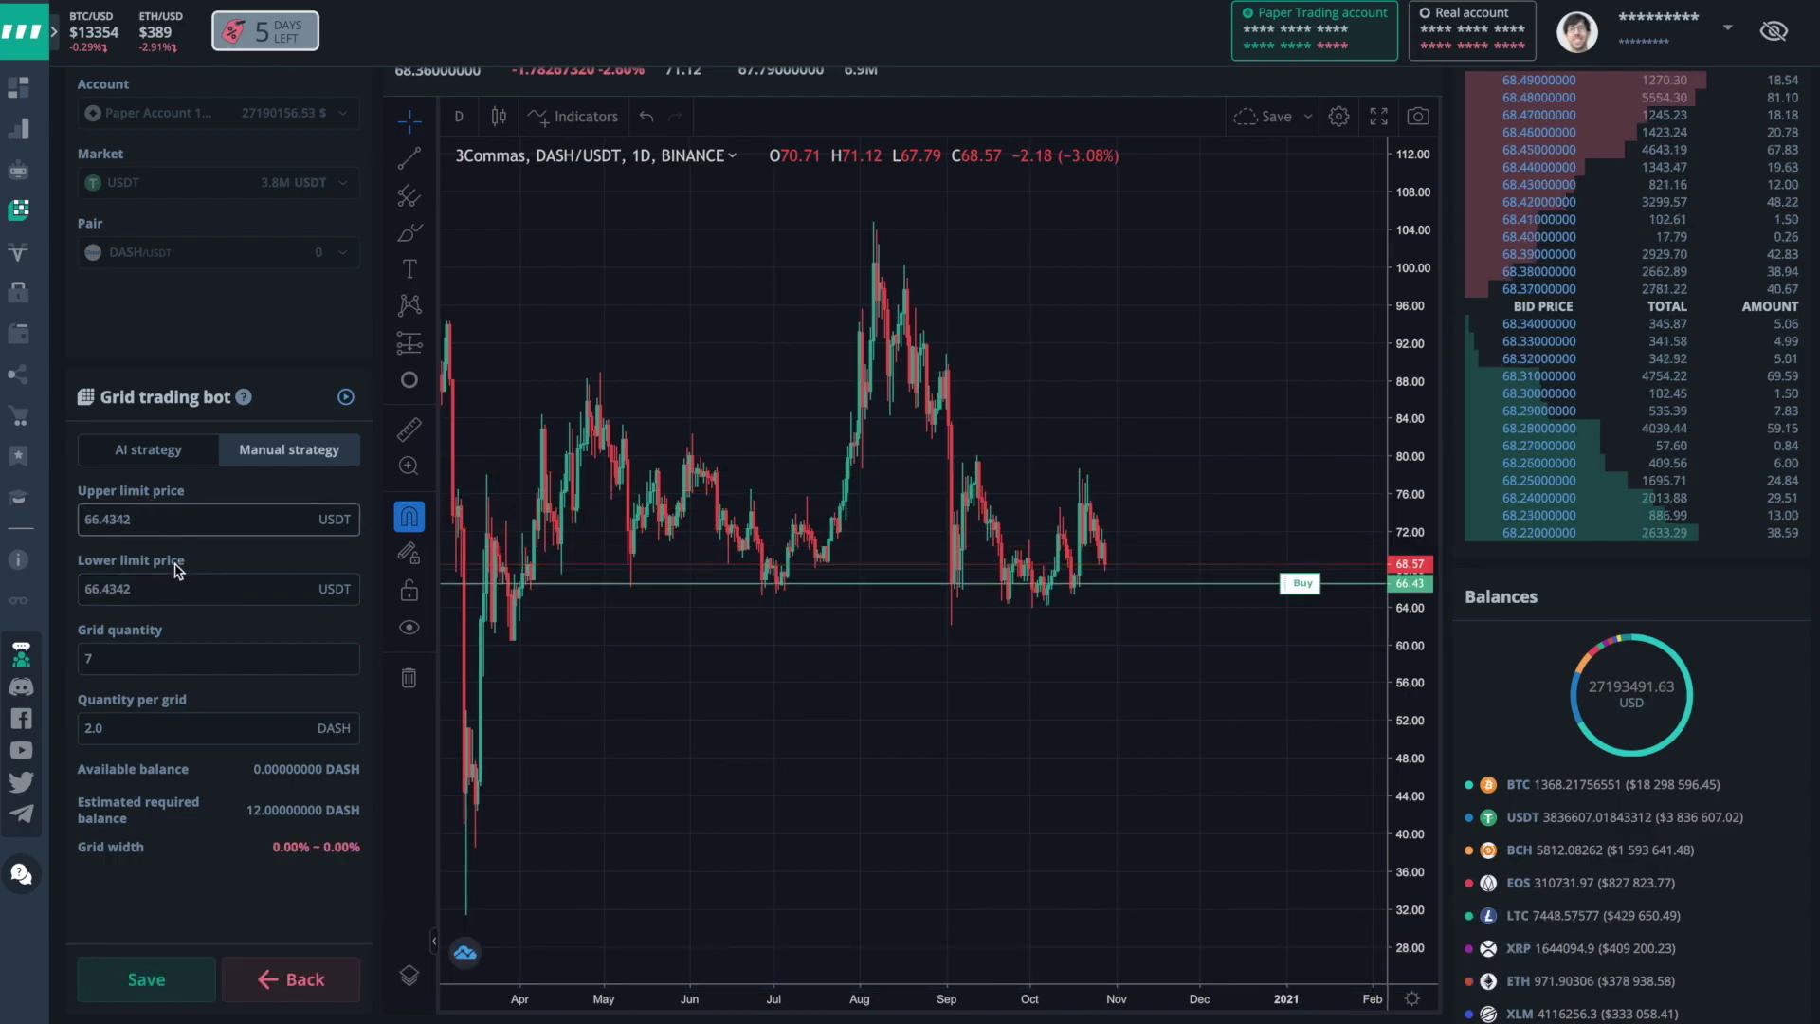
pyautogui.moveTo(89, 587); pyautogui.dragTo(76, 592)
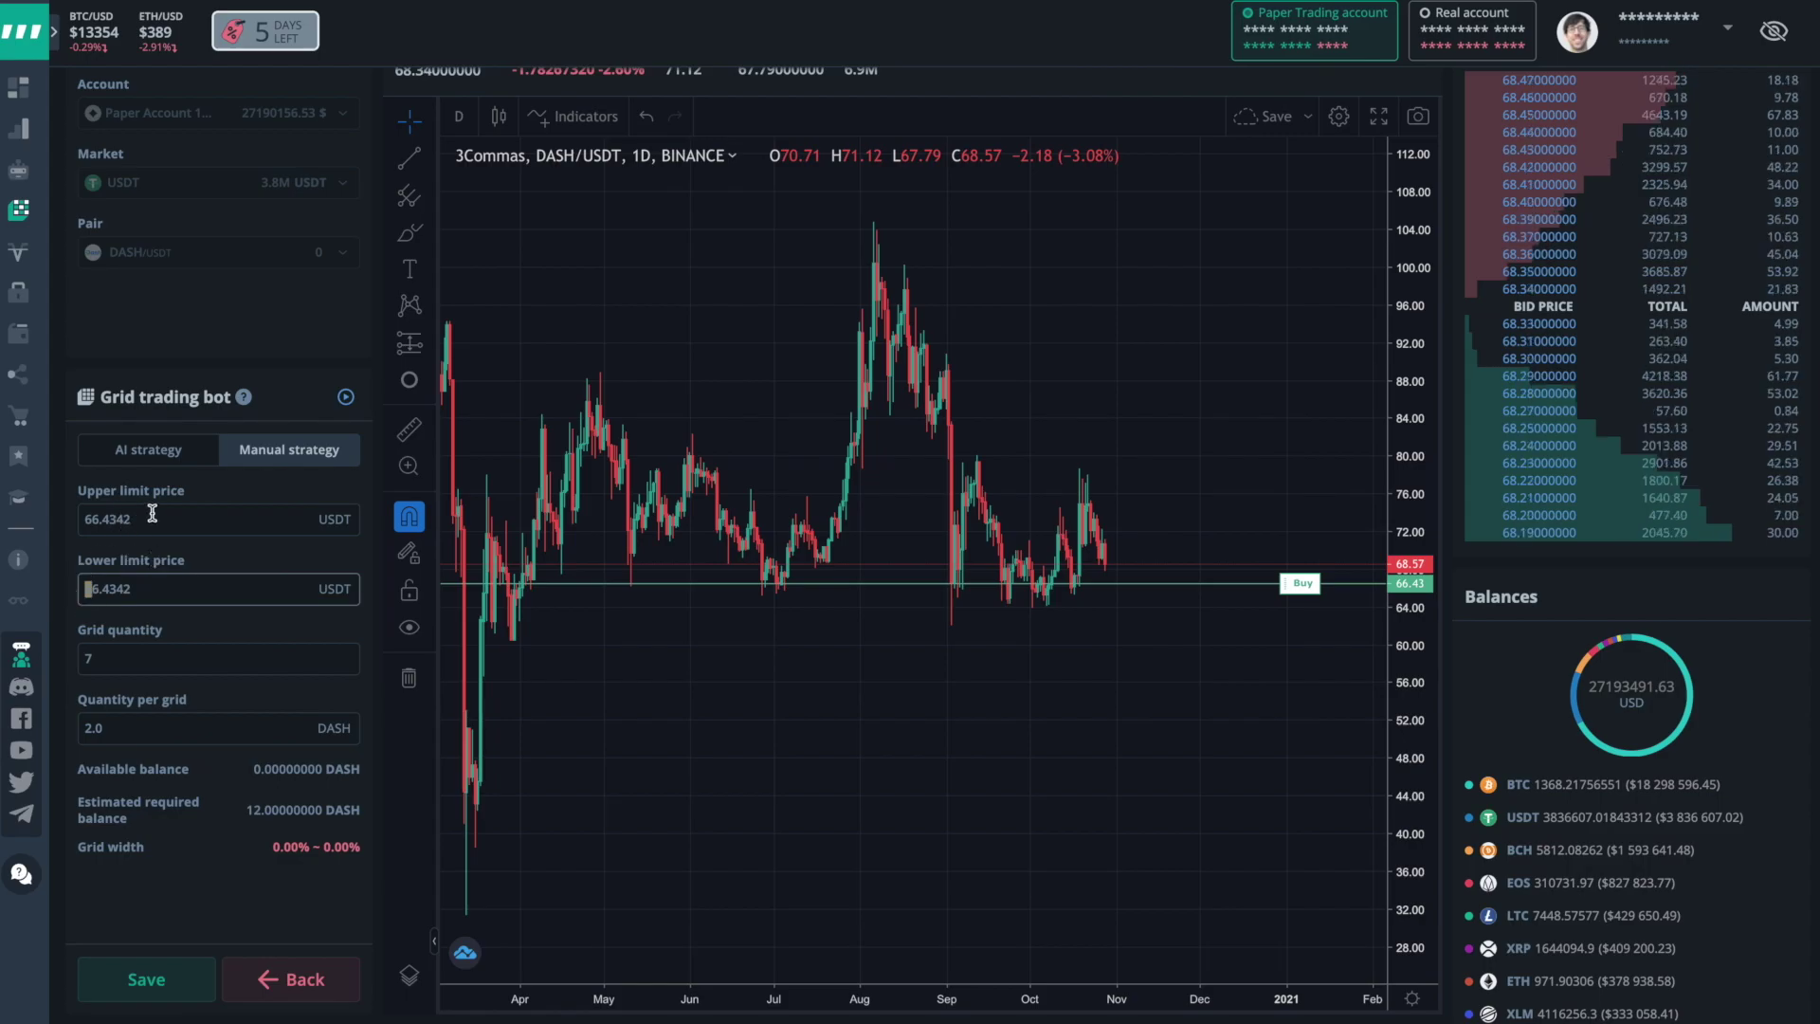
pyautogui.write('4')
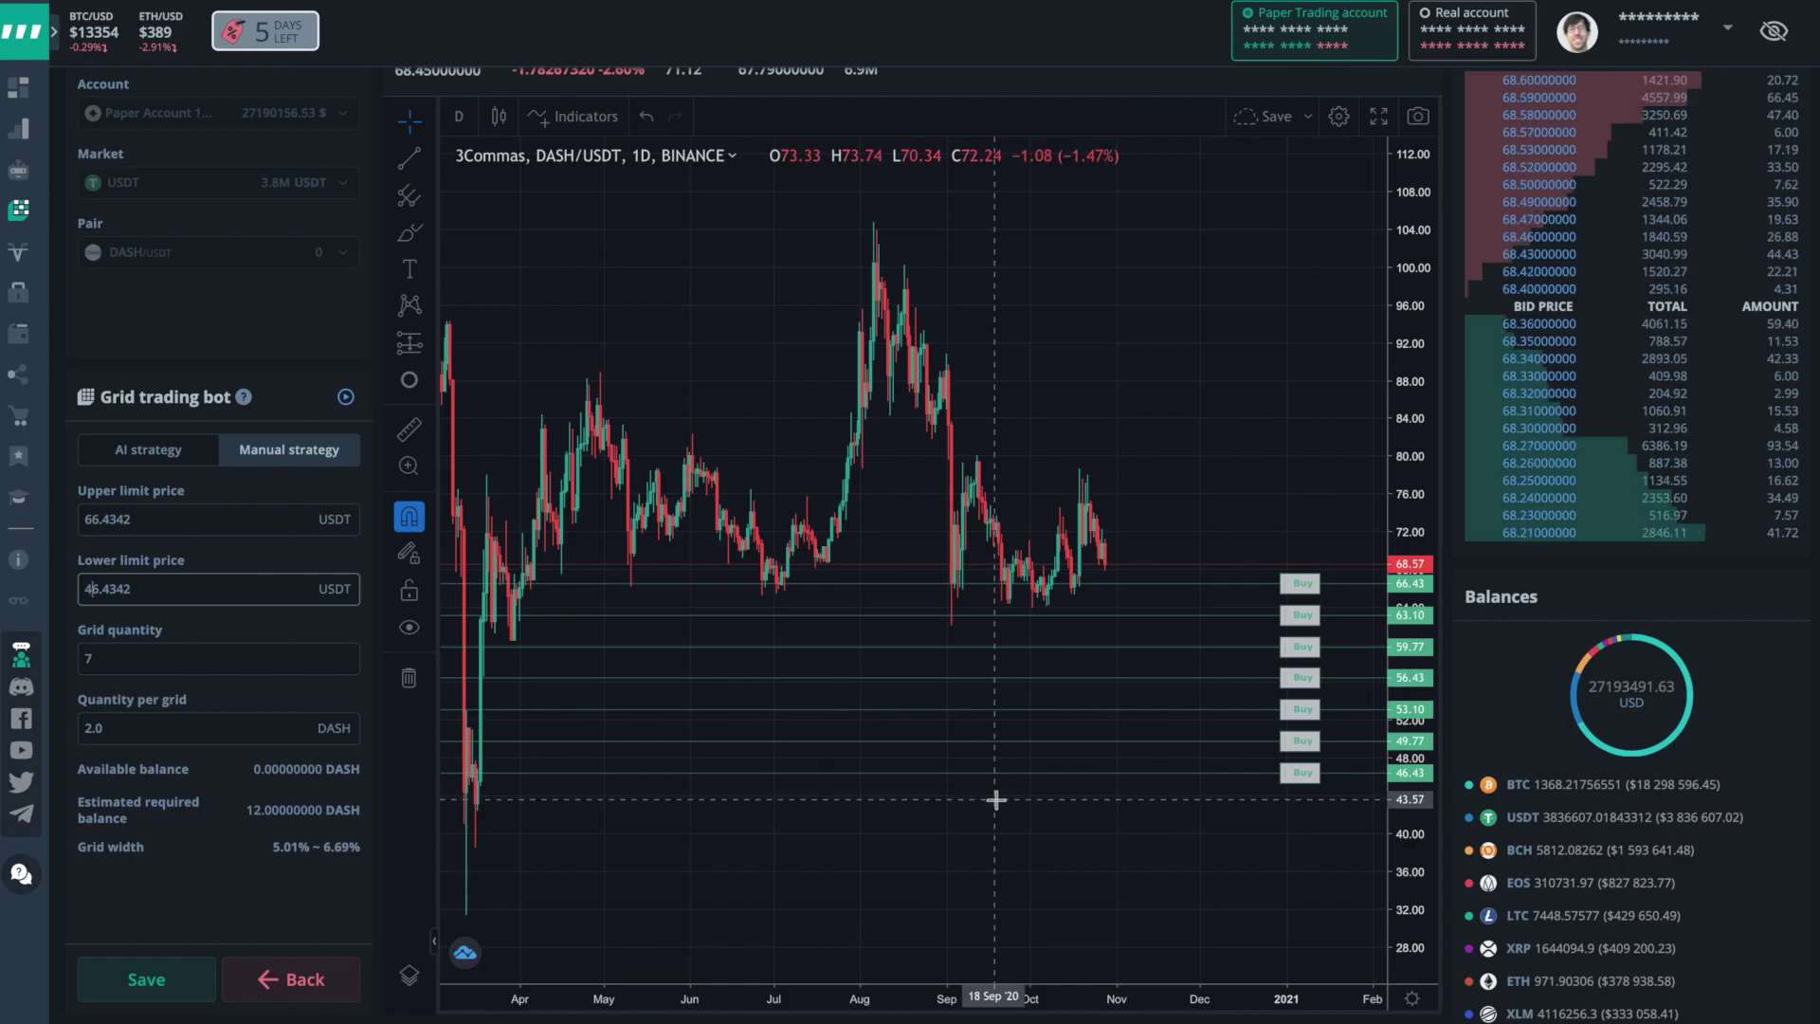
pyautogui.click(281, 975)
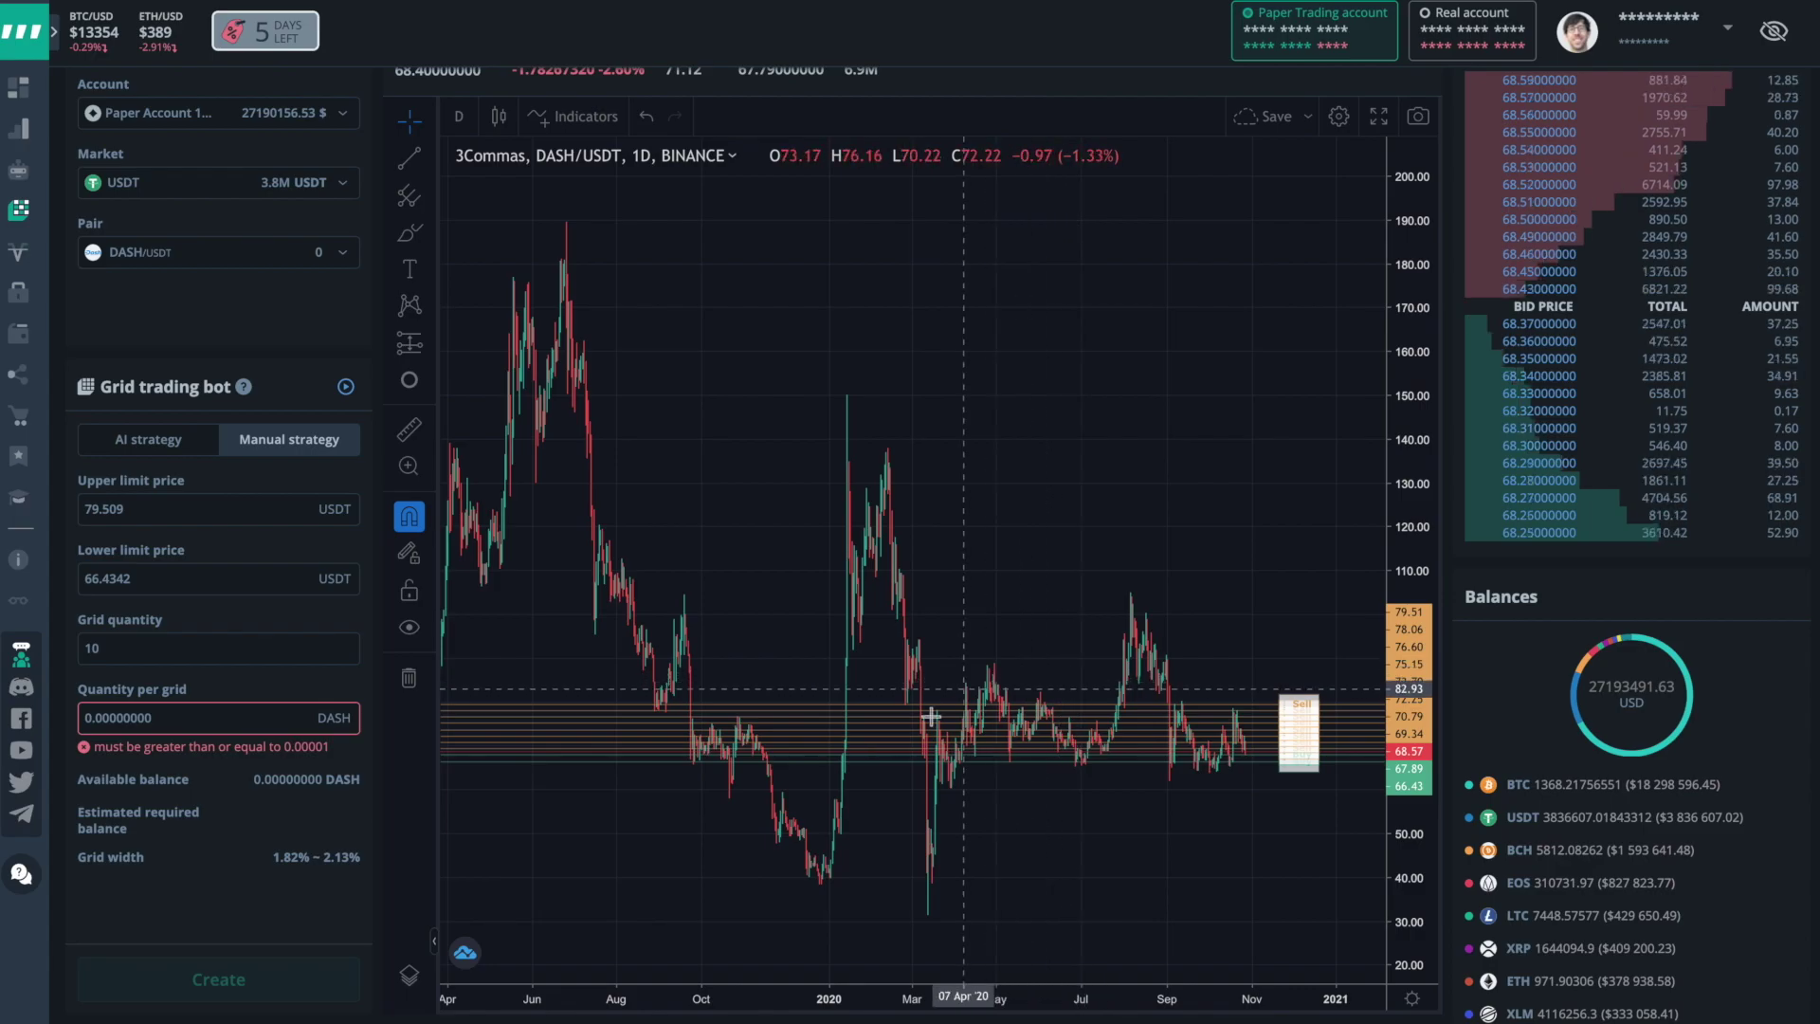
# Switch the new grid bot to the BNB market with the XMR/BNB pair.
pyautogui.scroll(1, 933, 697)
pyautogui.scroll(2, 933, 698)
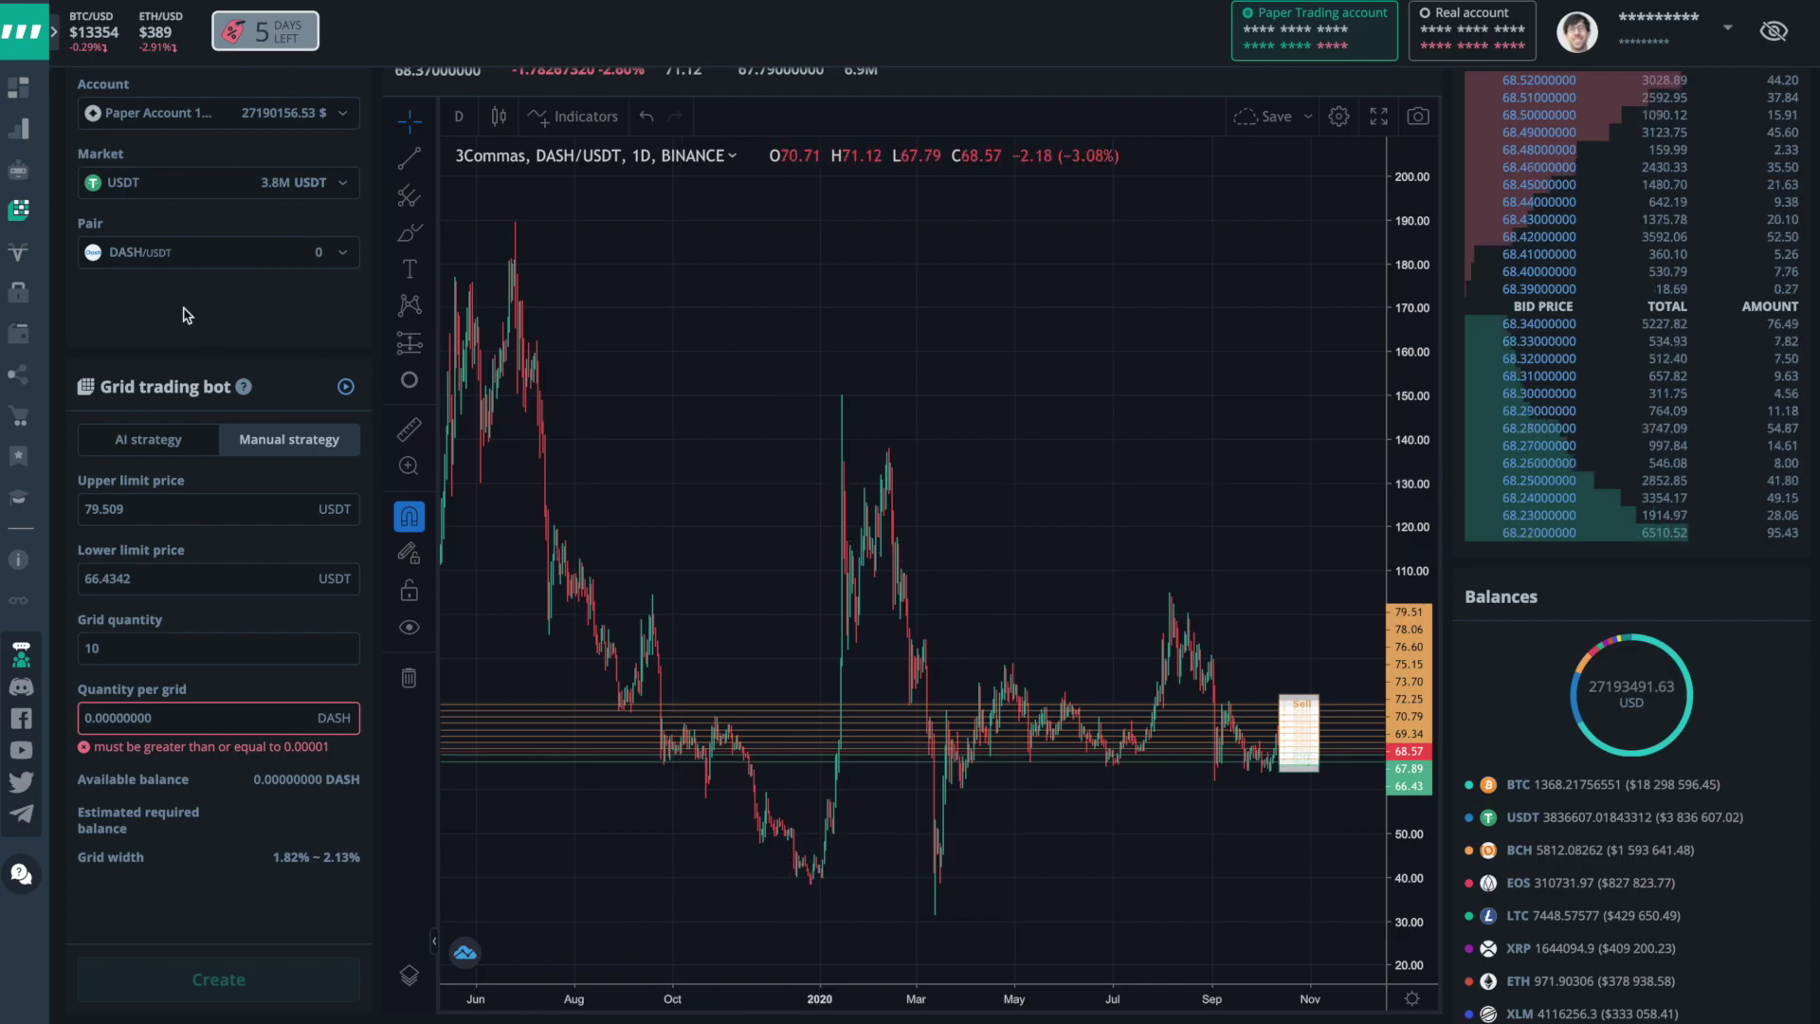
pyautogui.scroll(1, 187, 315)
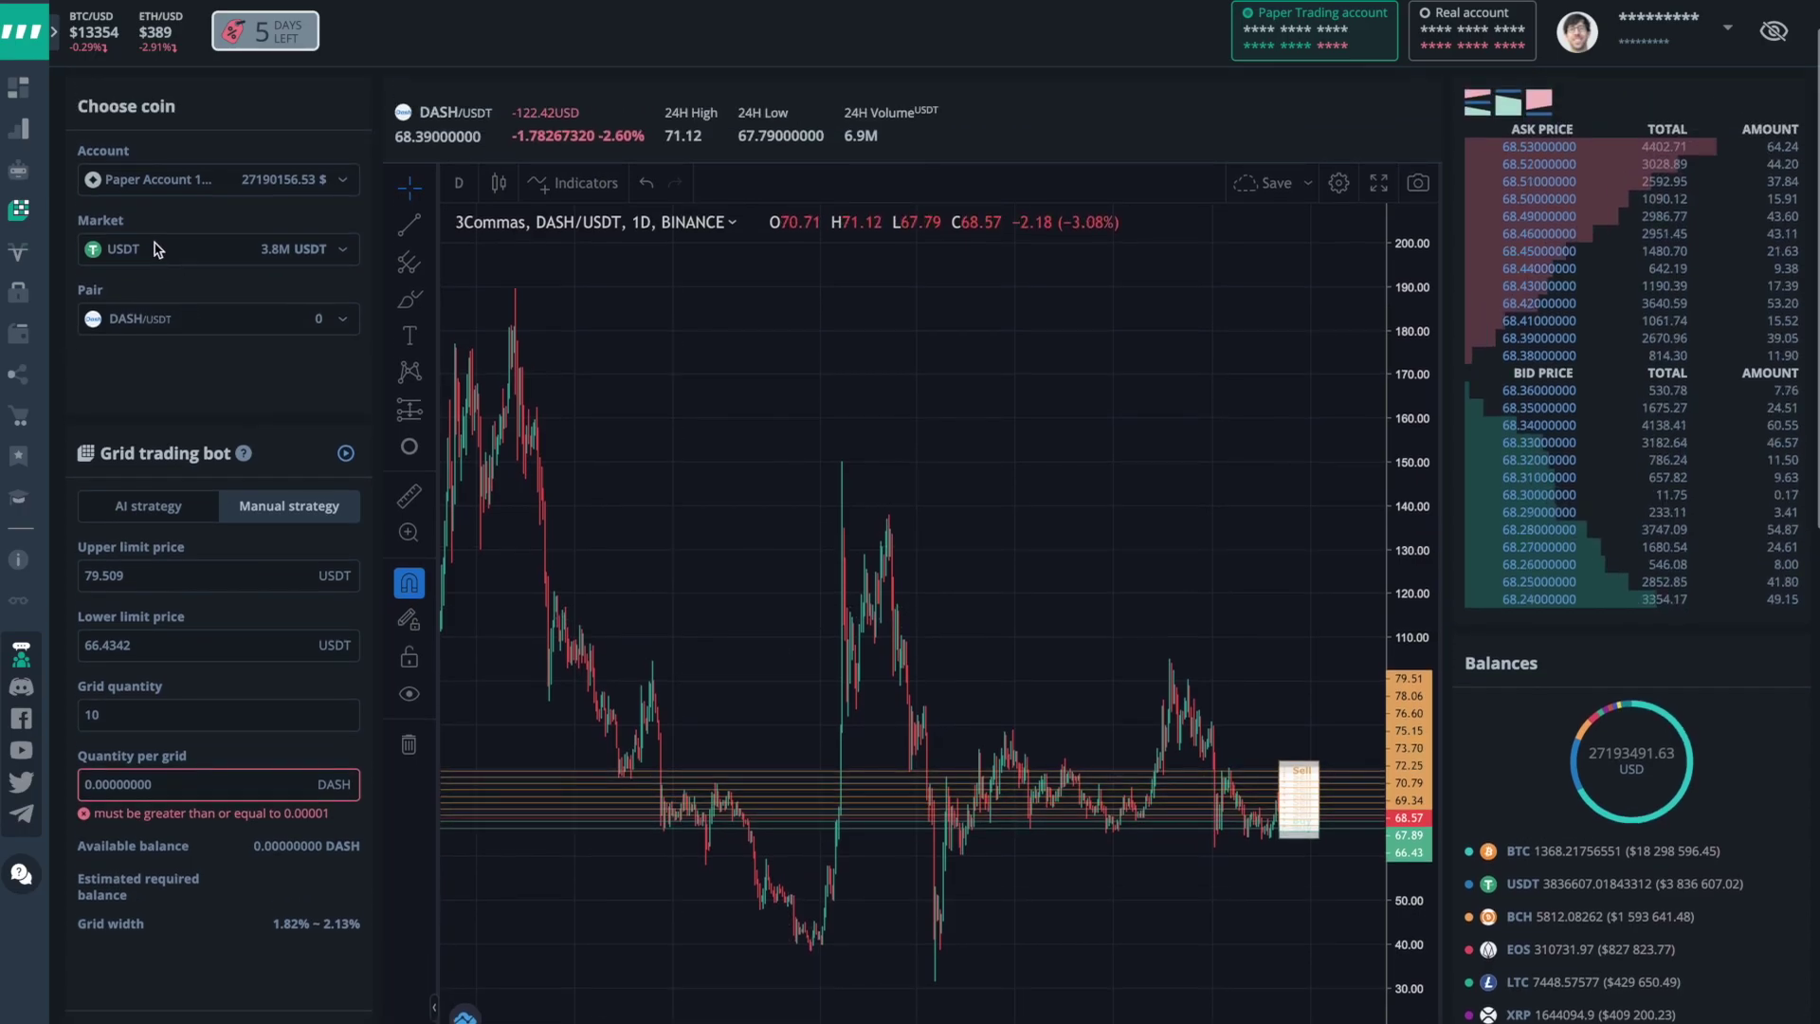
pyautogui.click(166, 250)
pyautogui.click(192, 398)
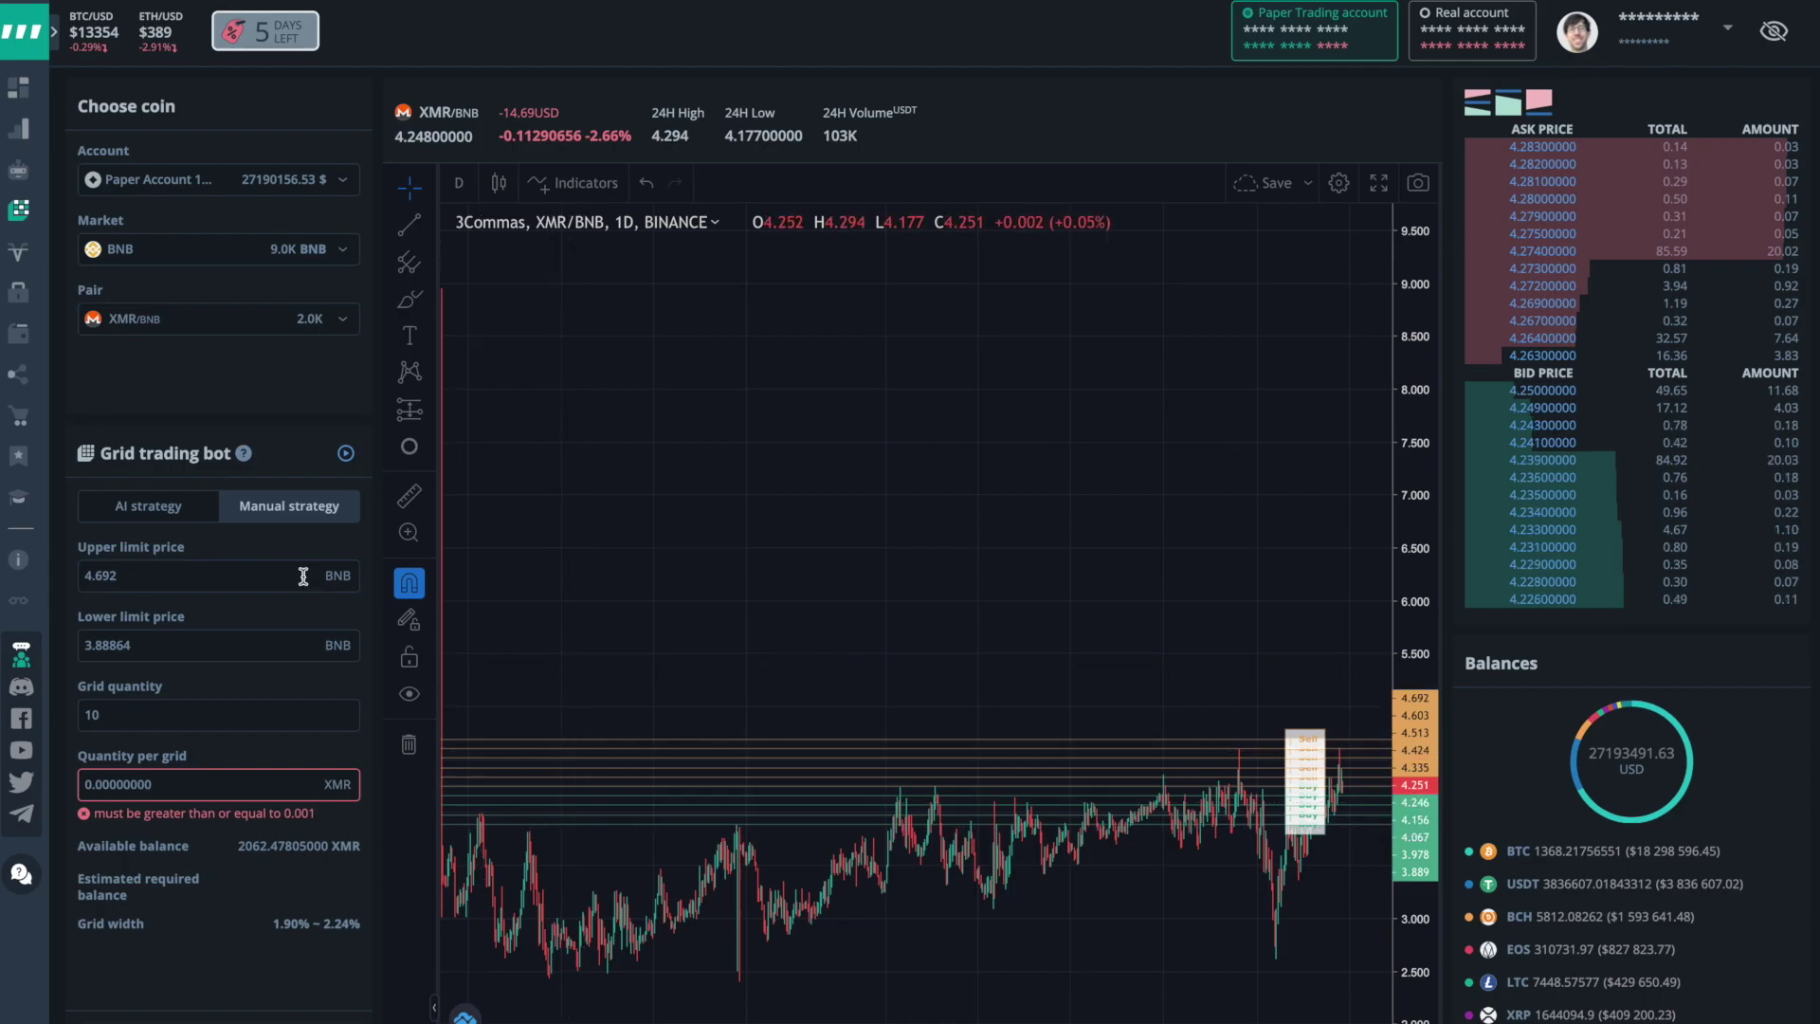
# Set the upper limit price to 8.692 BNB and the lower limit price to 7.88864 BNB.
pyautogui.click(64, 580)
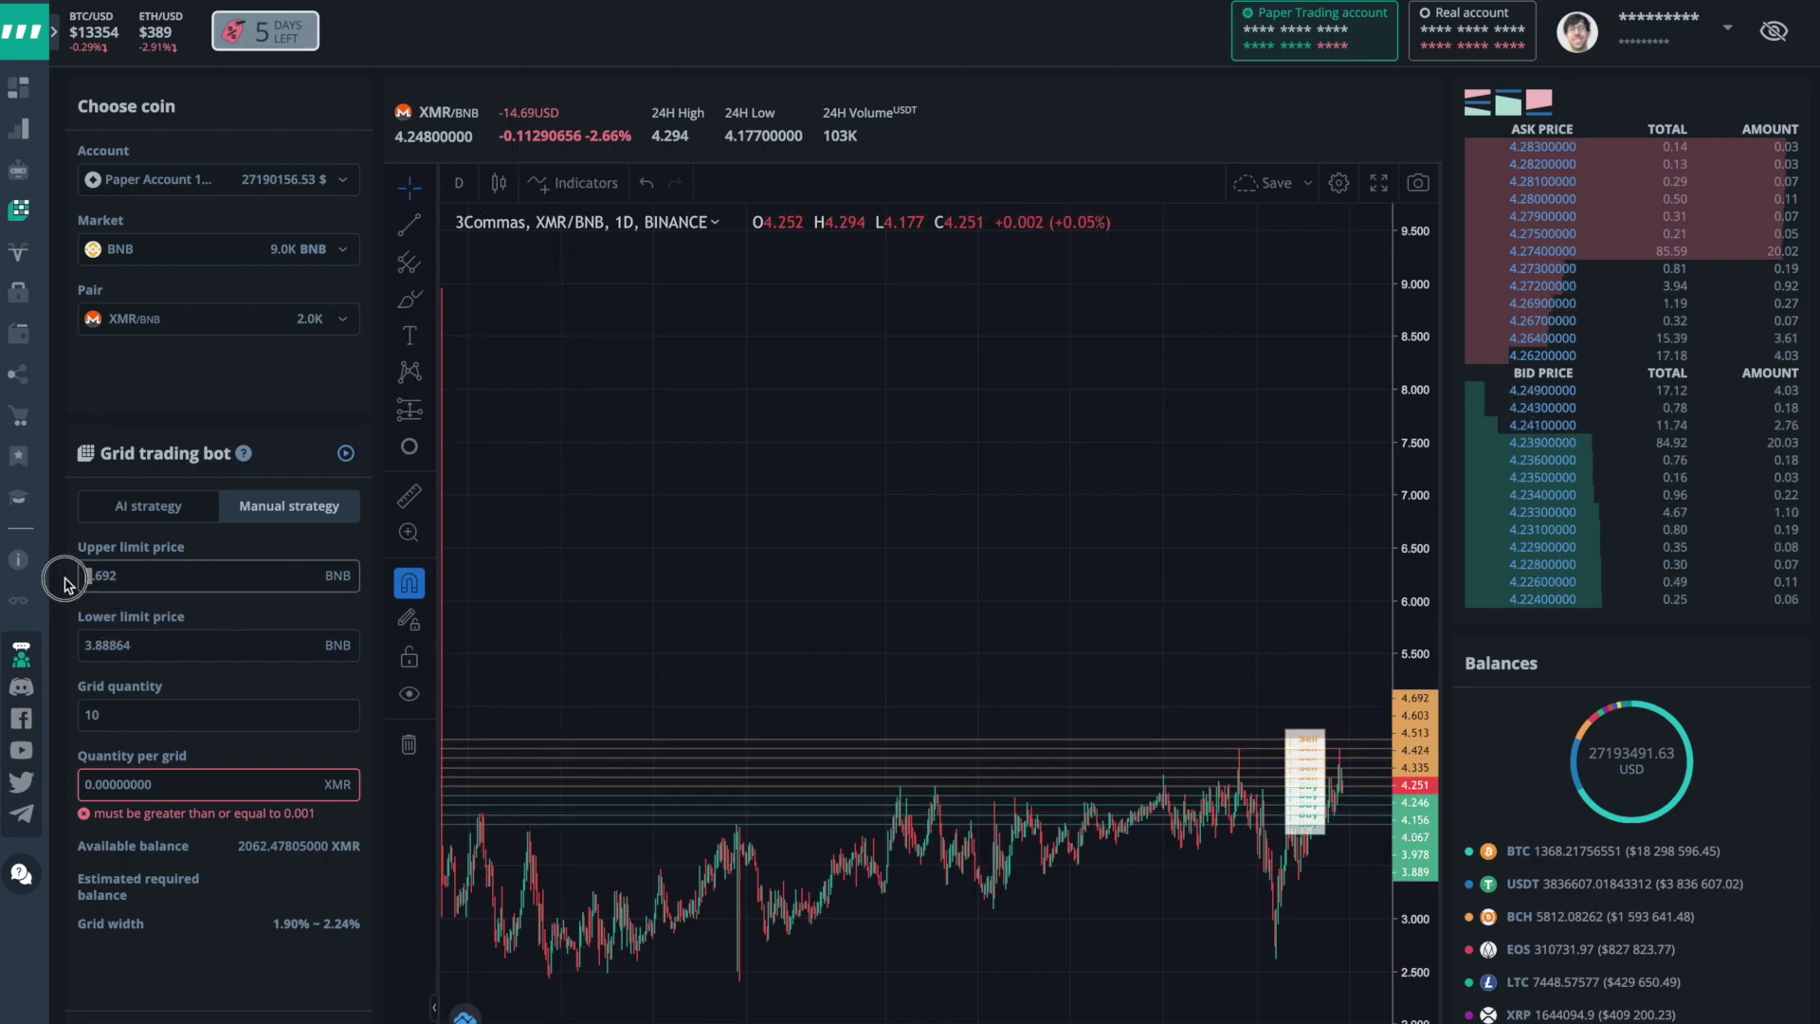
pyautogui.write('8')
pyautogui.click(91, 646)
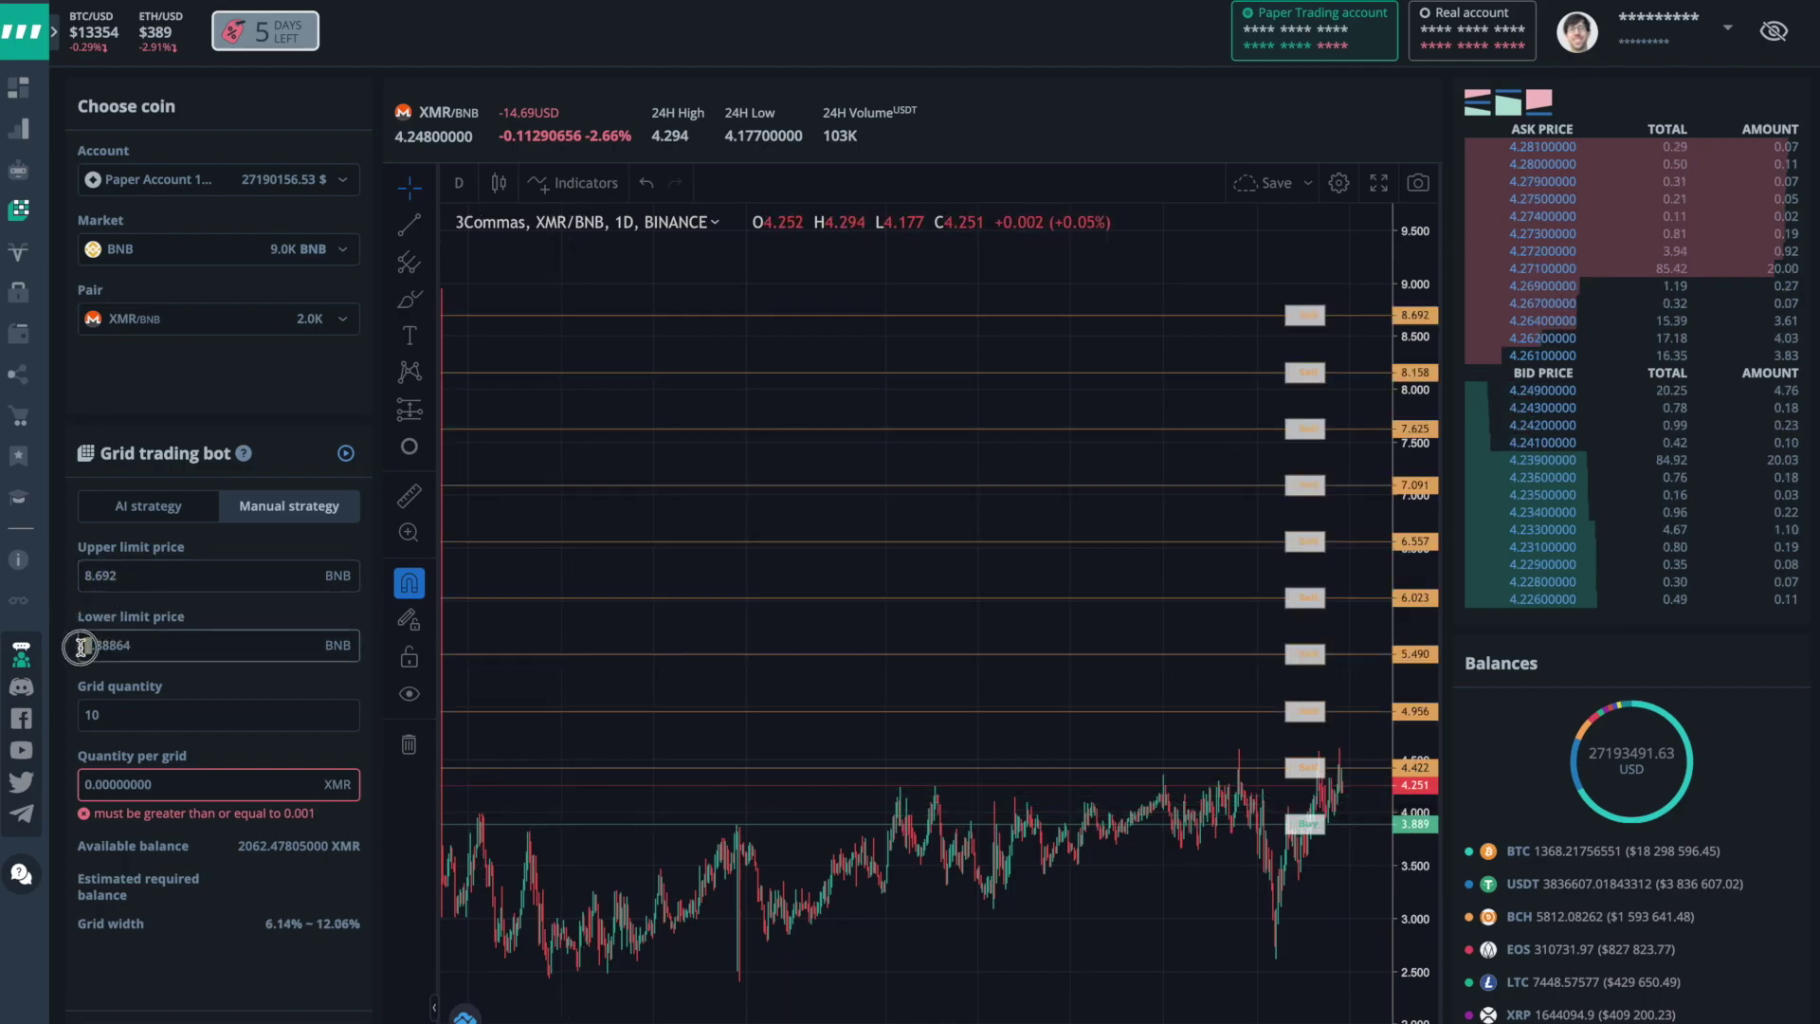
pyautogui.press('BackSpace')
pyautogui.write('7')
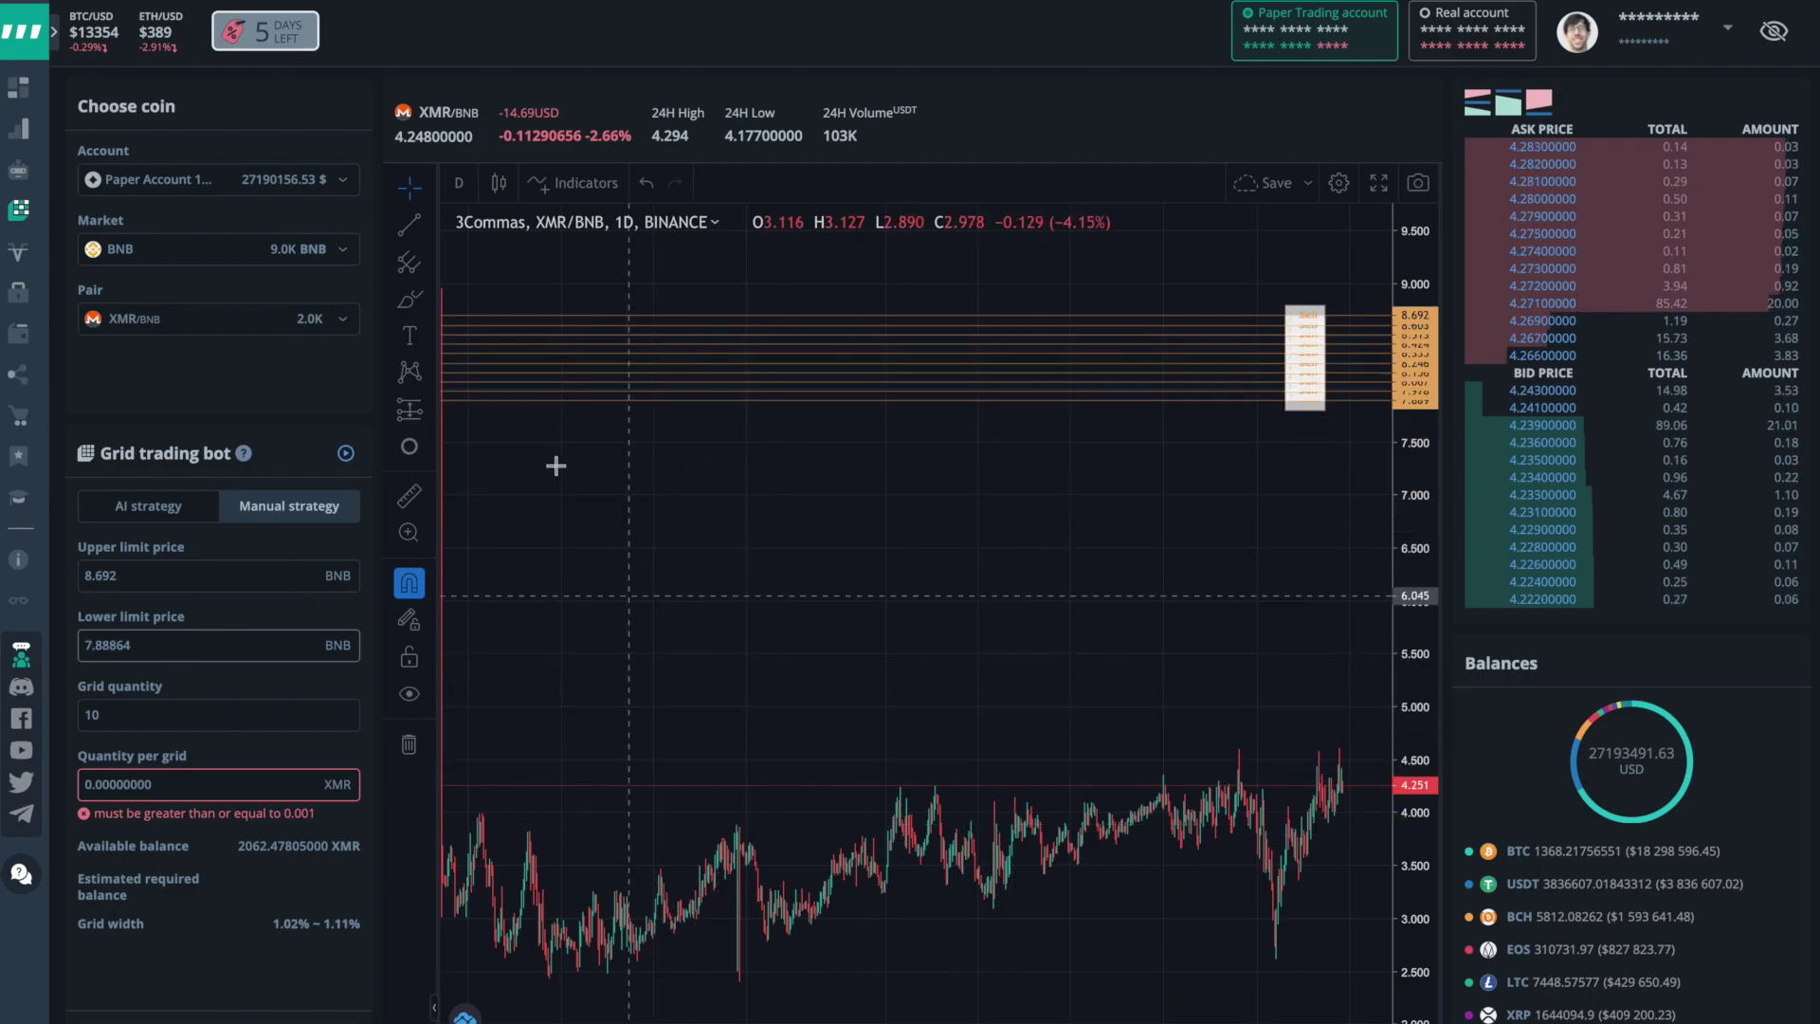
# Draw horizontal lines across the XMR/BNB chart at about 3.985, 3.820, 3.521, 3.269 and 2.563 BNB.
pyautogui.click(431, 224)
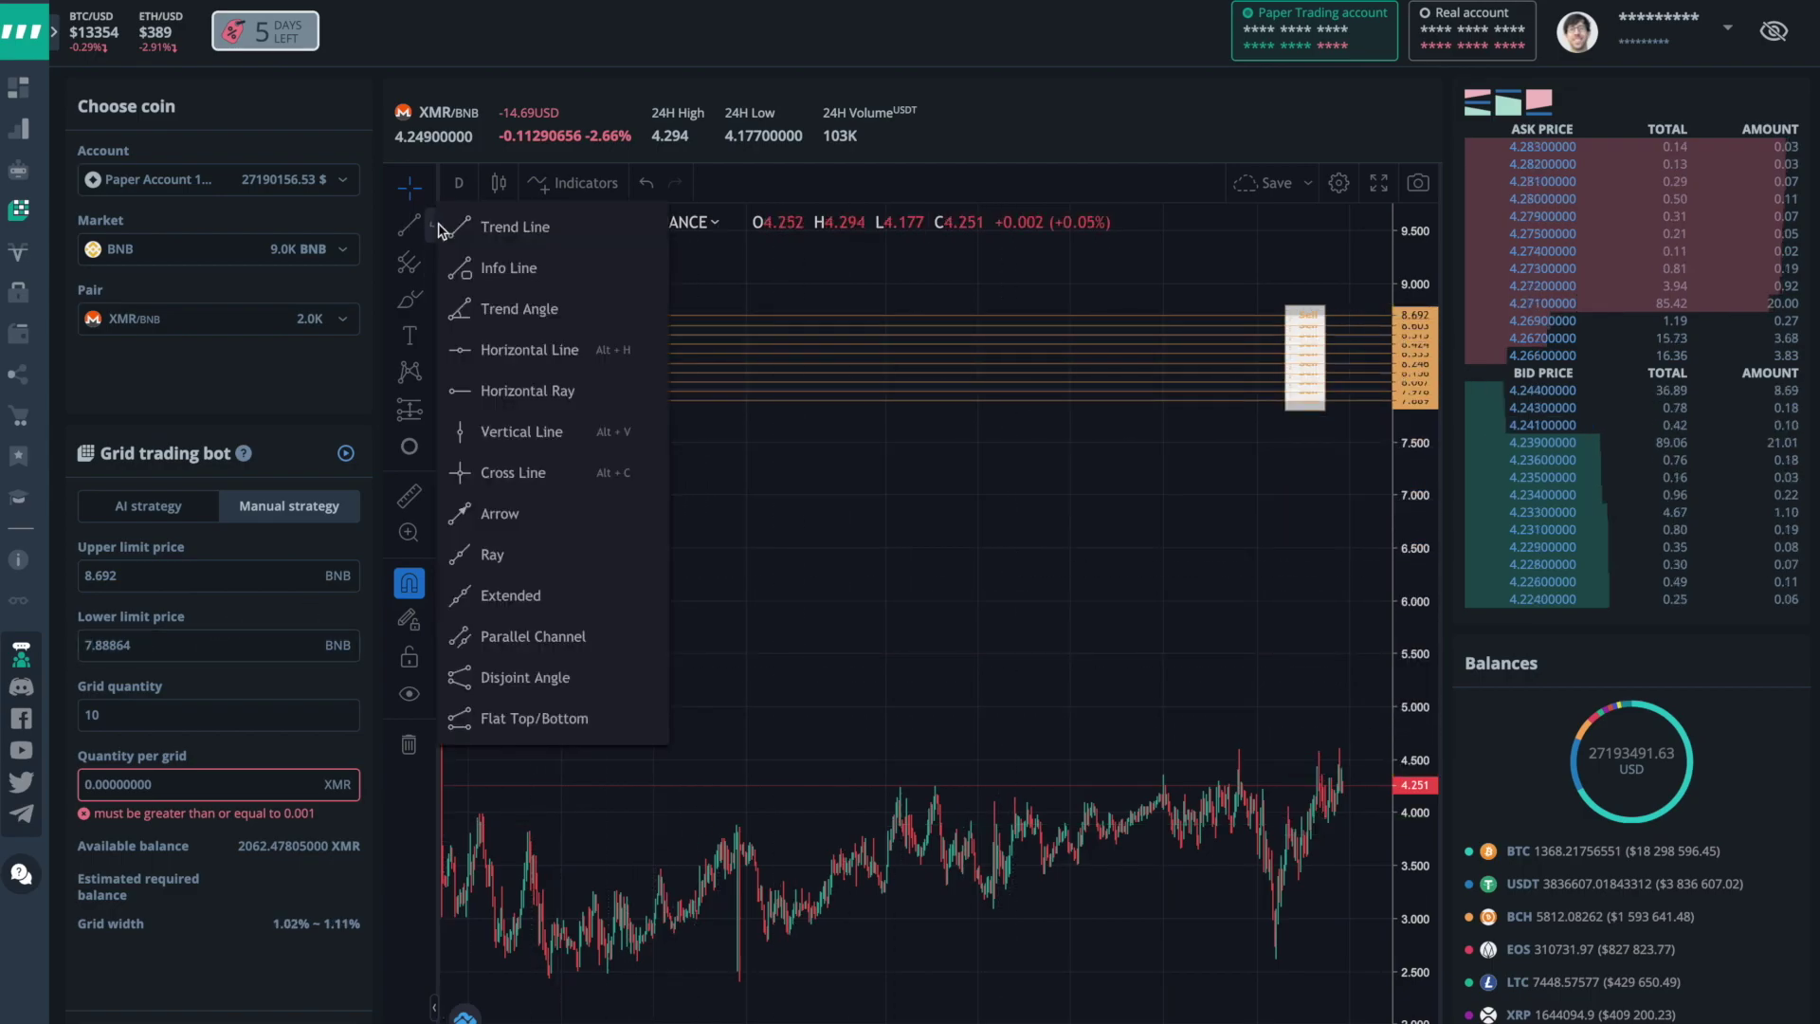
pyautogui.click(531, 350)
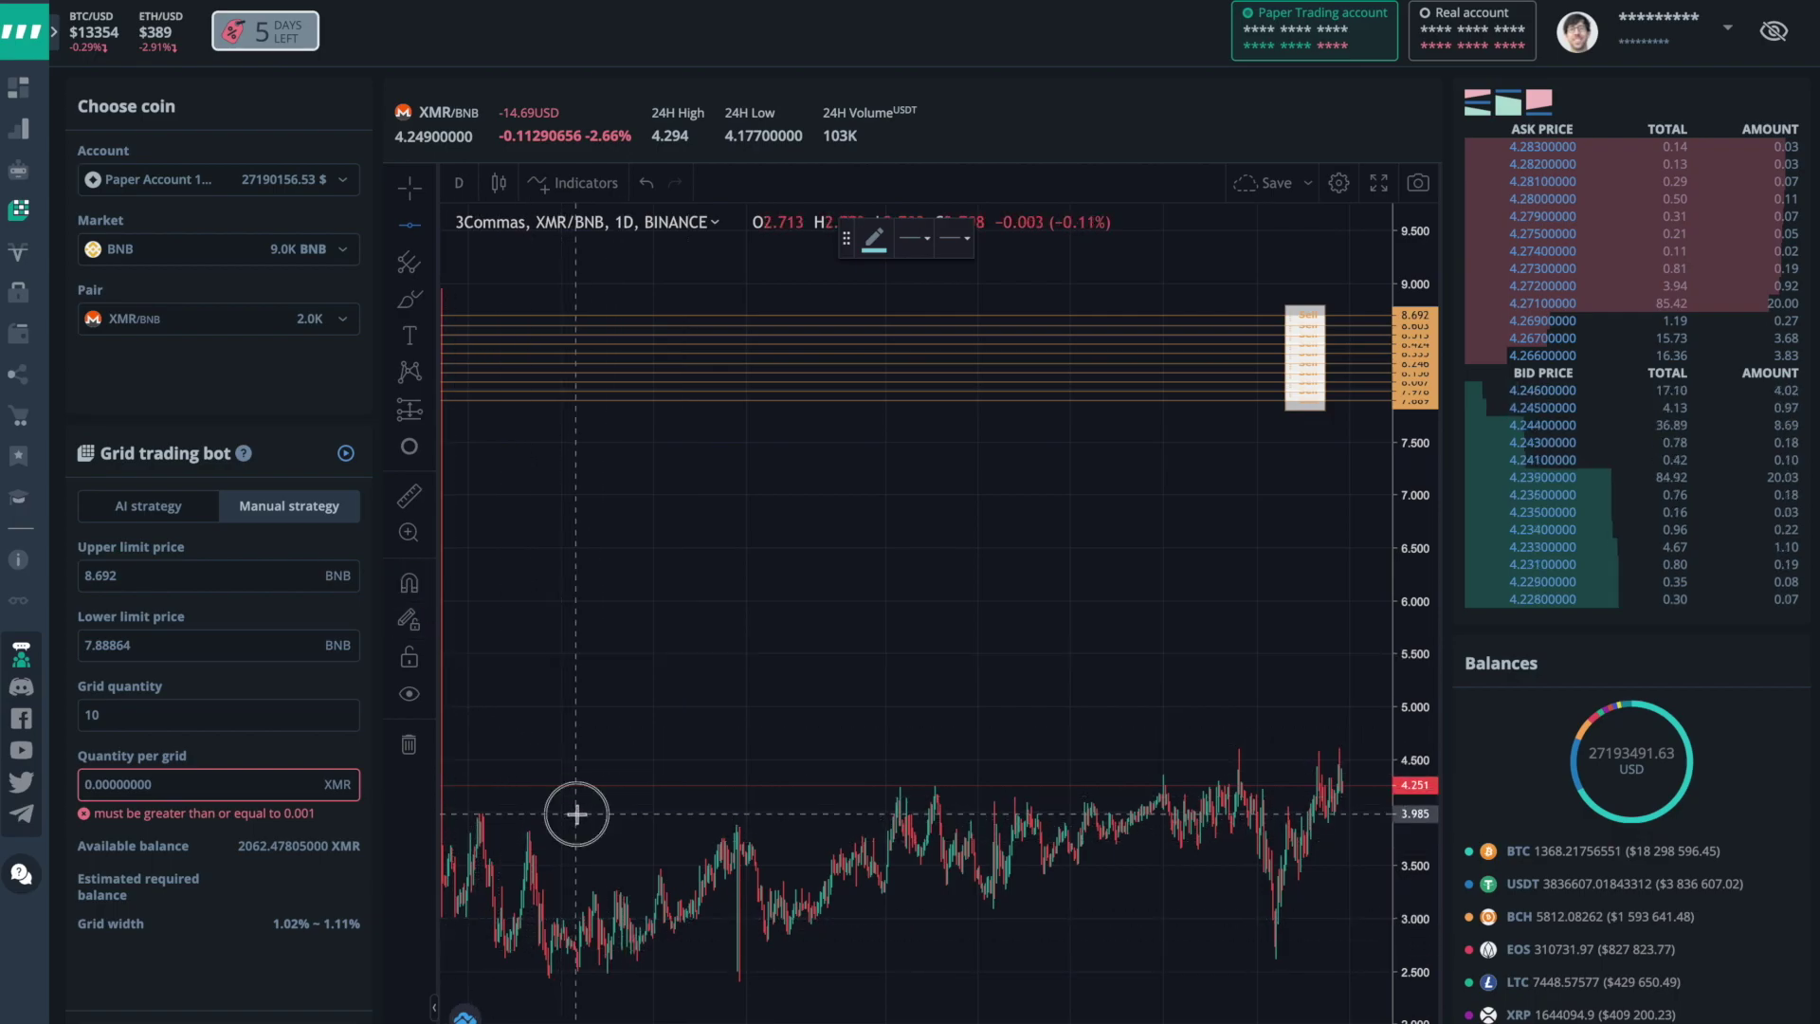
pyautogui.click(577, 813)
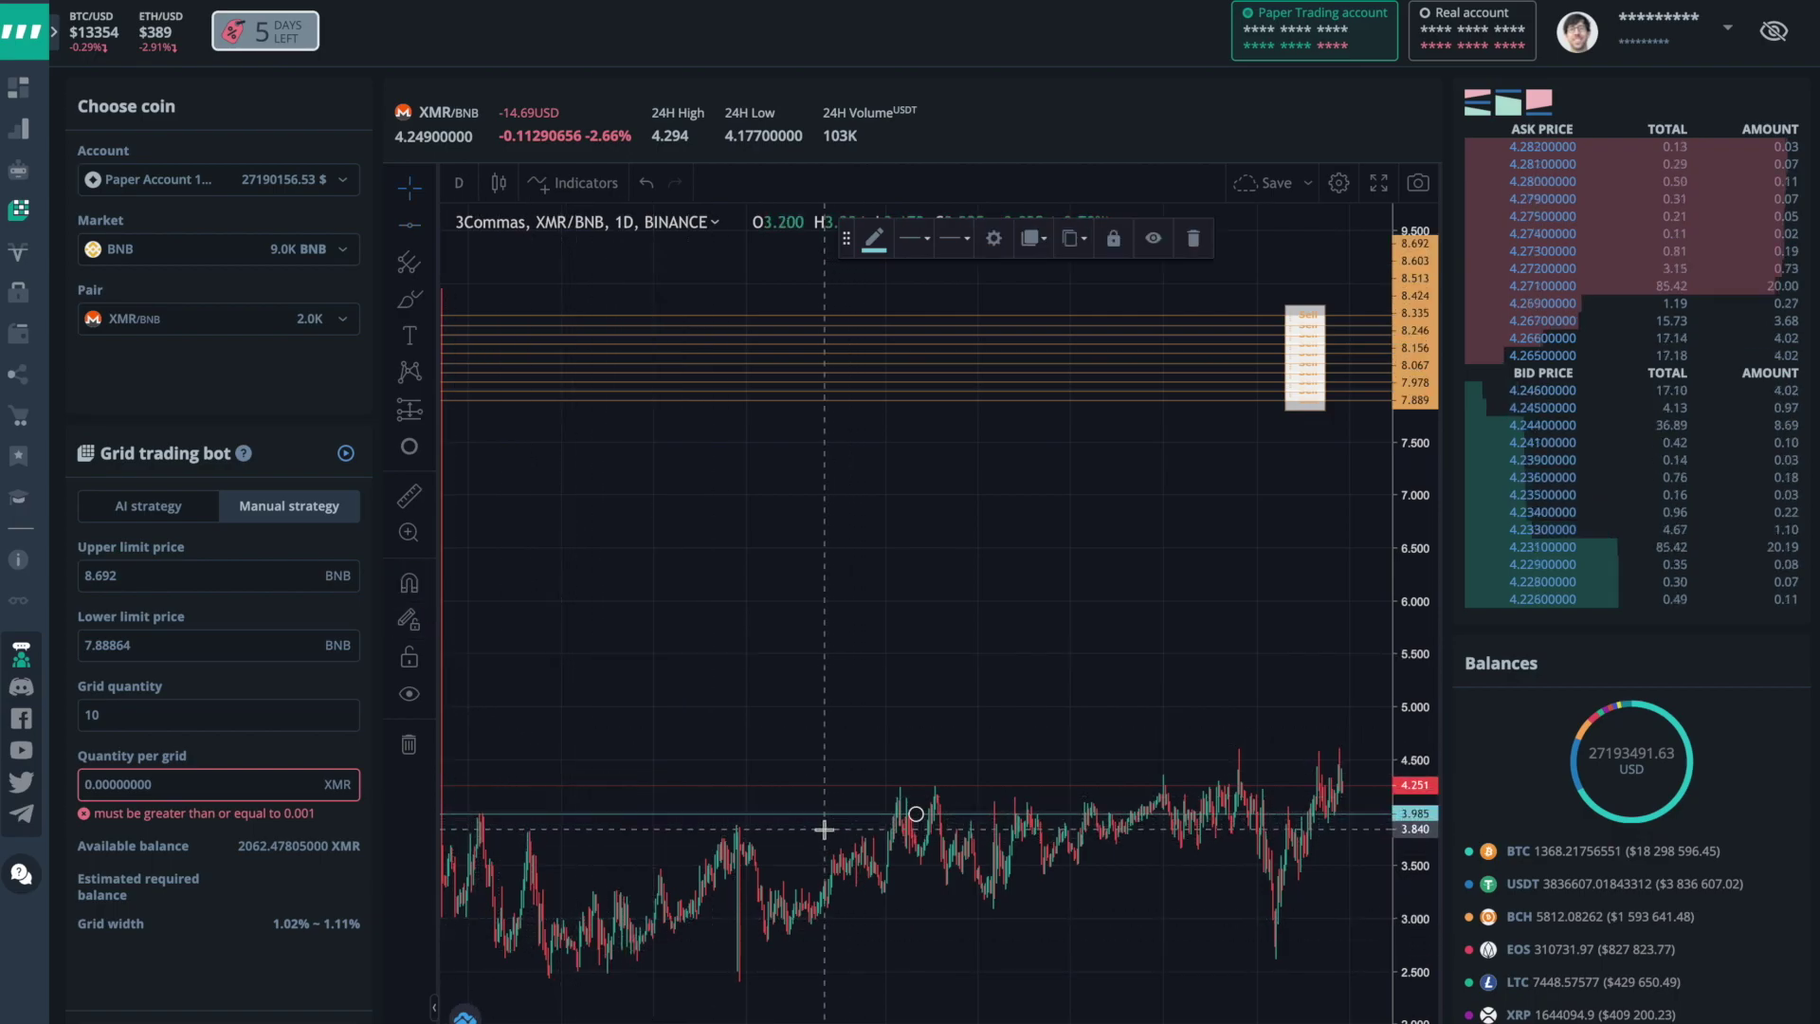
pyautogui.hotkey('alt', 'h')
pyautogui.hotkey('alt', 'h')
pyautogui.hotkey('alt', 'h')
pyautogui.hotkey('alt', 'h')
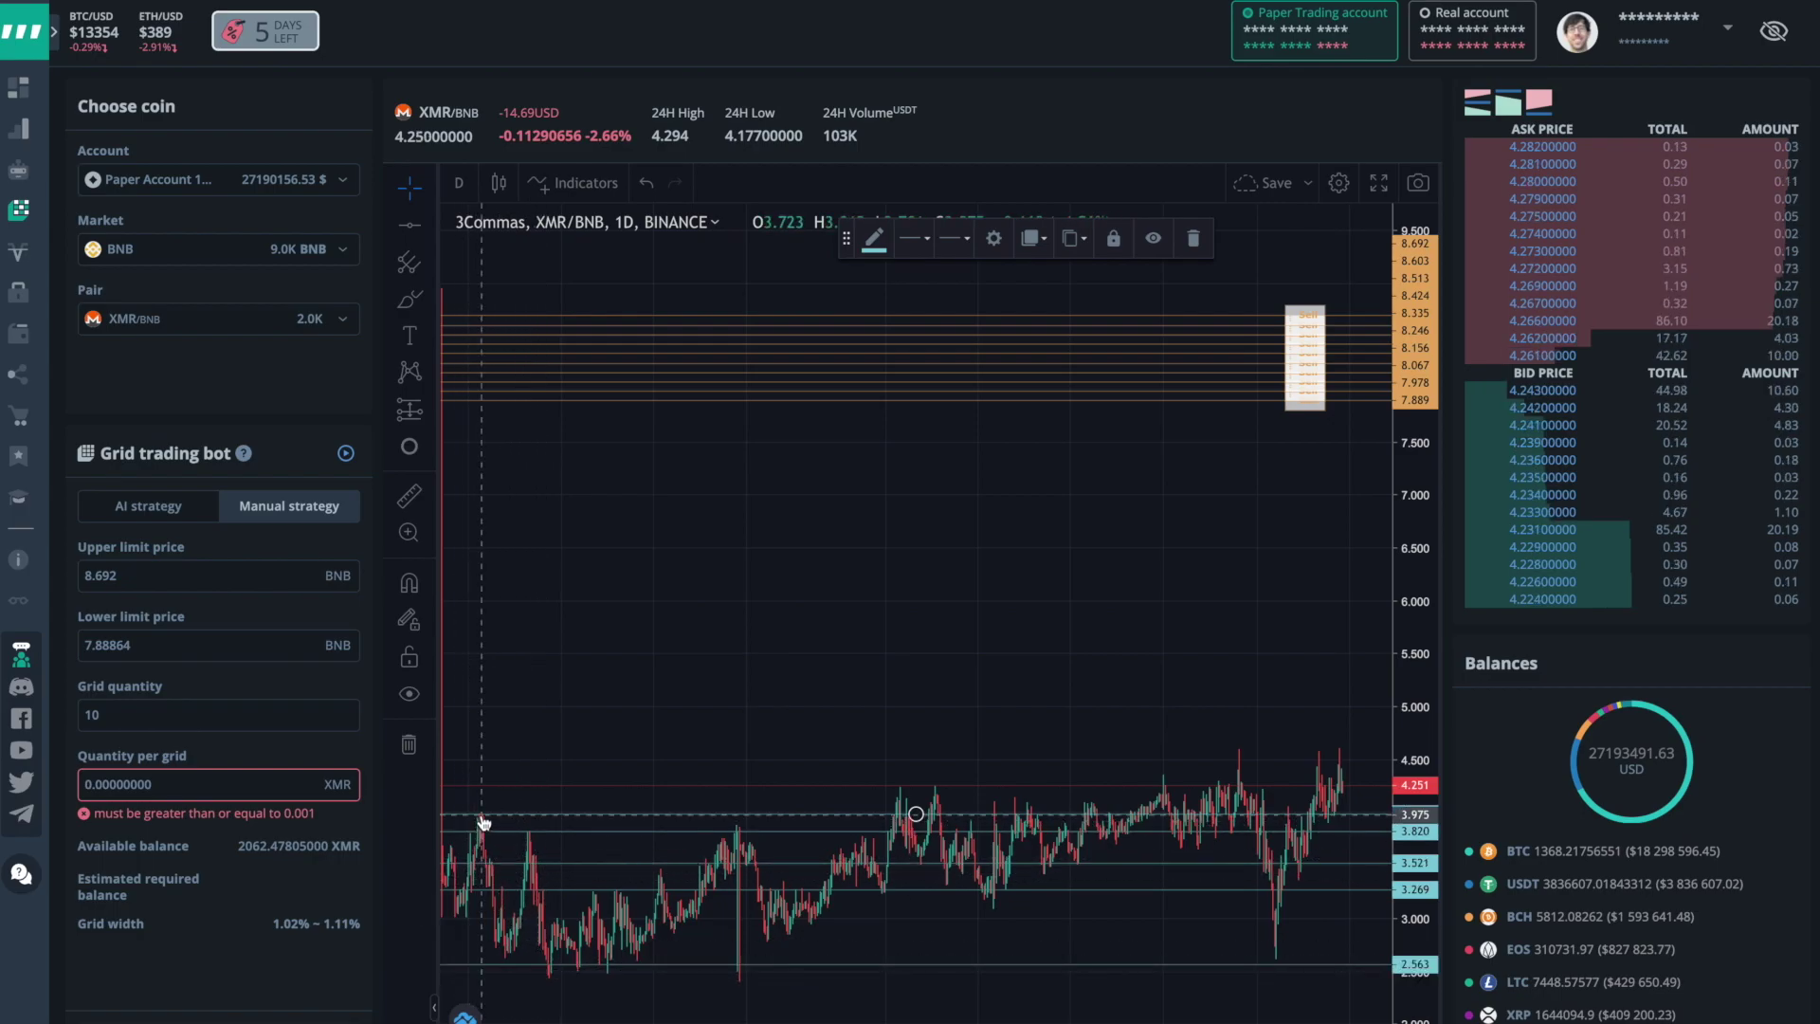
# Move the lowest horizontal line to about 2.692 BNB at the price lows and the highest one to about 3.946 BNB.
pyautogui.scroll(5, 475, 773)
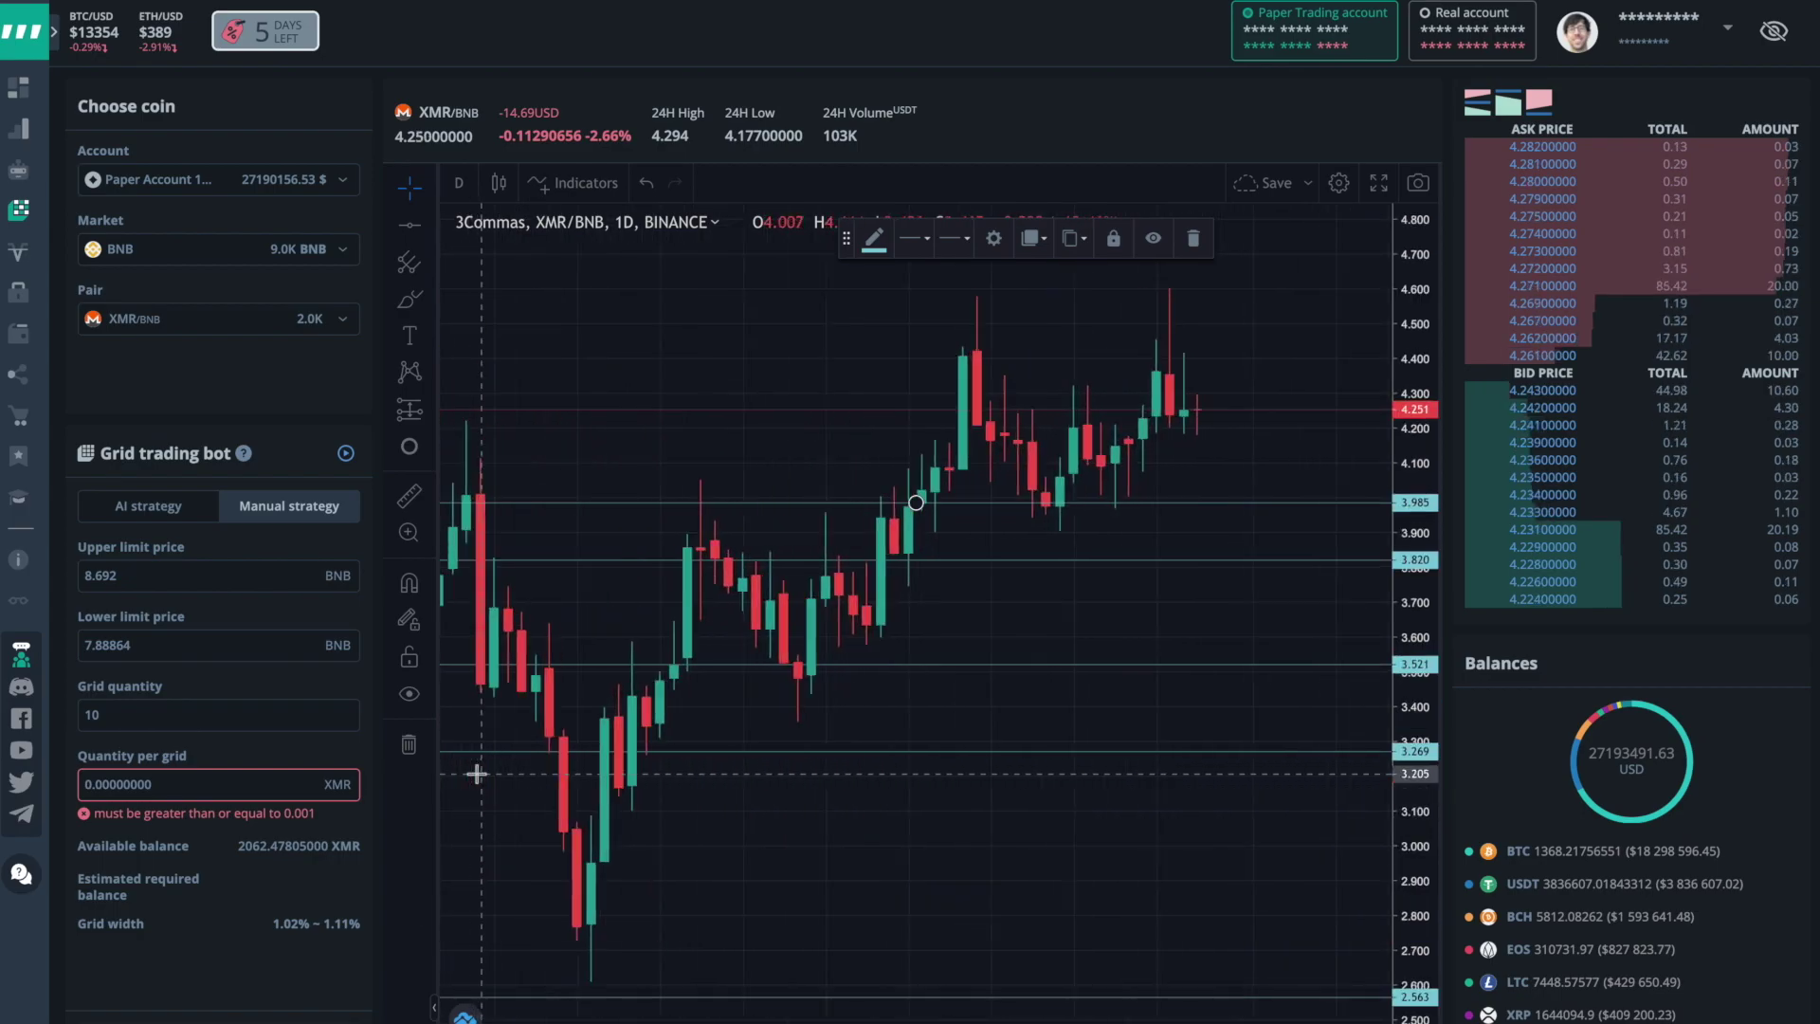
pyautogui.scroll(5, 476, 772)
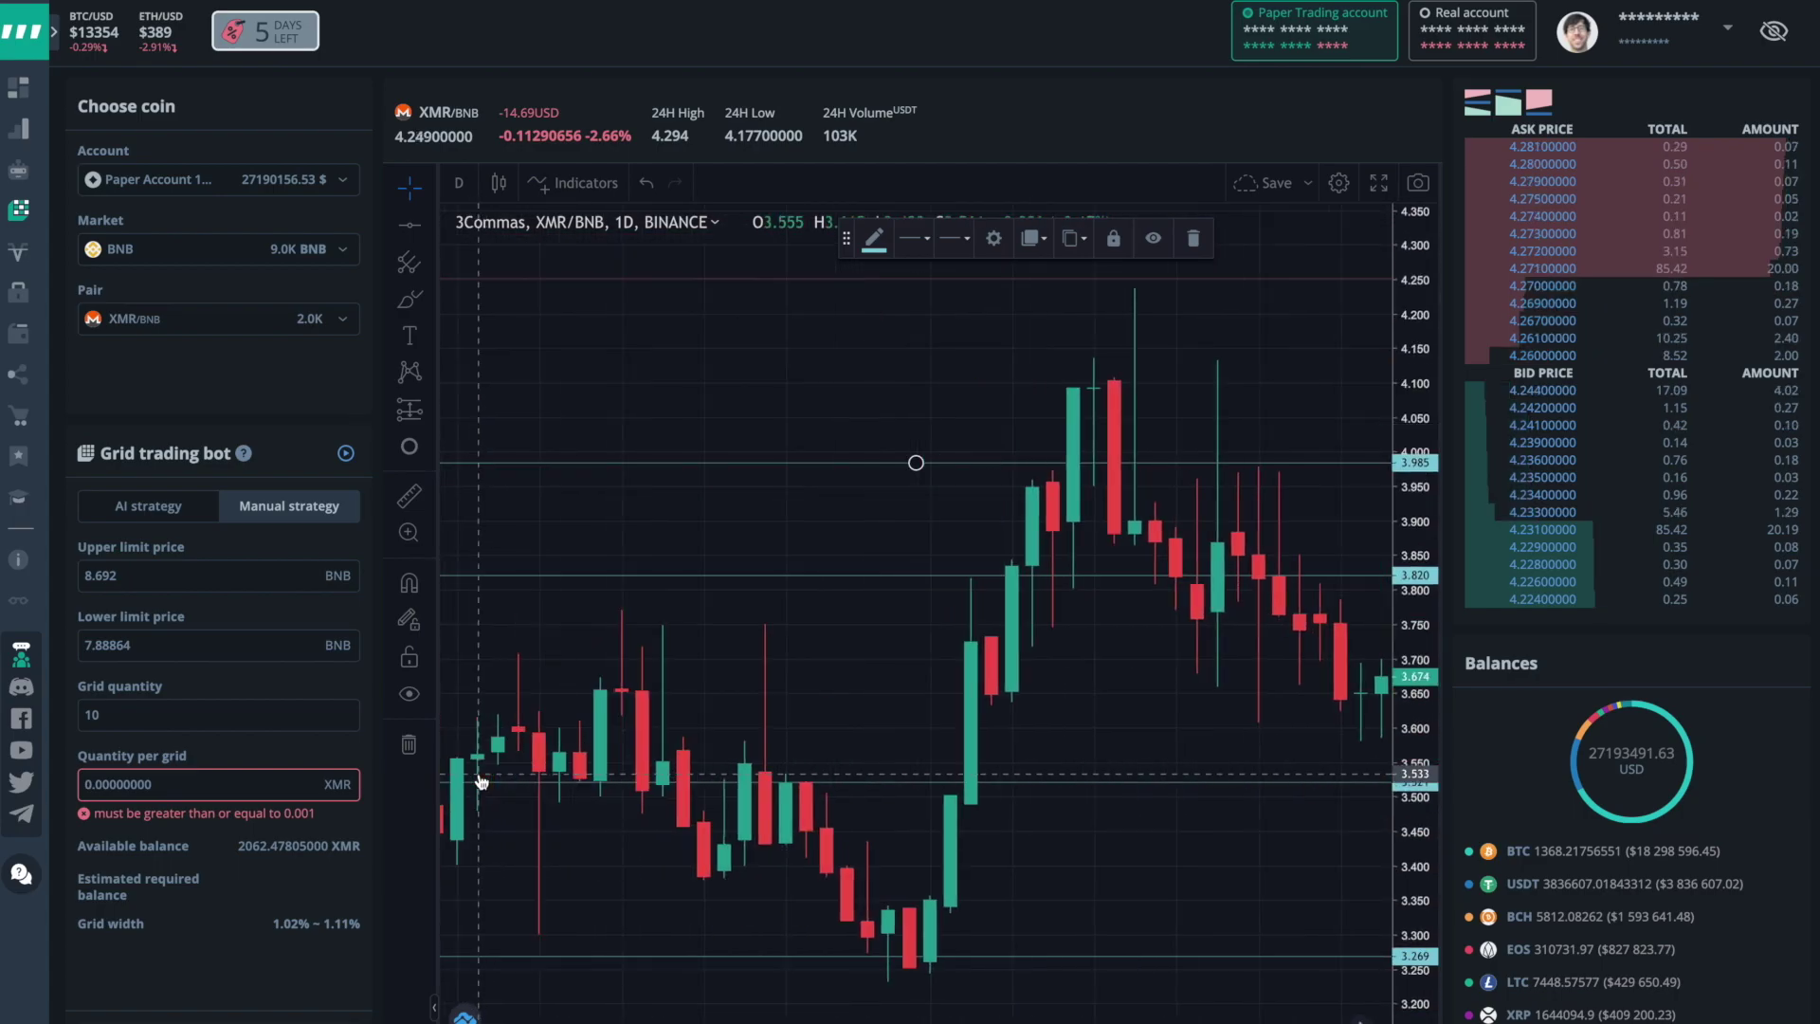
pyautogui.scroll(-10, 481, 779)
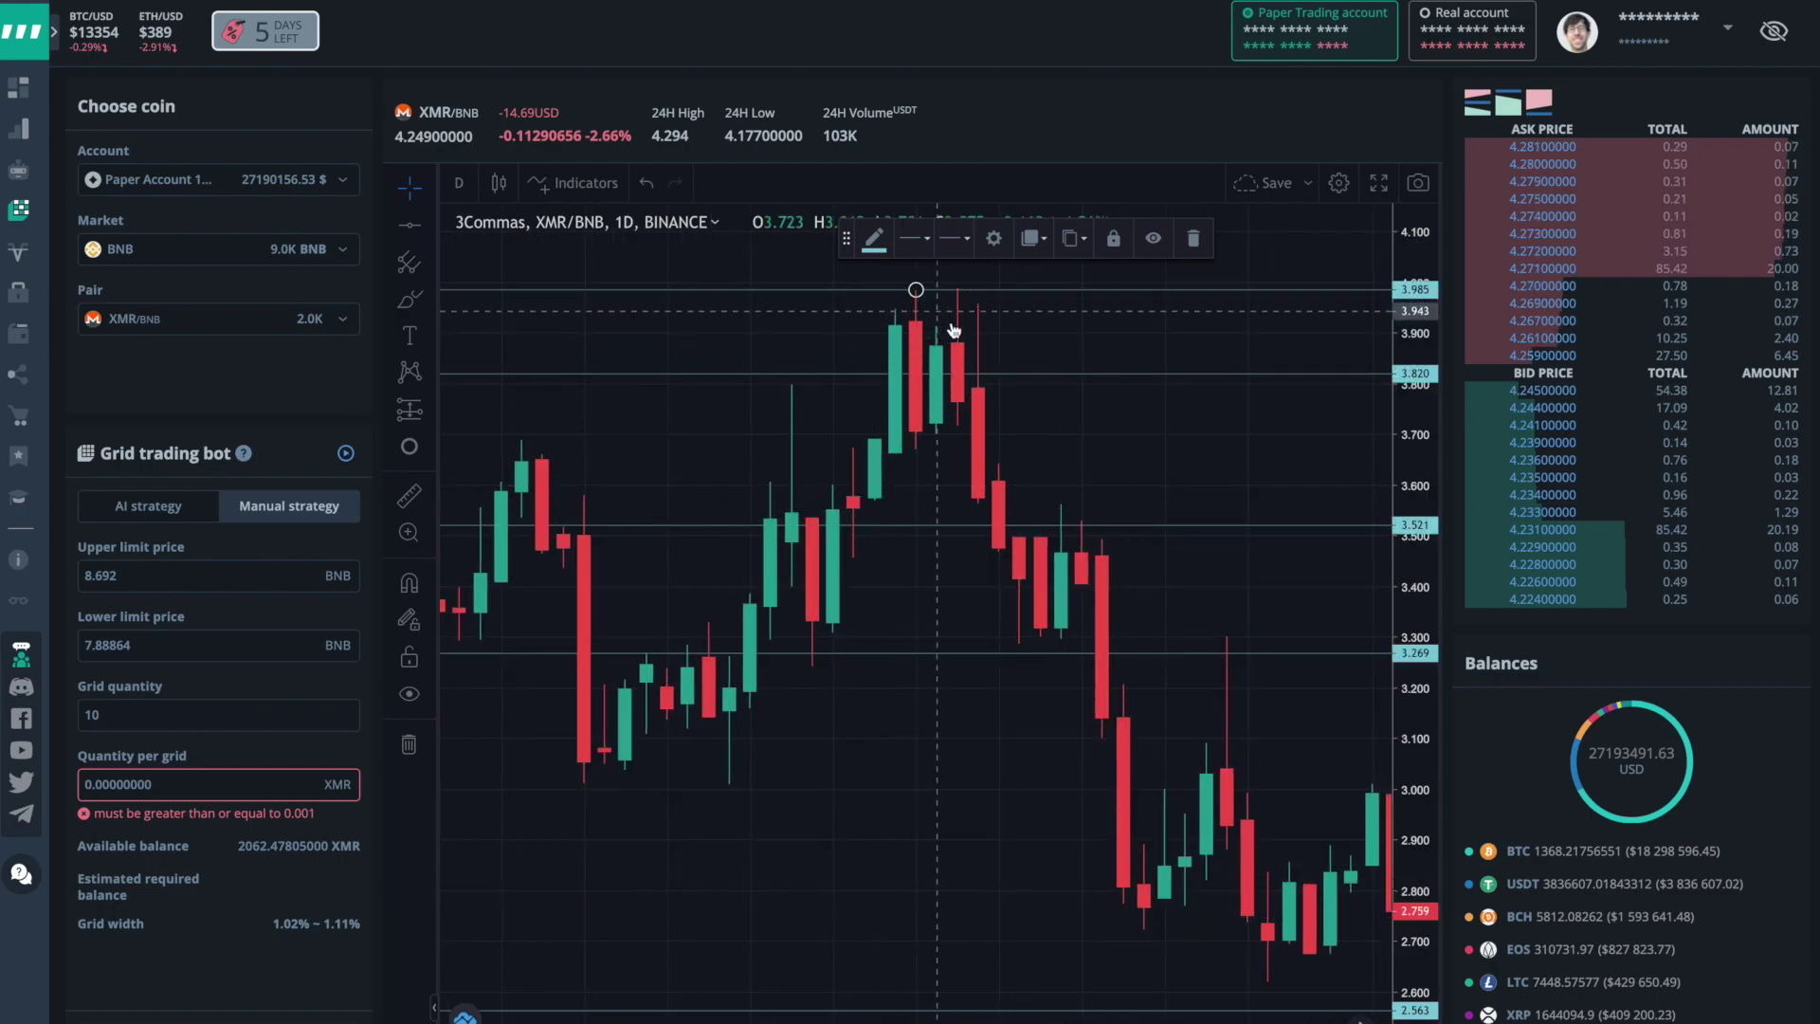
pyautogui.moveTo(1185, 845); pyautogui.dragTo(1066, 906)
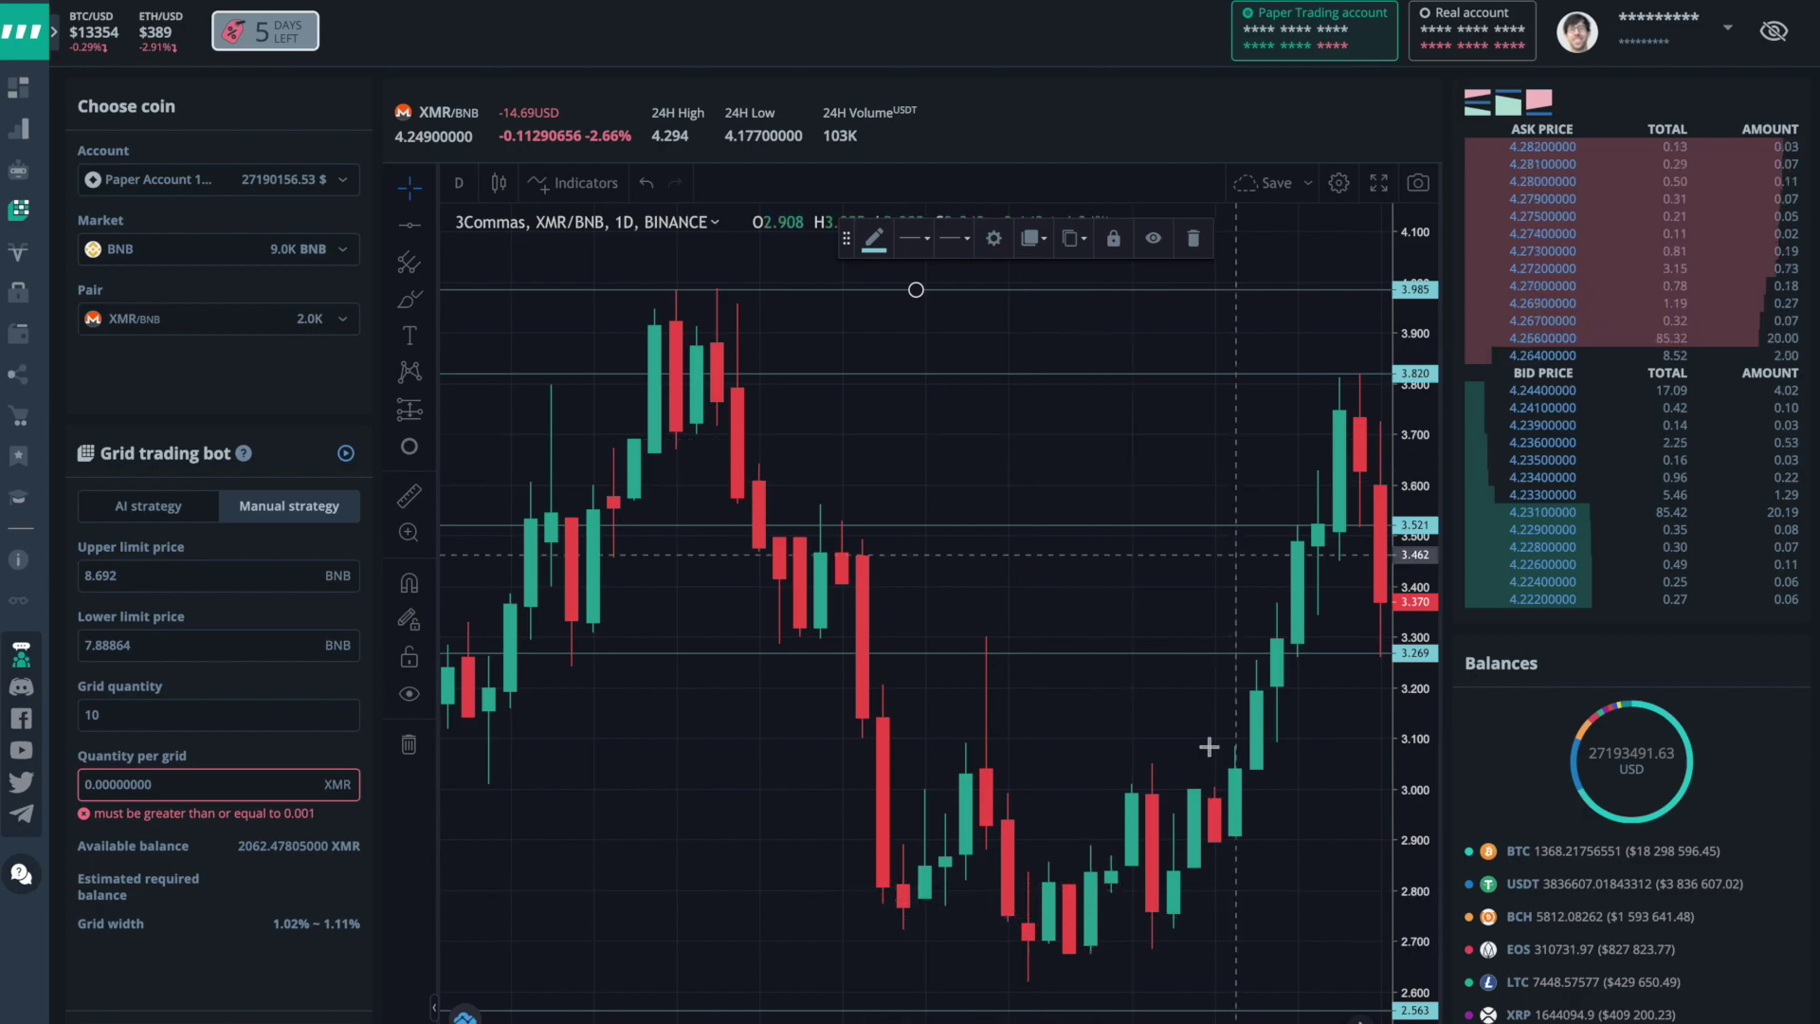
pyautogui.moveTo(1079, 1010); pyautogui.dragTo(1078, 946)
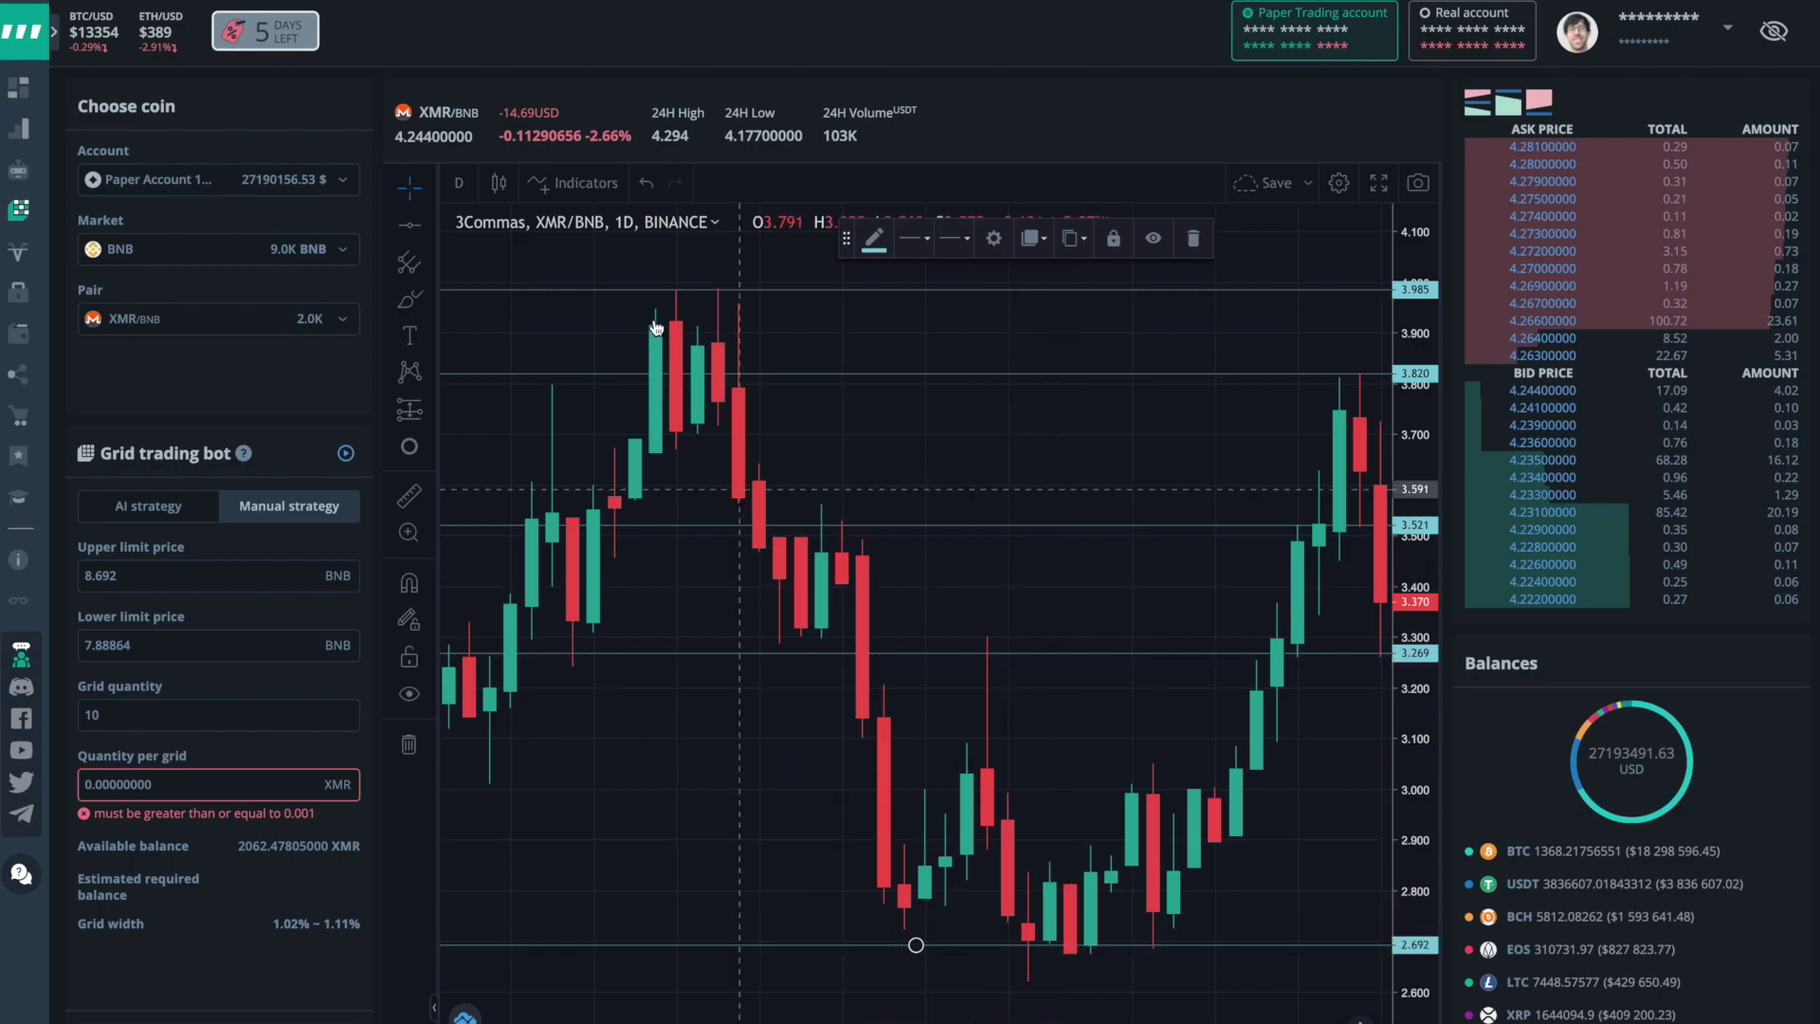
pyautogui.moveTo(672, 292); pyautogui.dragTo(674, 310)
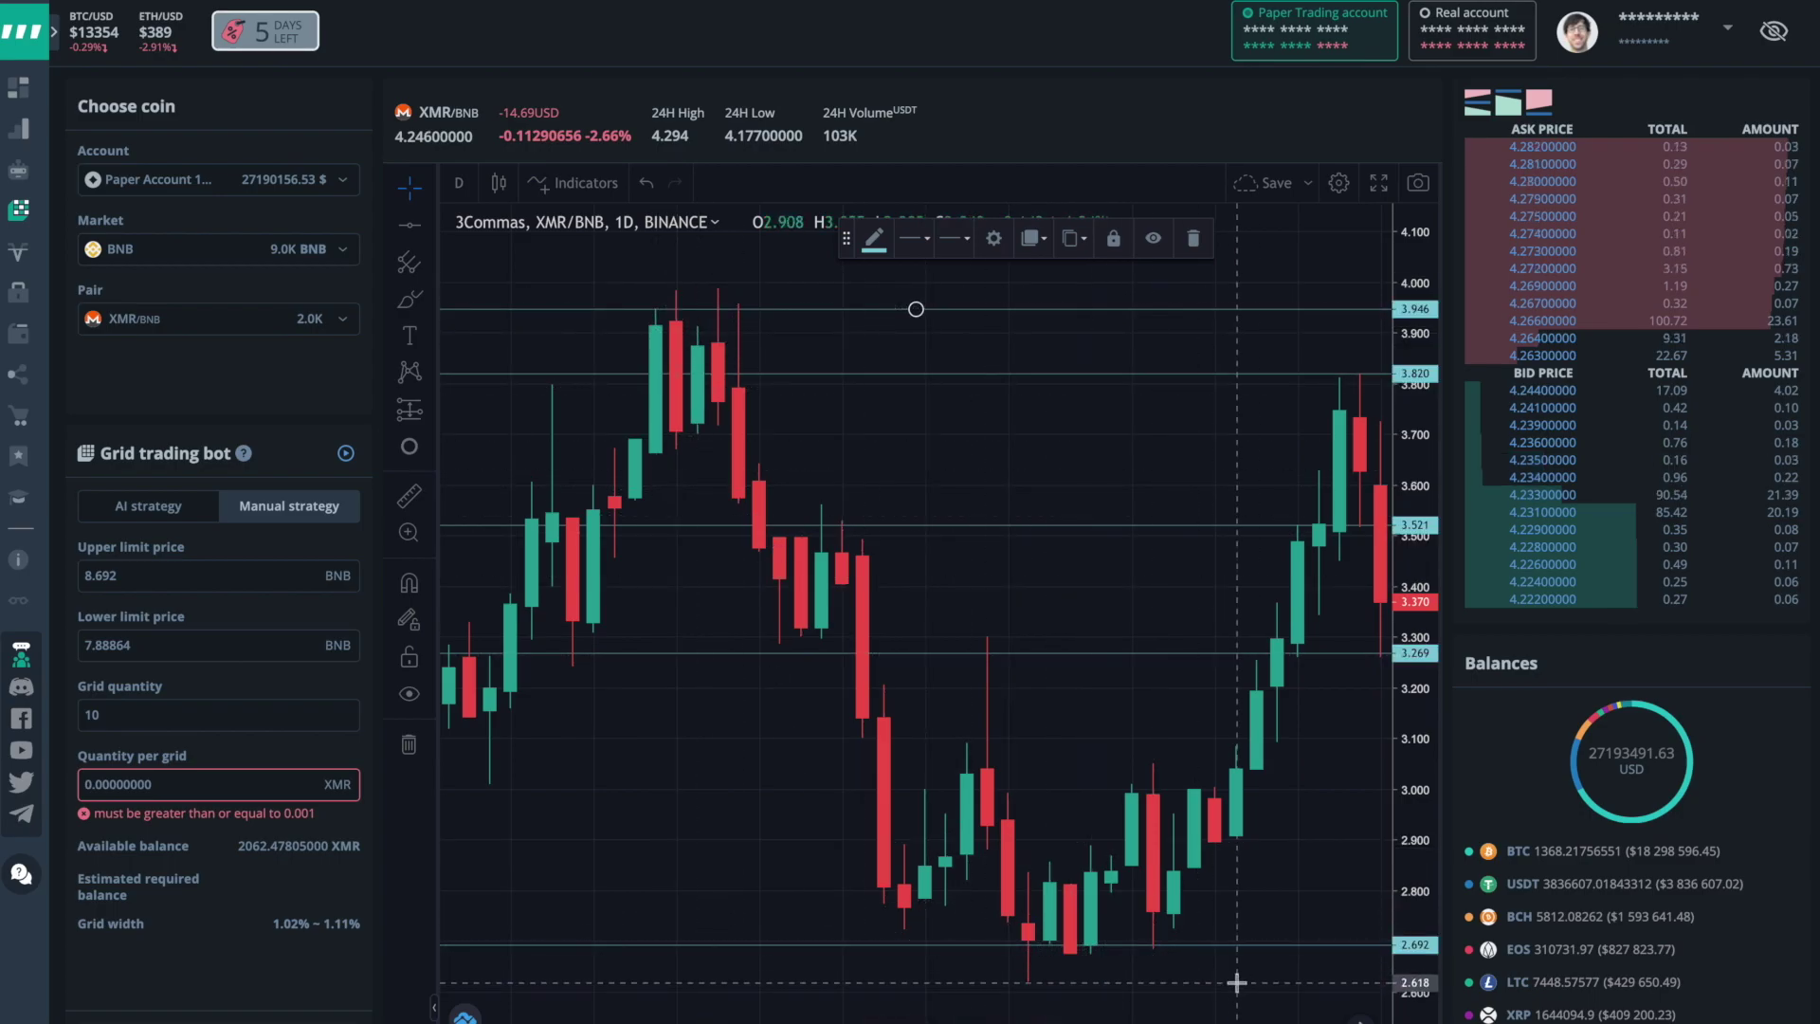
# Set the lower limit price to 2.73 BNB and the upper limit price to 3.78 BNB, and remove all drawn horizontal lines from the chart.
pyautogui.doubleClick(150, 646)
pyautogui.write('2')
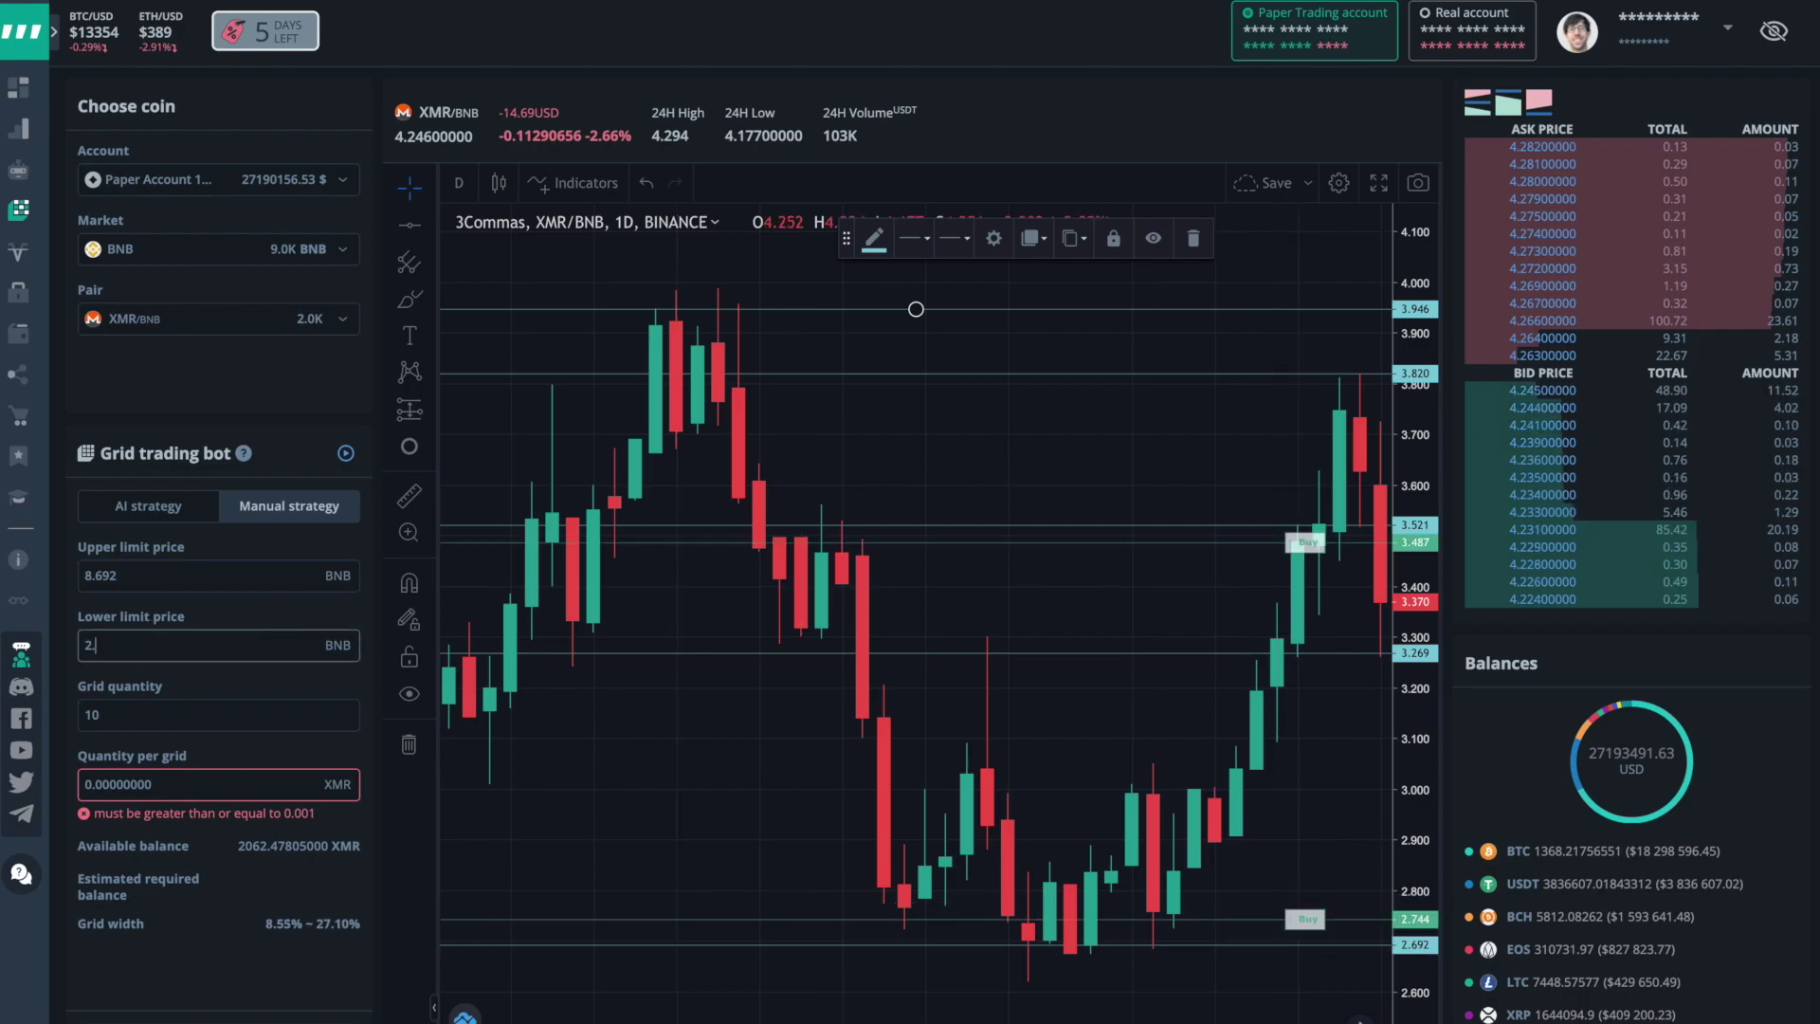
pyautogui.write('.73')
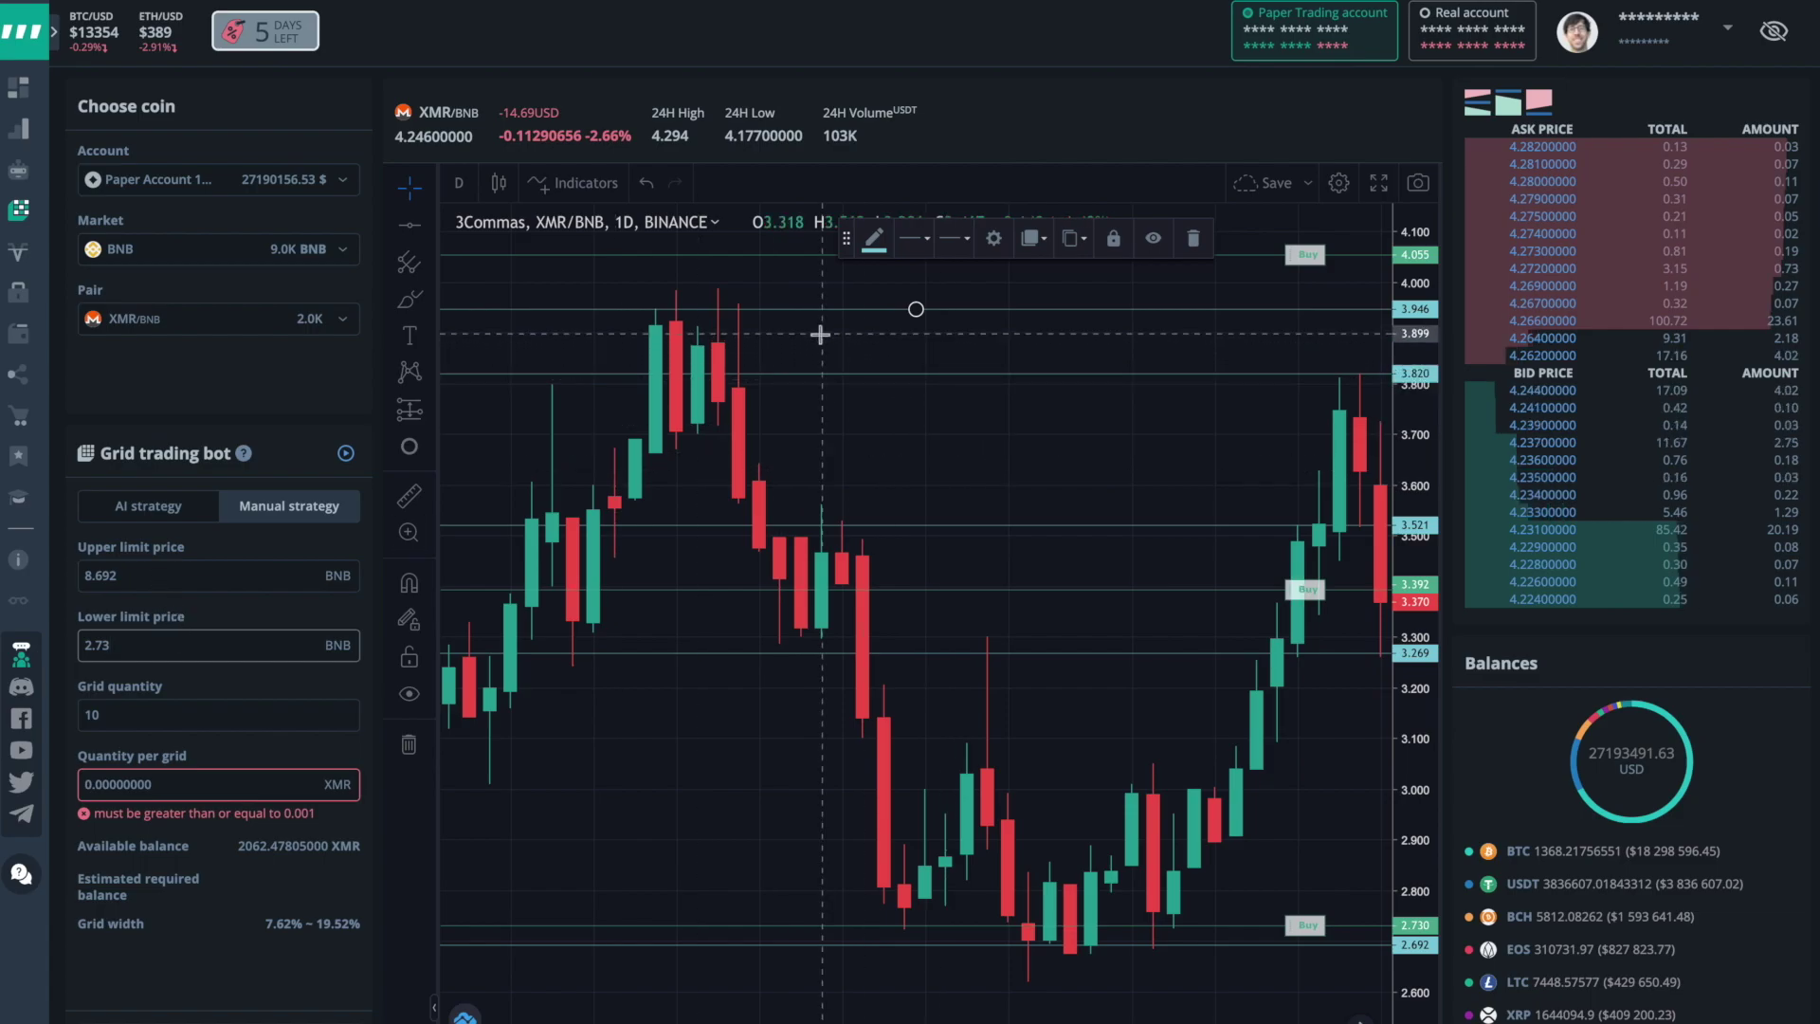
pyautogui.doubleClick(107, 576)
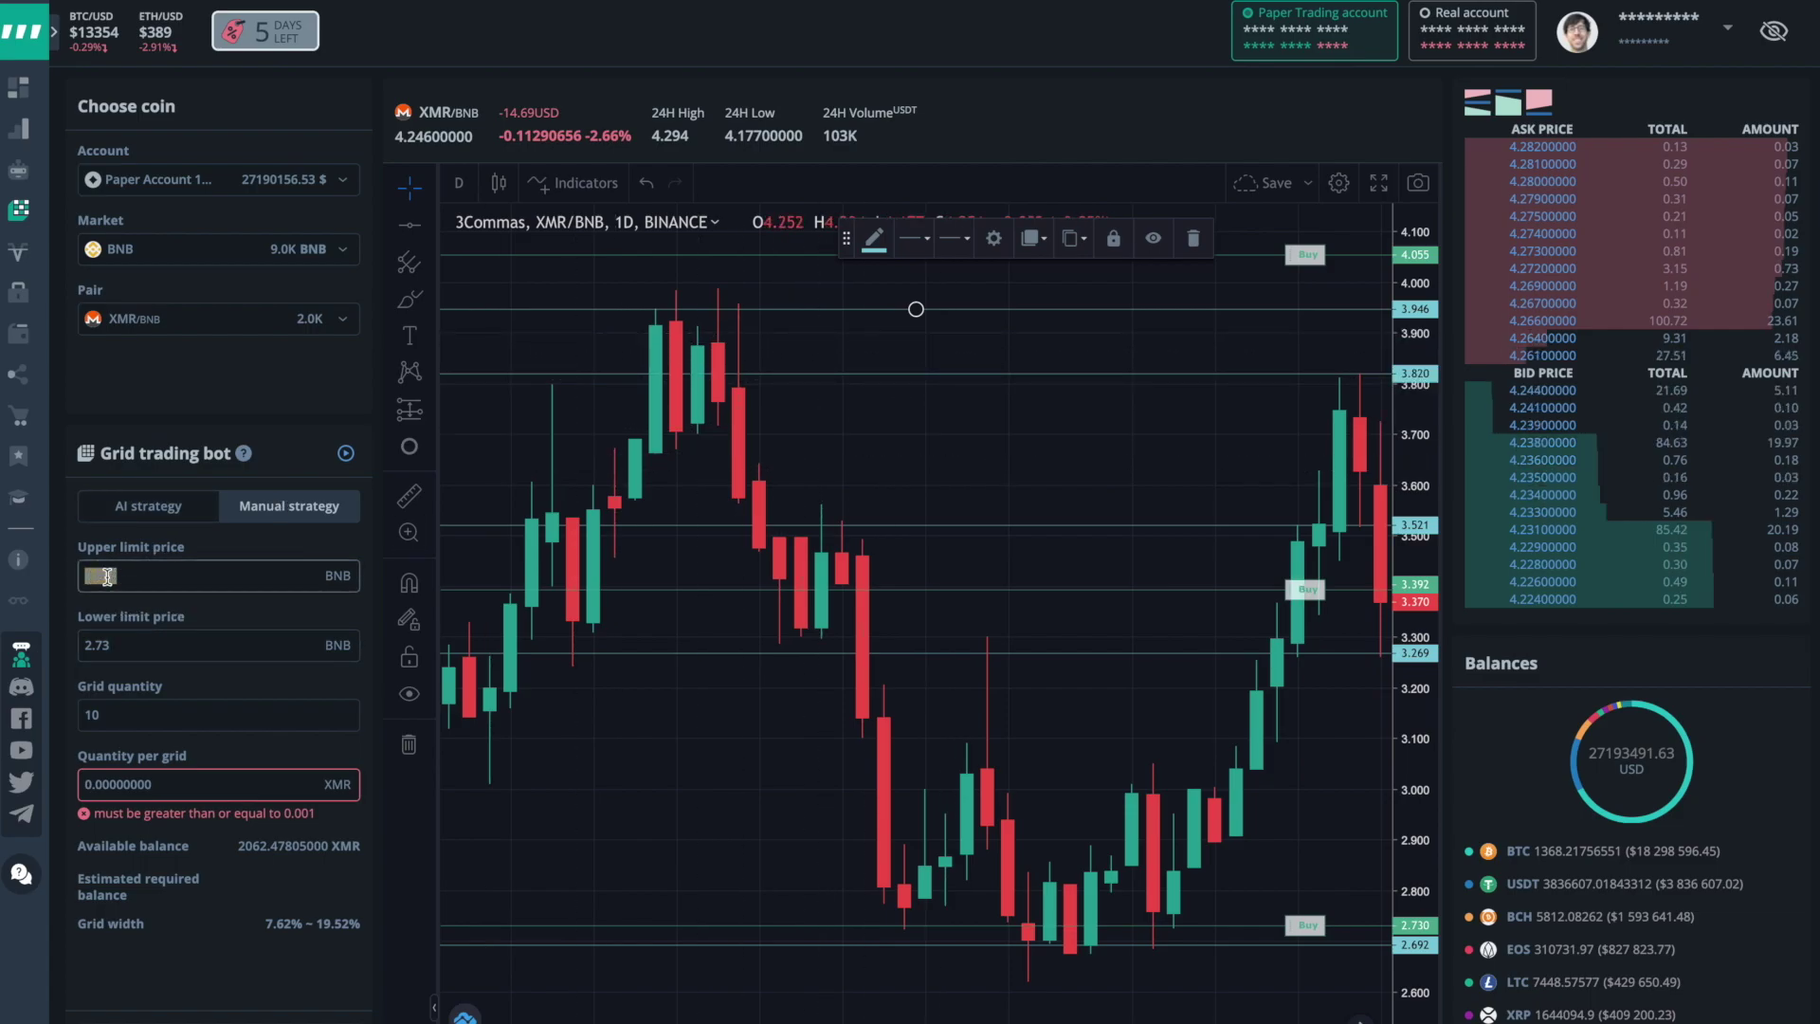
pyautogui.write('3.78')
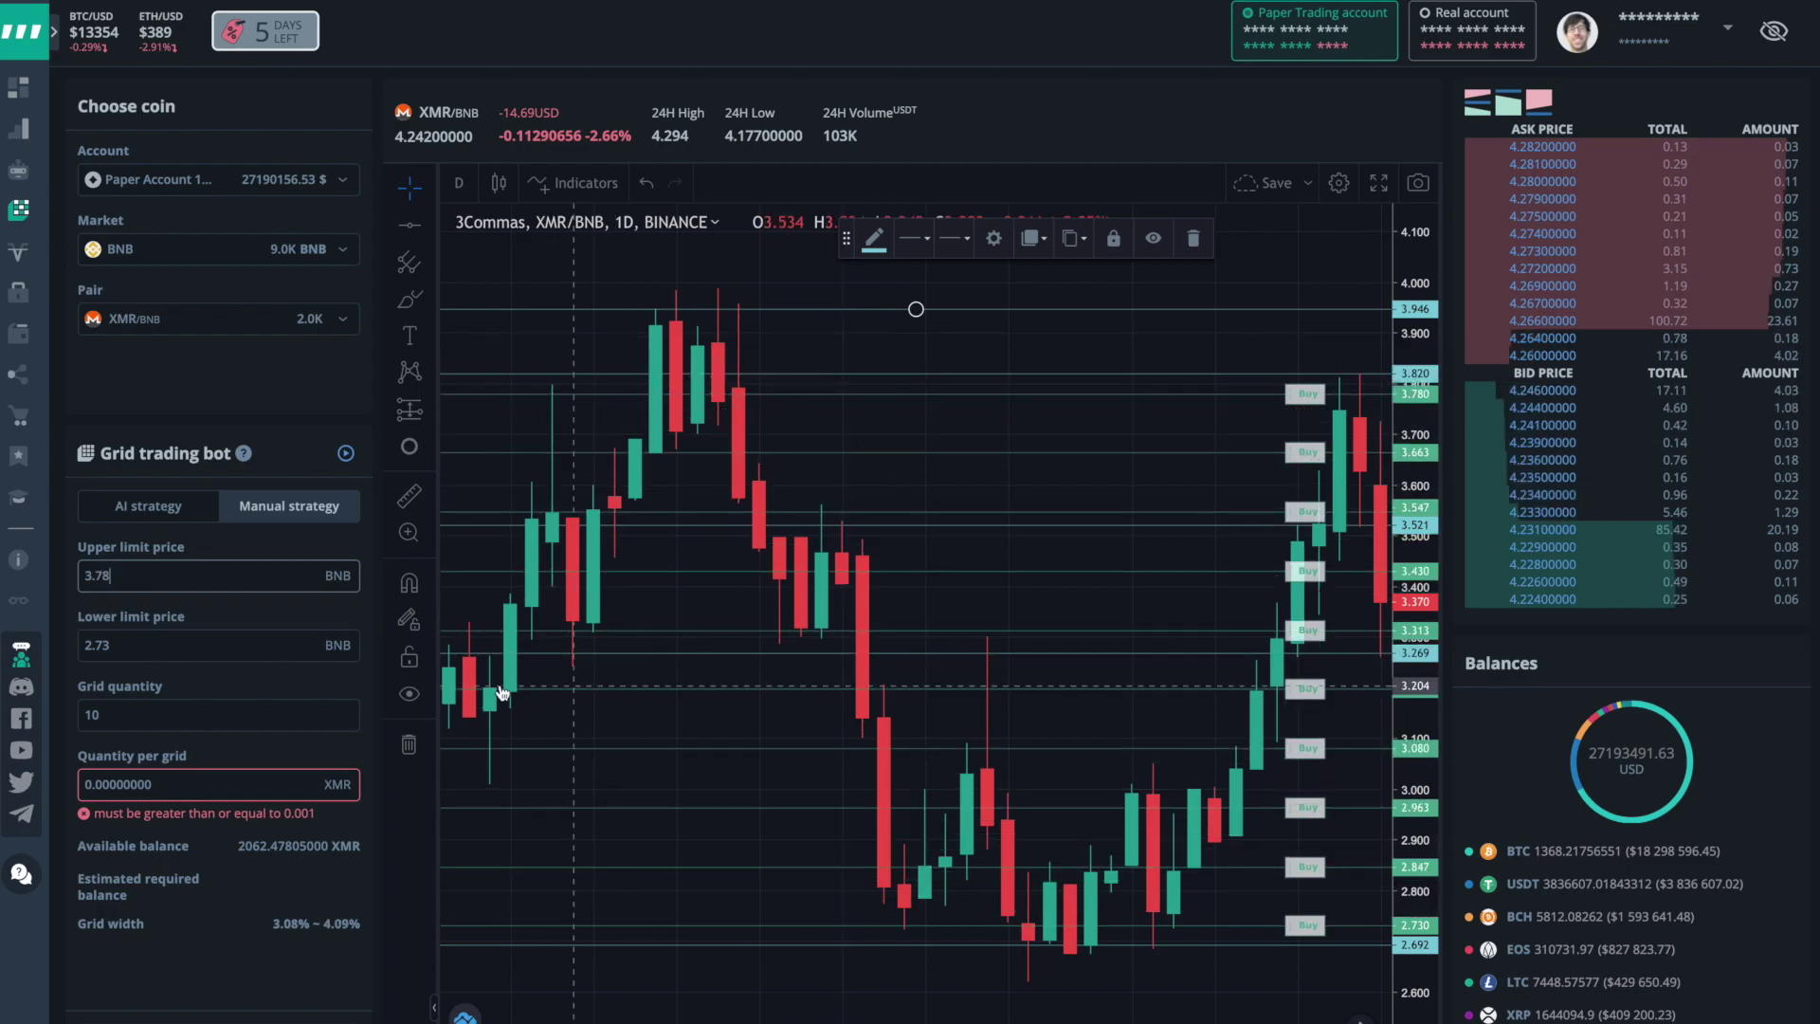
pyautogui.click(410, 744)
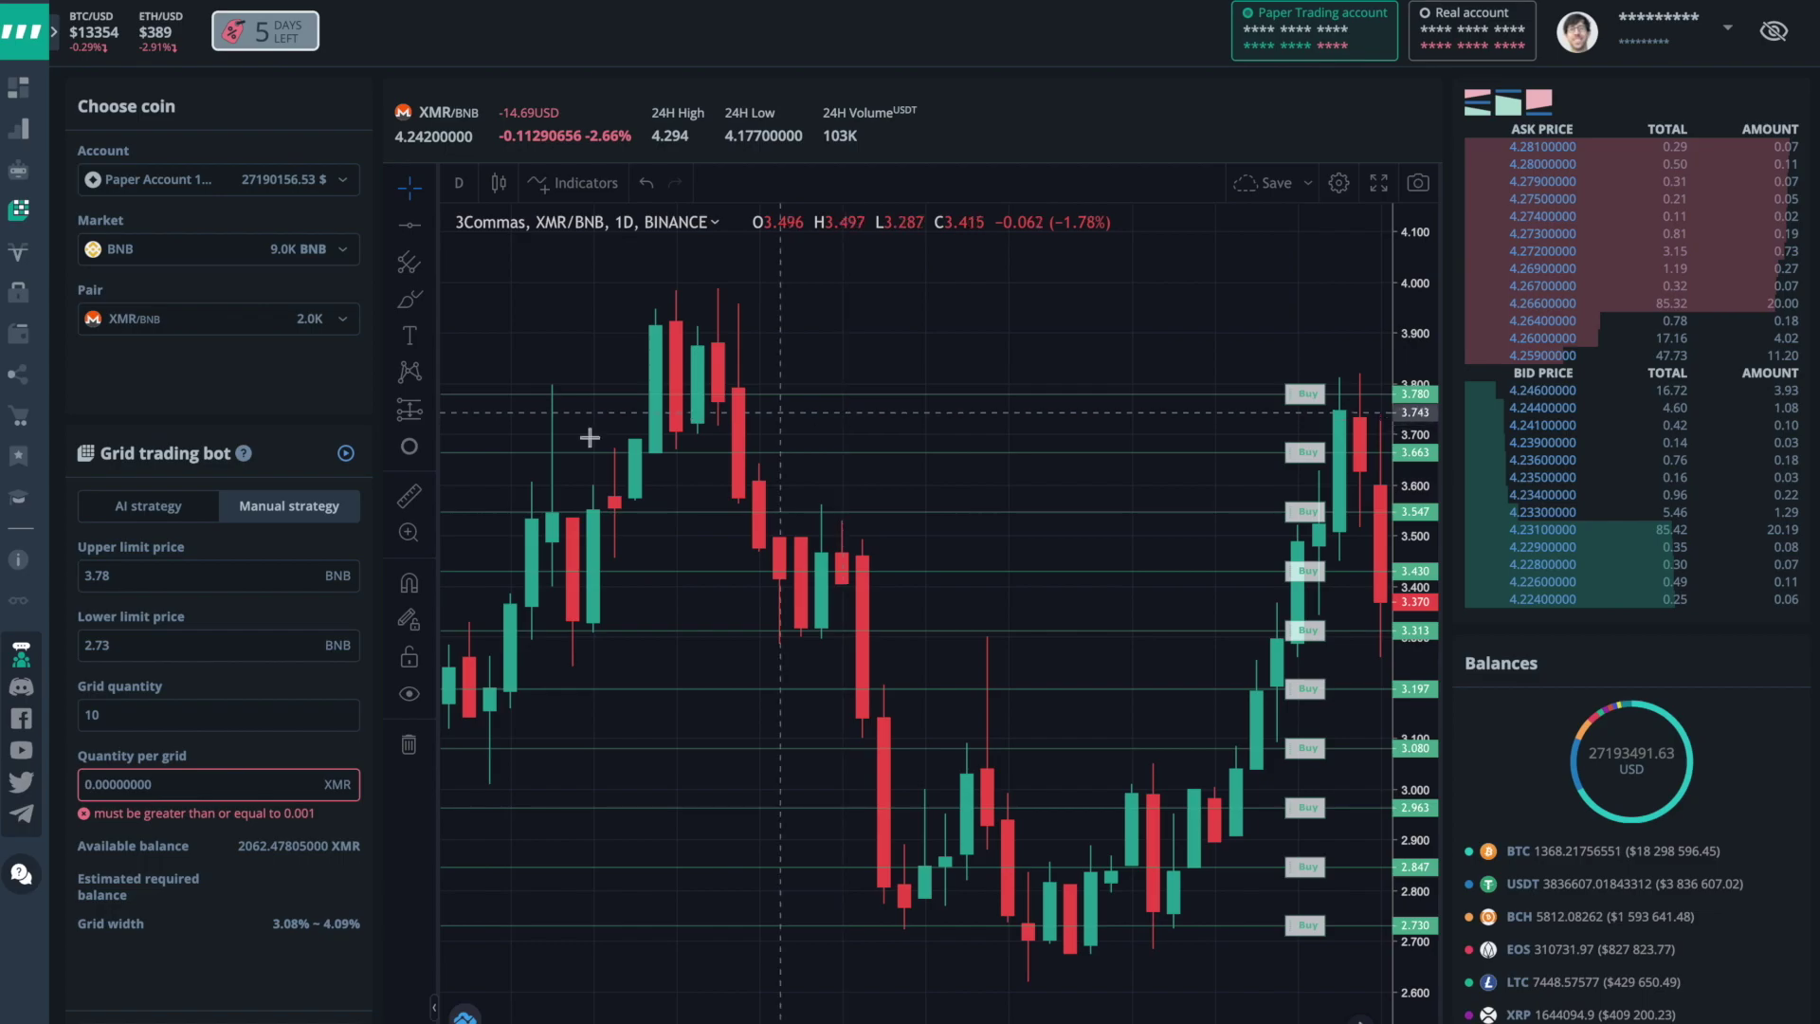
# Set the upper limit price to 3.878 BNB and the quantity per grid to 2 XMR.
pyautogui.click(102, 575)
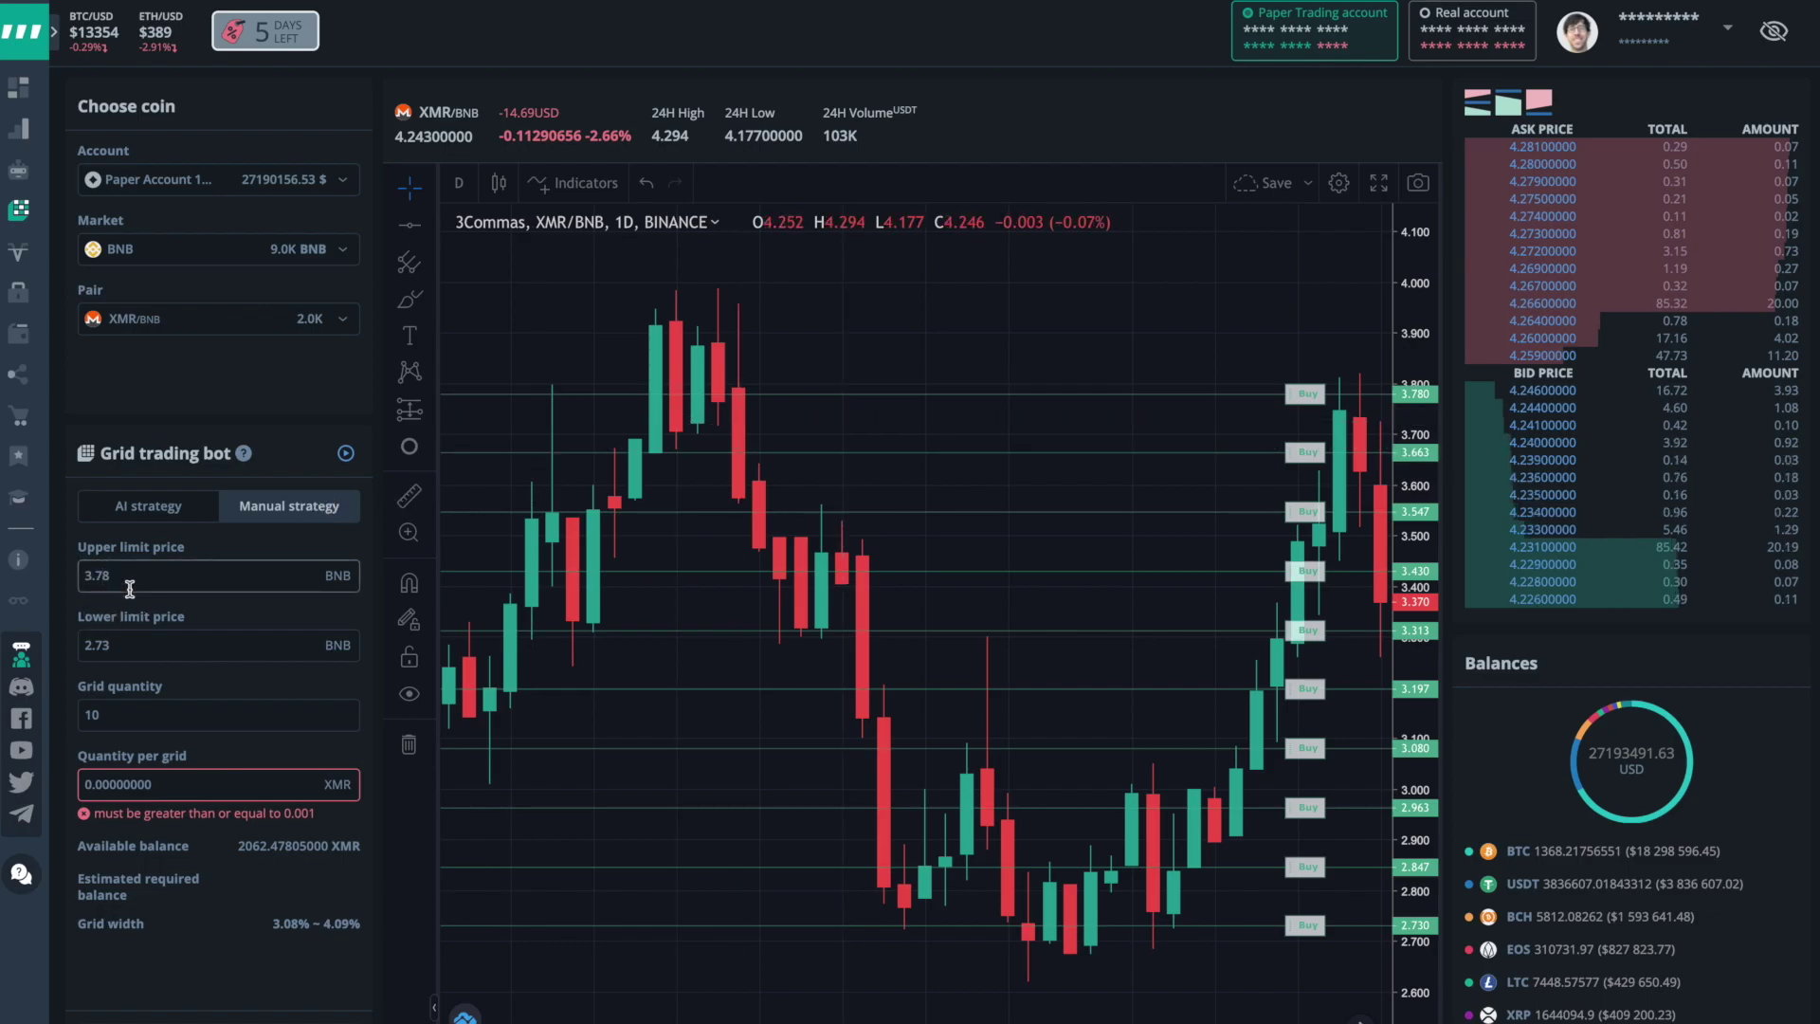
pyautogui.write('8')
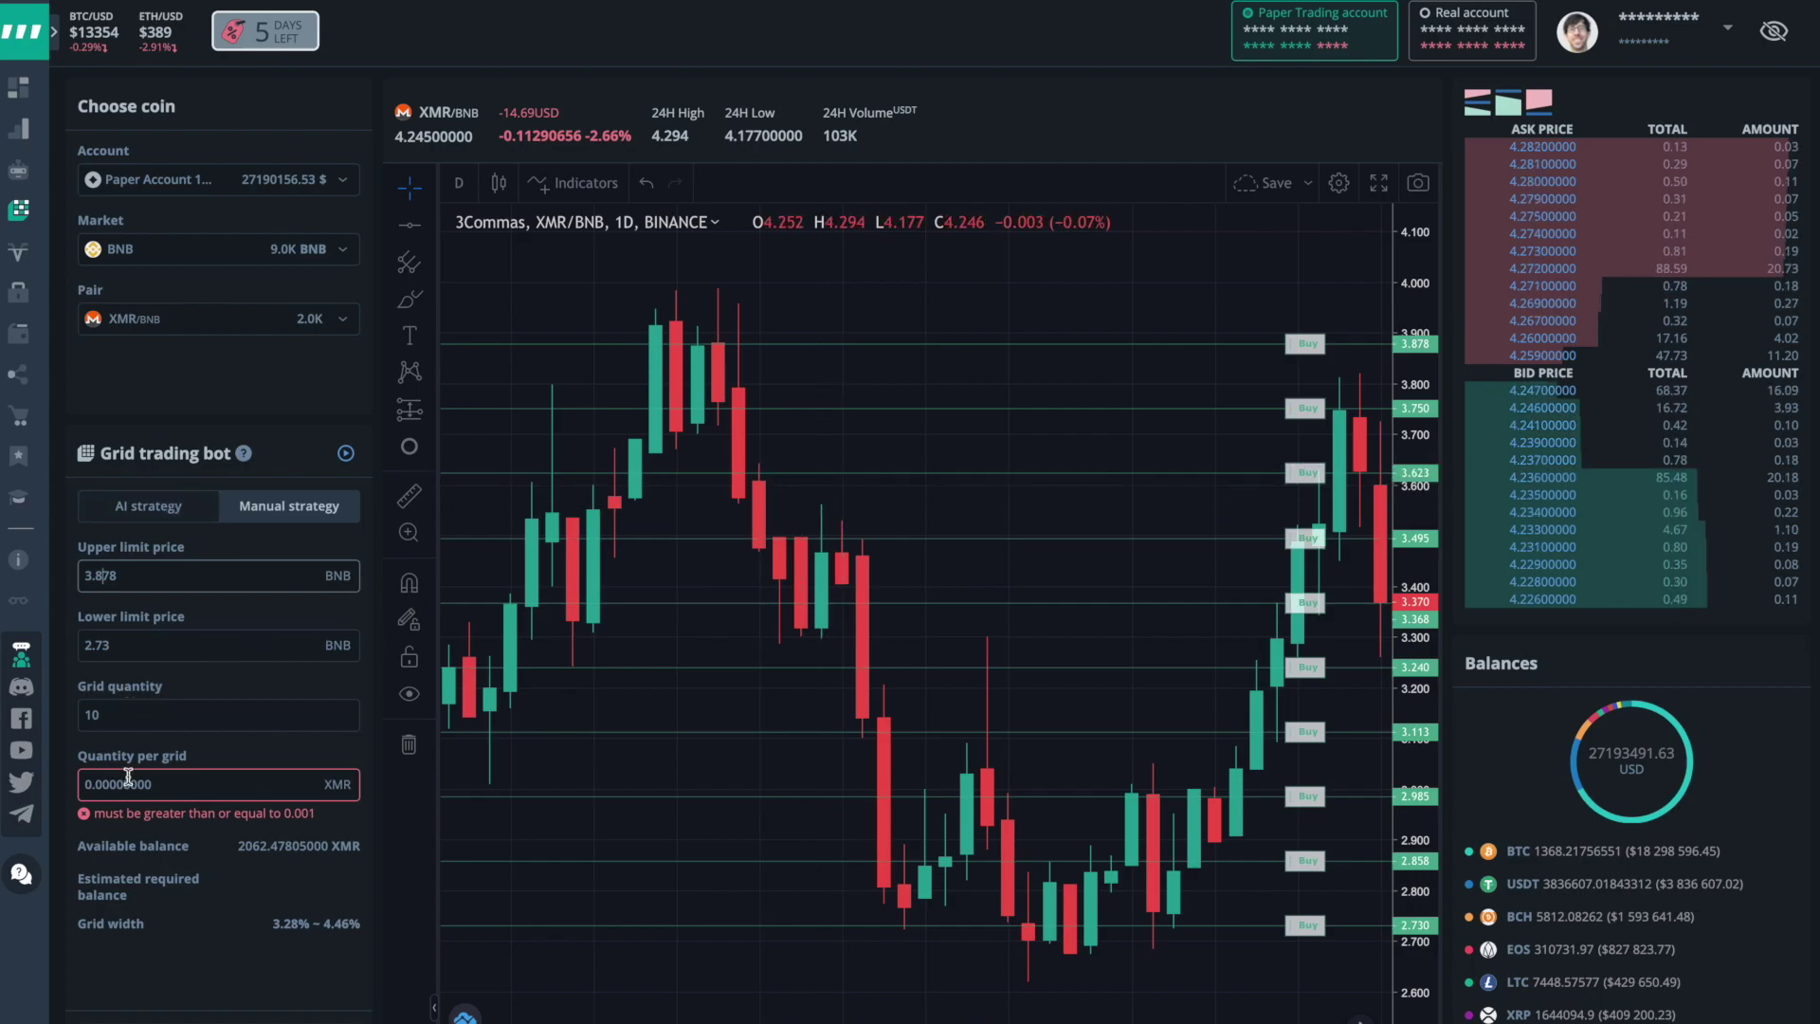
pyautogui.click(185, 779)
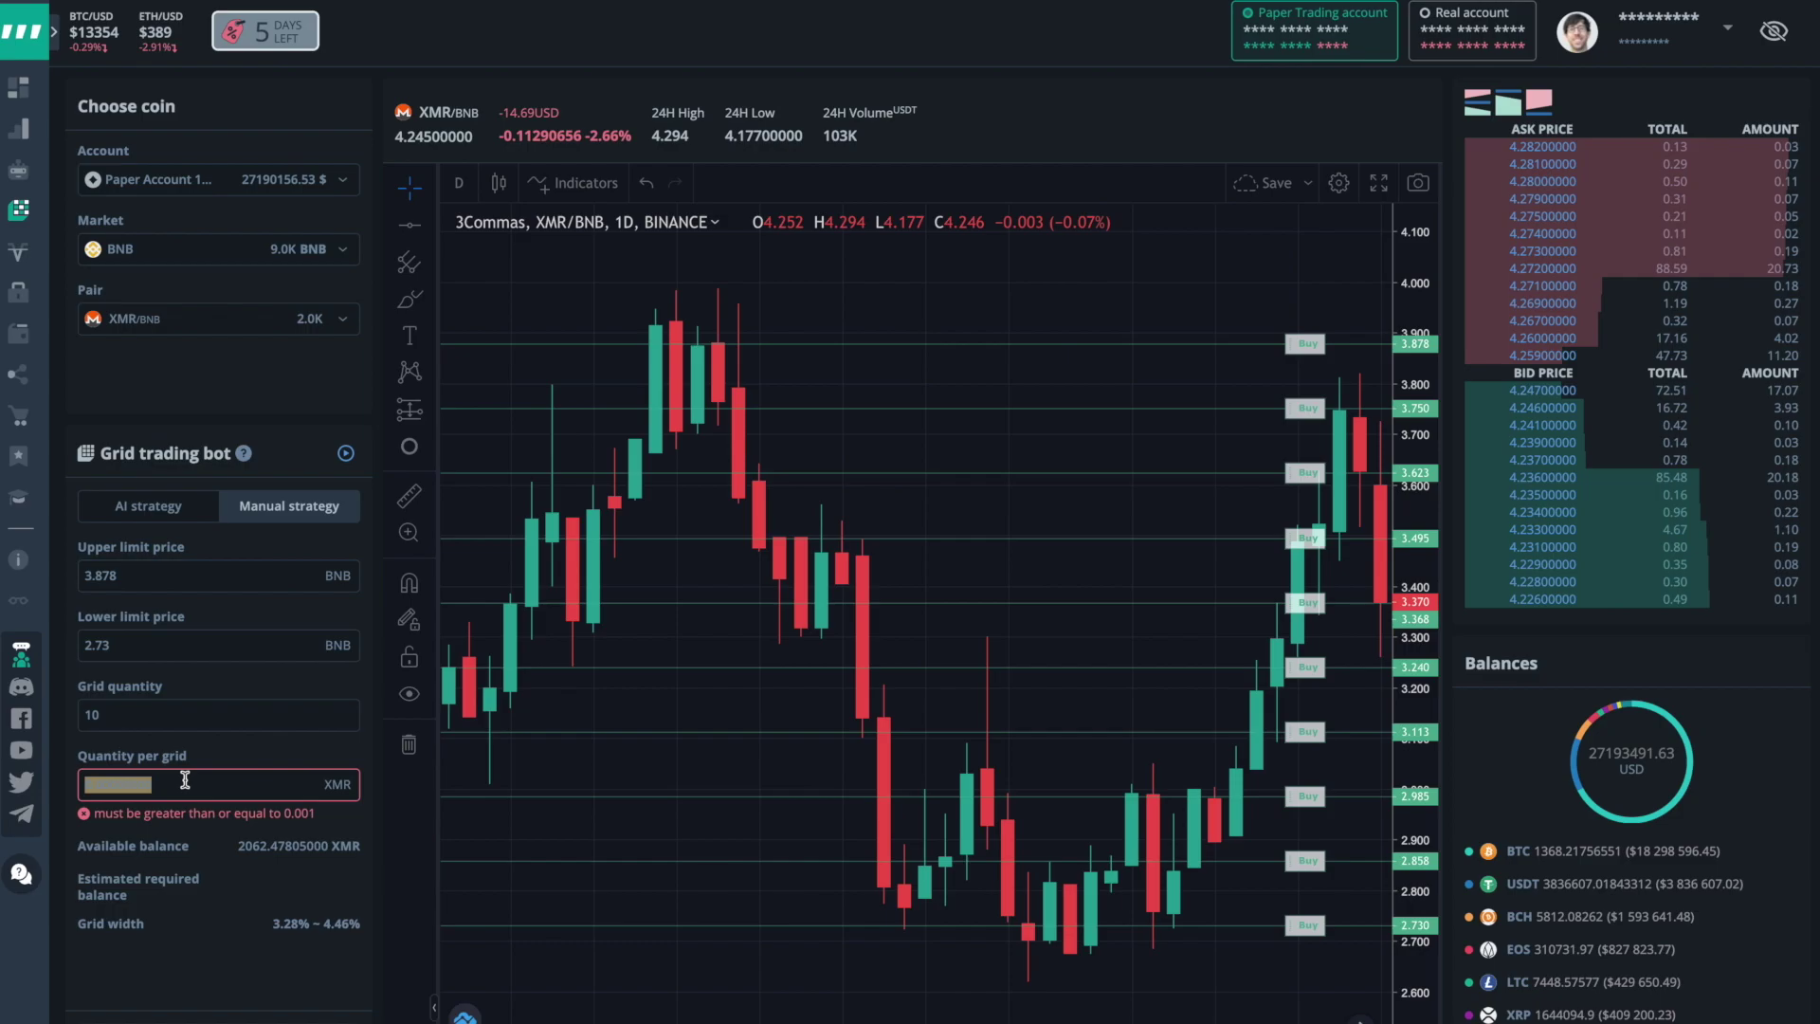
pyautogui.write('2')
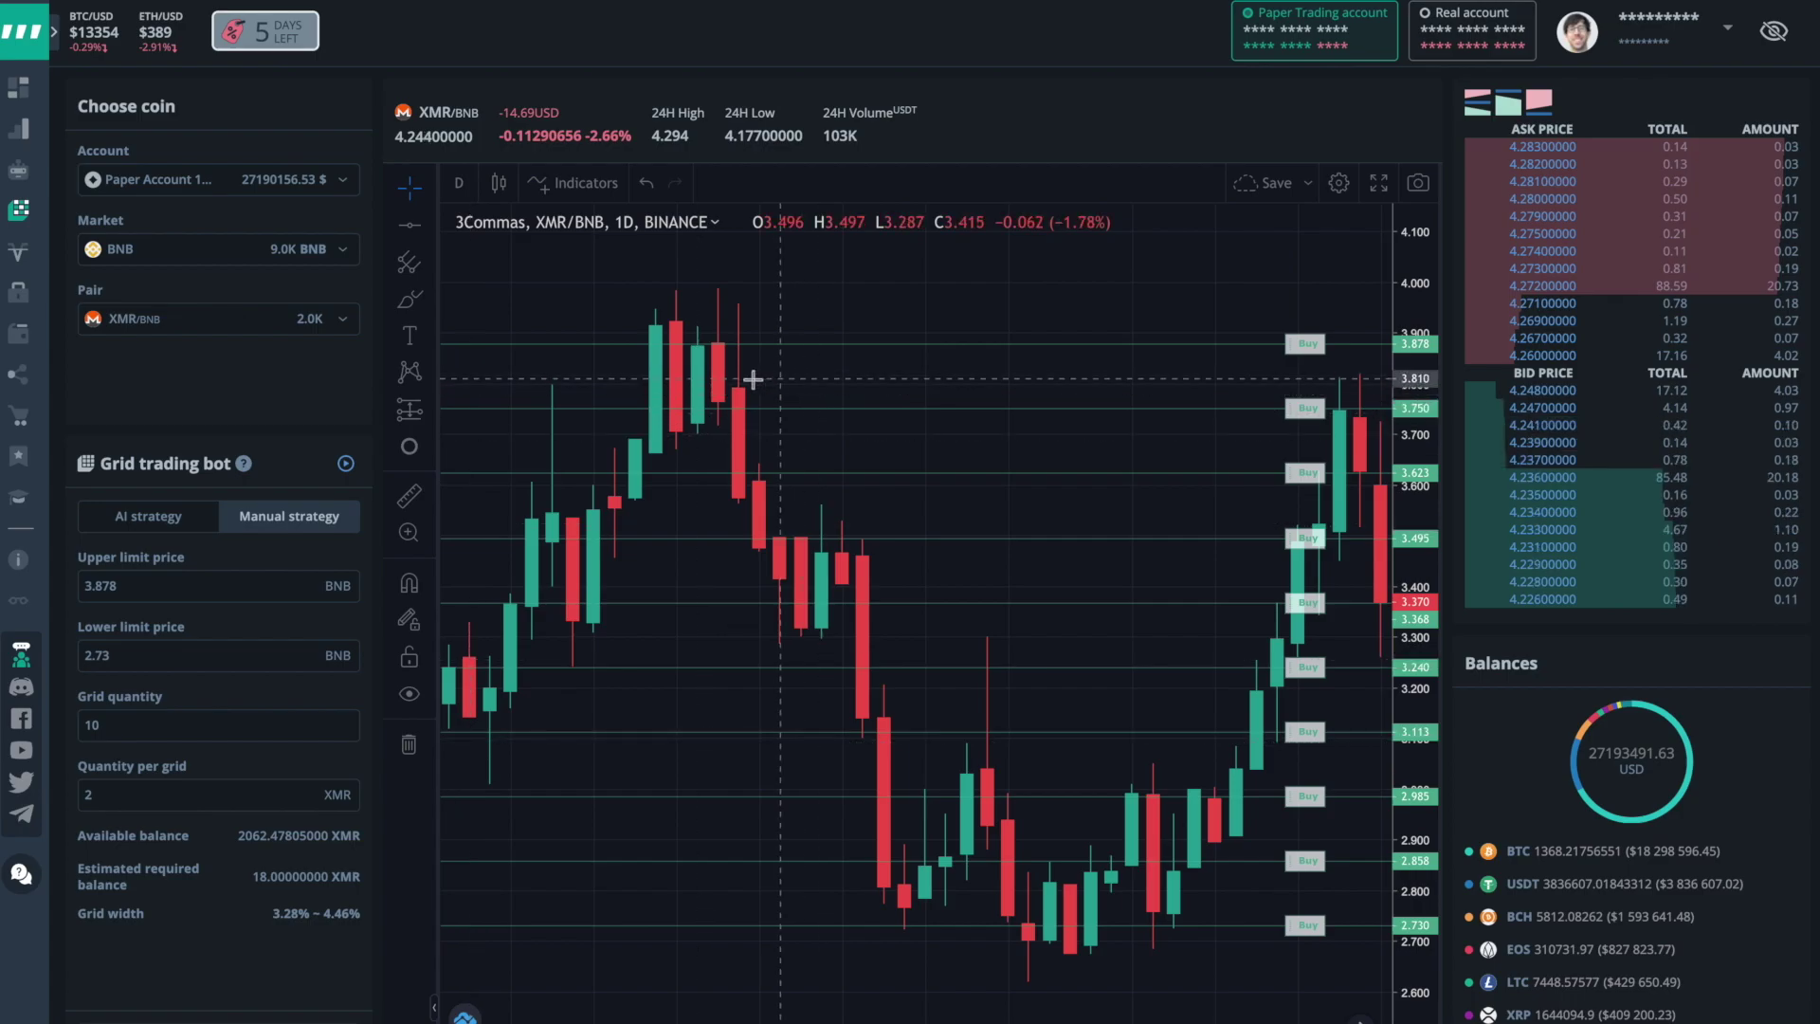
# Examine how the XMR/BNB price history moves against the grid lines, from before the high peak through the more recent candles.
pyautogui.moveTo(835, 627); pyautogui.dragTo(964, 766)
pyautogui.hscroll(5, 964, 766)
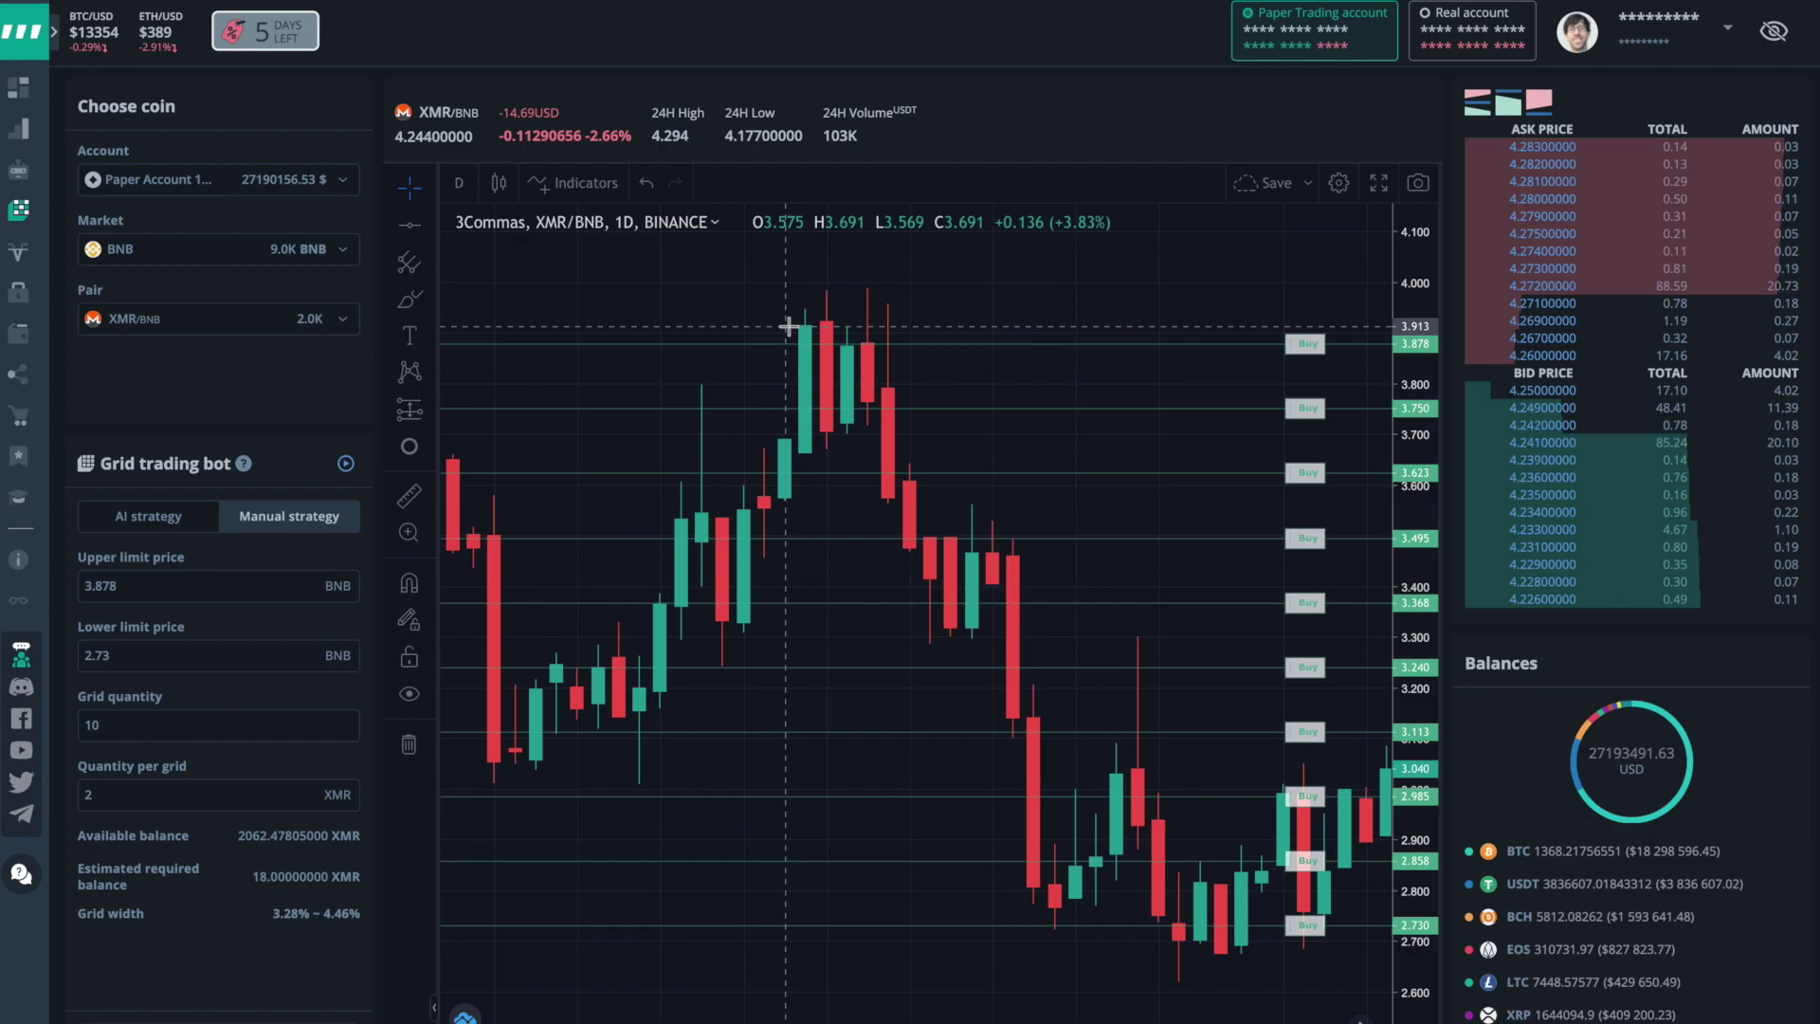
pyautogui.hscroll(3, 788, 326)
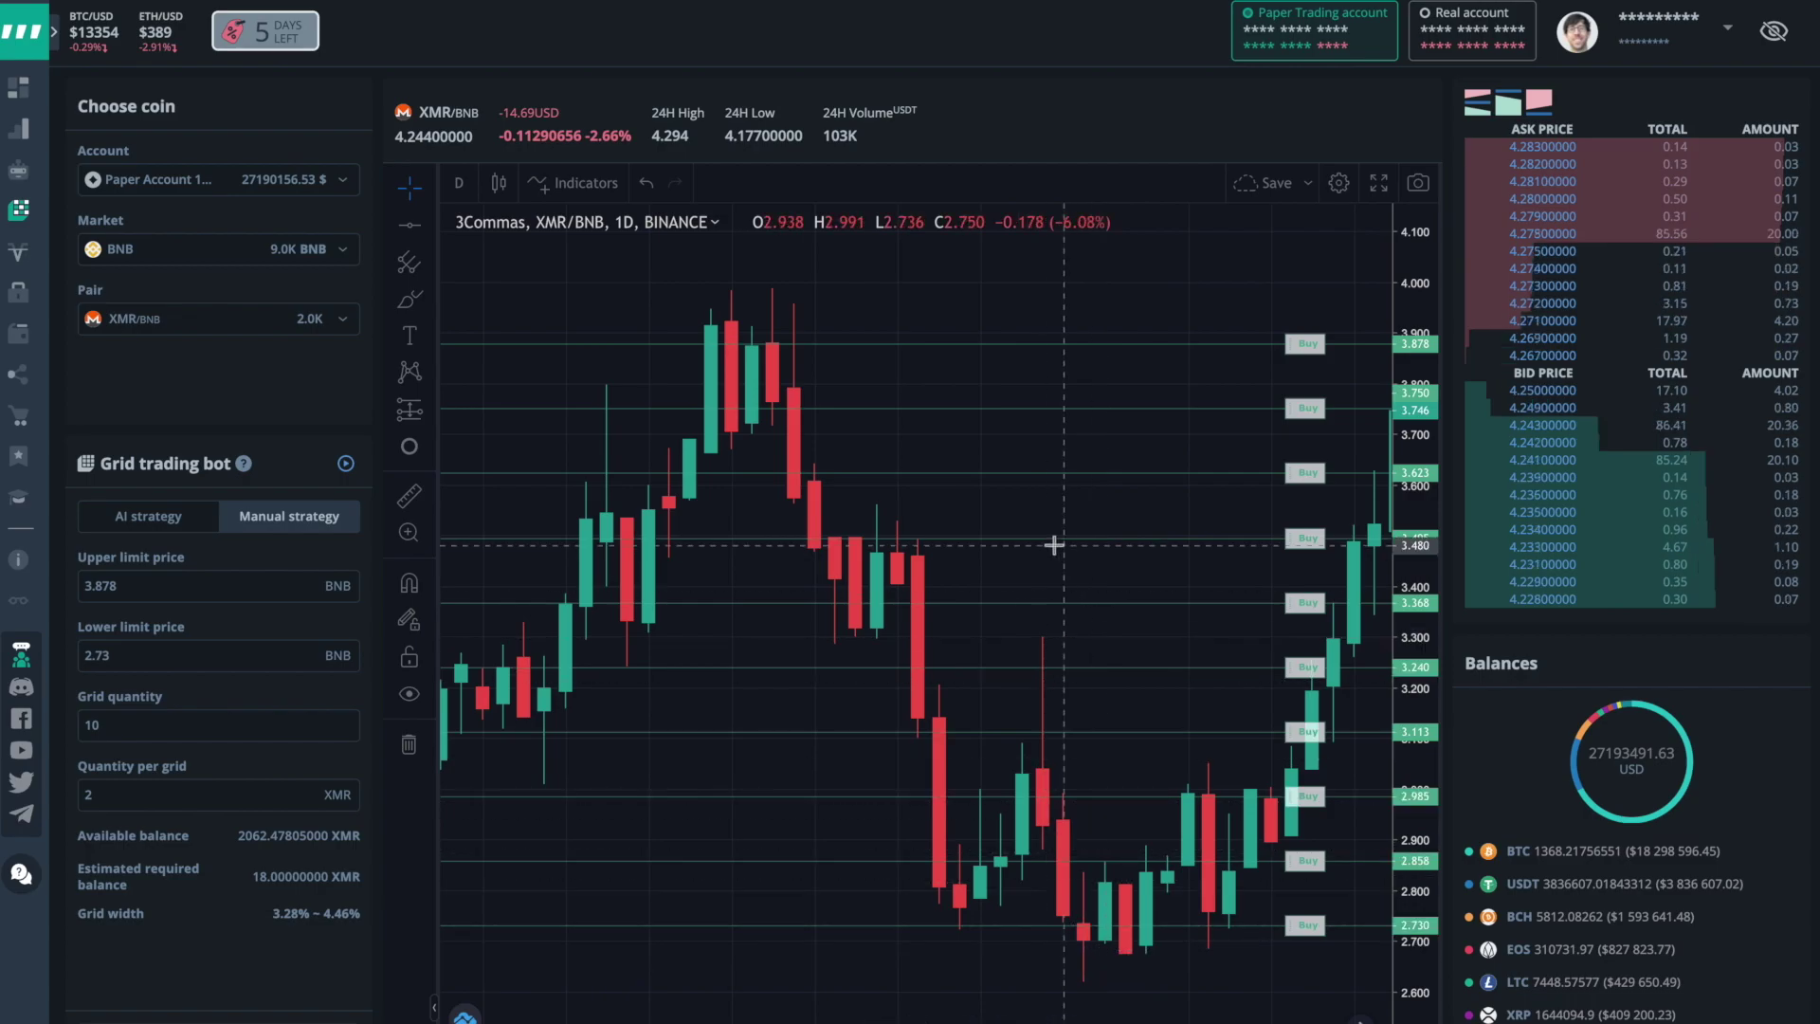
pyautogui.hscroll(-1, 897, 704)
pyautogui.hscroll(-4, 897, 704)
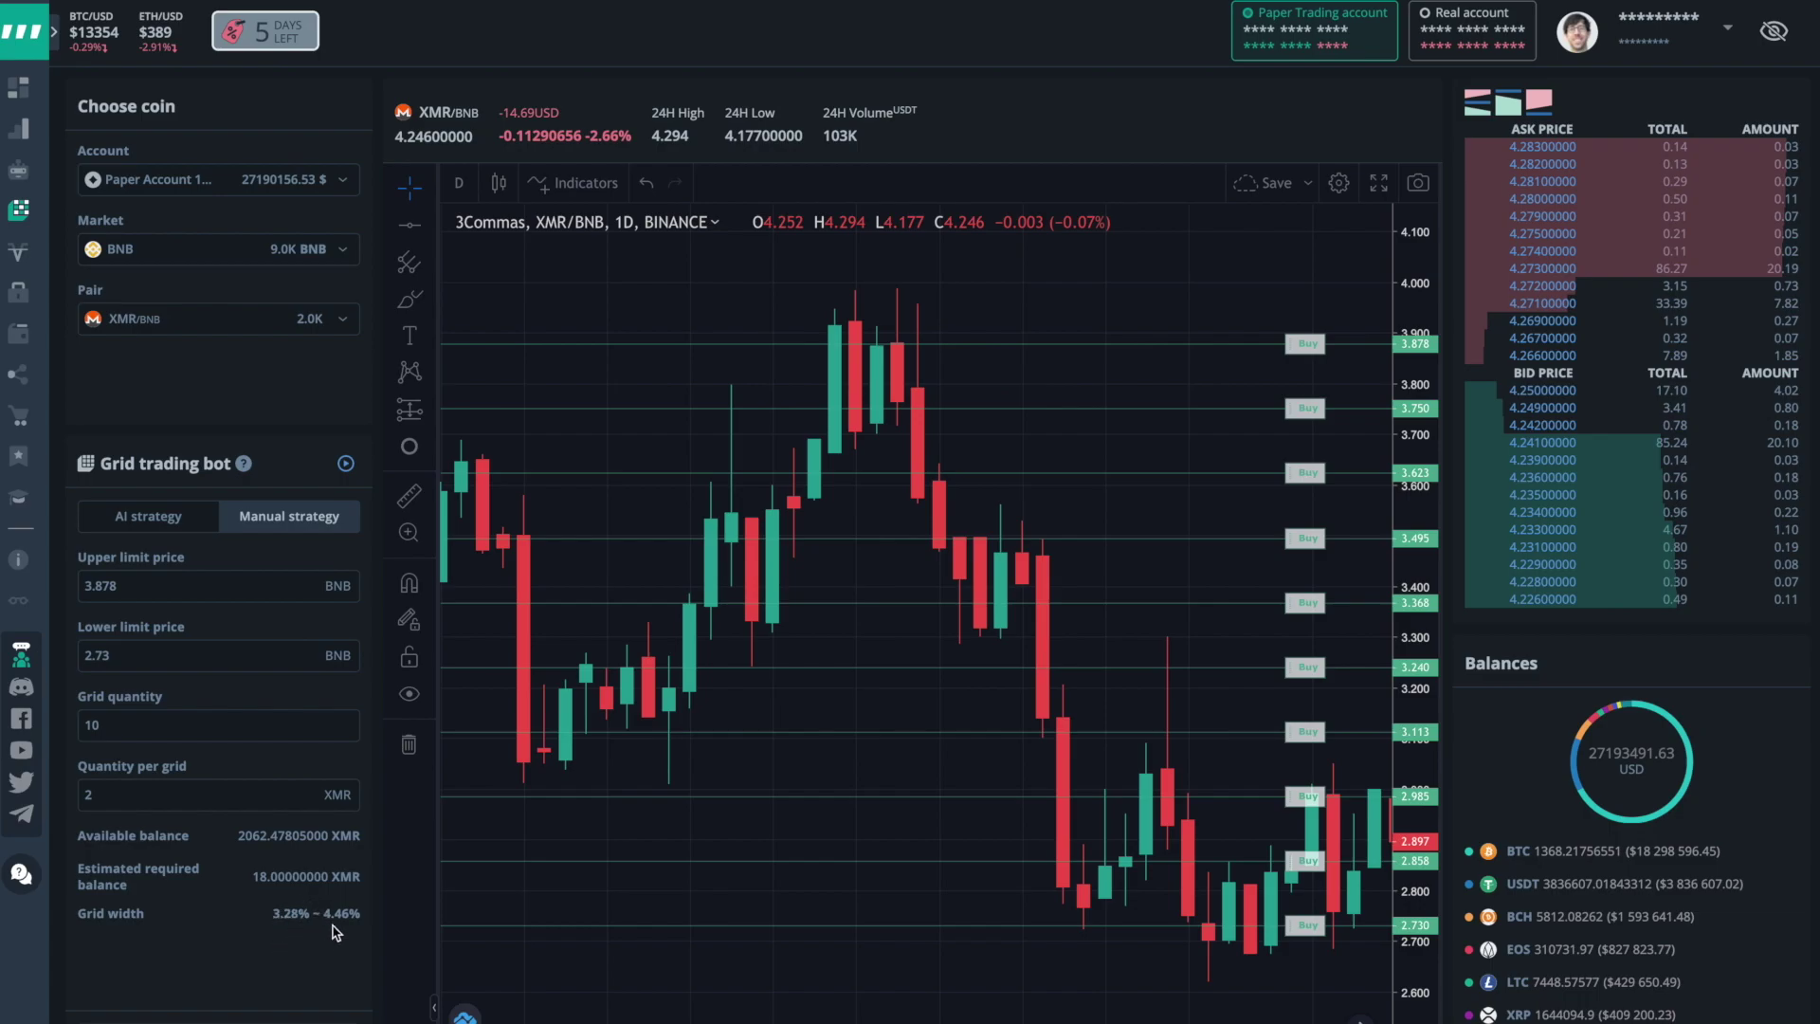
pyautogui.hscroll(3, 822, 697)
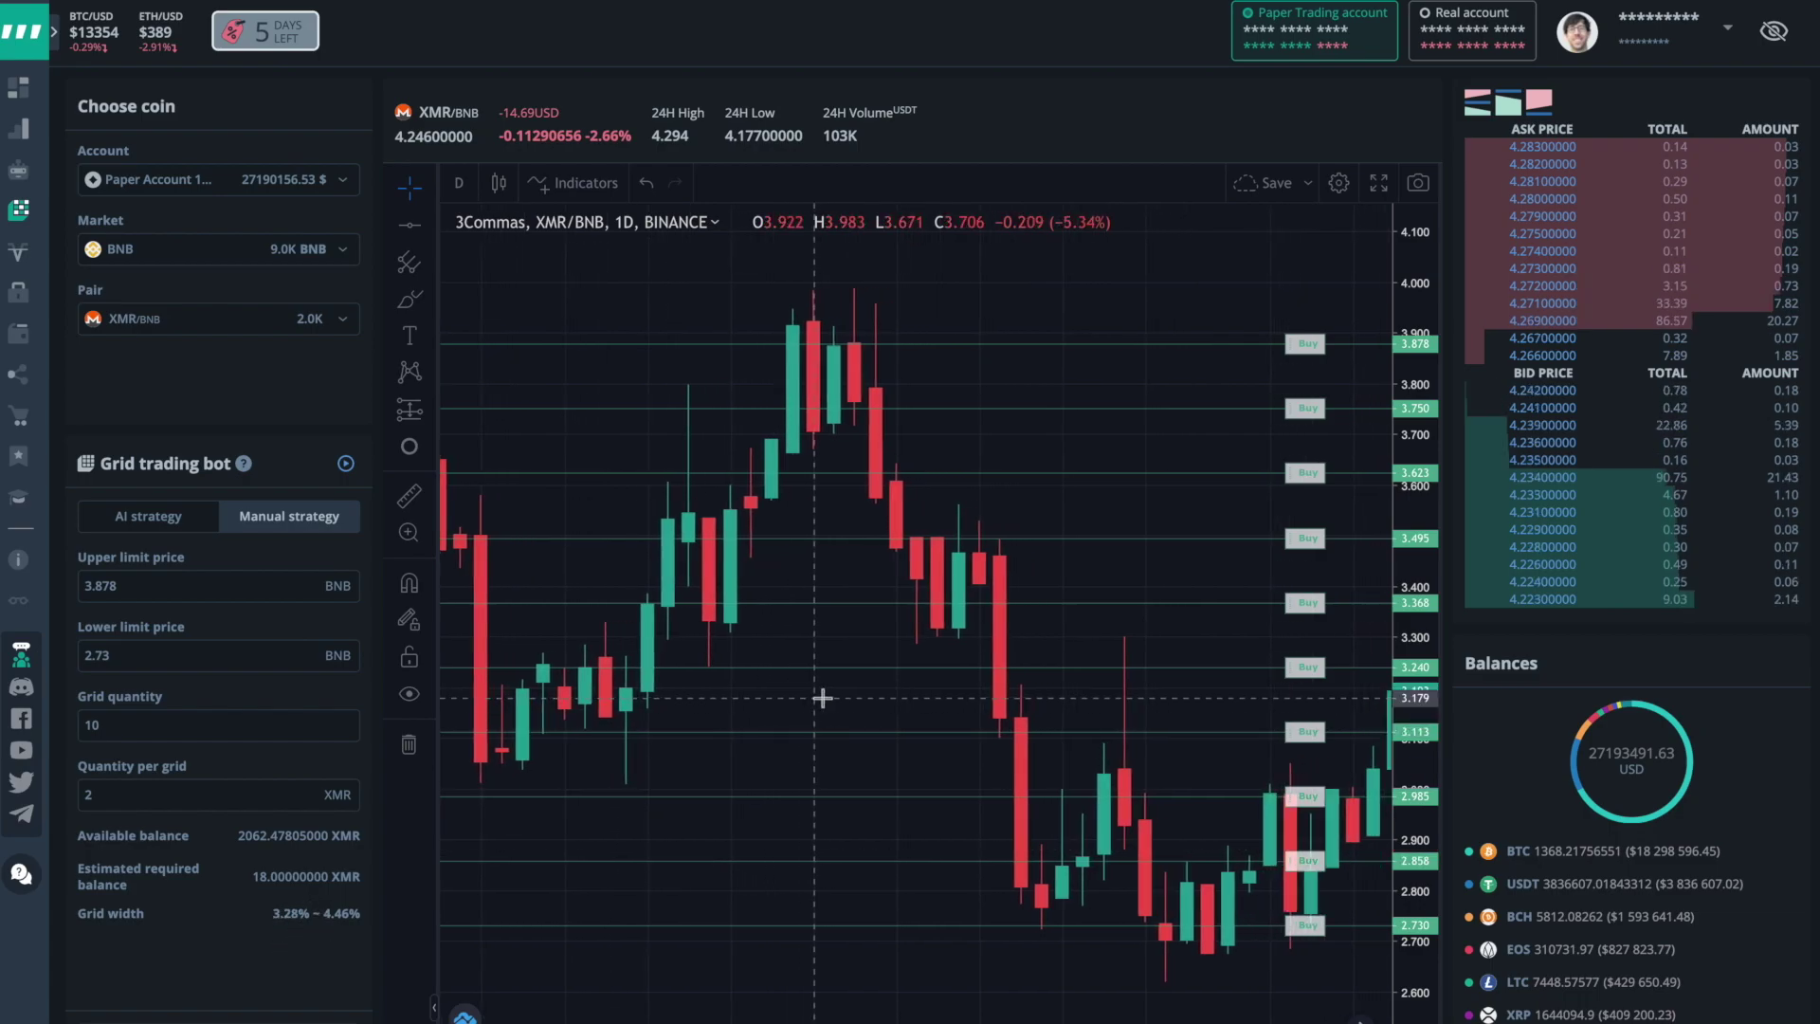
pyautogui.hscroll(8, 822, 698)
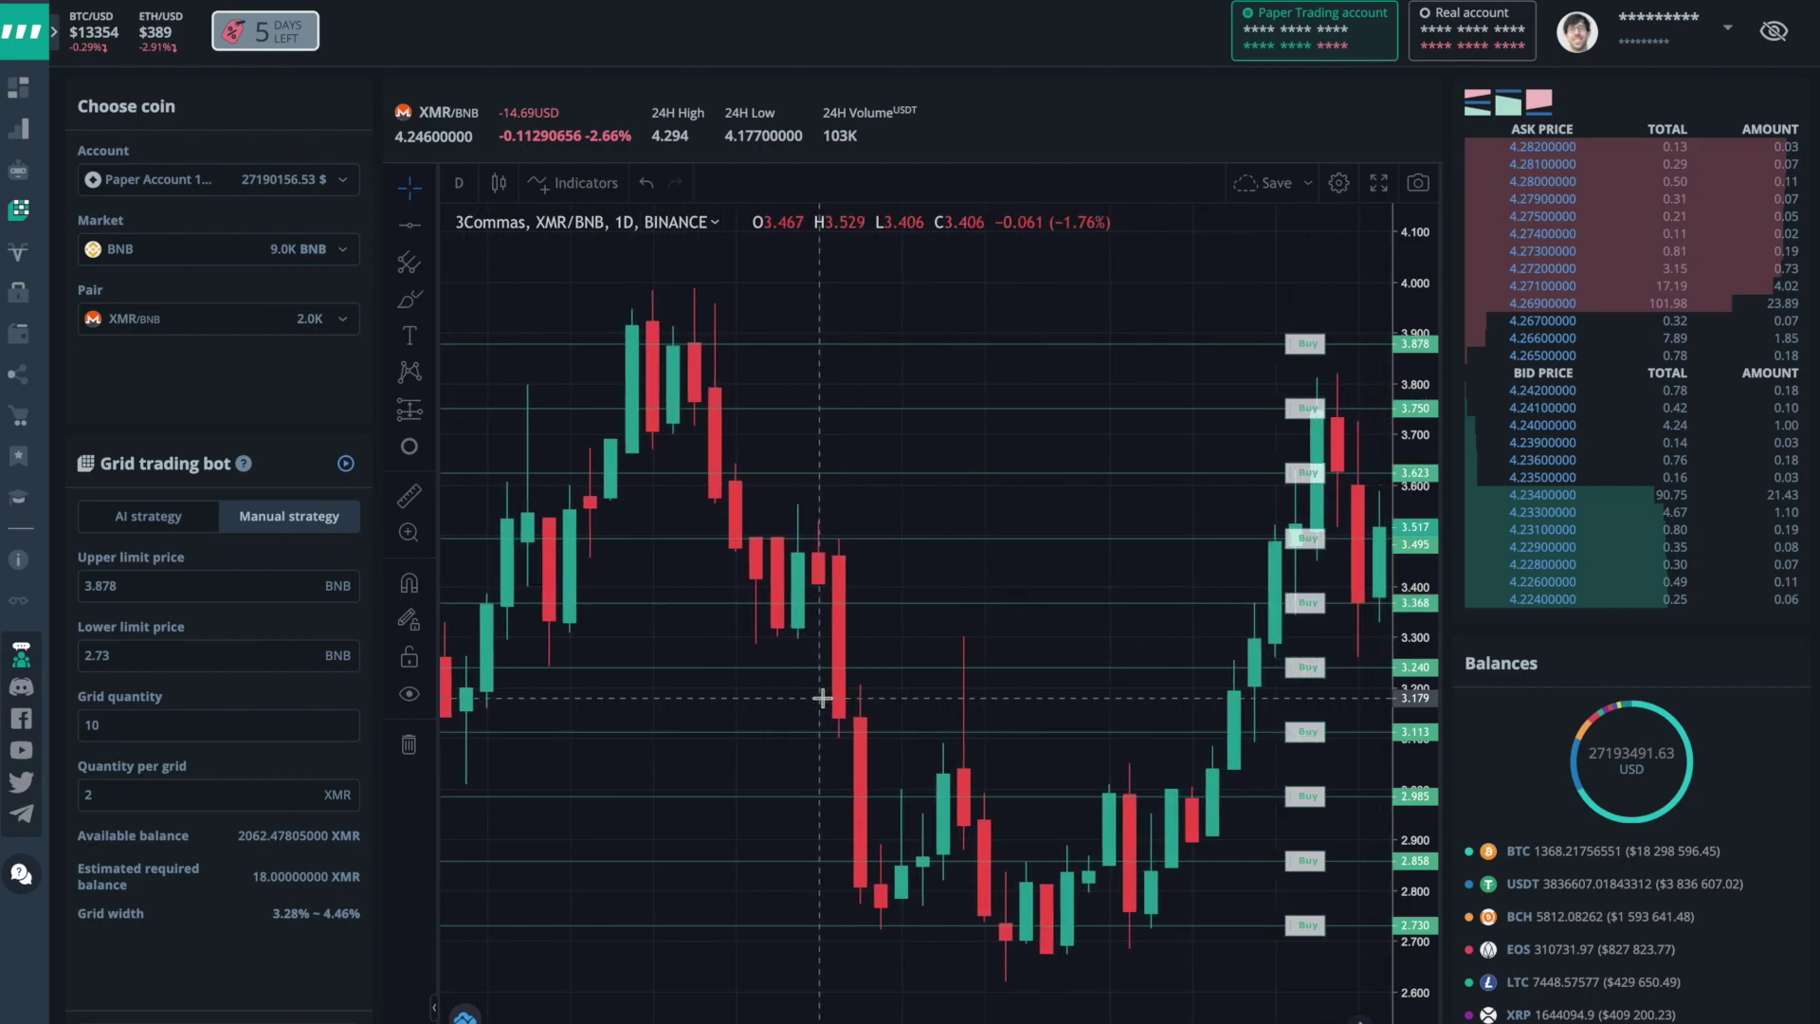
pyautogui.hscroll(8, 822, 698)
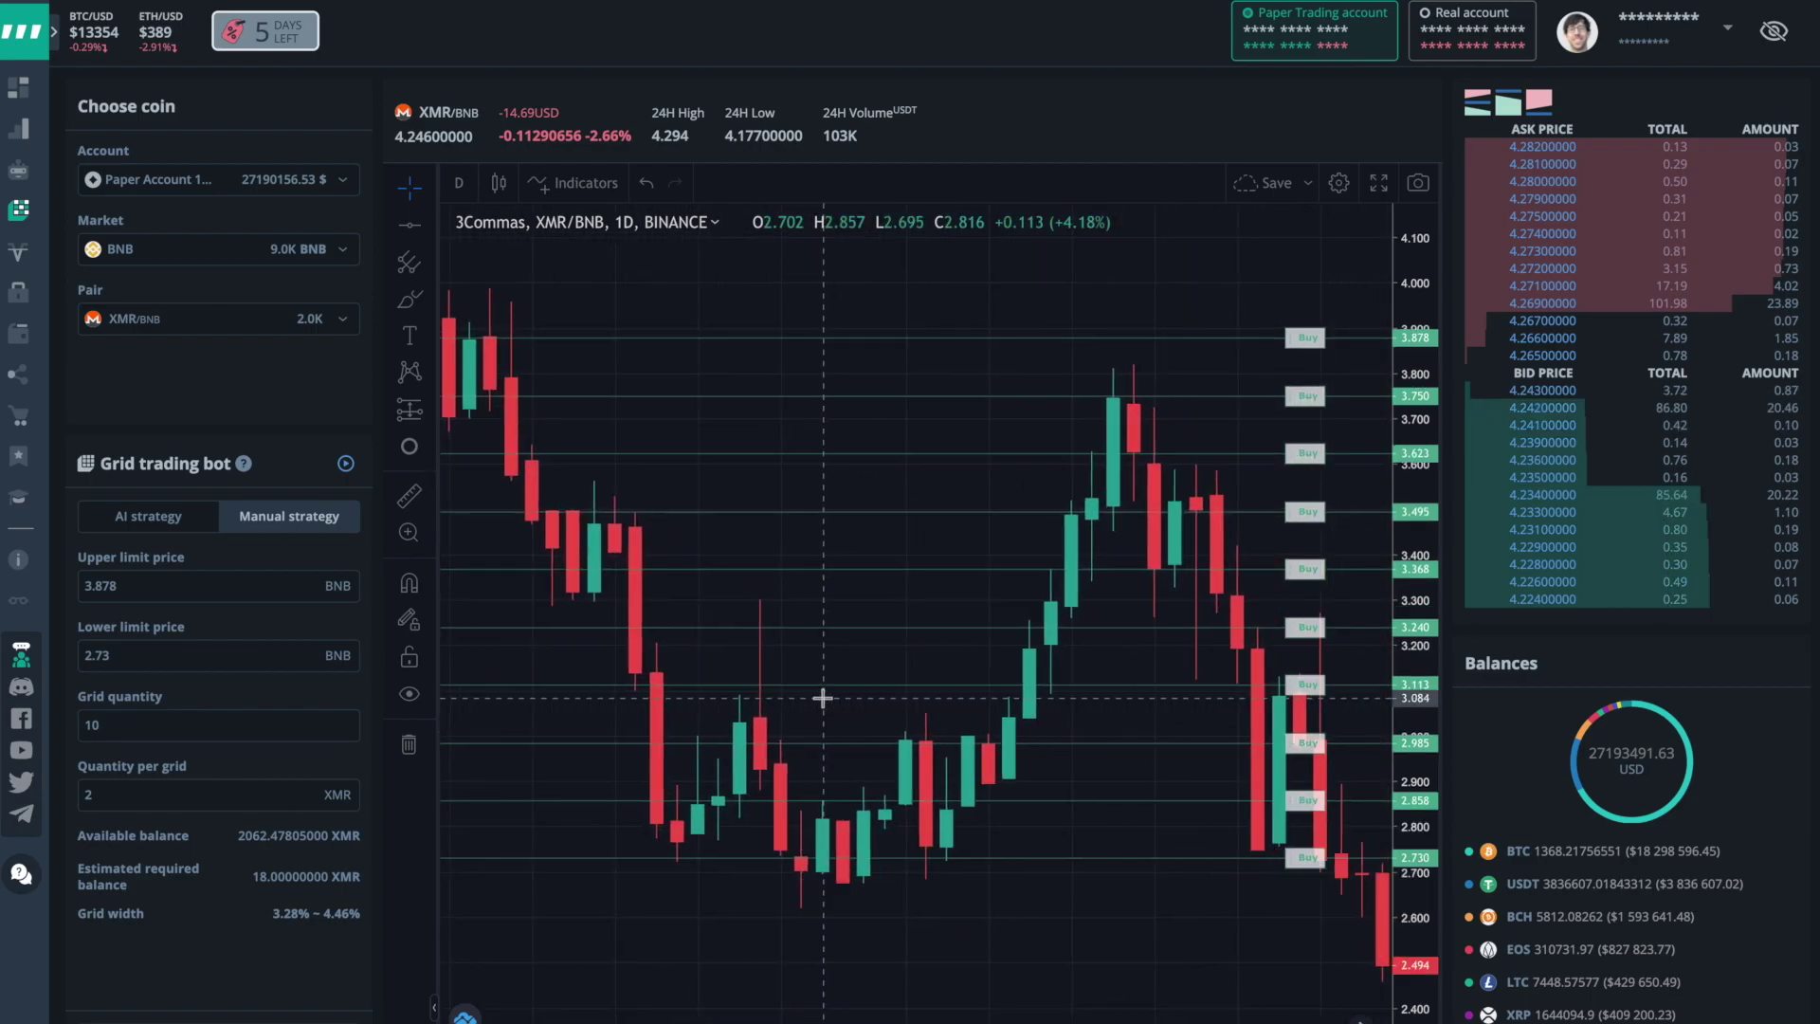
pyautogui.hscroll(12, 822, 697)
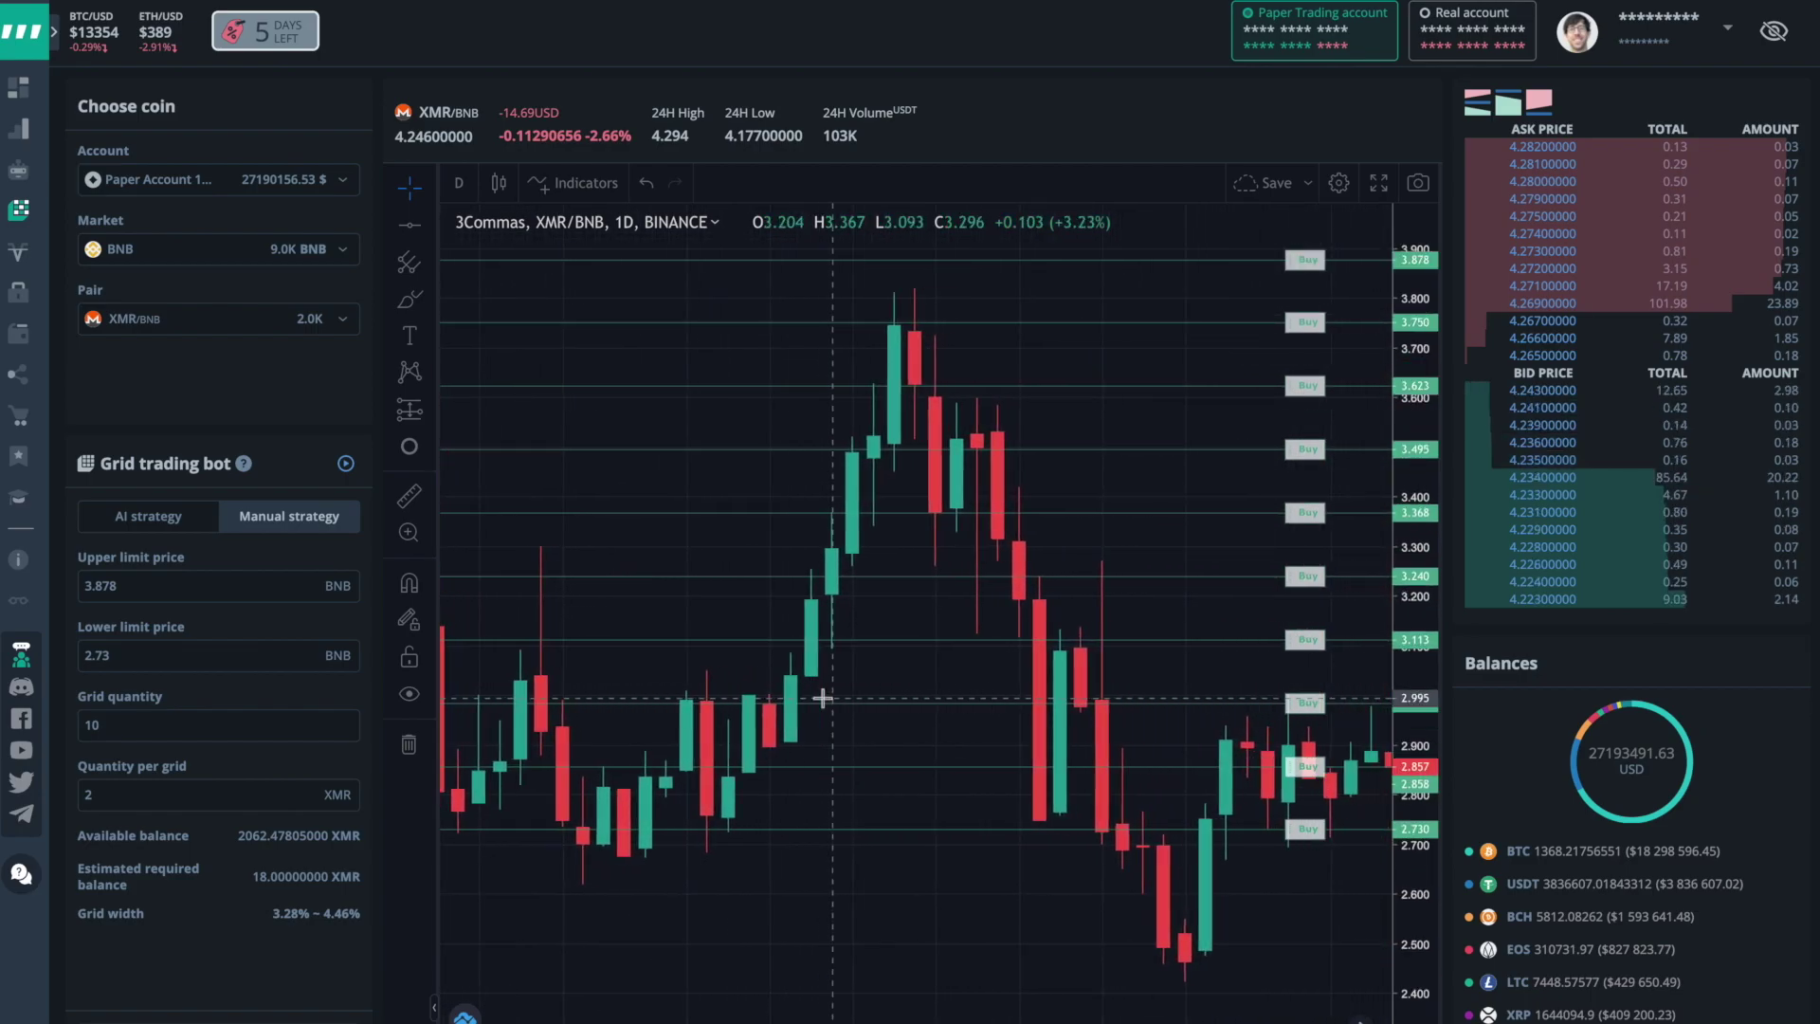
pyautogui.hscroll(12, 822, 698)
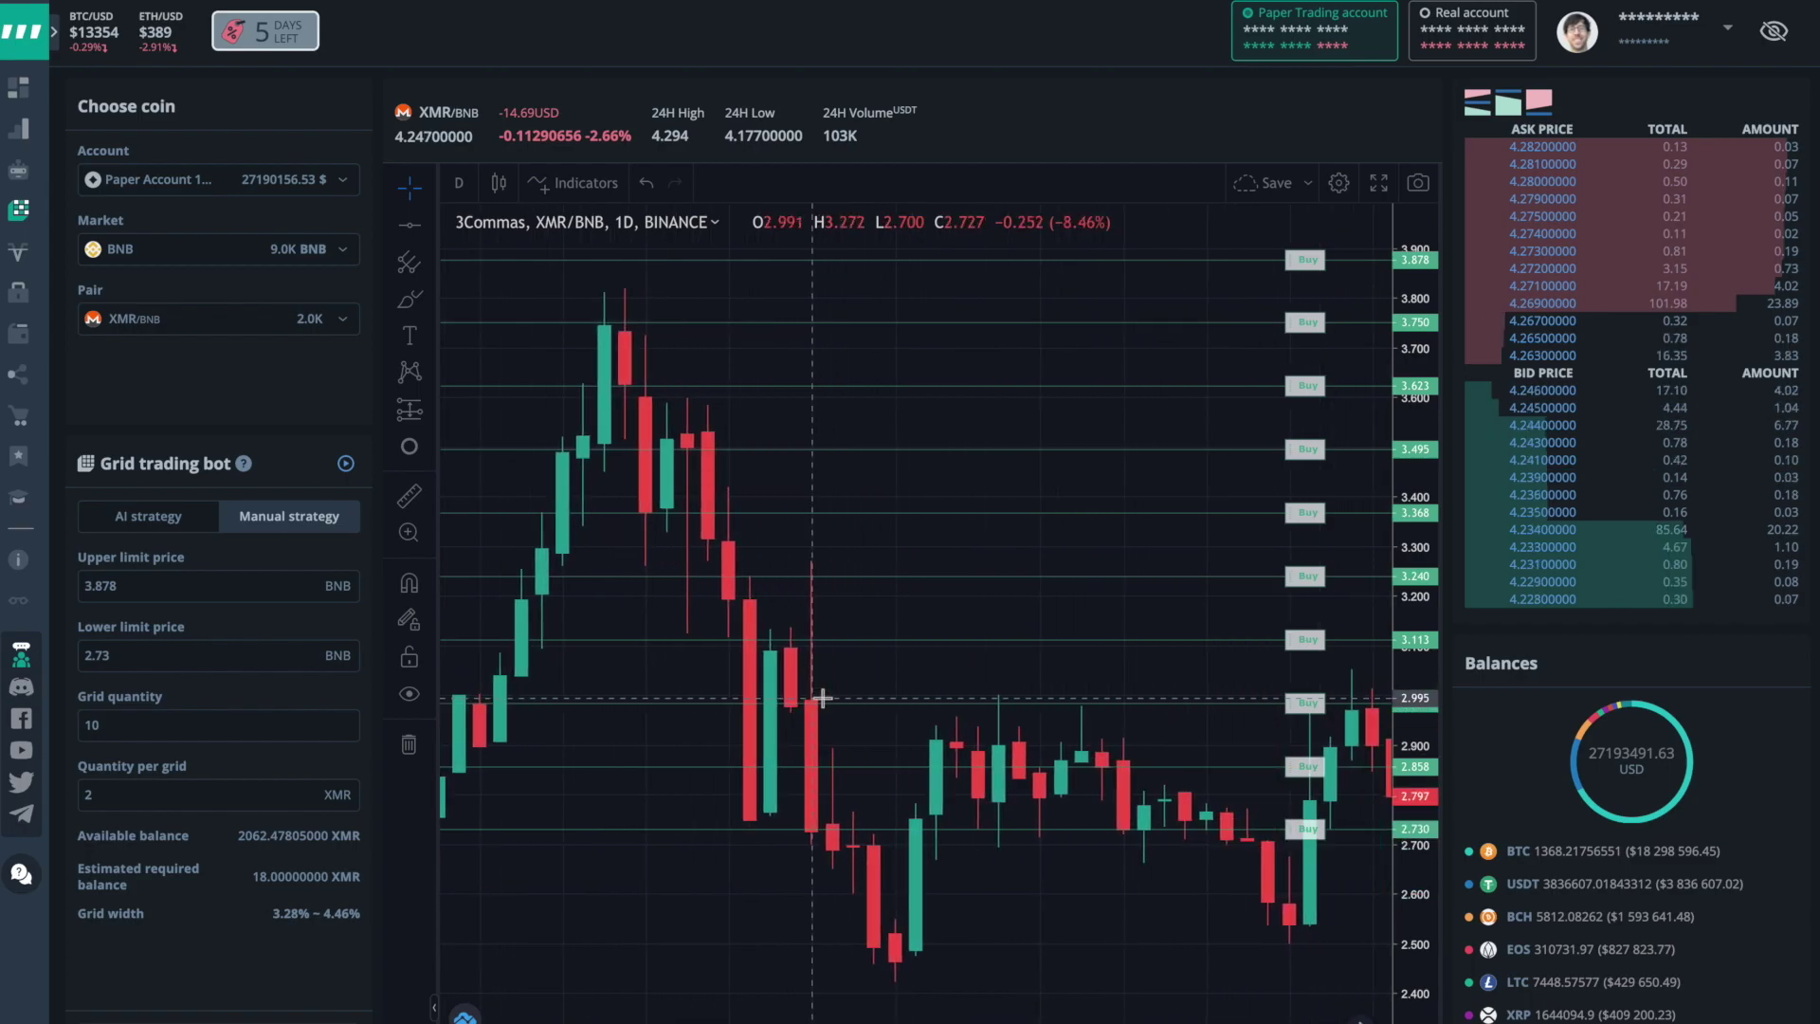
pyautogui.hscroll(12, 821, 698)
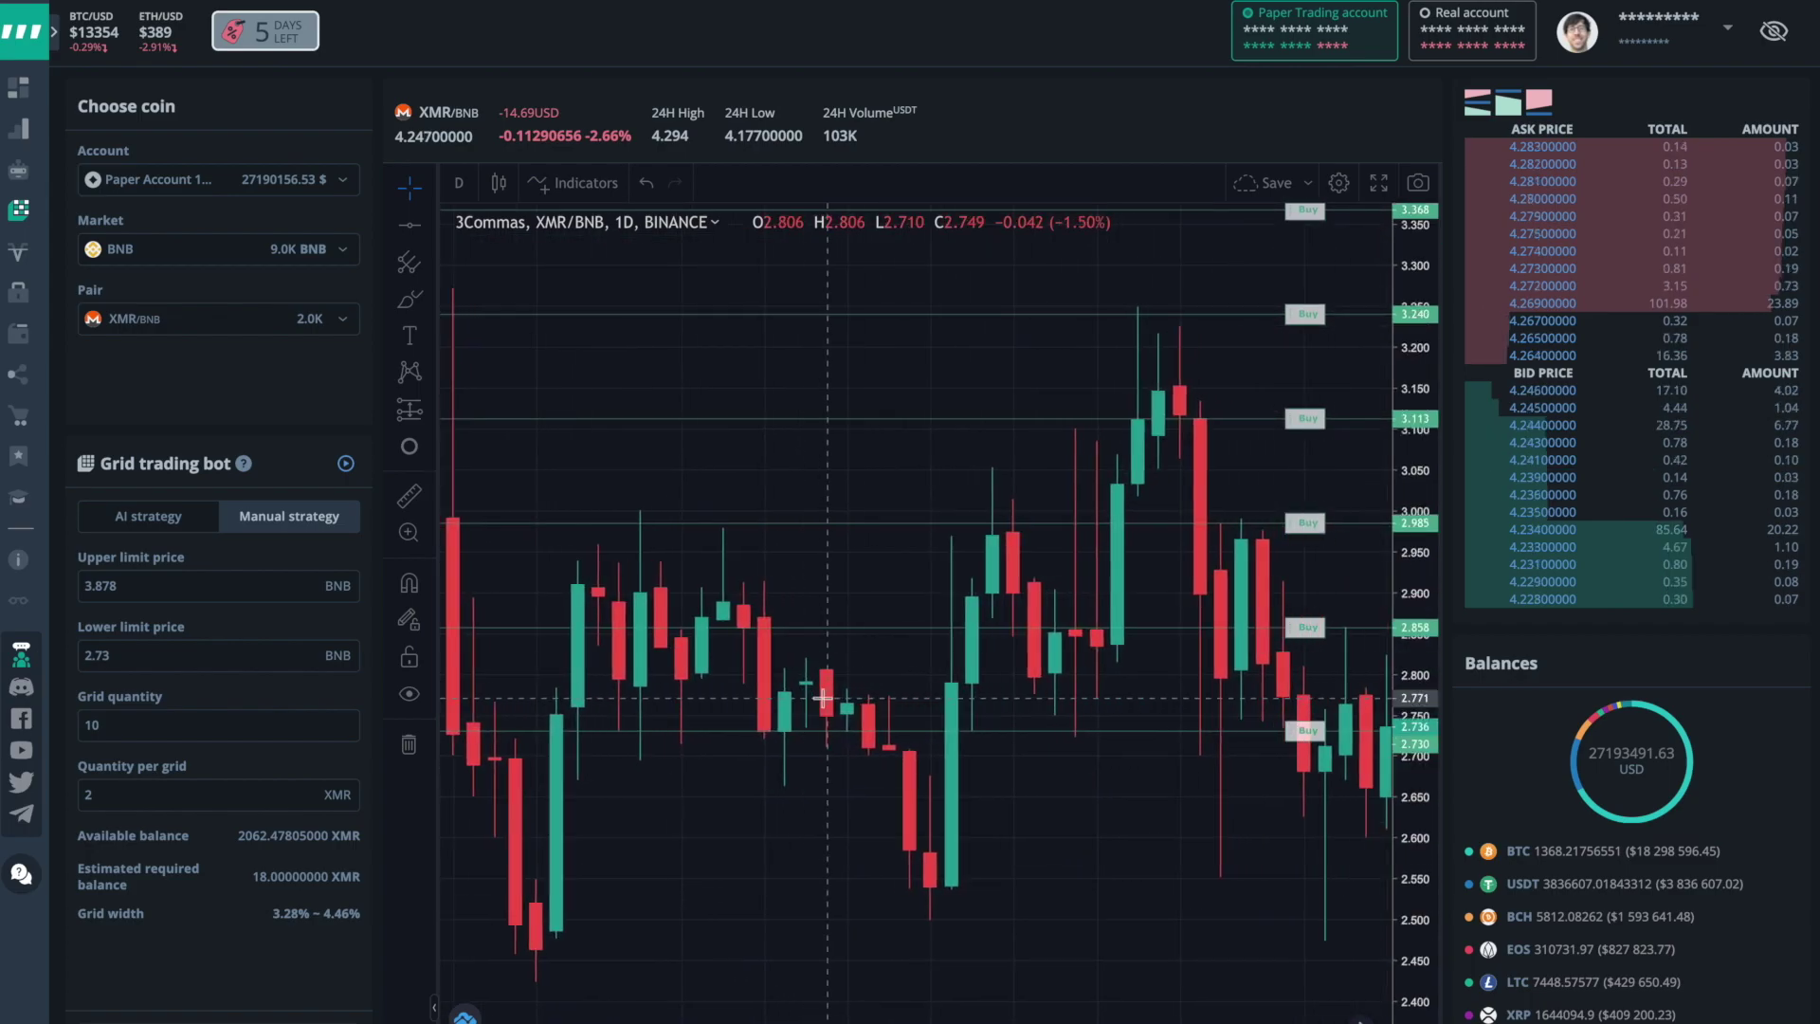
pyautogui.hscroll(12, 822, 697)
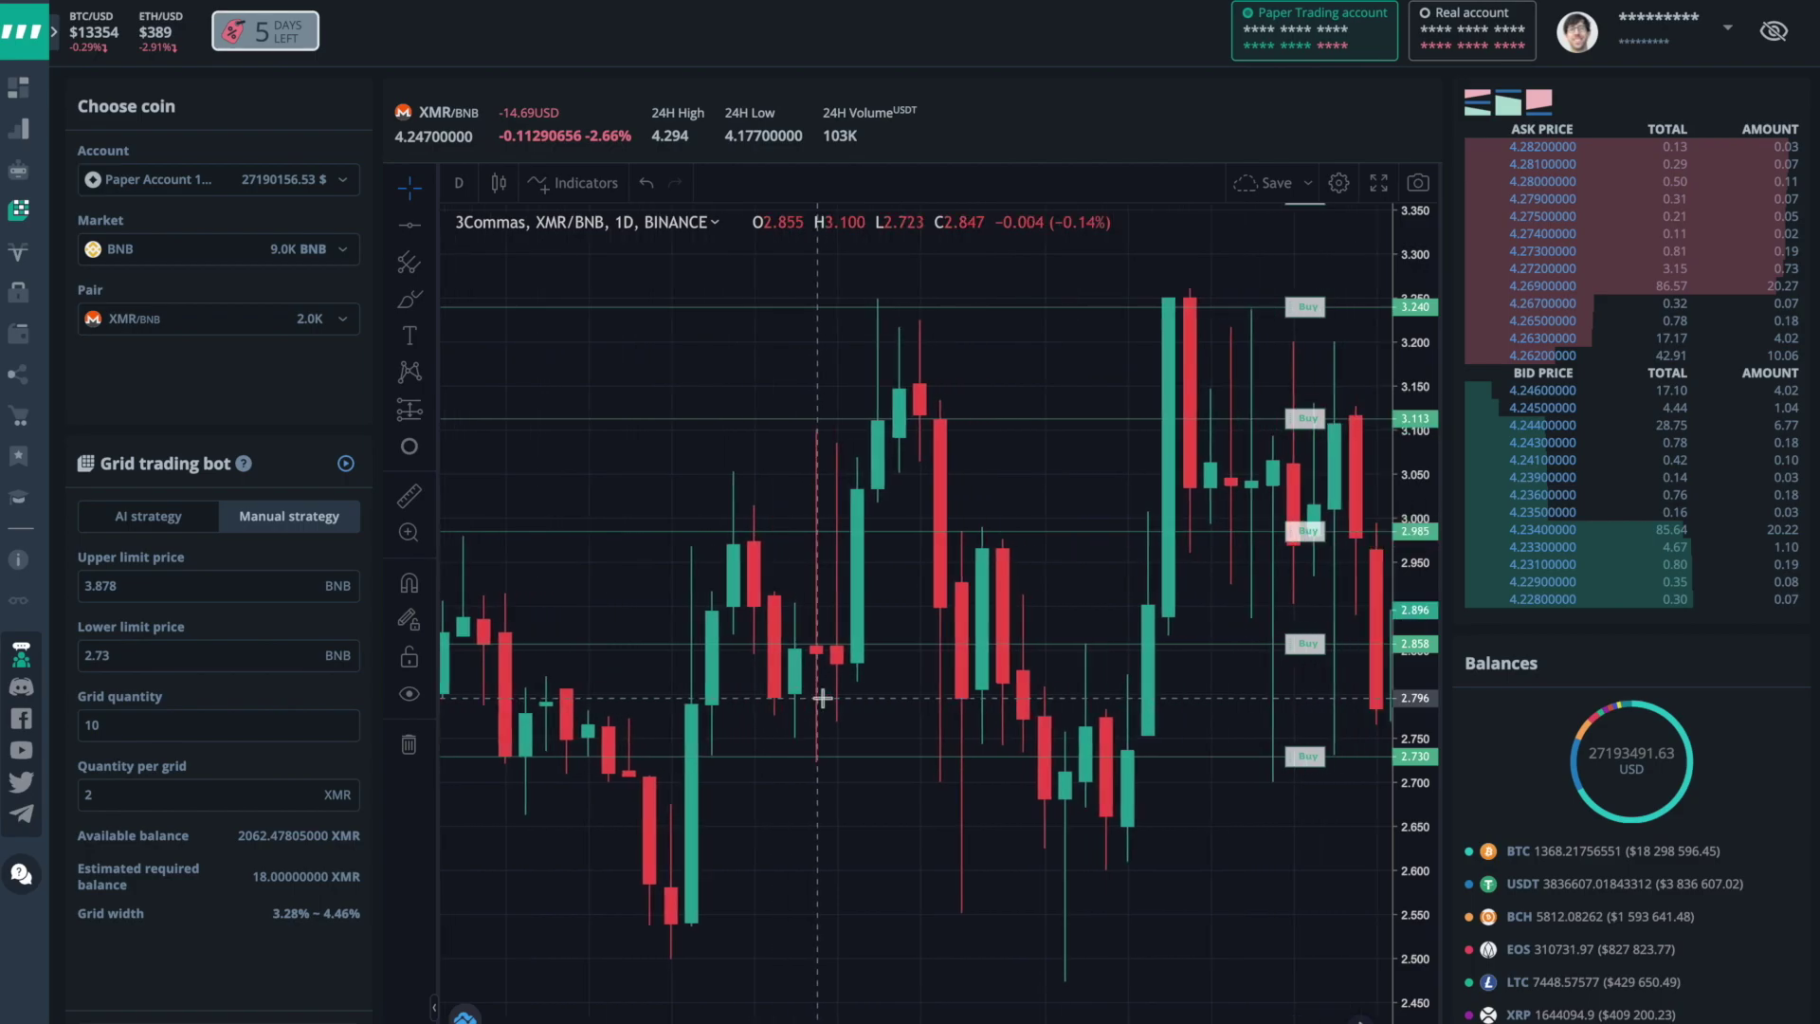
pyautogui.hscroll(6, 822, 698)
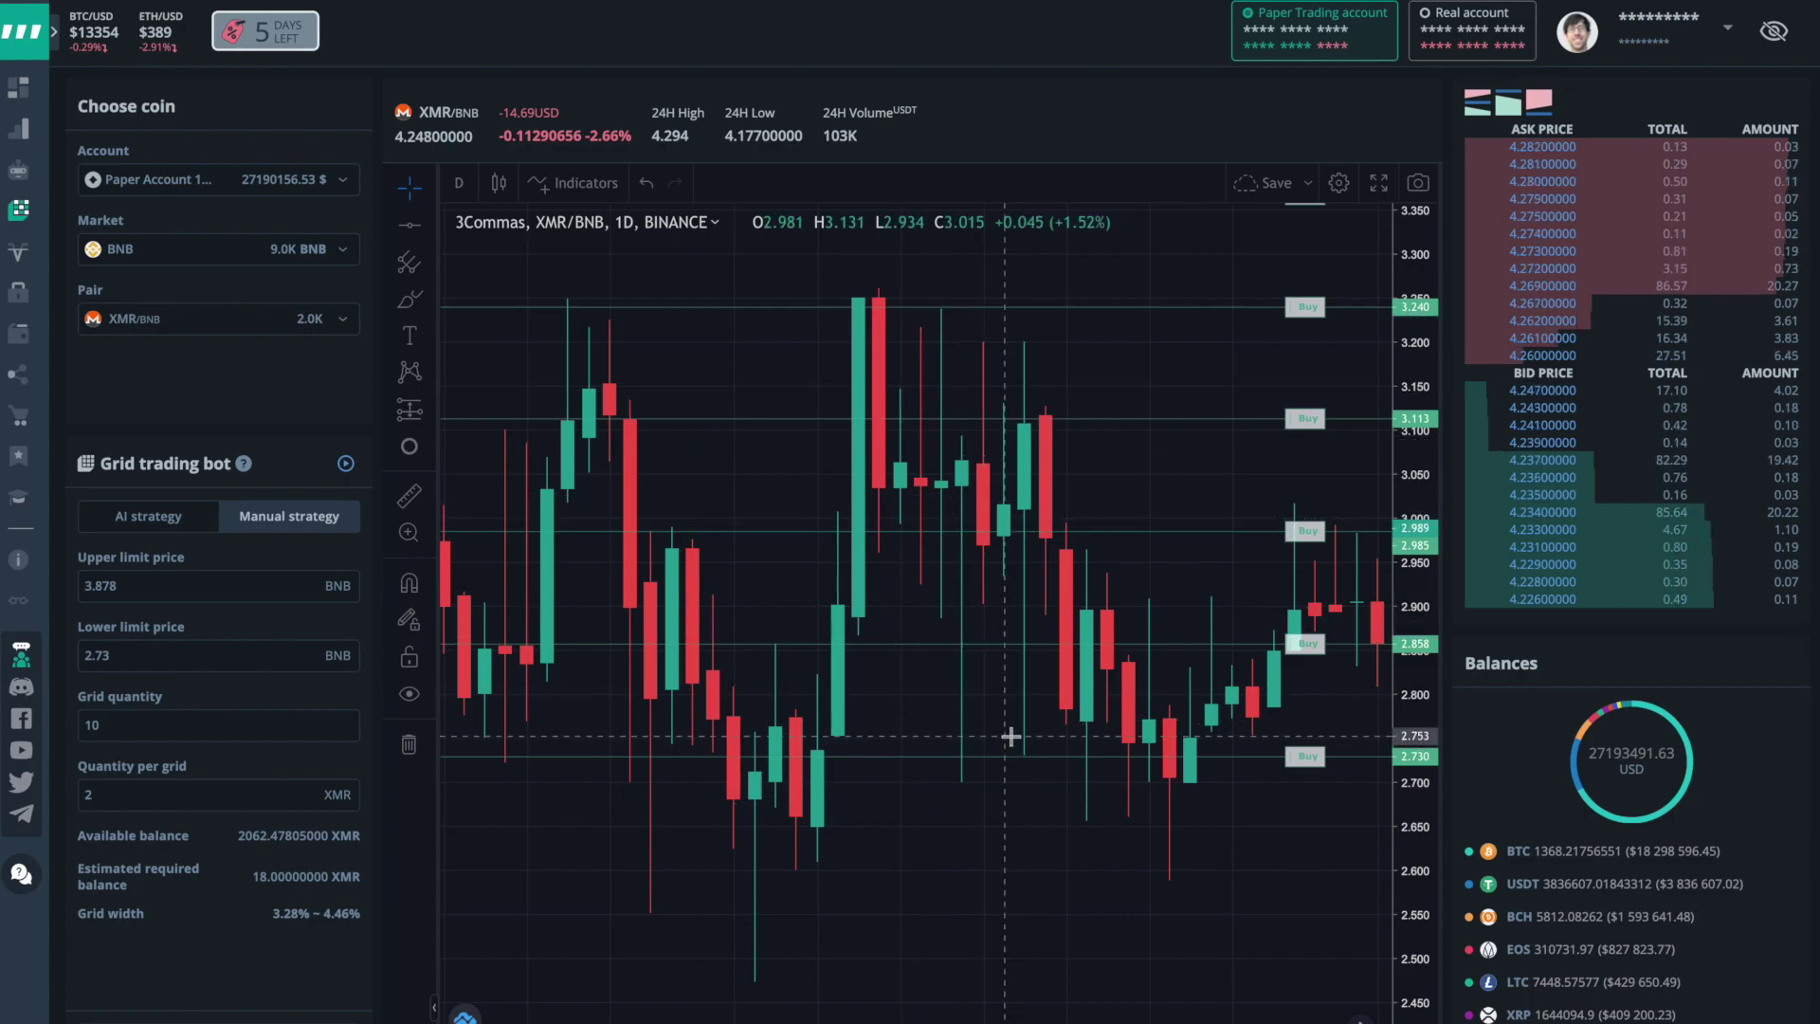
pyautogui.hscroll(6, 1010, 737)
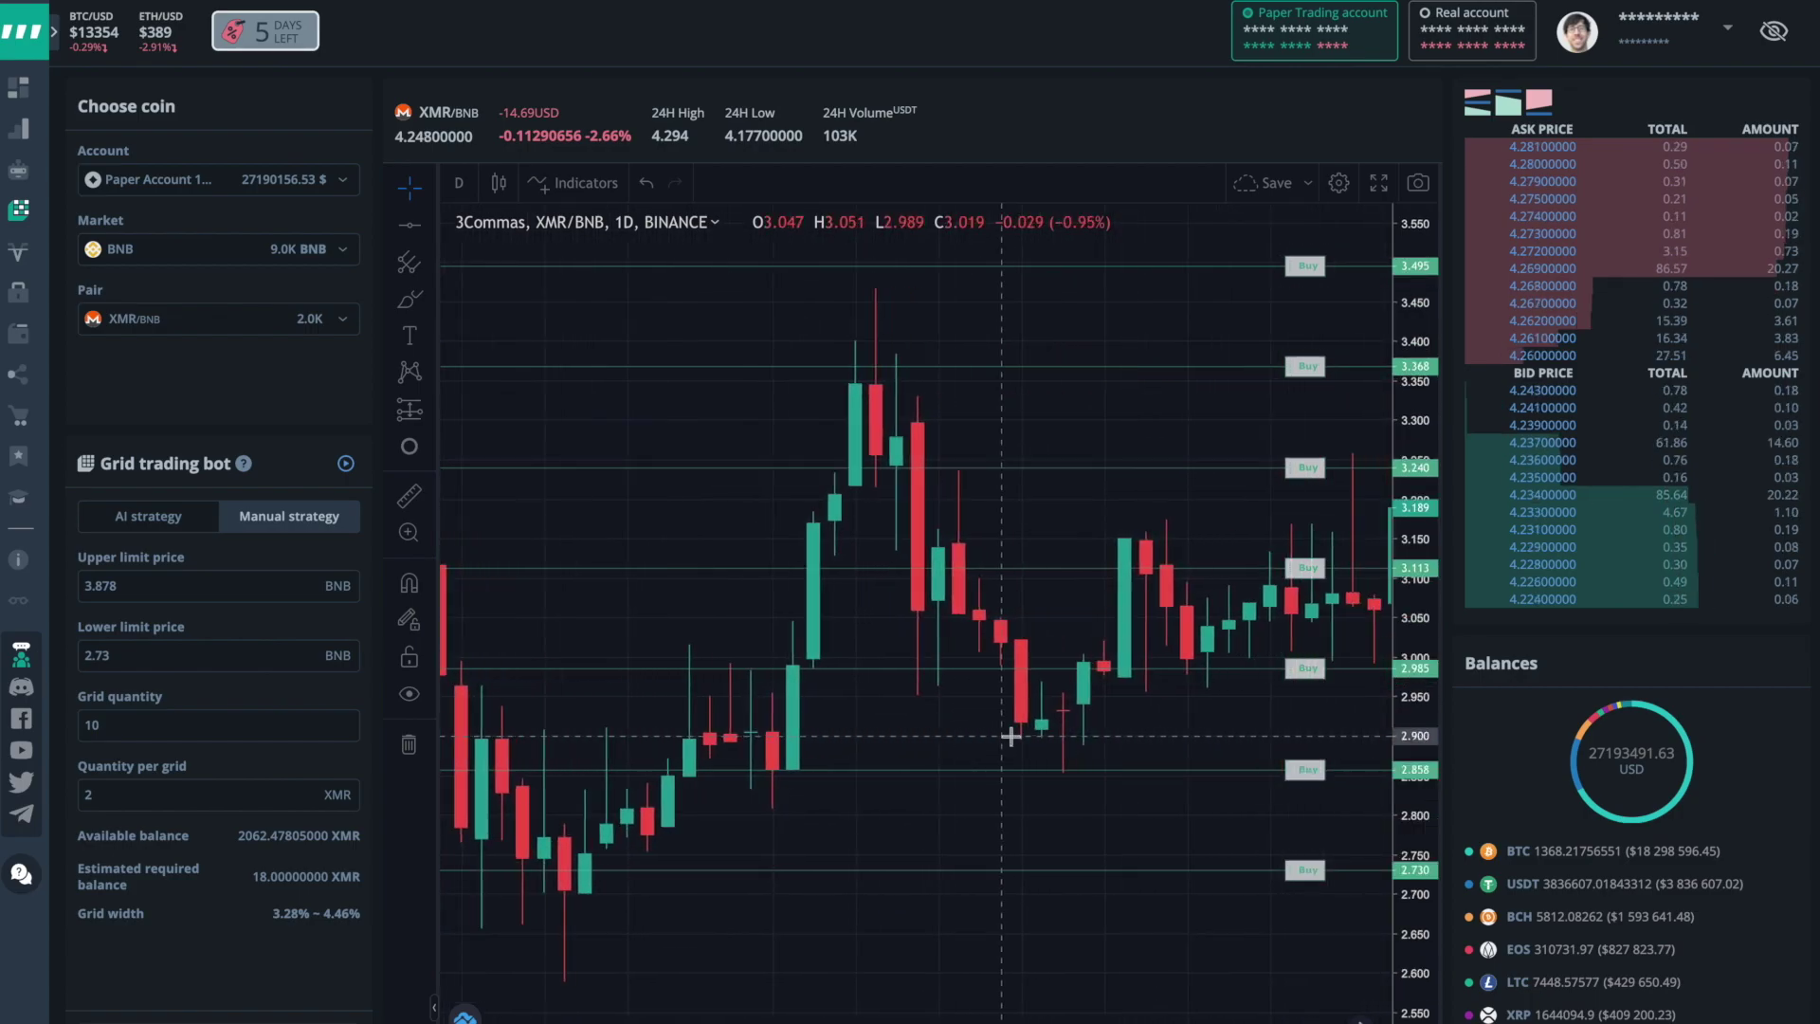
pyautogui.hscroll(20, 1011, 737)
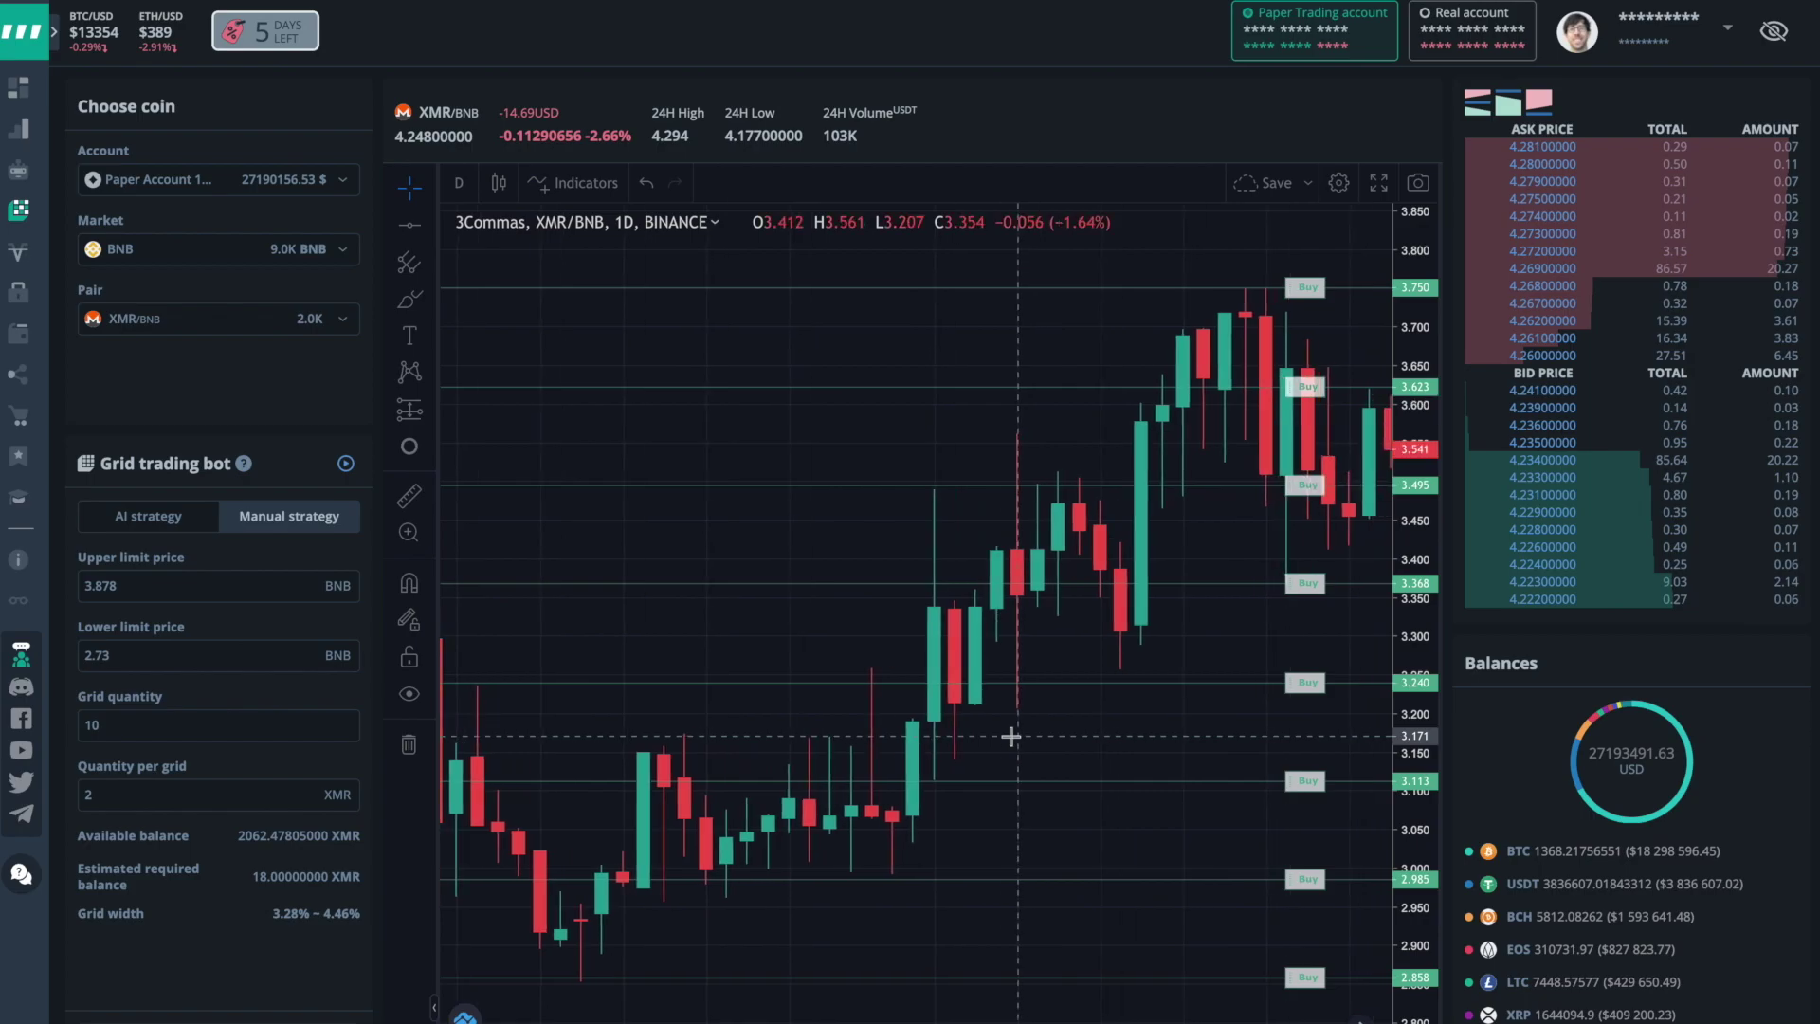
pyautogui.hscroll(8, 1010, 737)
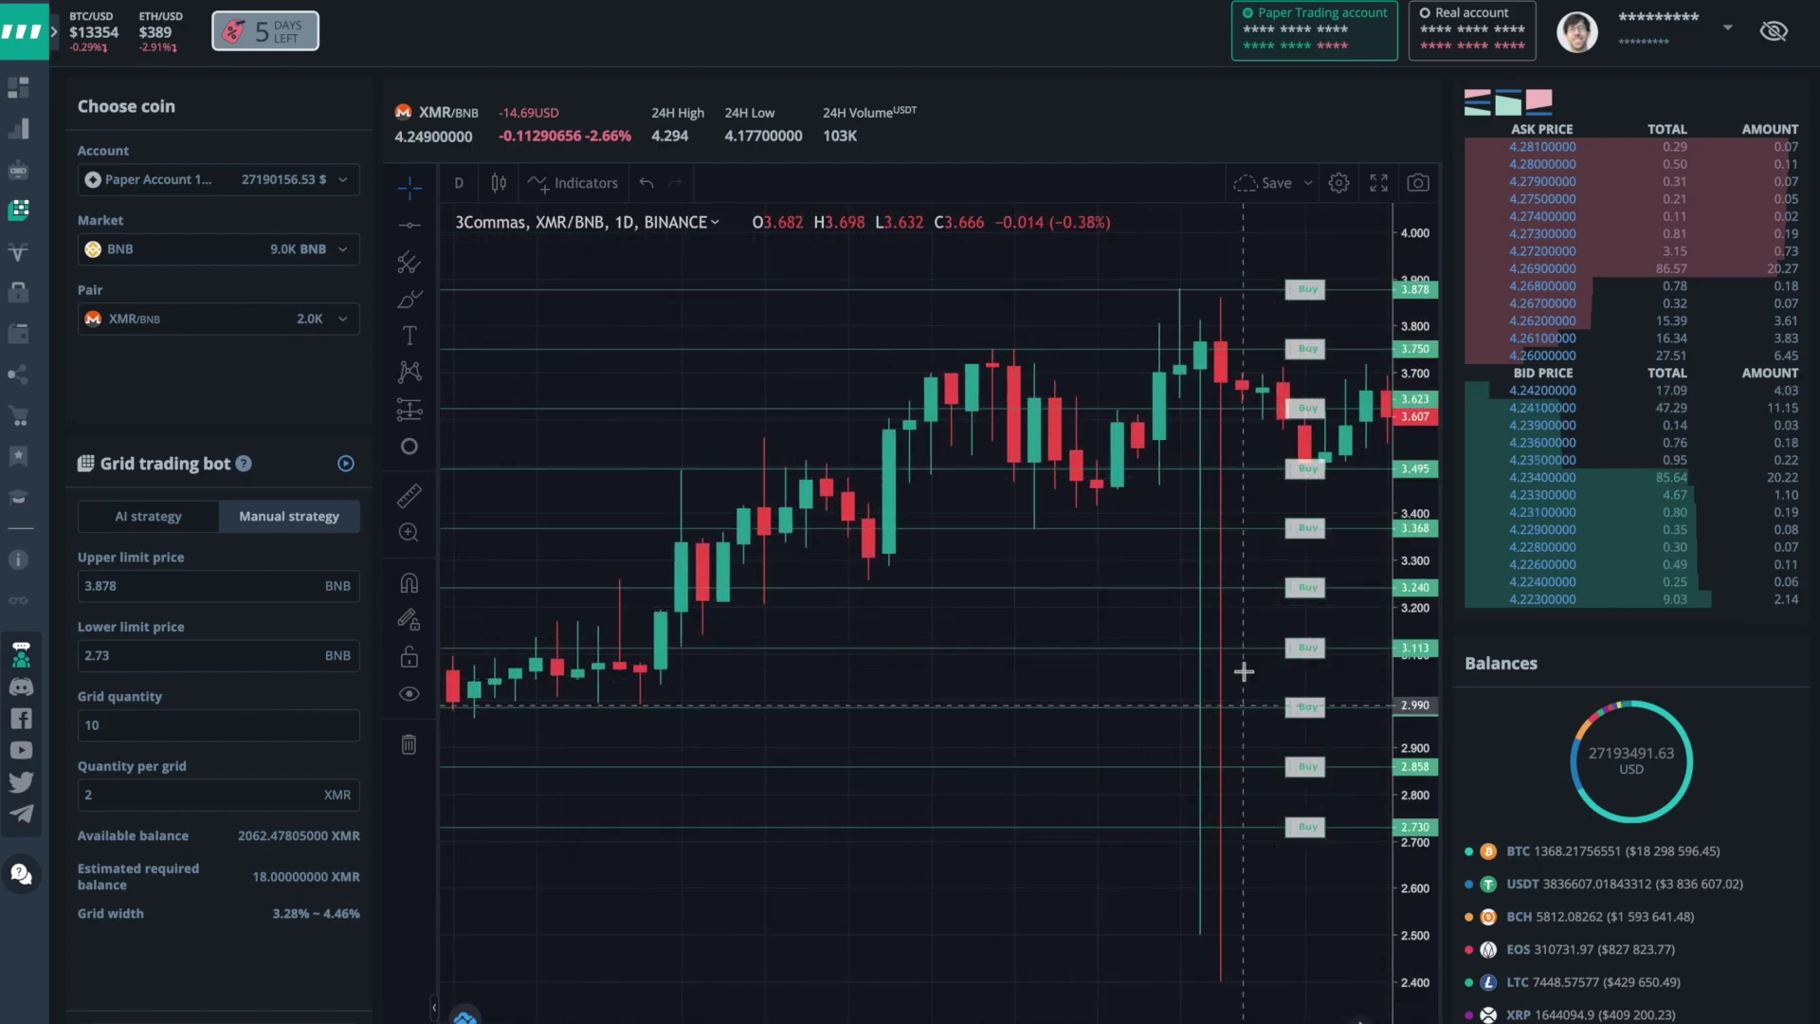
pyautogui.hscroll(15, 1204, 713)
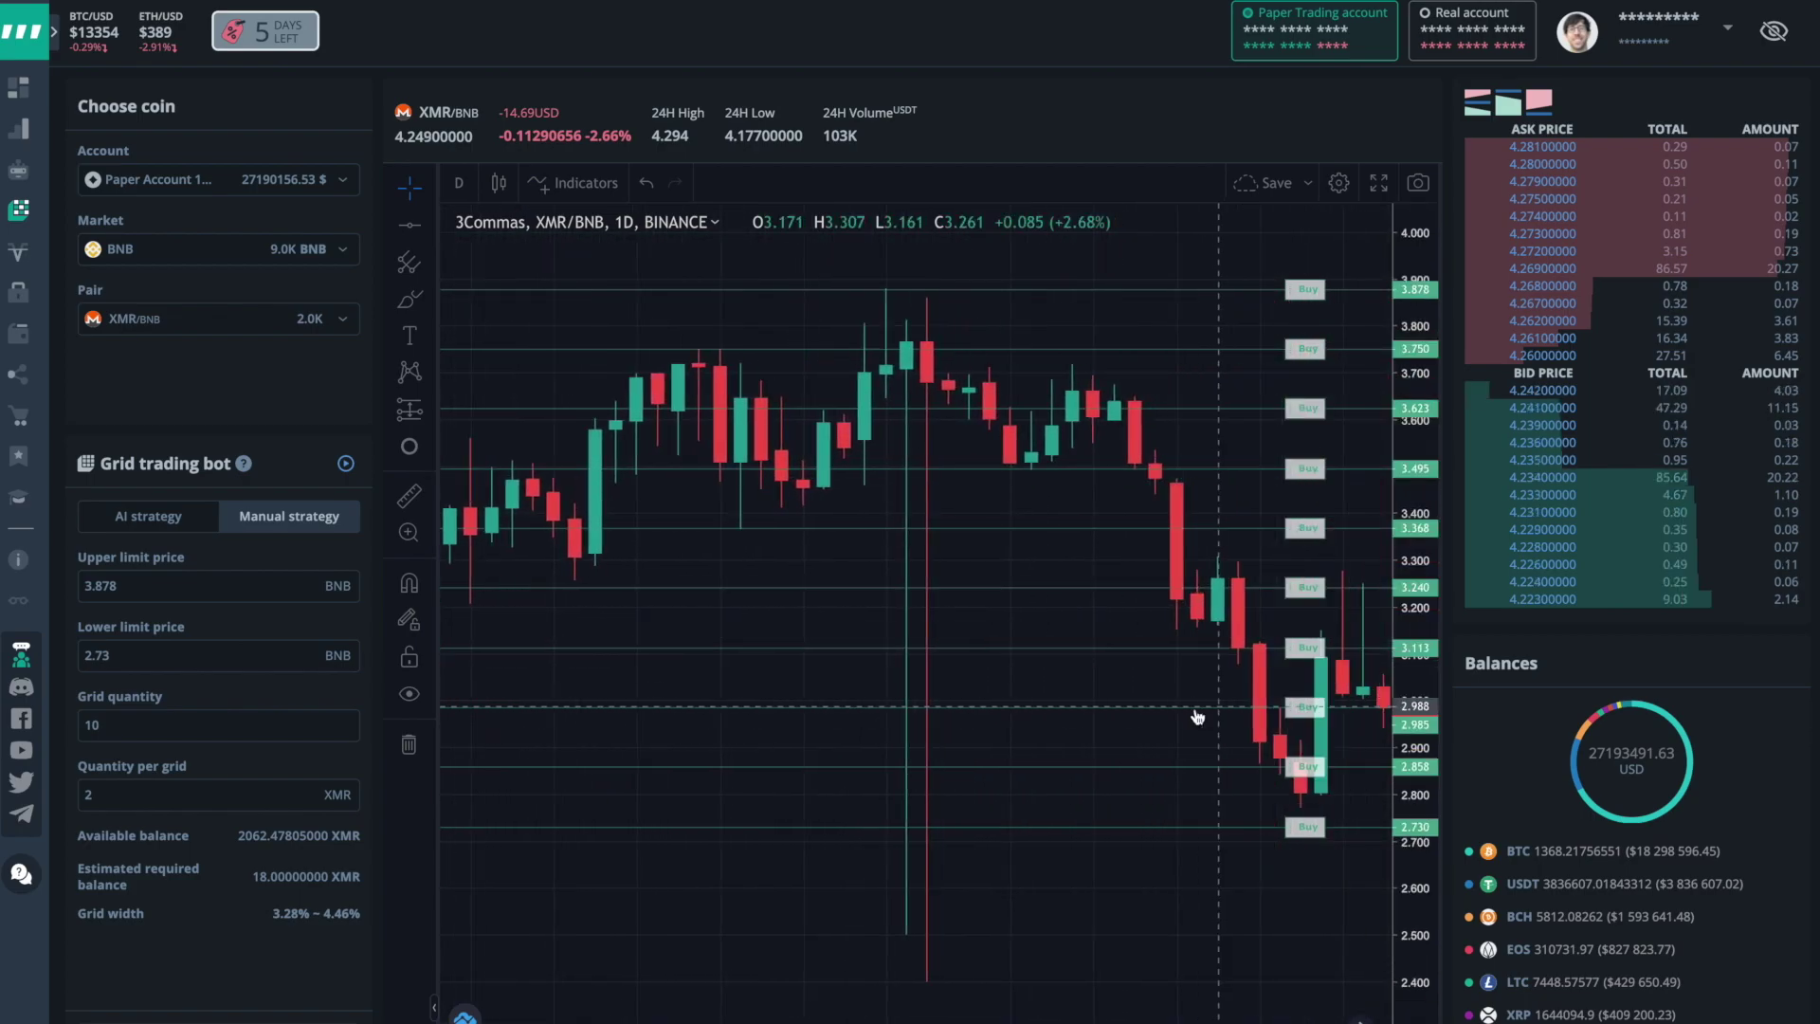
pyautogui.hscroll(15, 1191, 706)
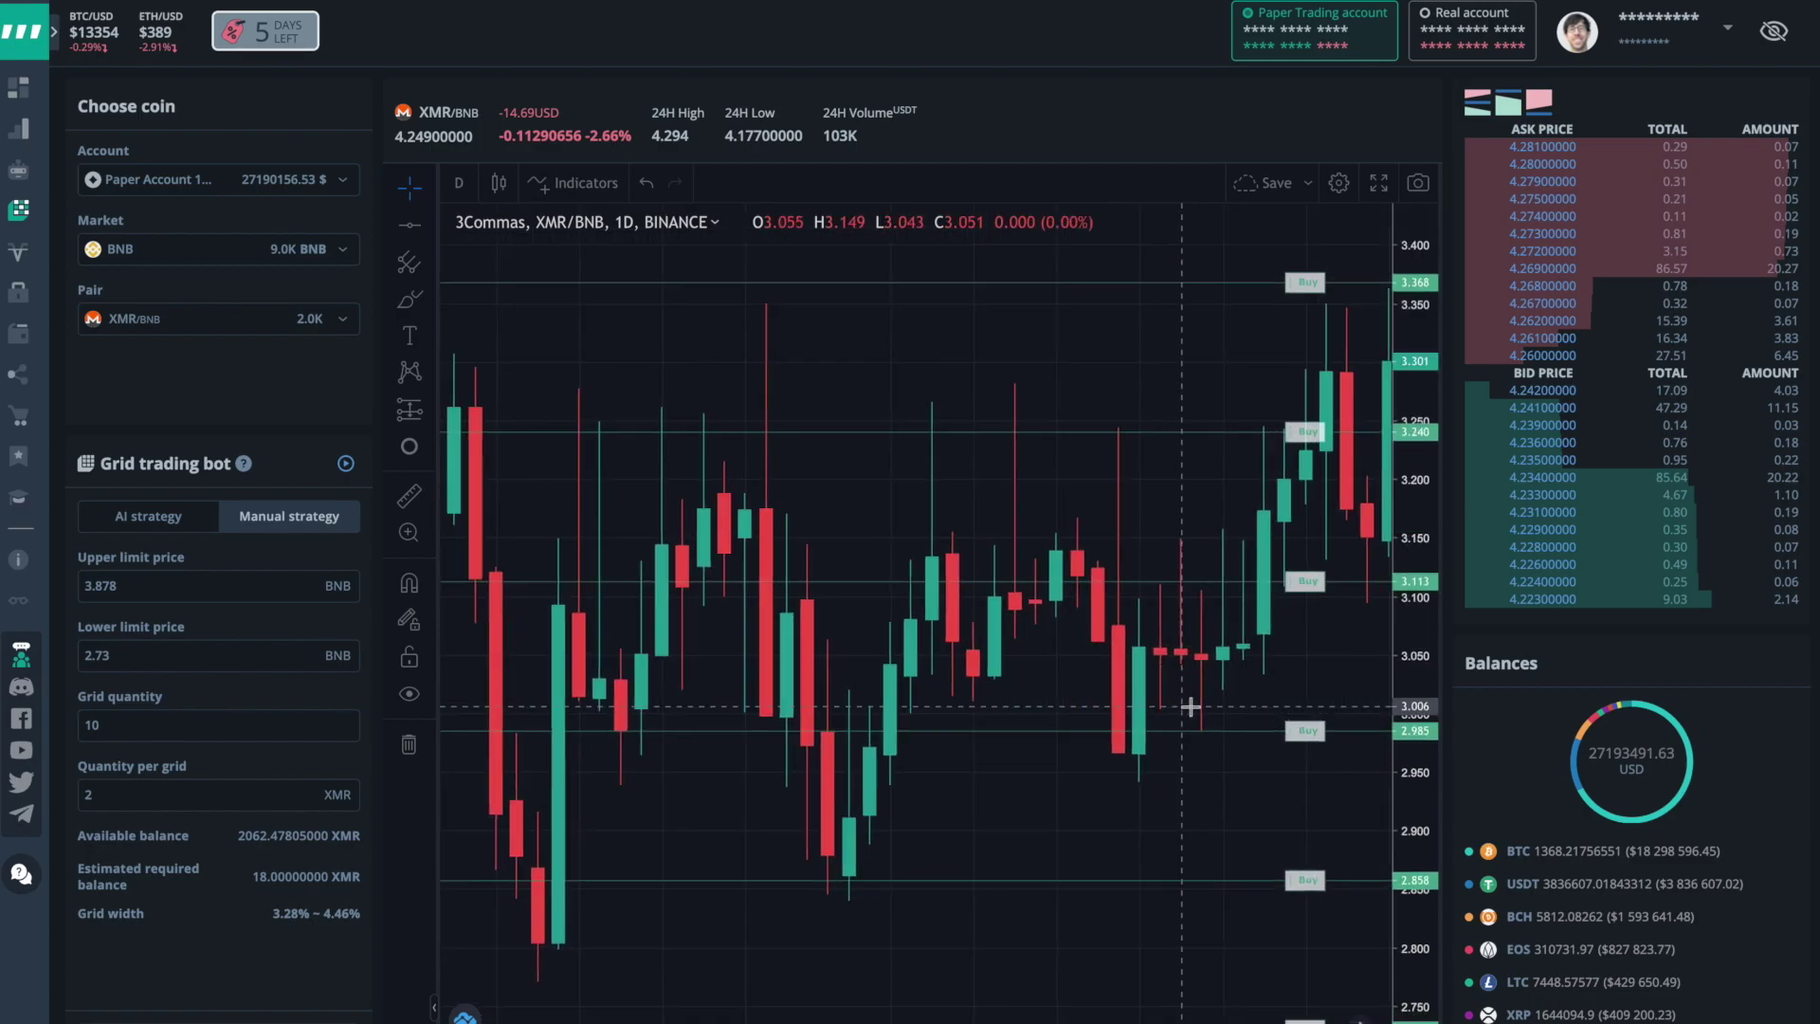
pyautogui.hscroll(8, 1191, 706)
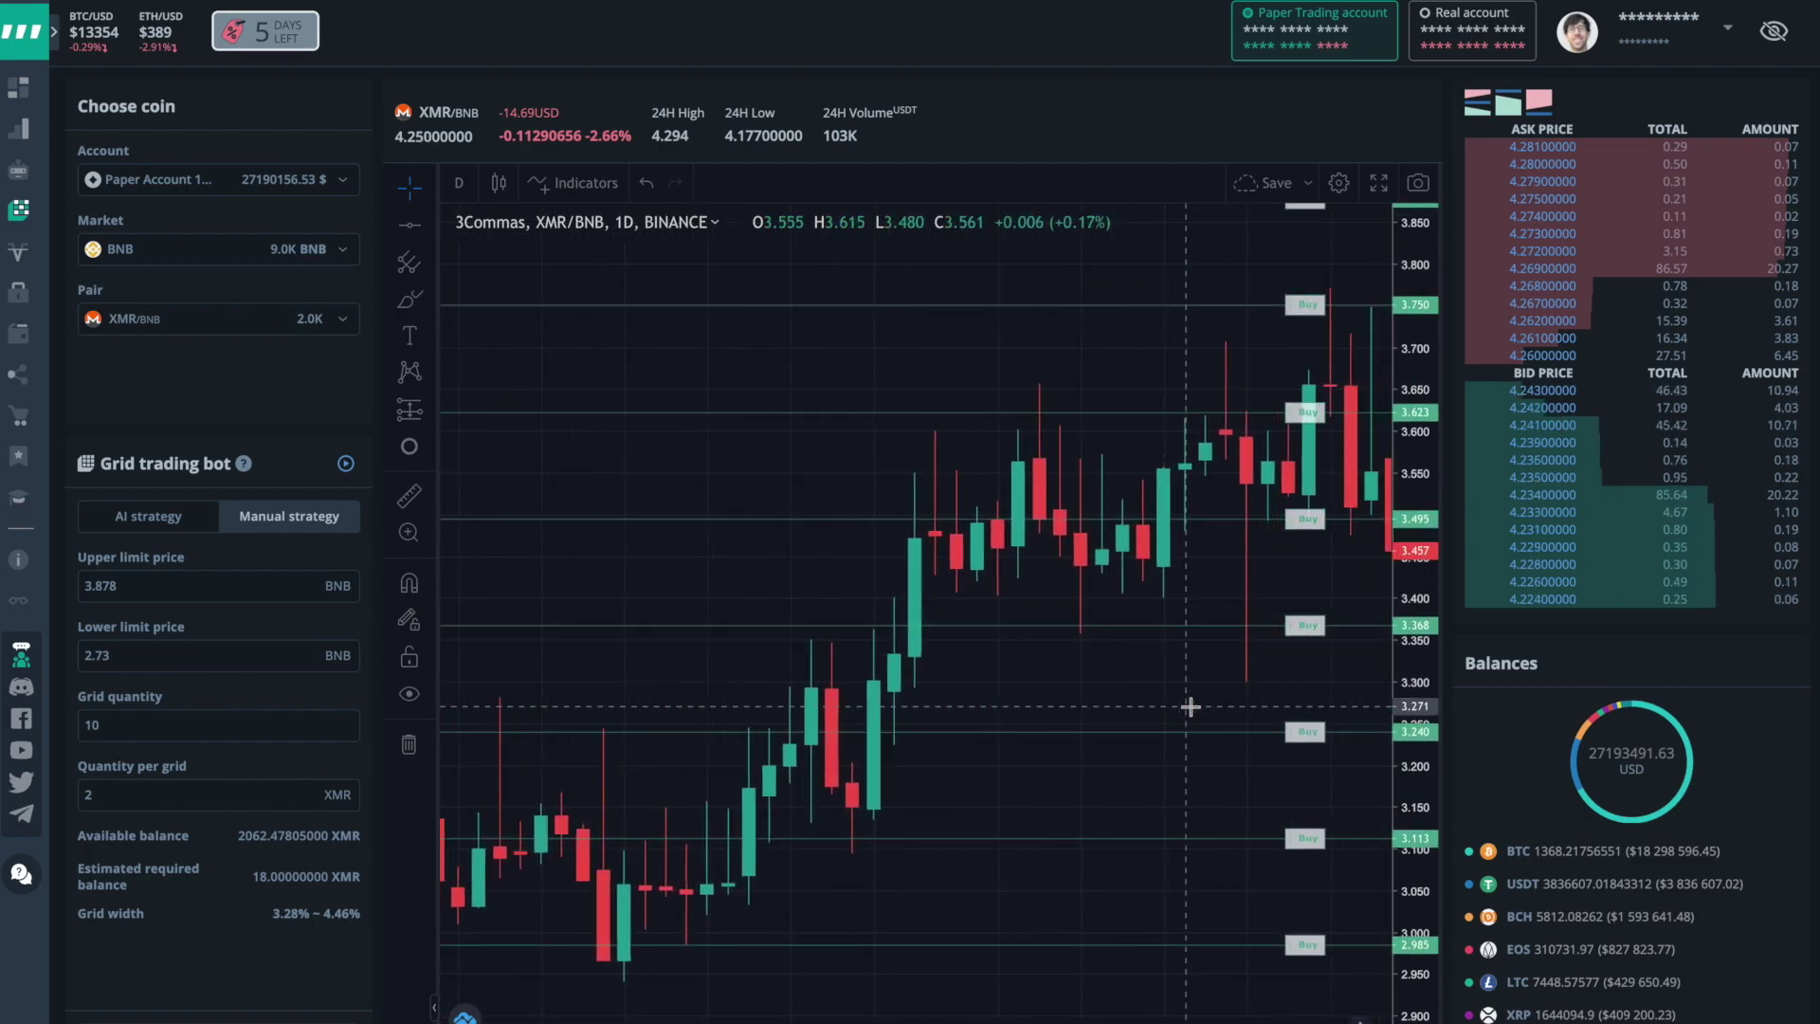
pyautogui.hscroll(15, 1191, 706)
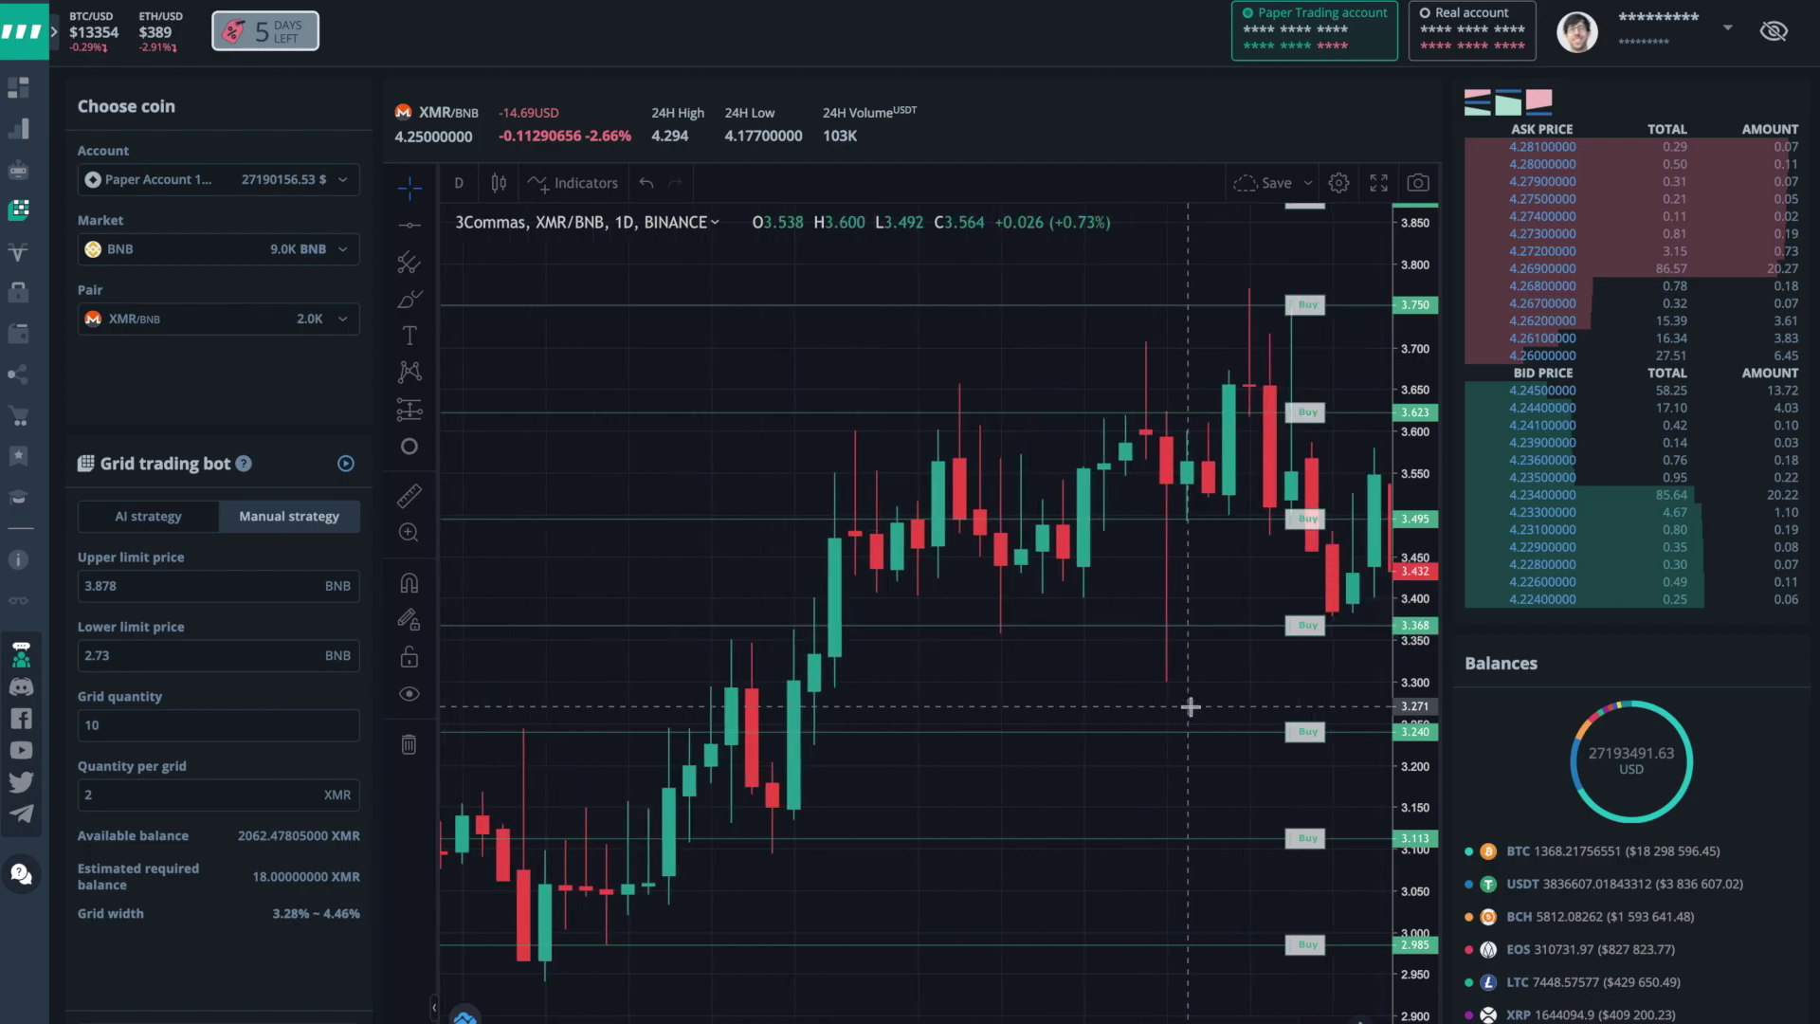
pyautogui.hscroll(15, 1191, 706)
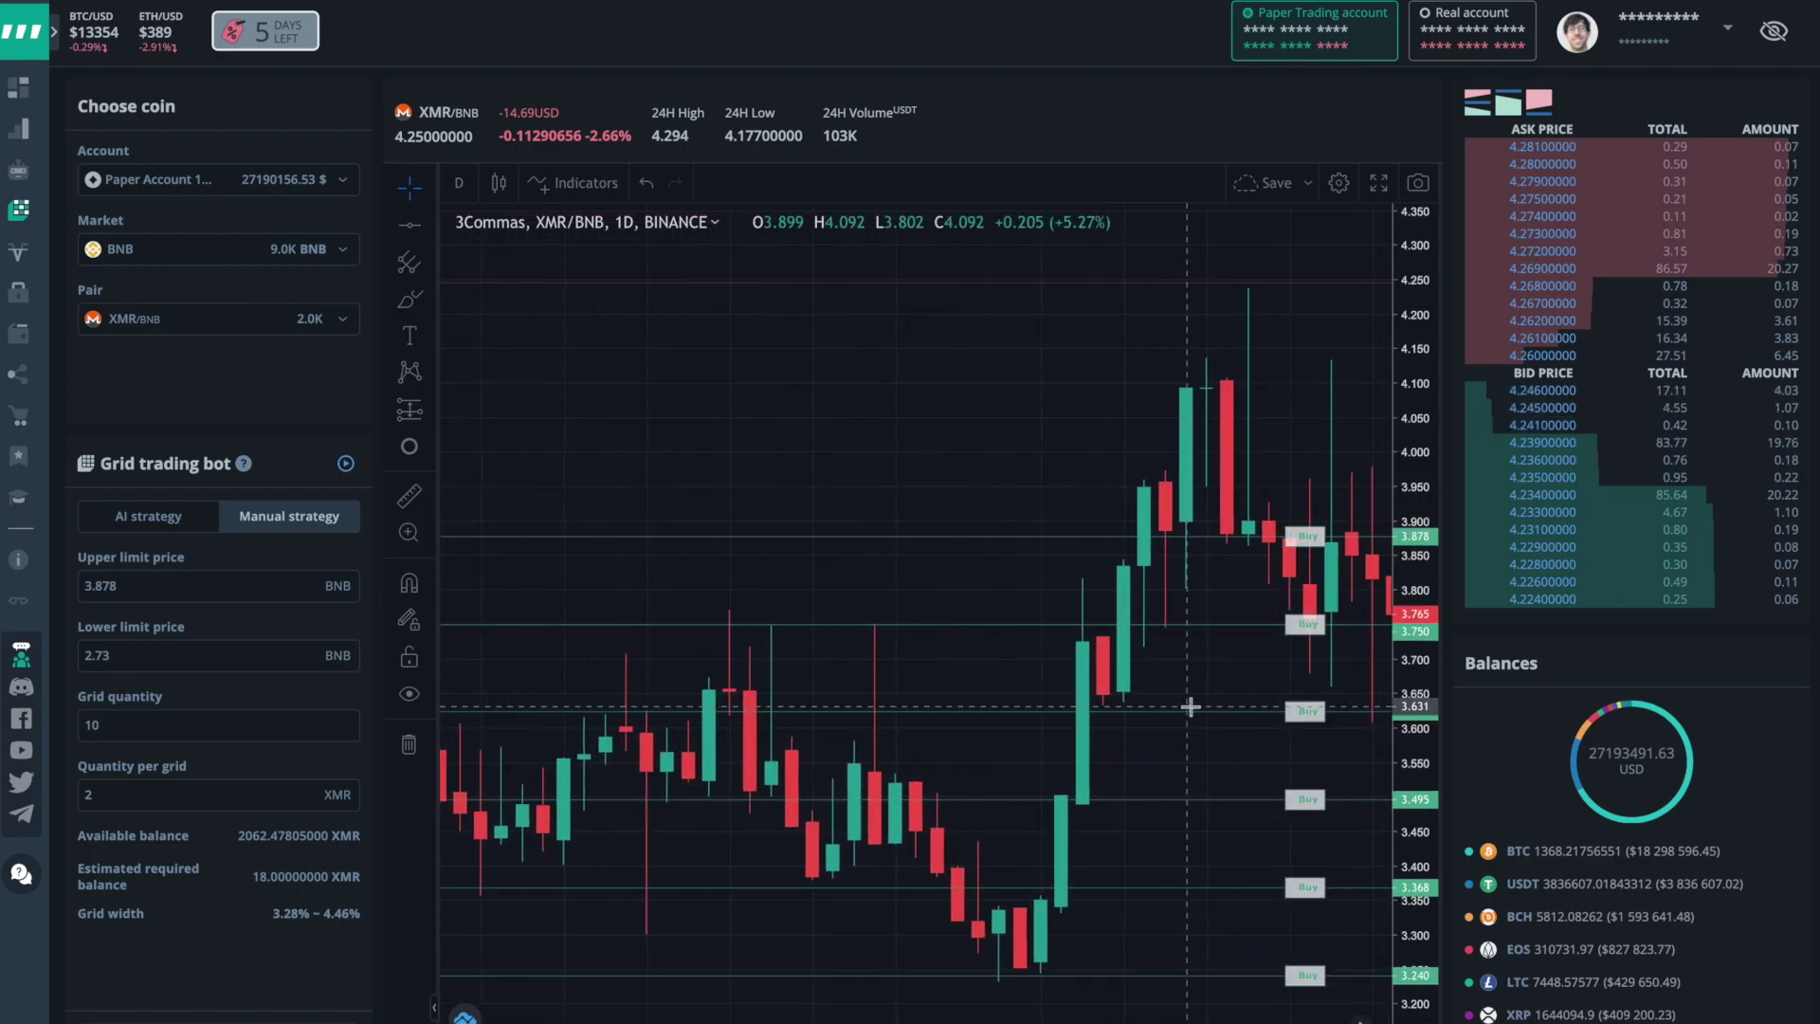
# Set the upper limit price to 4.09 BNB and the lower limit price to 3.276 BNB to fit the newer price range.
pyautogui.hscroll(2, 1191, 706)
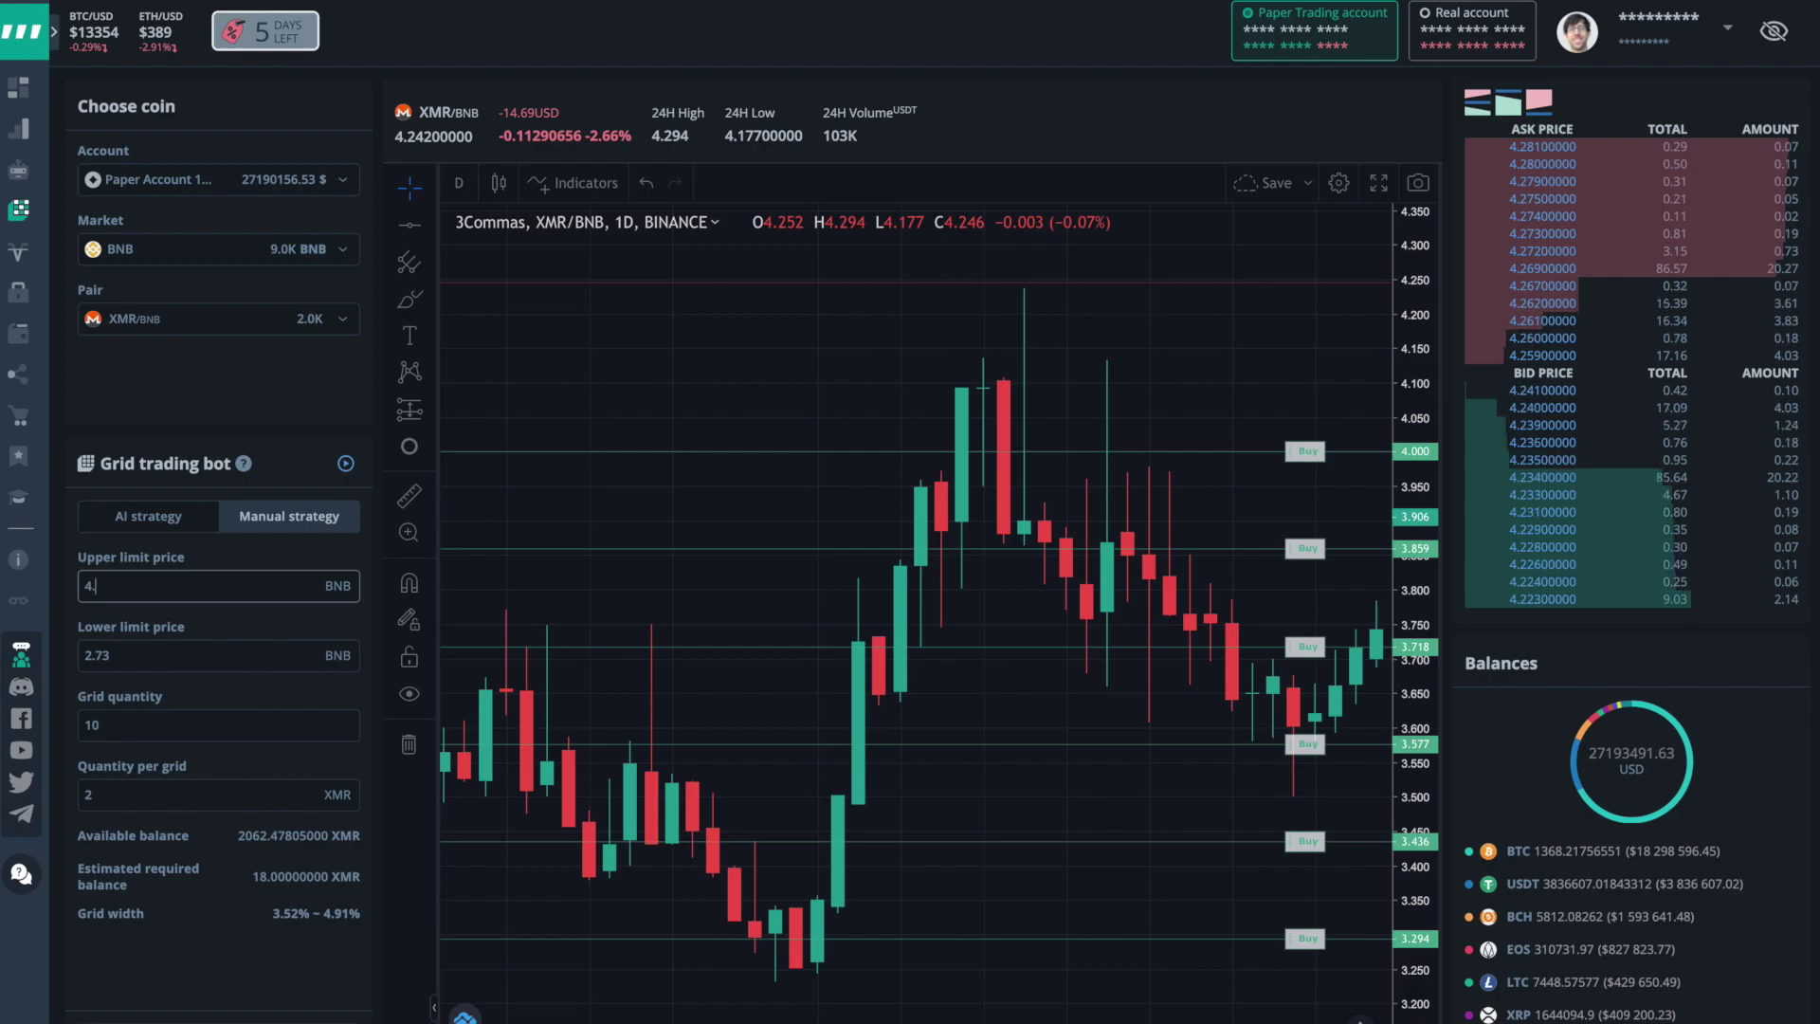
pyautogui.write('09')
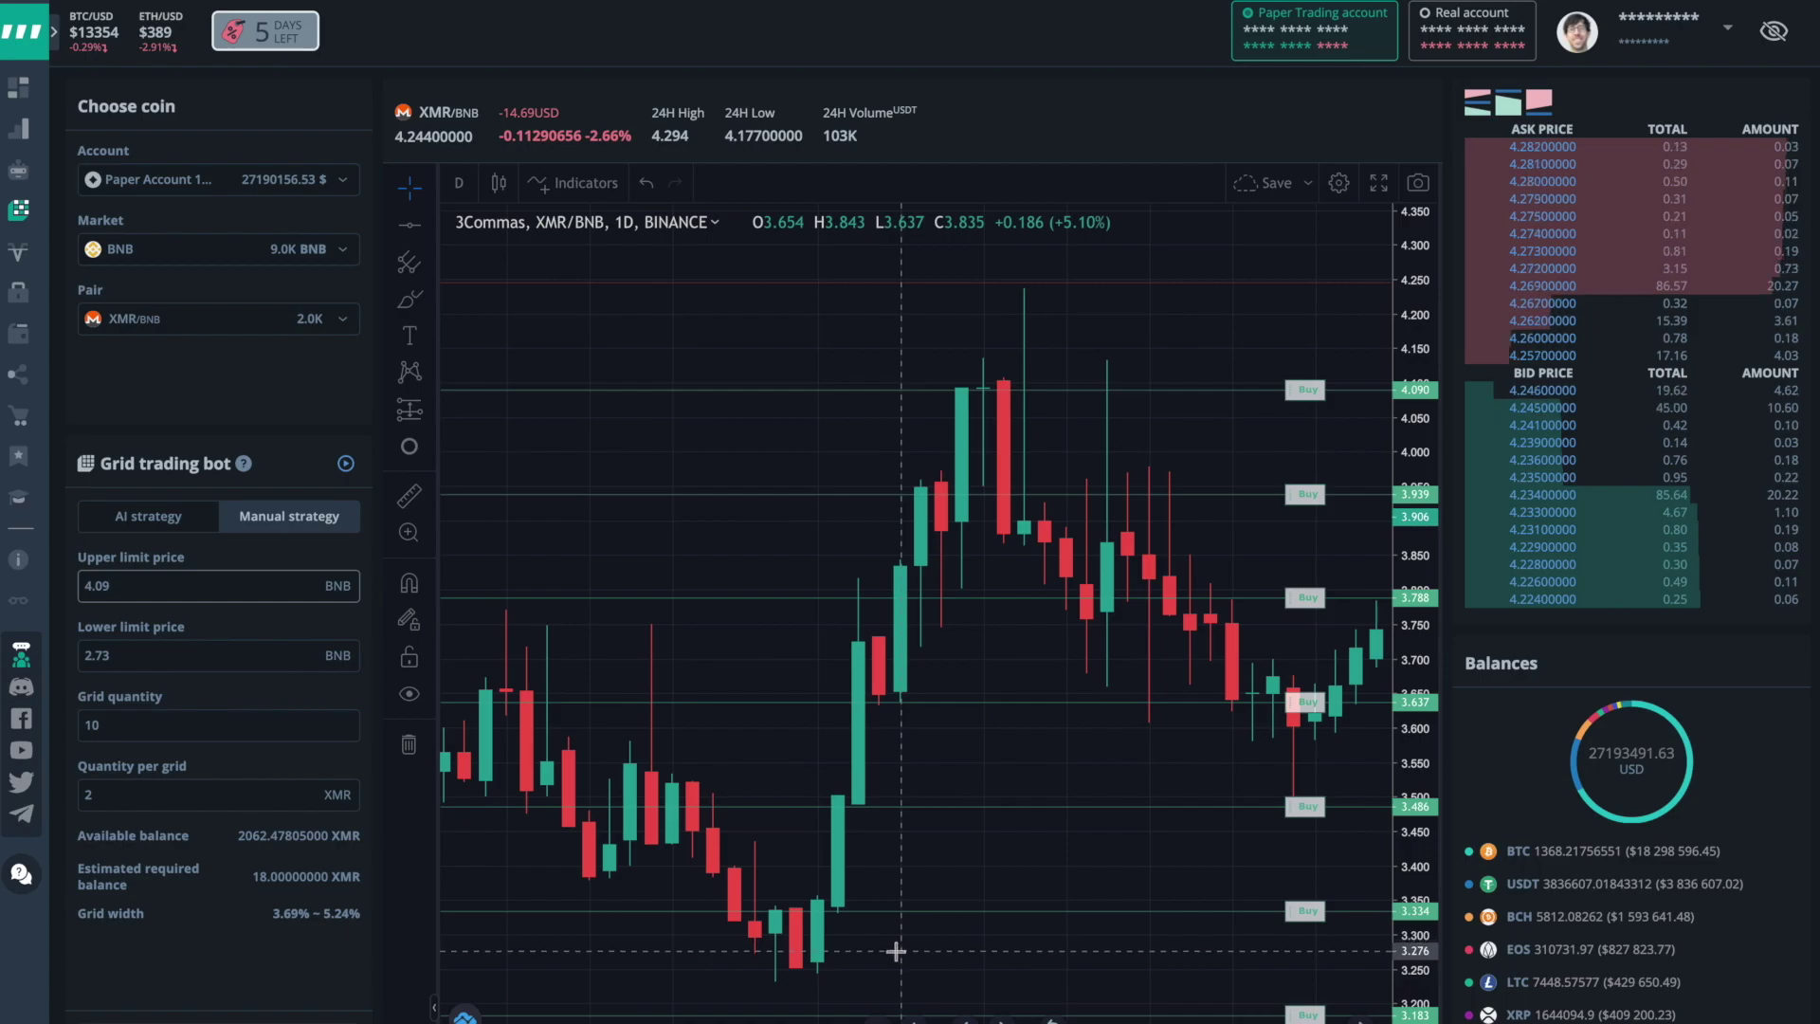
pyautogui.doubleClick(100, 658)
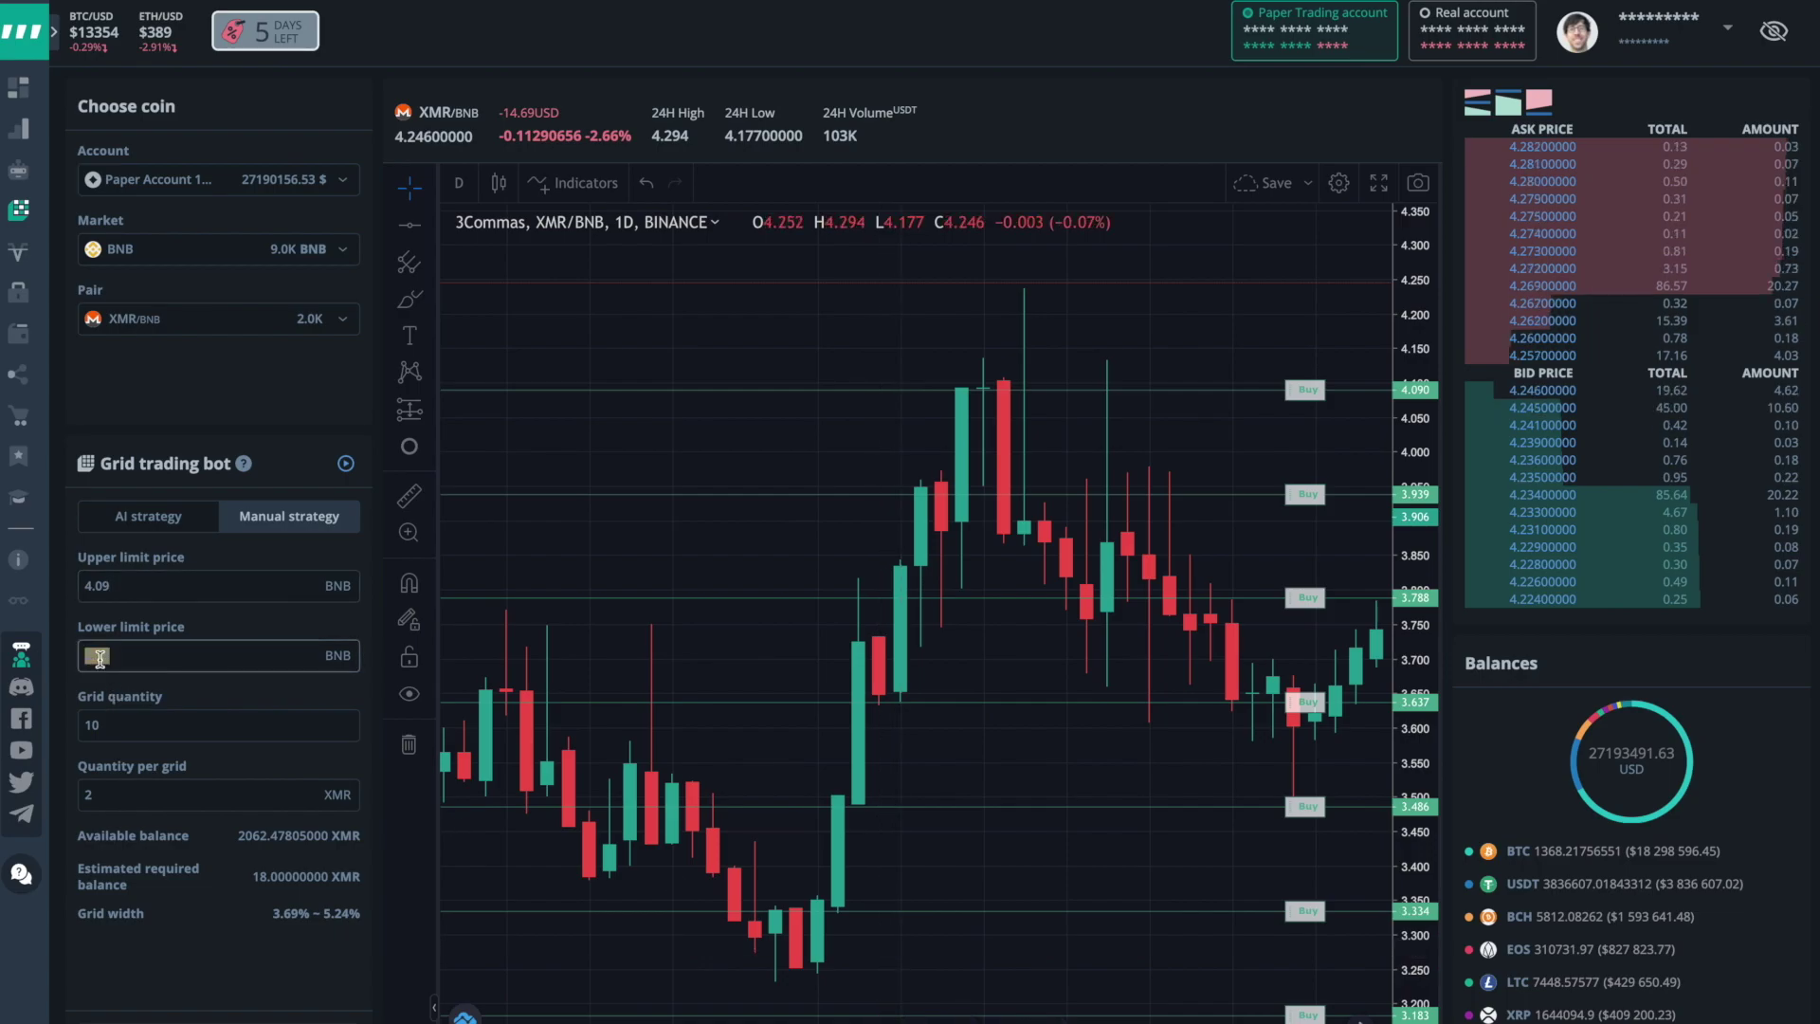
pyautogui.write('3.276')
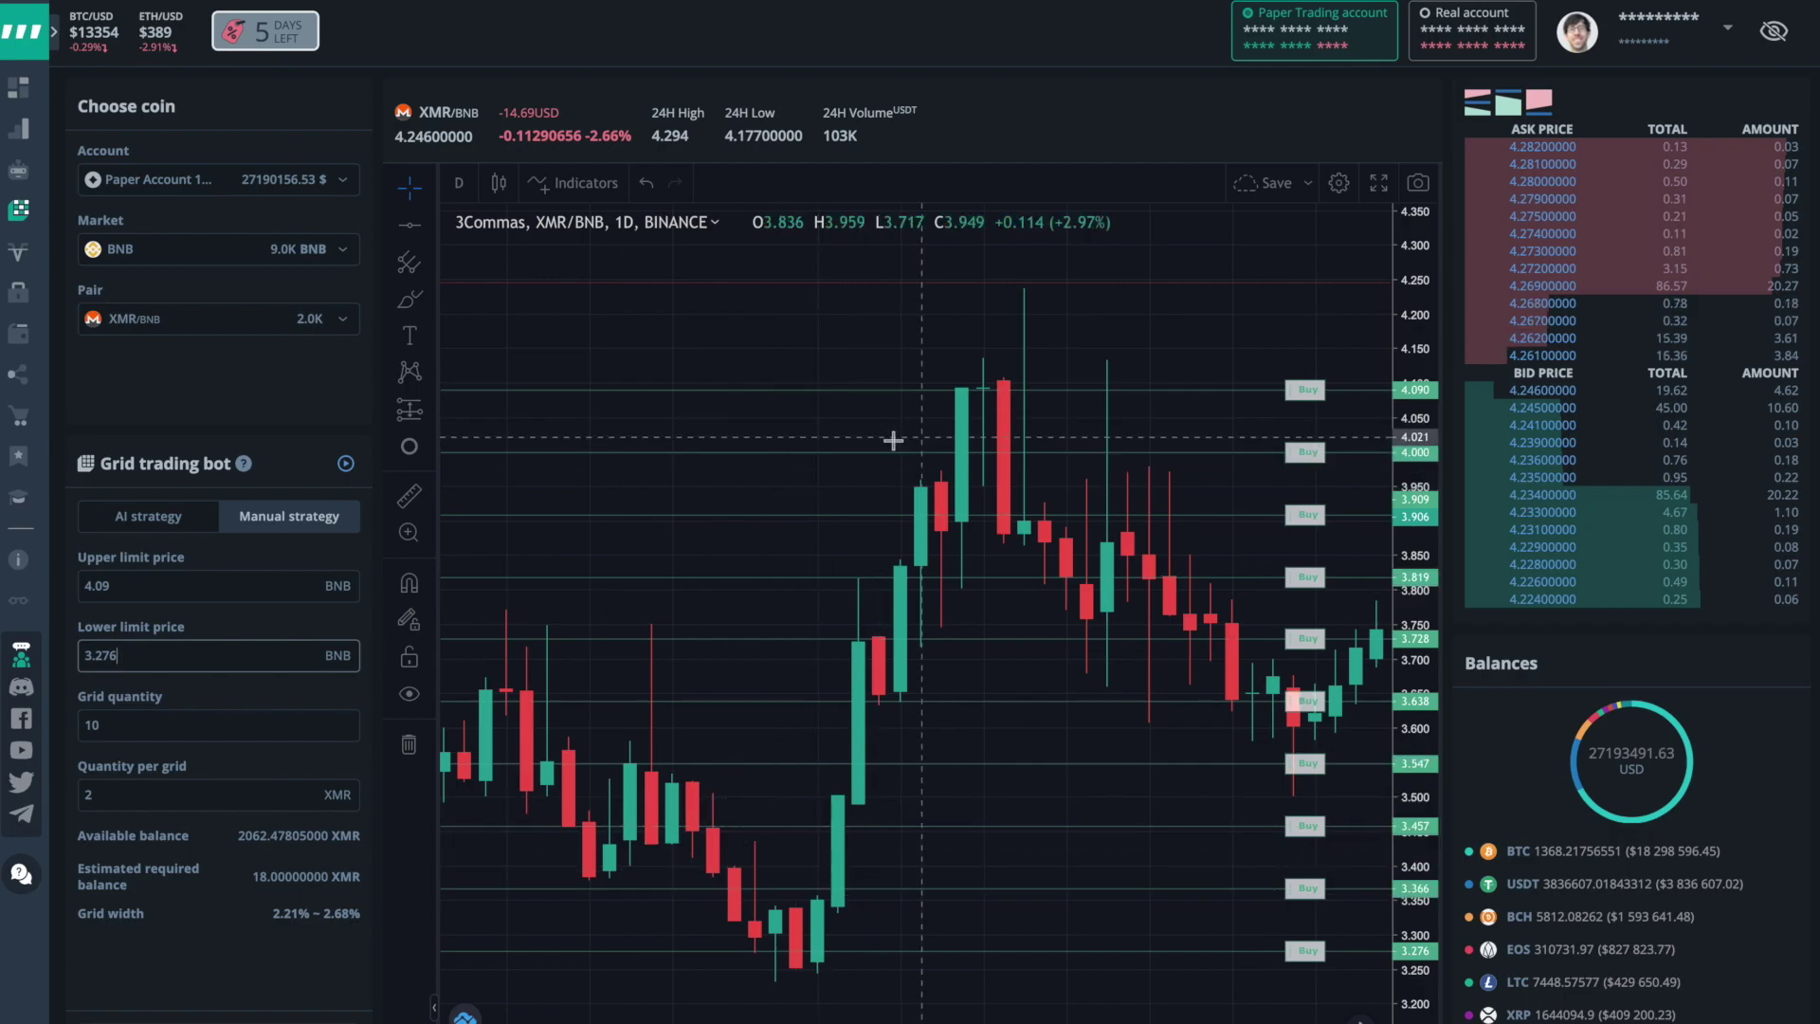
# Set the upper limit price to 4.24 BNB and the lower limit price to 3.76 BNB to match the latest peaks and lows.
pyautogui.hscroll(-3, 806, 489)
pyautogui.hscroll(-4, 806, 489)
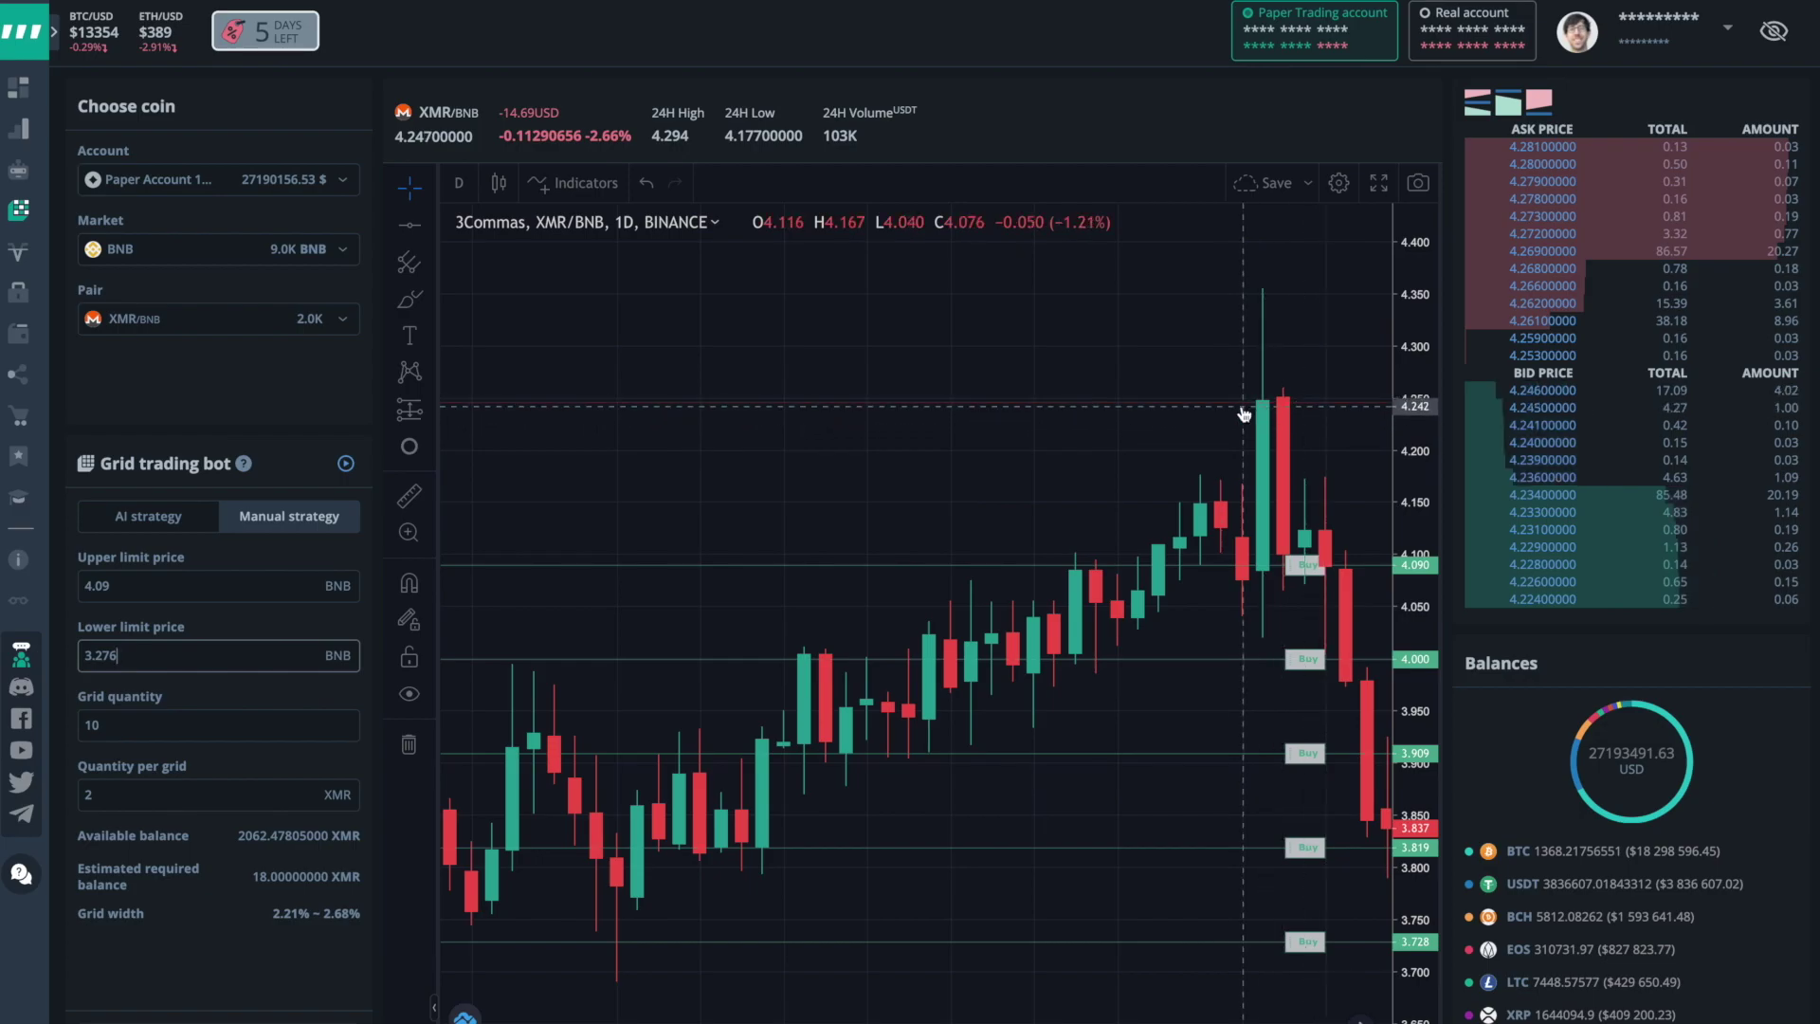
pyautogui.moveTo(94, 584); pyautogui.dragTo(158, 589)
pyautogui.write('24')
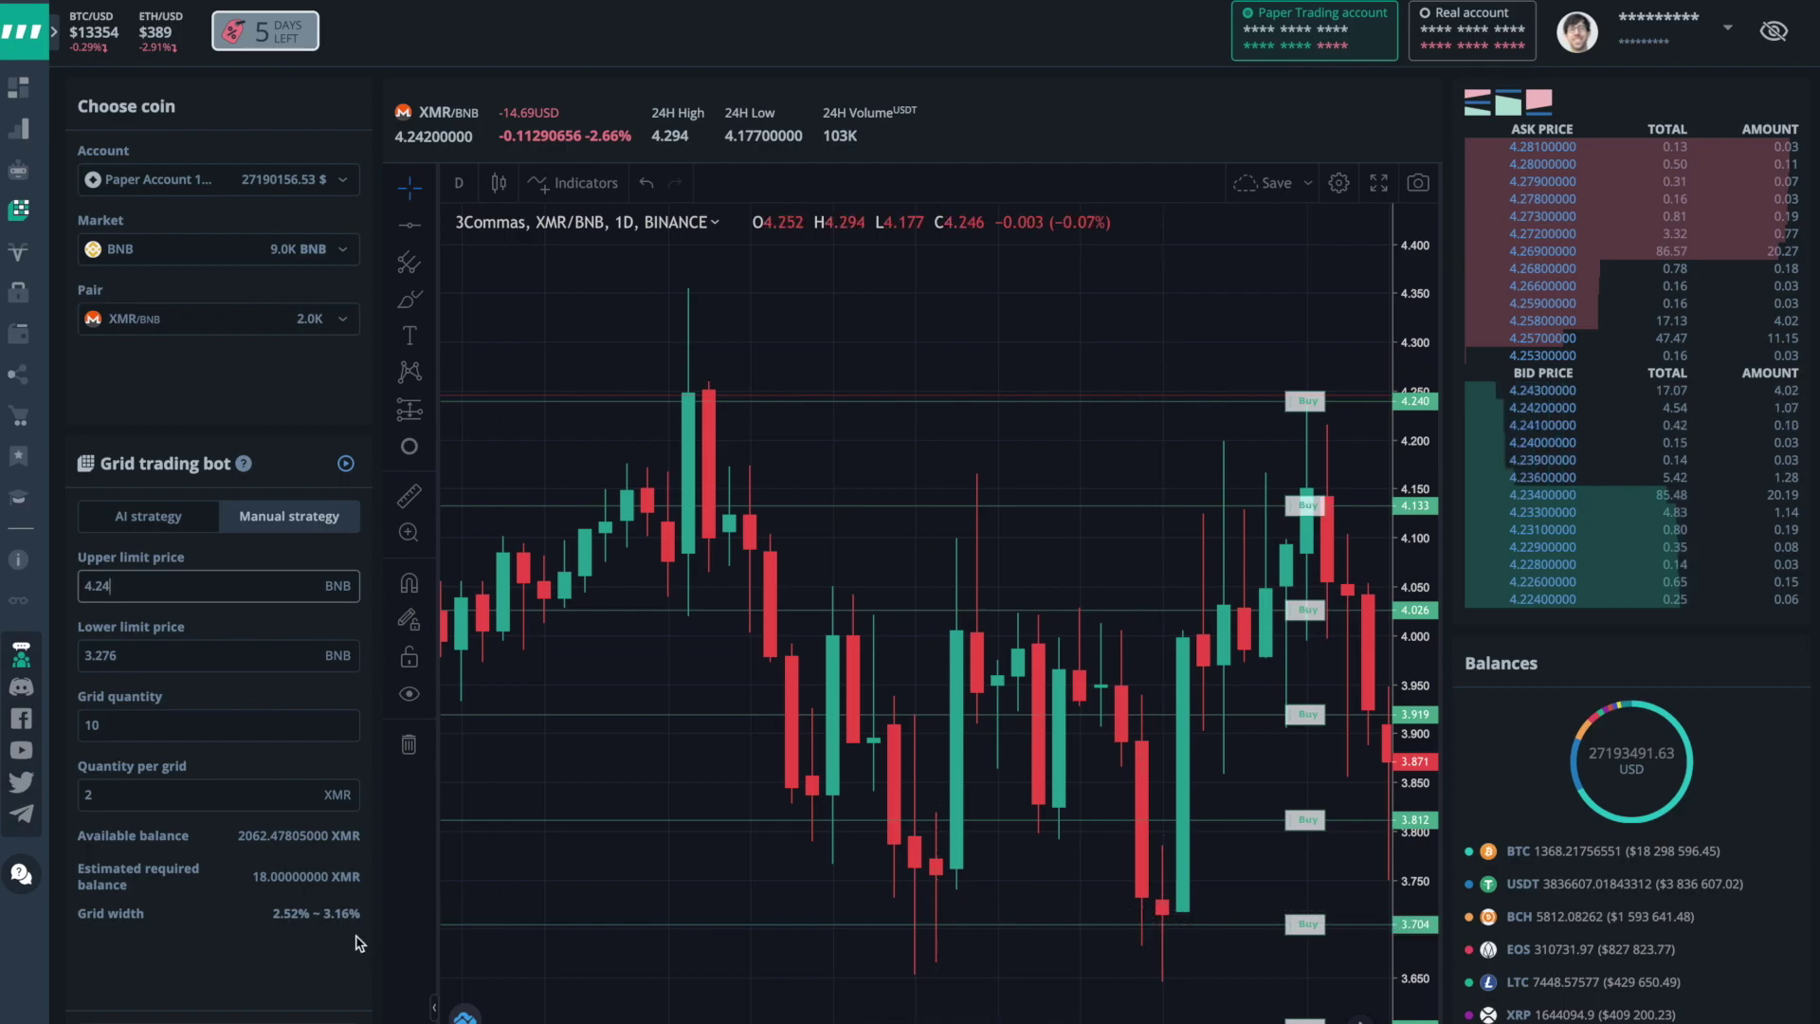
pyautogui.click(95, 656)
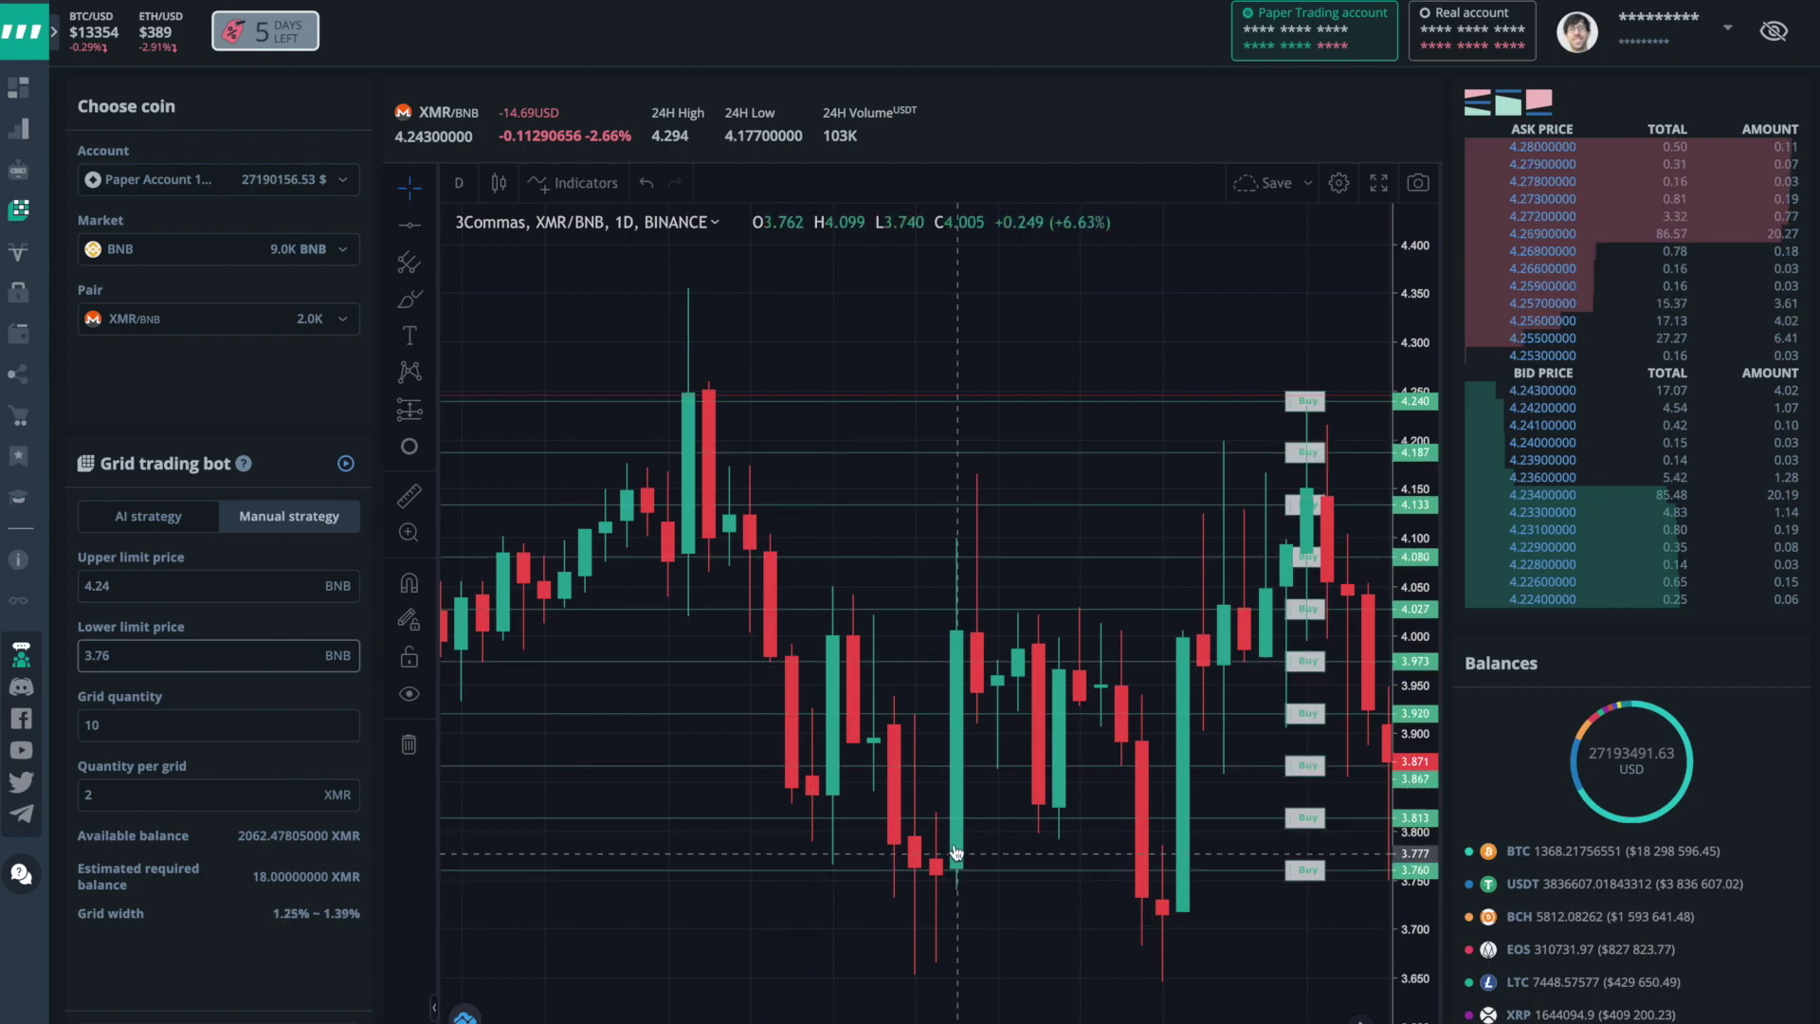
# Examine the XMR/BNB price history after the current grid range, following the candles up to the latest price.
pyautogui.hscroll(10, 960, 852)
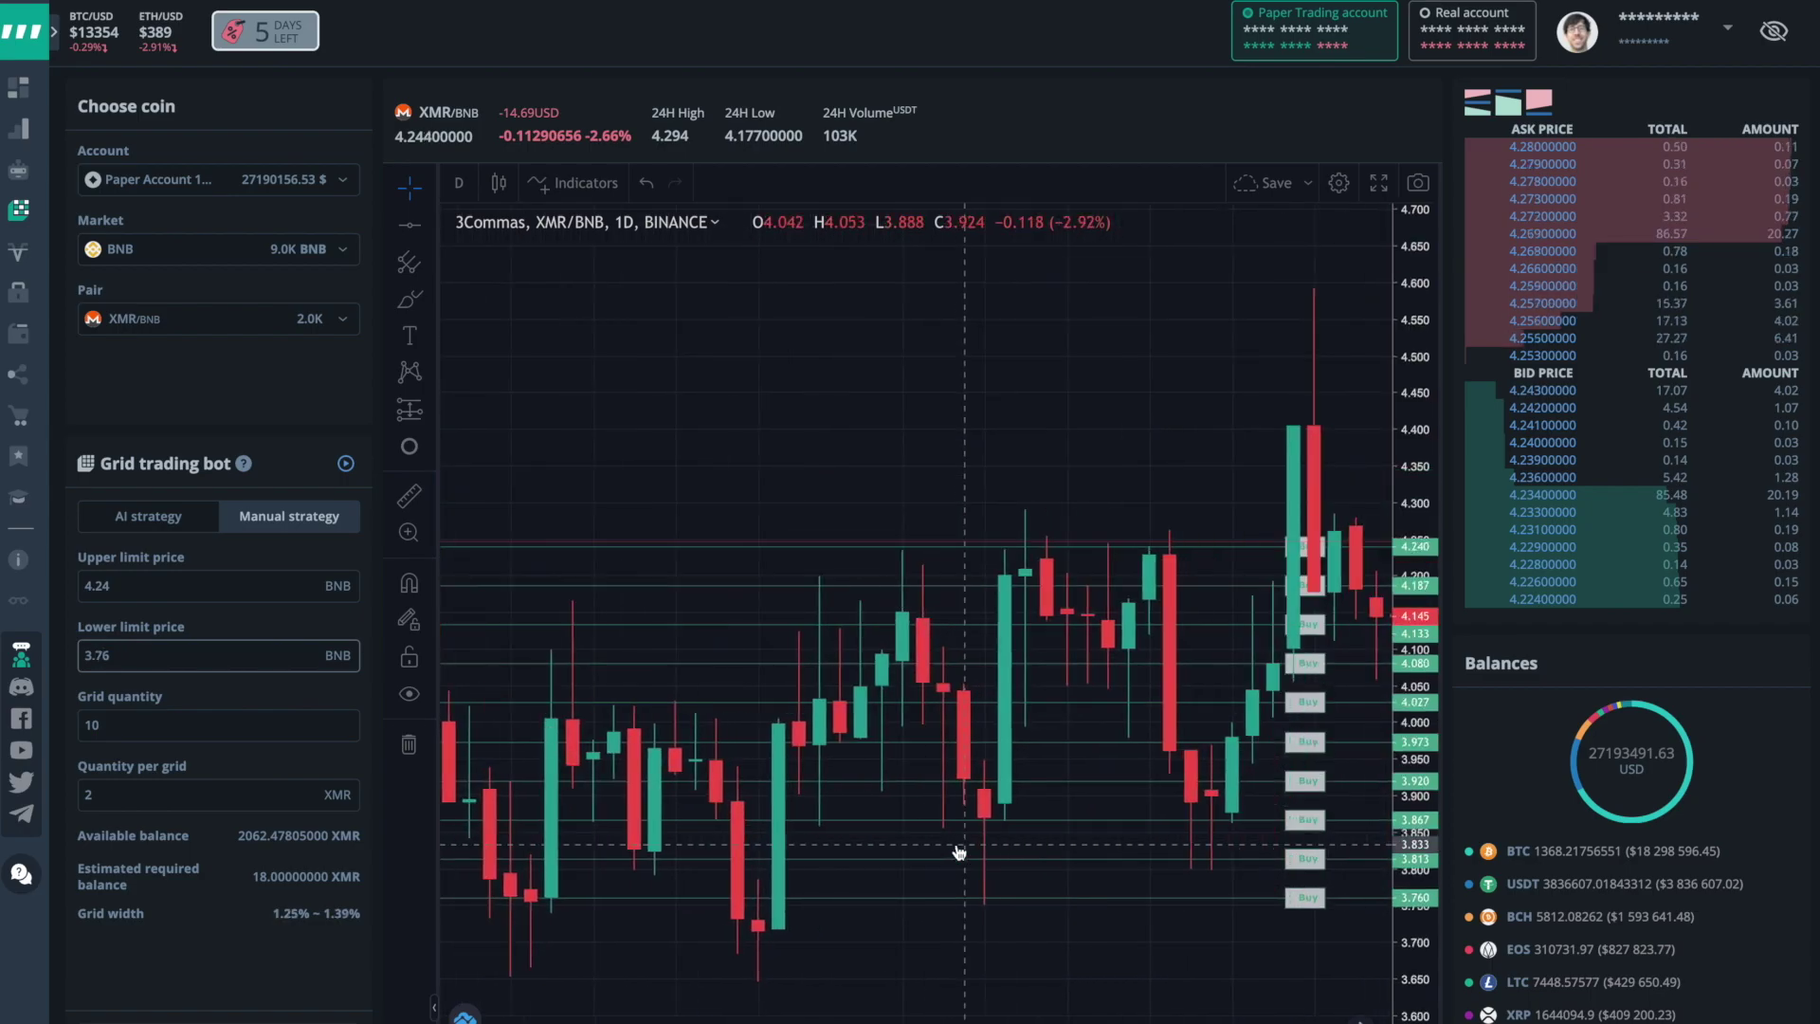
pyautogui.hscroll(10, 959, 851)
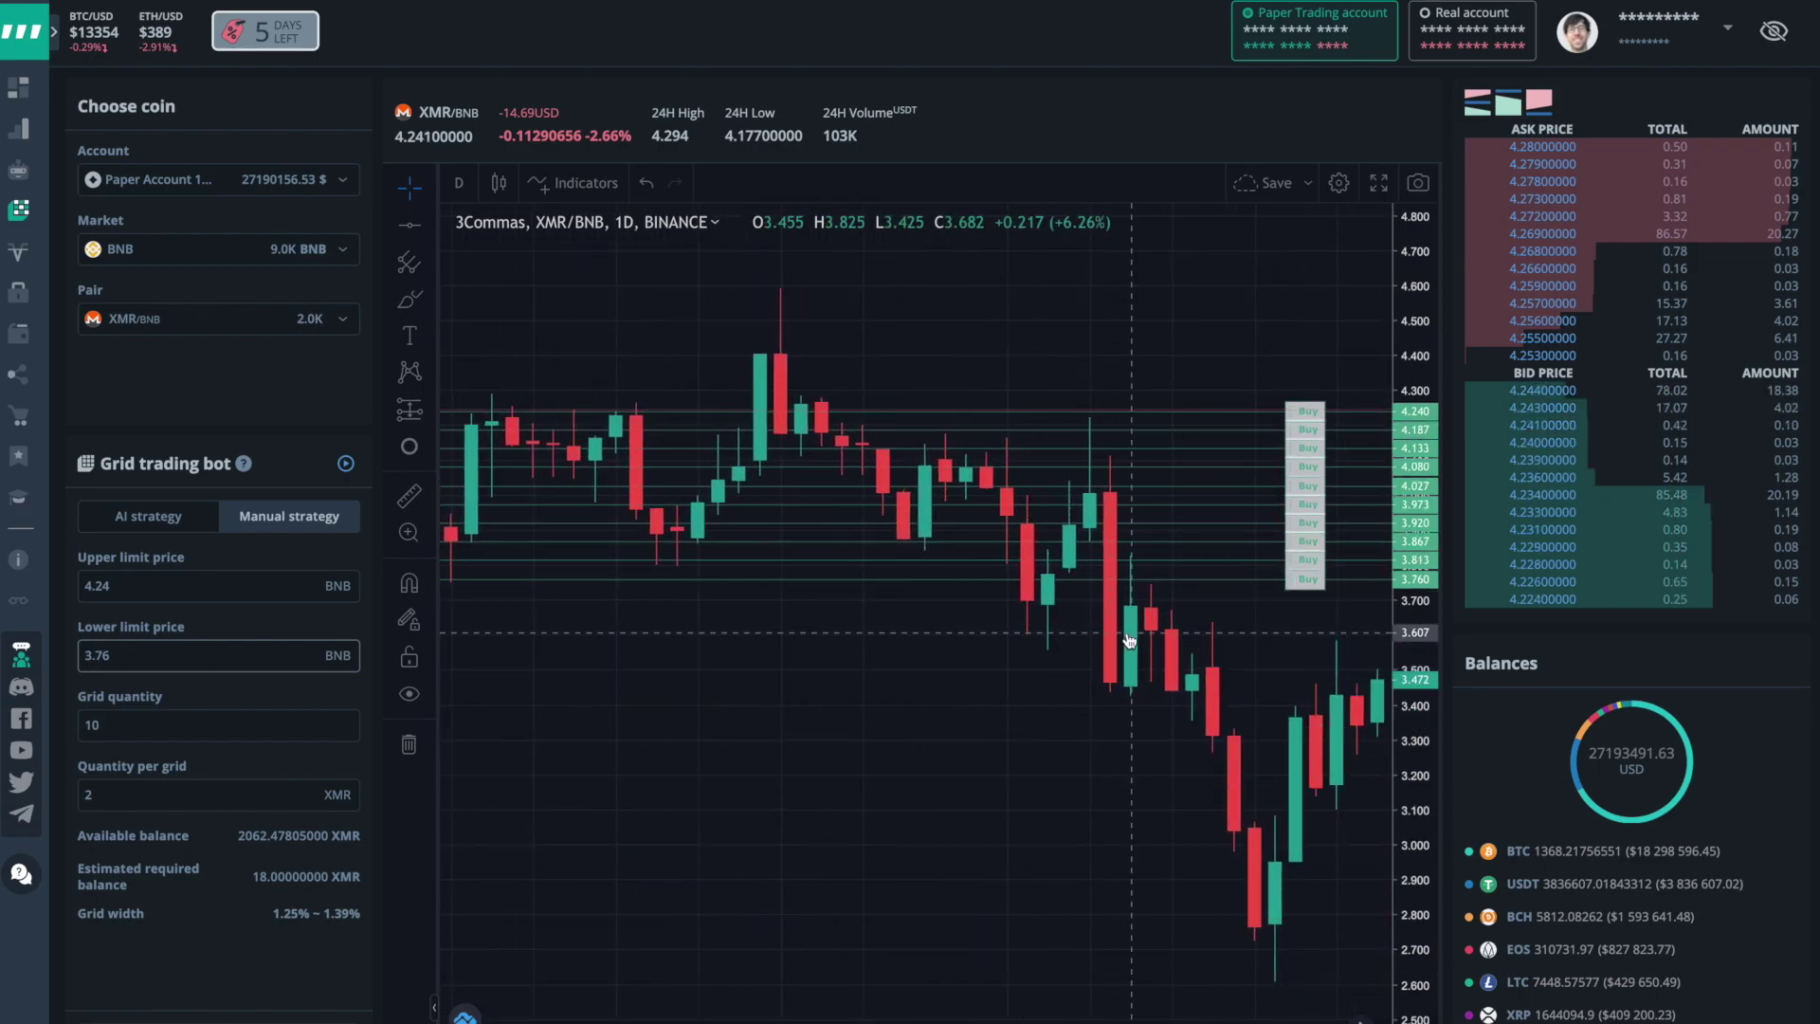
pyautogui.hscroll(10, 1129, 641)
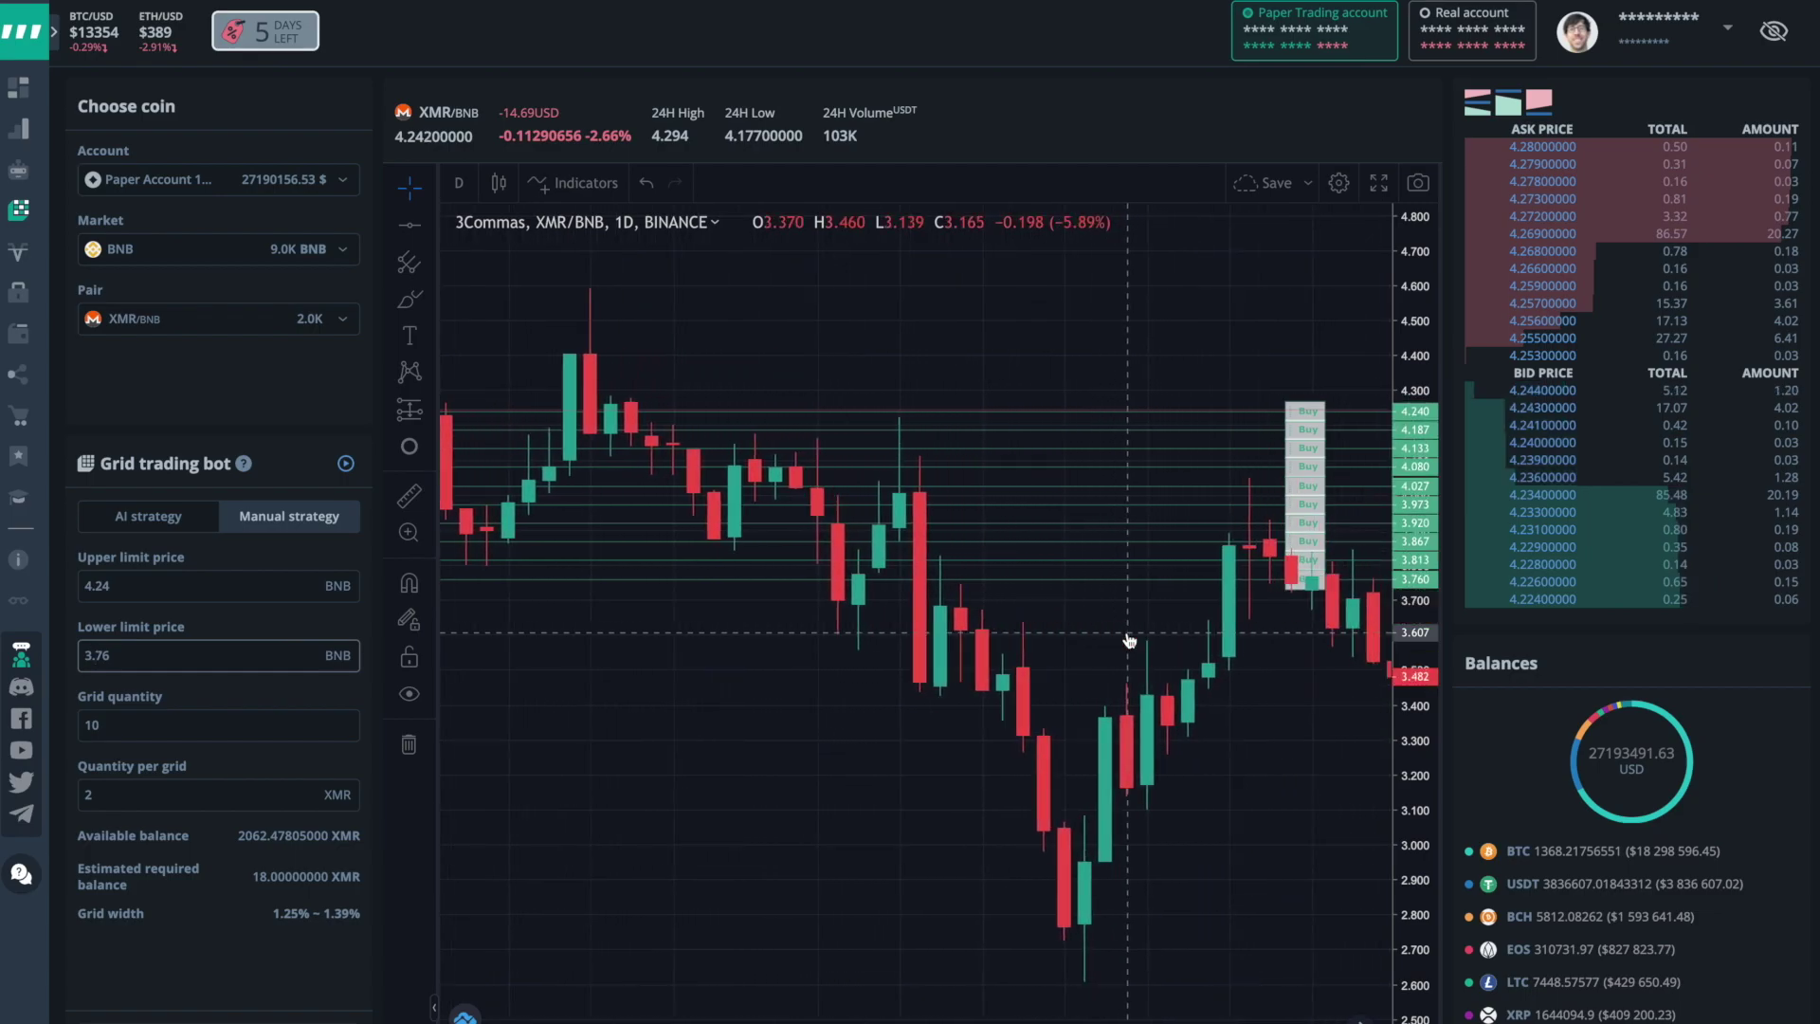
pyautogui.hscroll(10, 1129, 641)
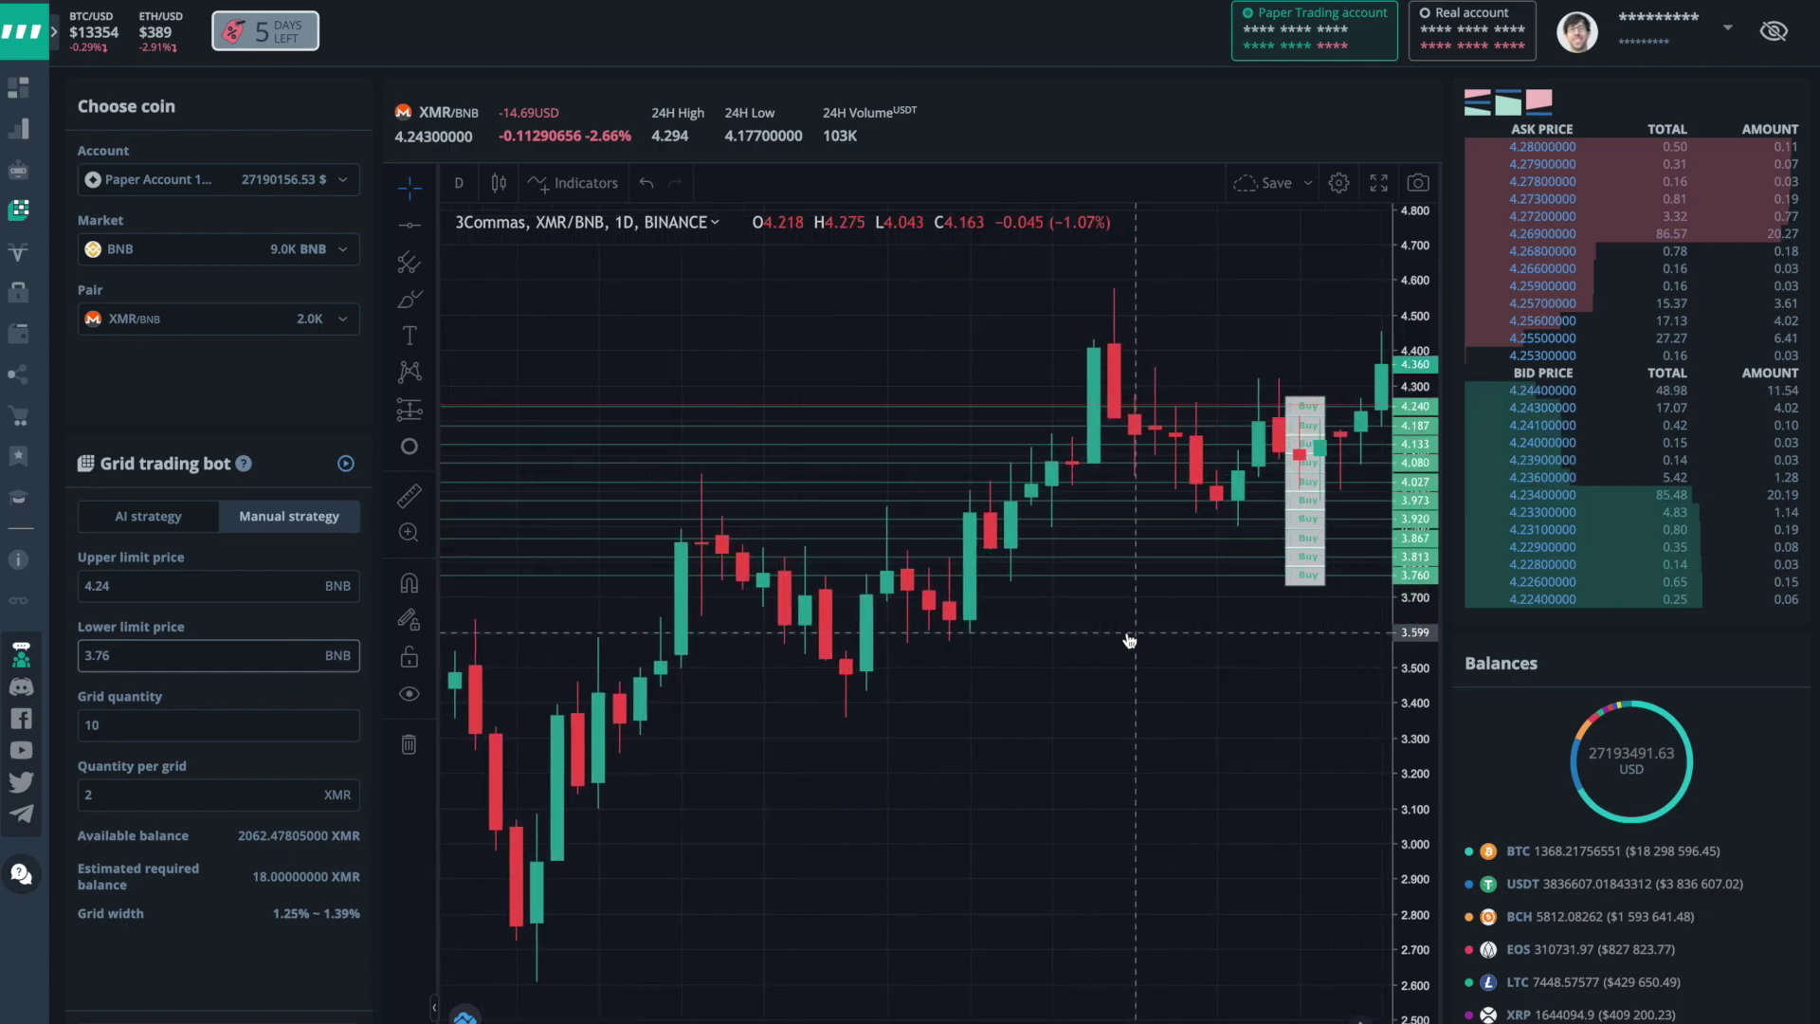
pyautogui.hscroll(4, 1129, 640)
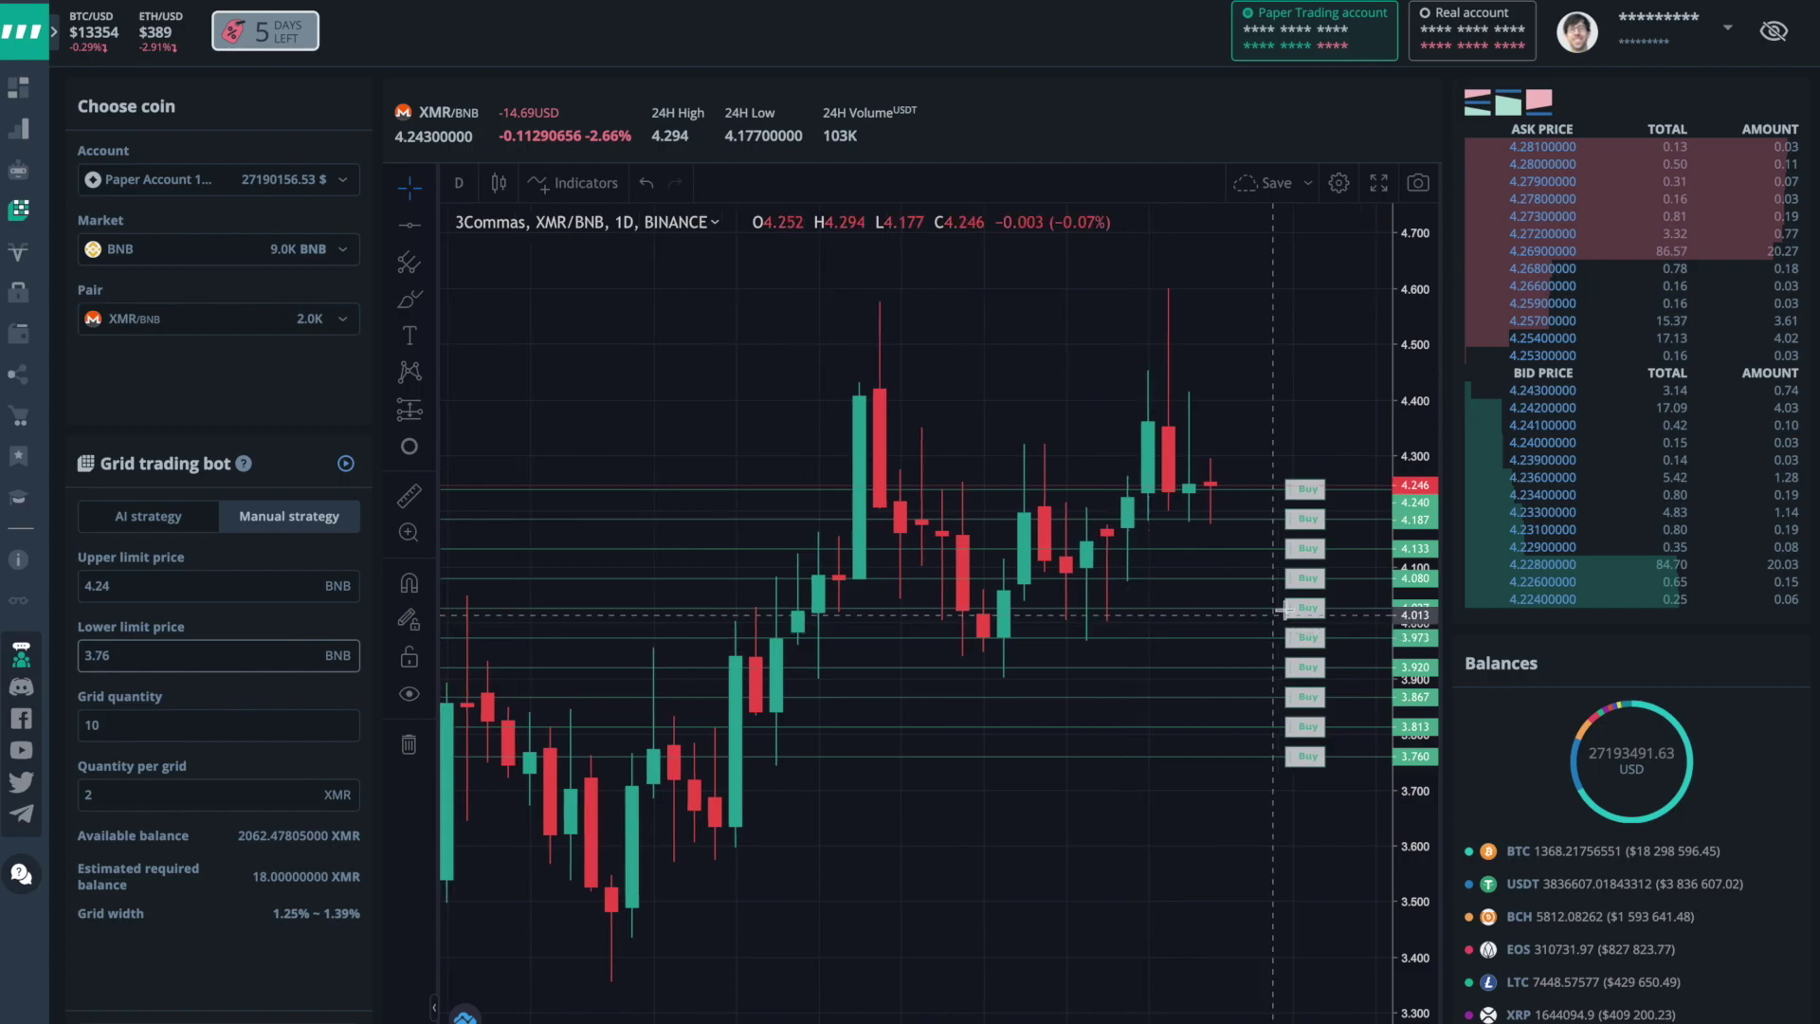
pyautogui.scroll(-5, 1197, 619)
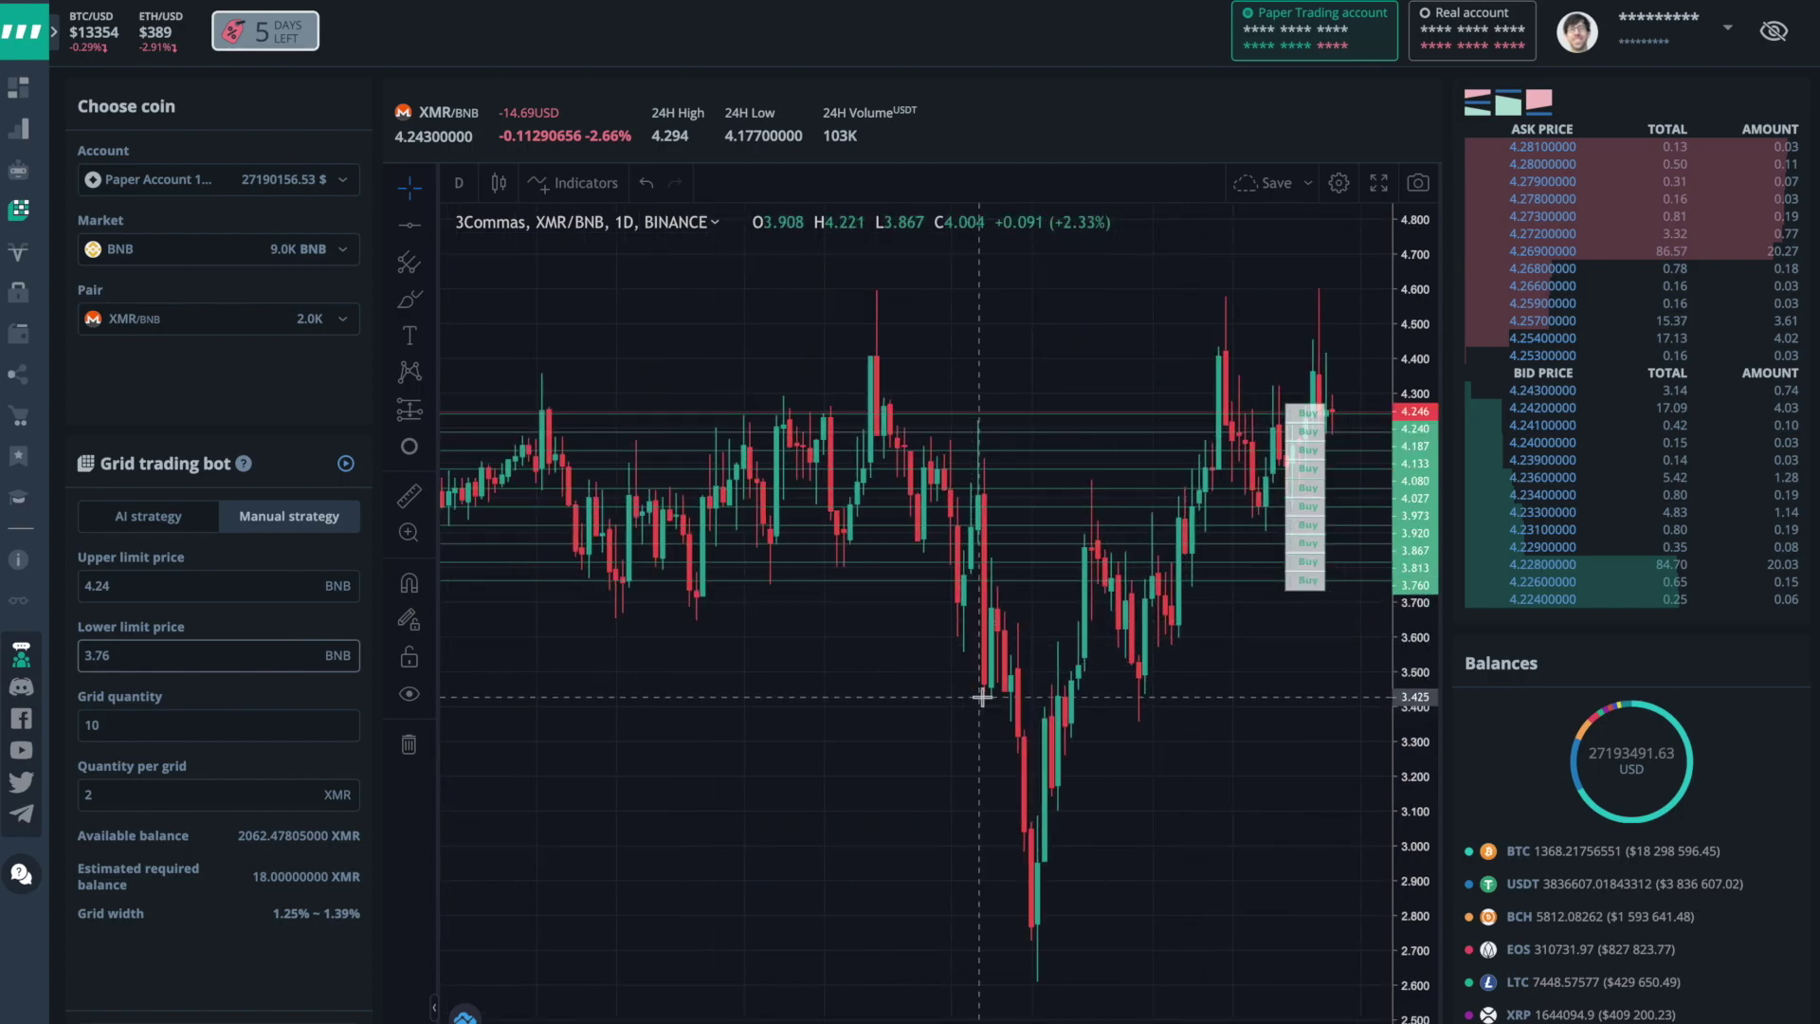
# Measure how long XMR/BNB has moved sideways across its full price history, and clear the measurement.
pyautogui.keyDown('shift'); pyautogui.click(992, 604); pyautogui.keyUp('shift')
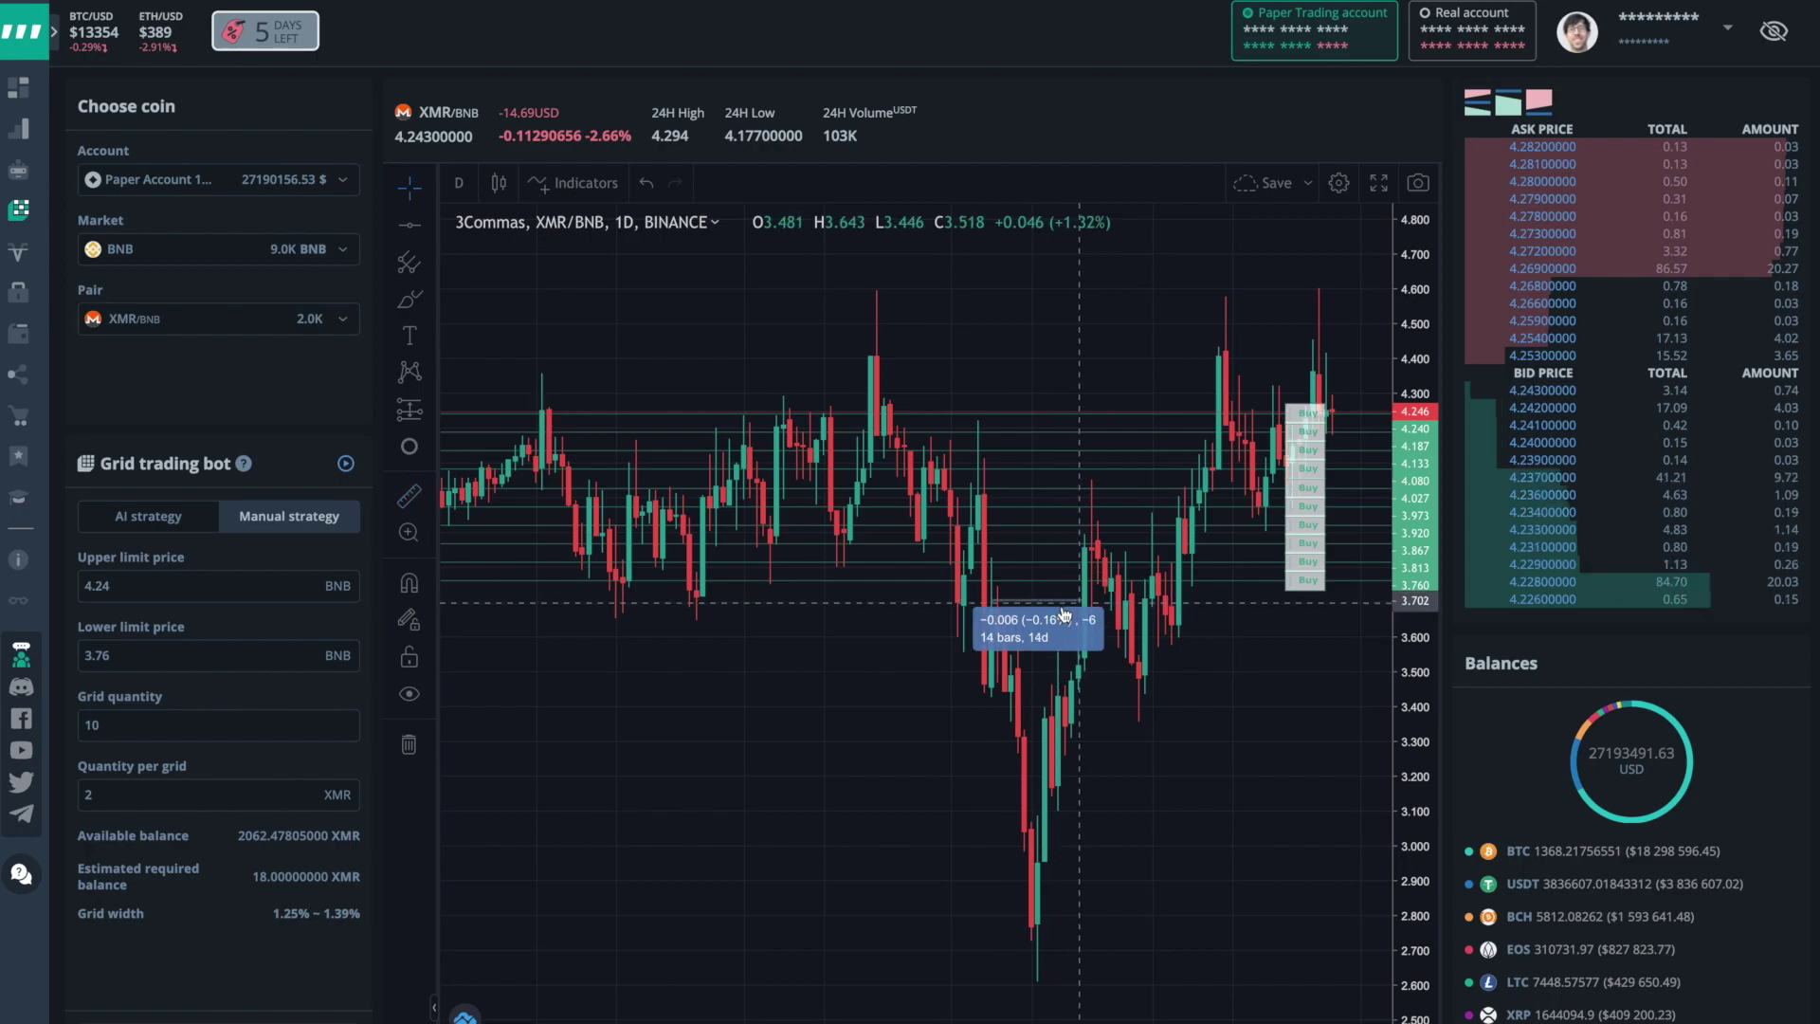
pyautogui.scroll(-5, 1019, 617)
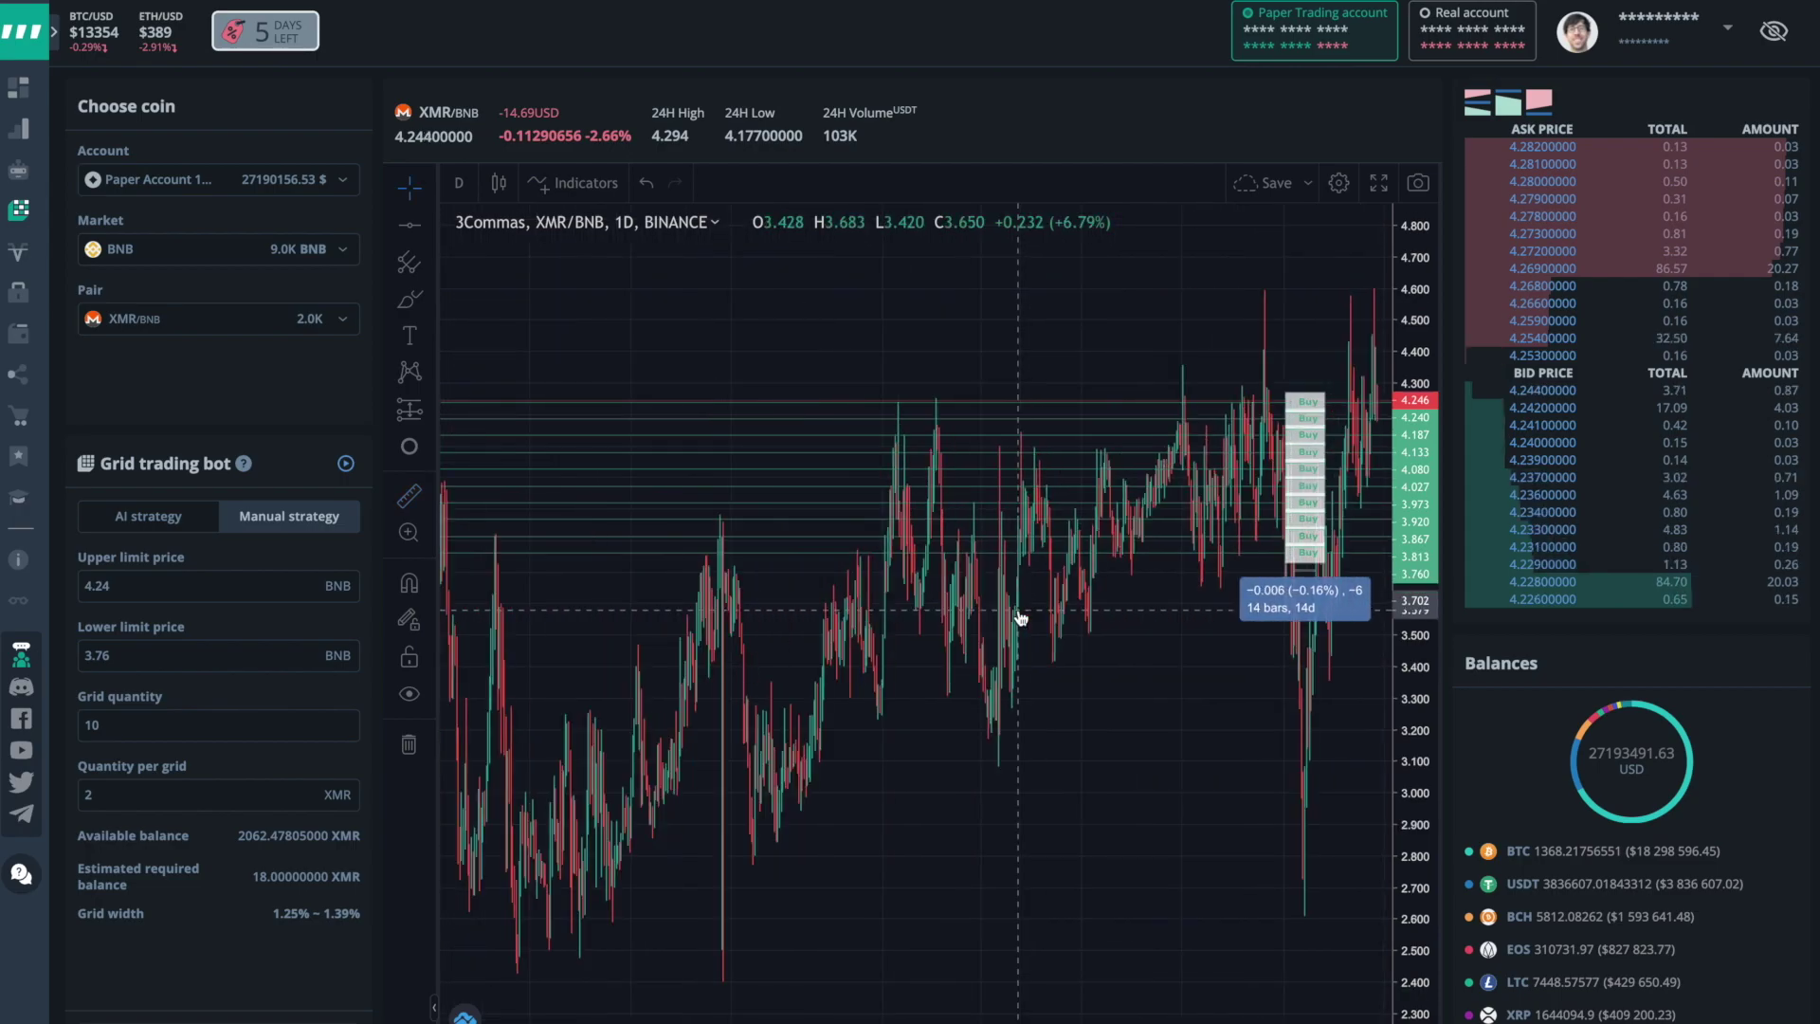
pyautogui.scroll(-2, 1020, 617)
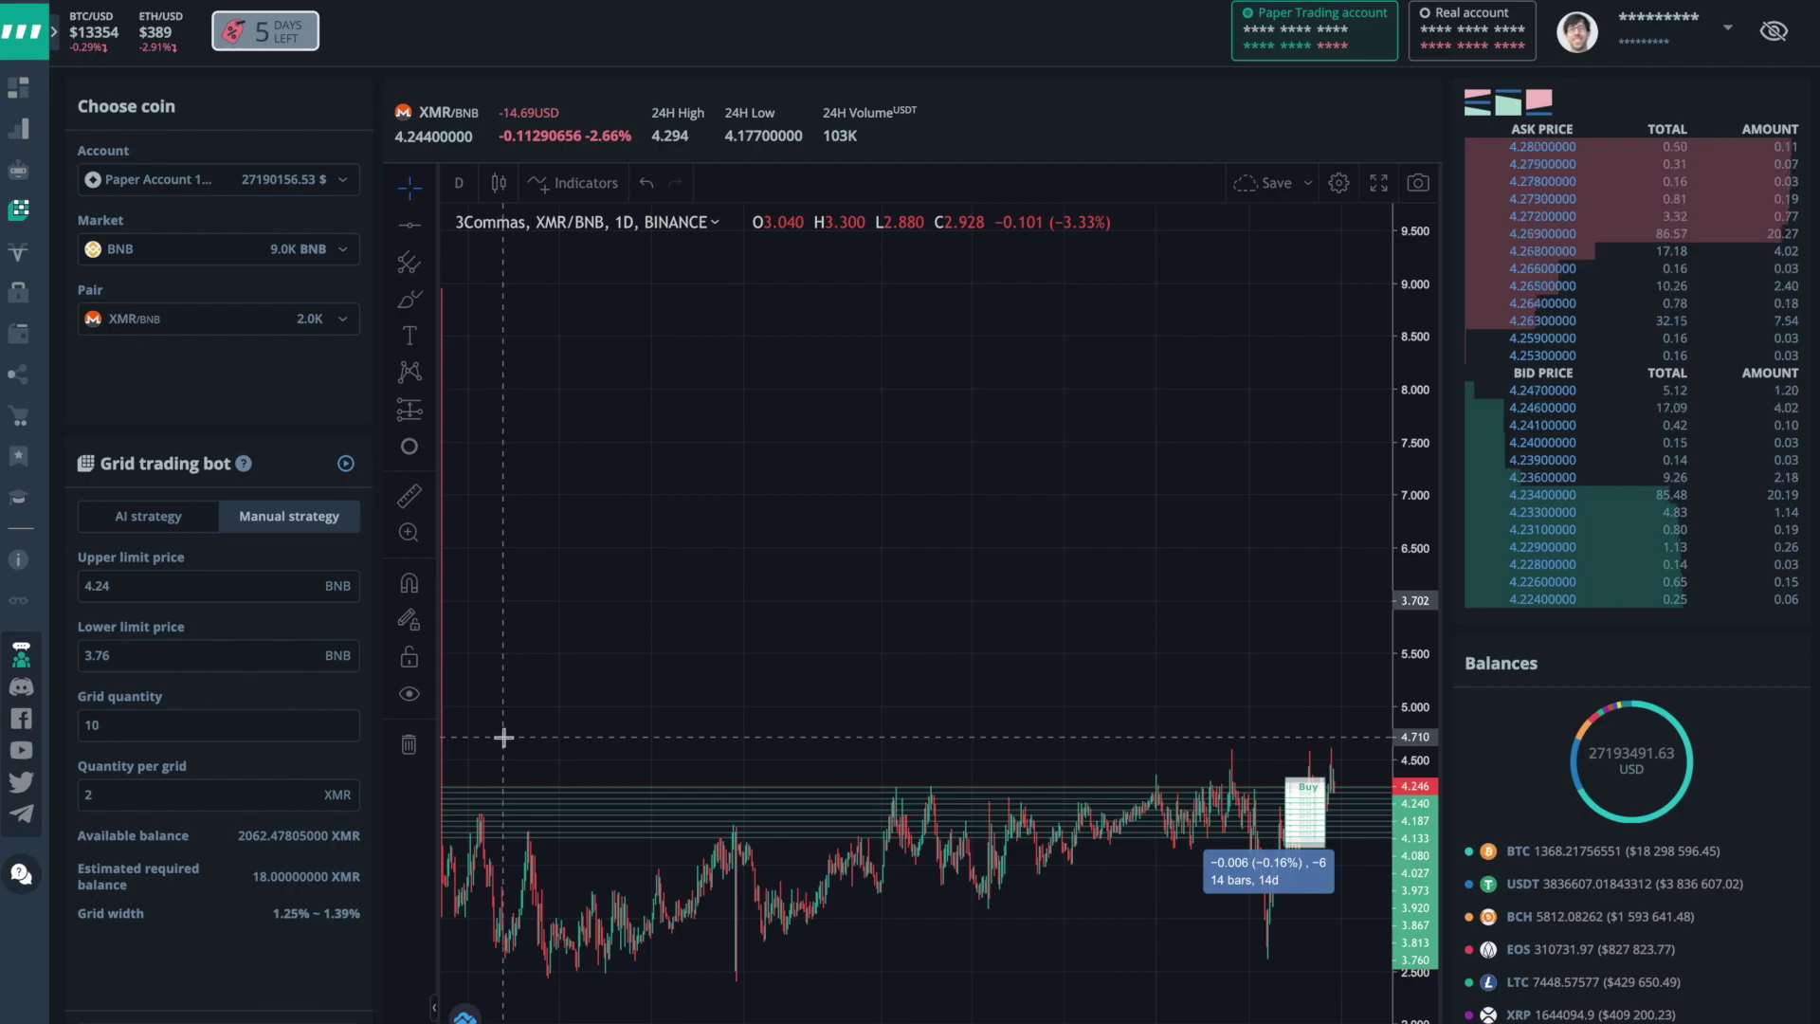
pyautogui.keyDown('shift'); pyautogui.click(504, 736); pyautogui.keyUp('shift')
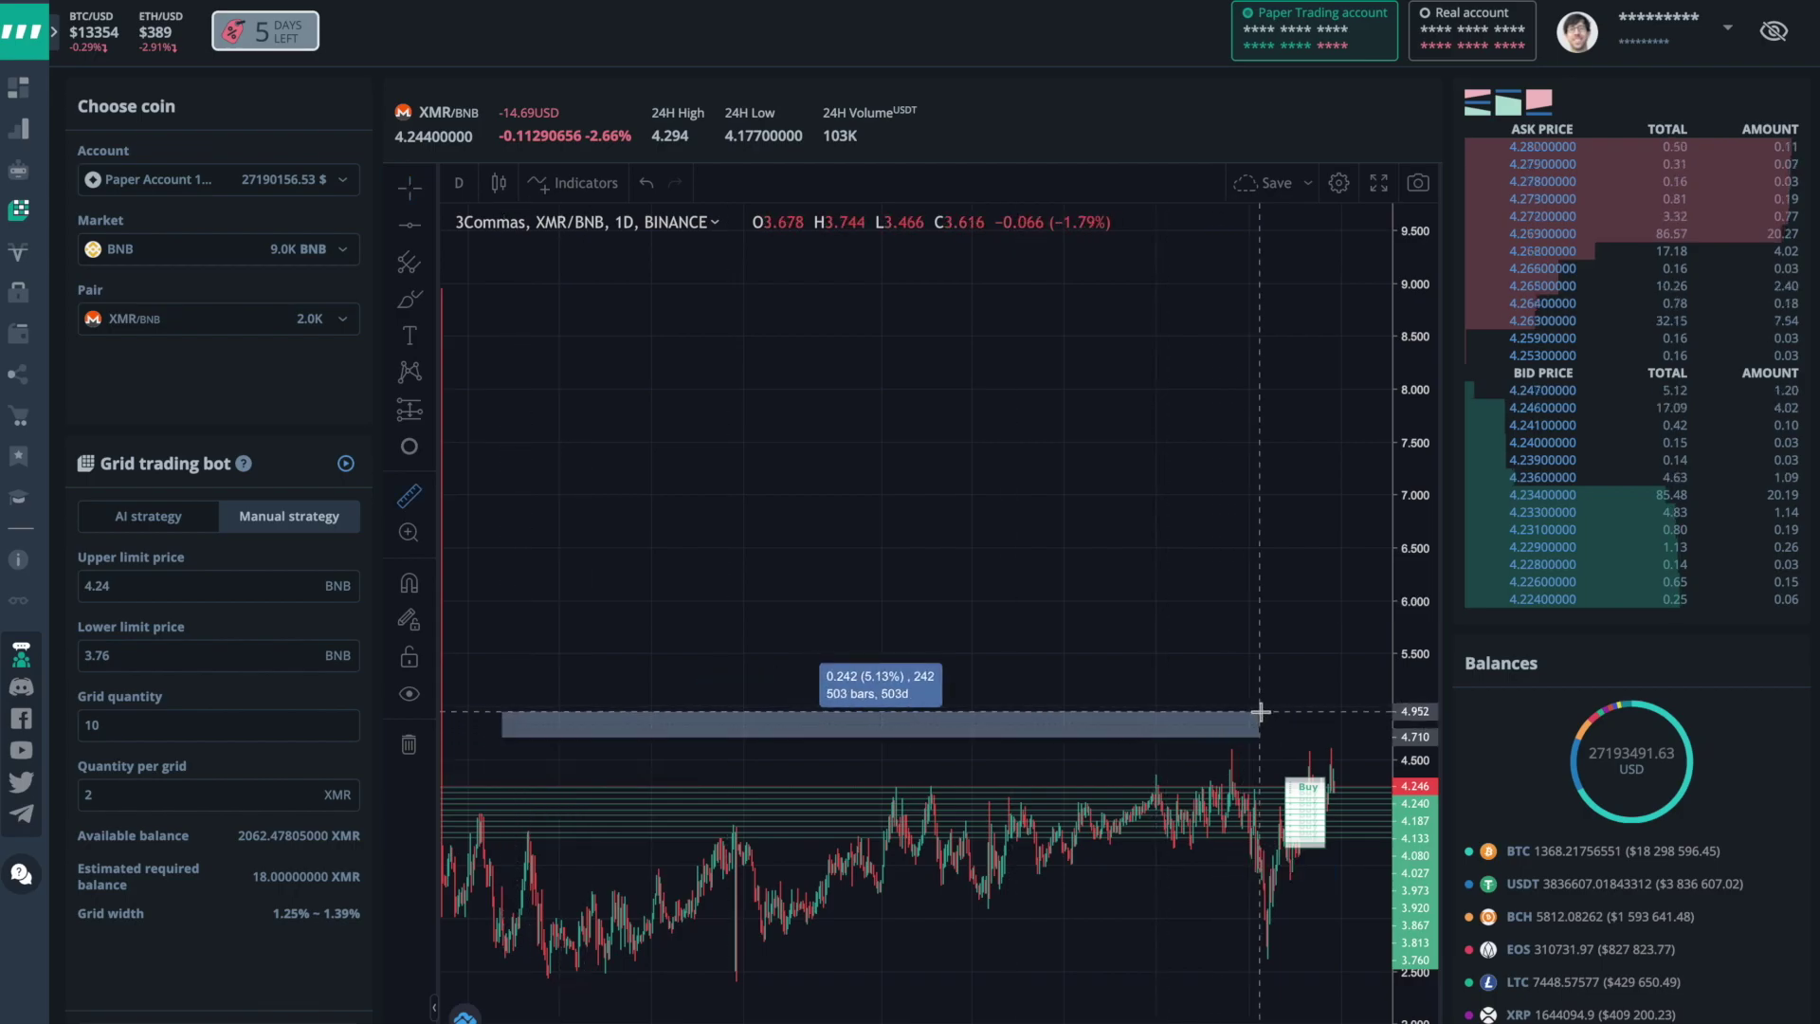
pyautogui.click(1260, 711)
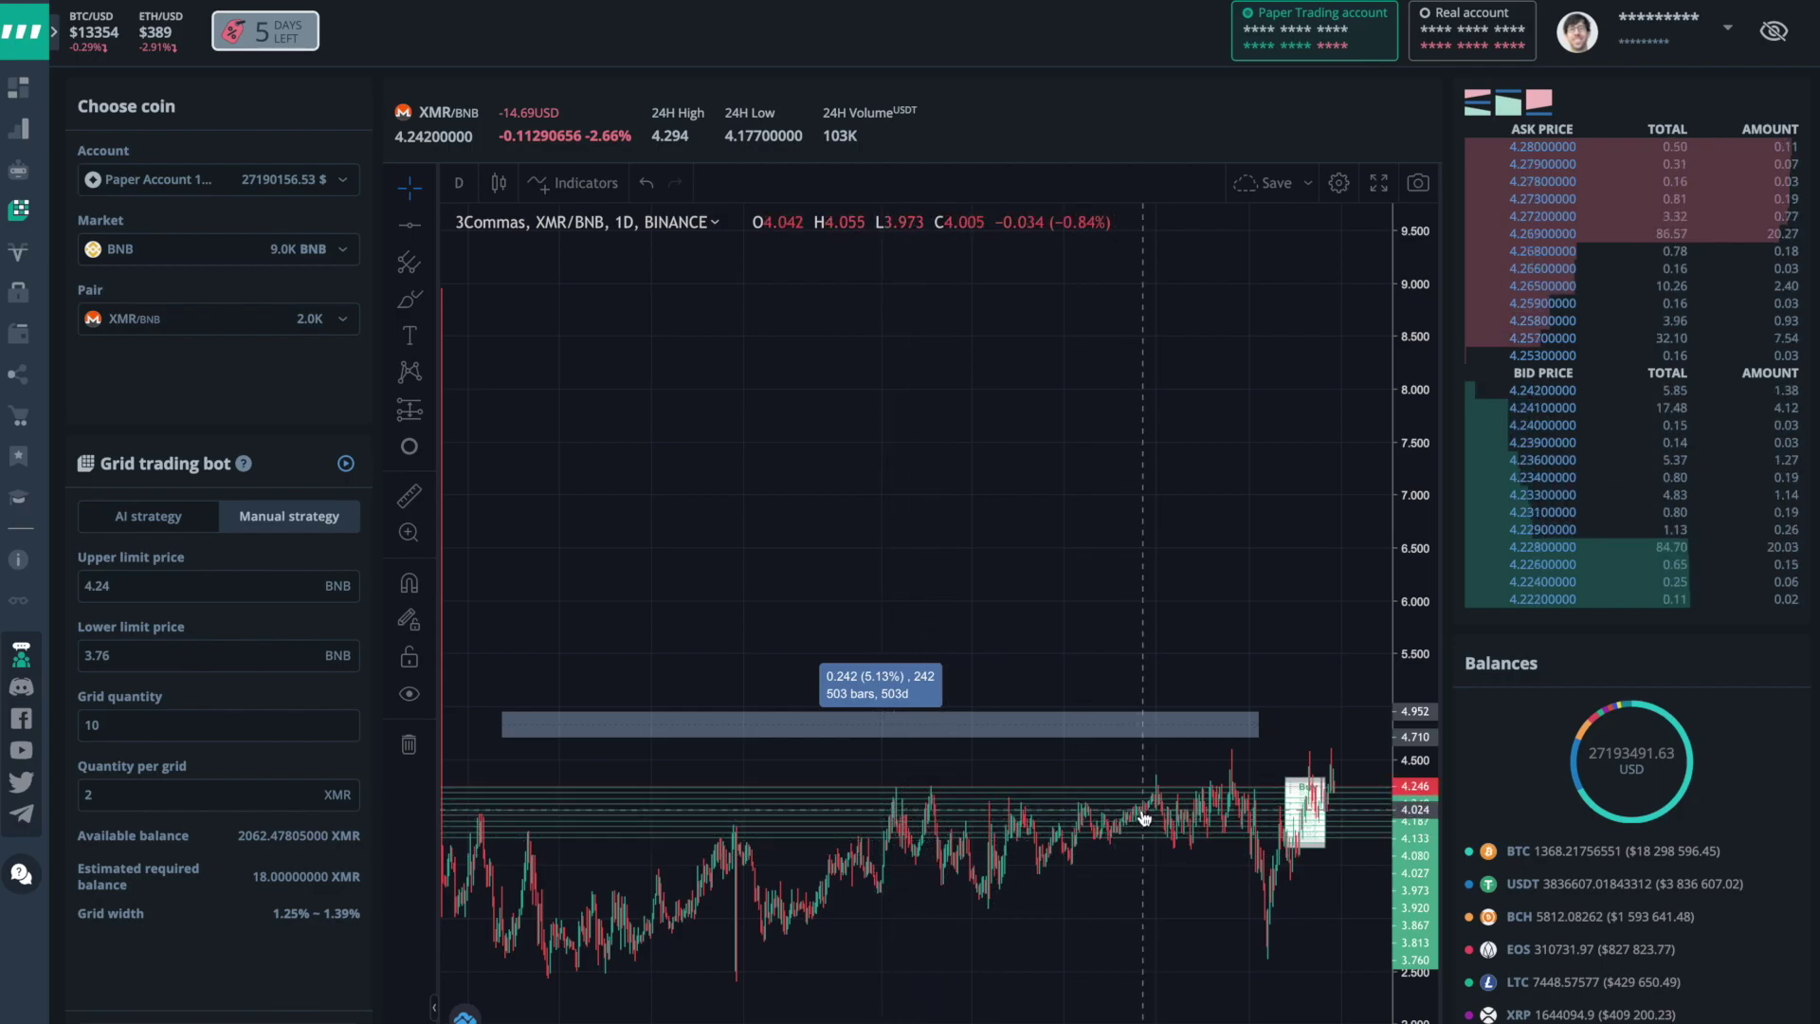
pyautogui.click(1104, 889)
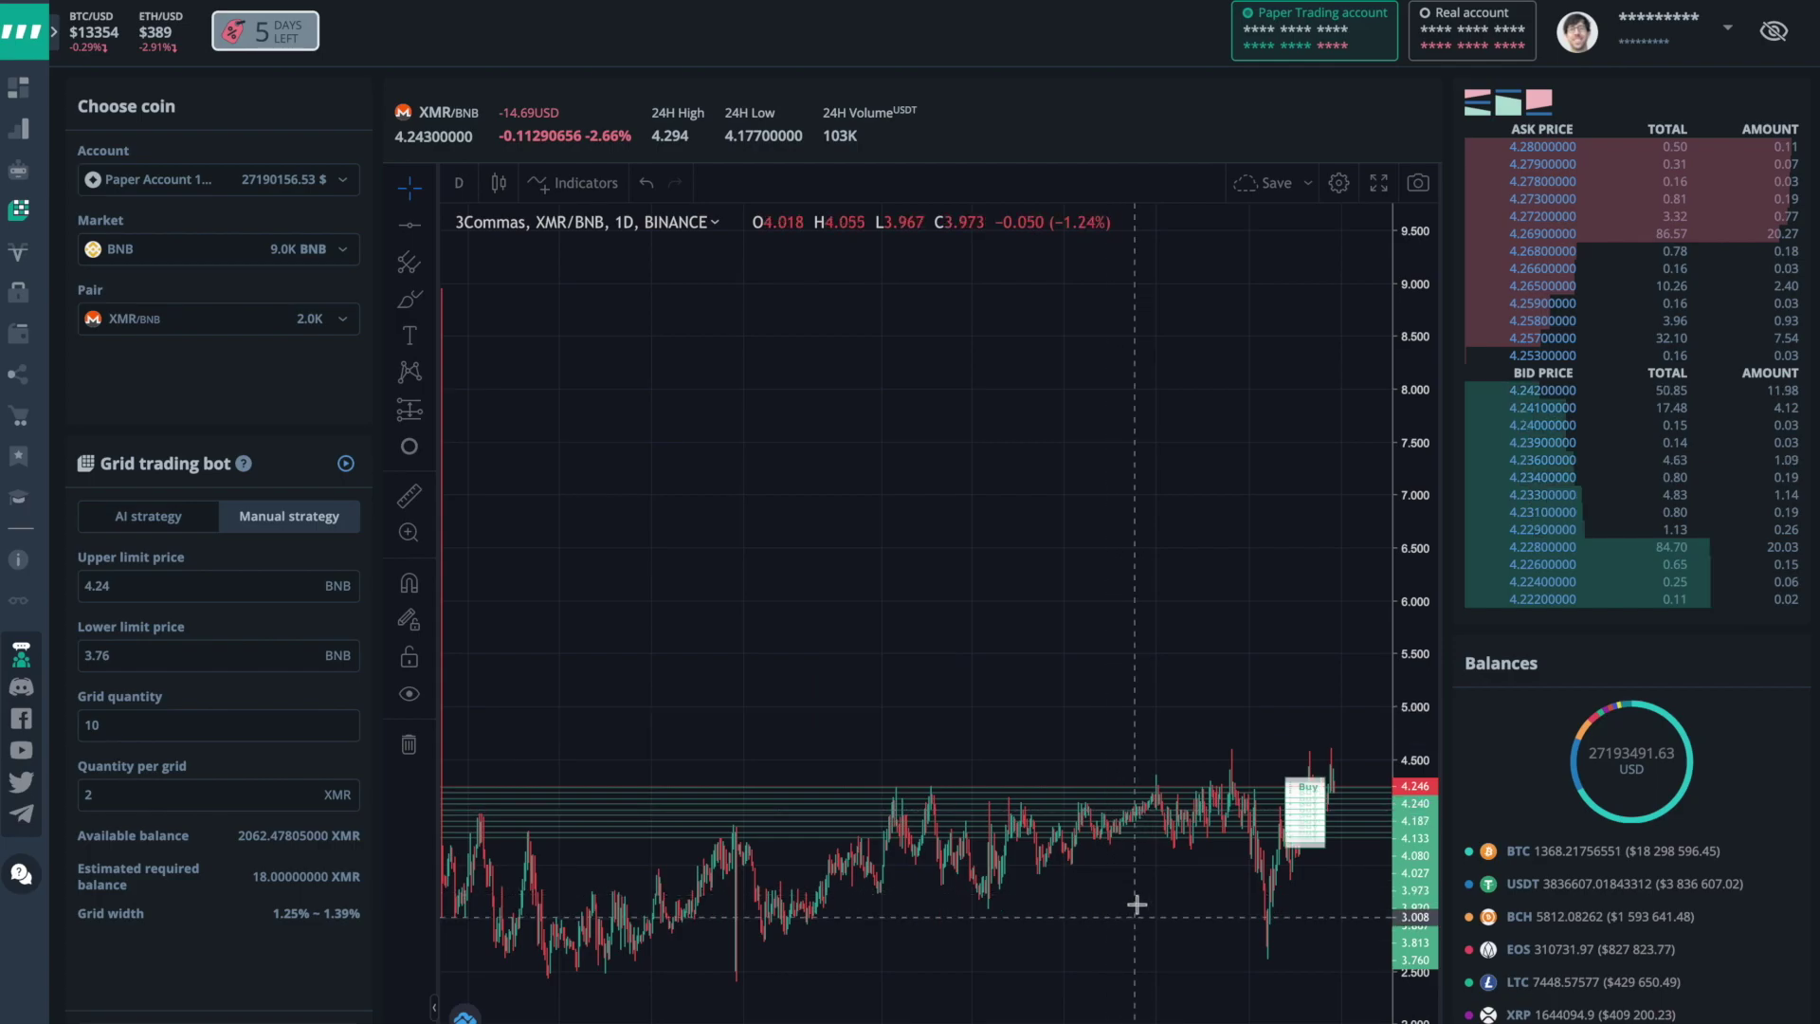
# Switch the market to USDT to load BTC/USDT and examine its longer price history against the suggested grid.
pyautogui.click(202, 248)
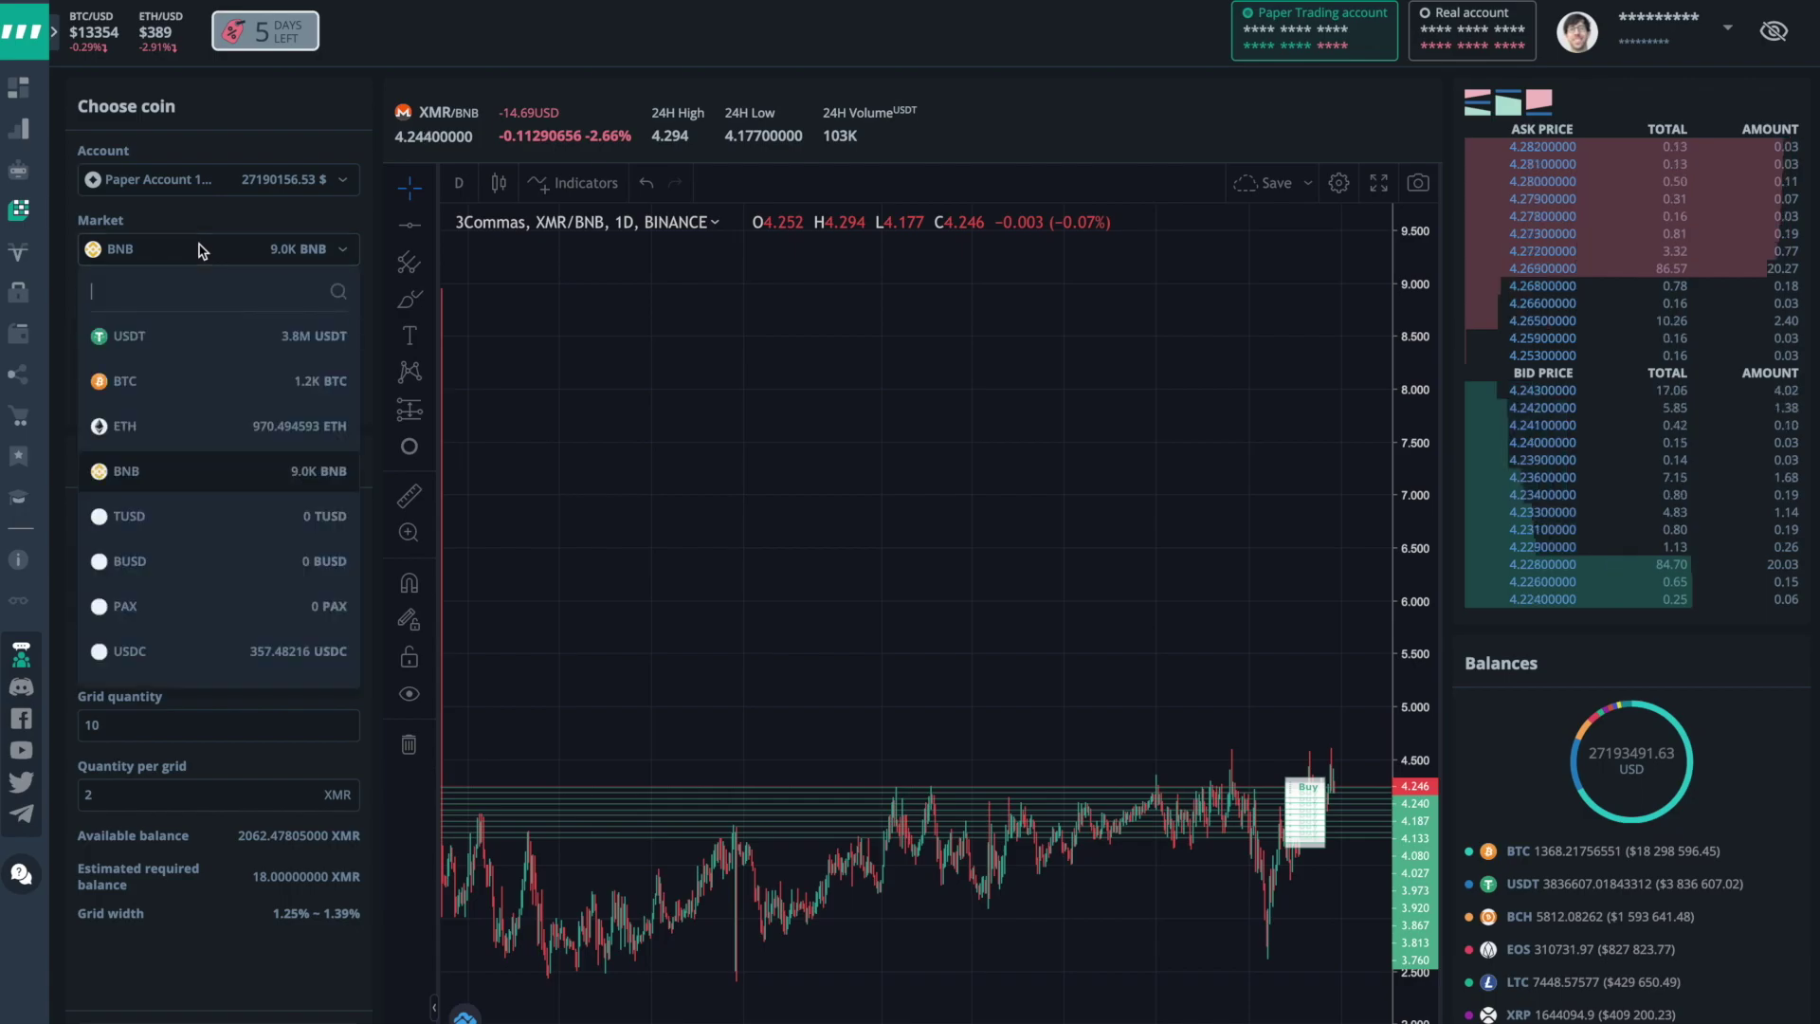
pyautogui.click(202, 337)
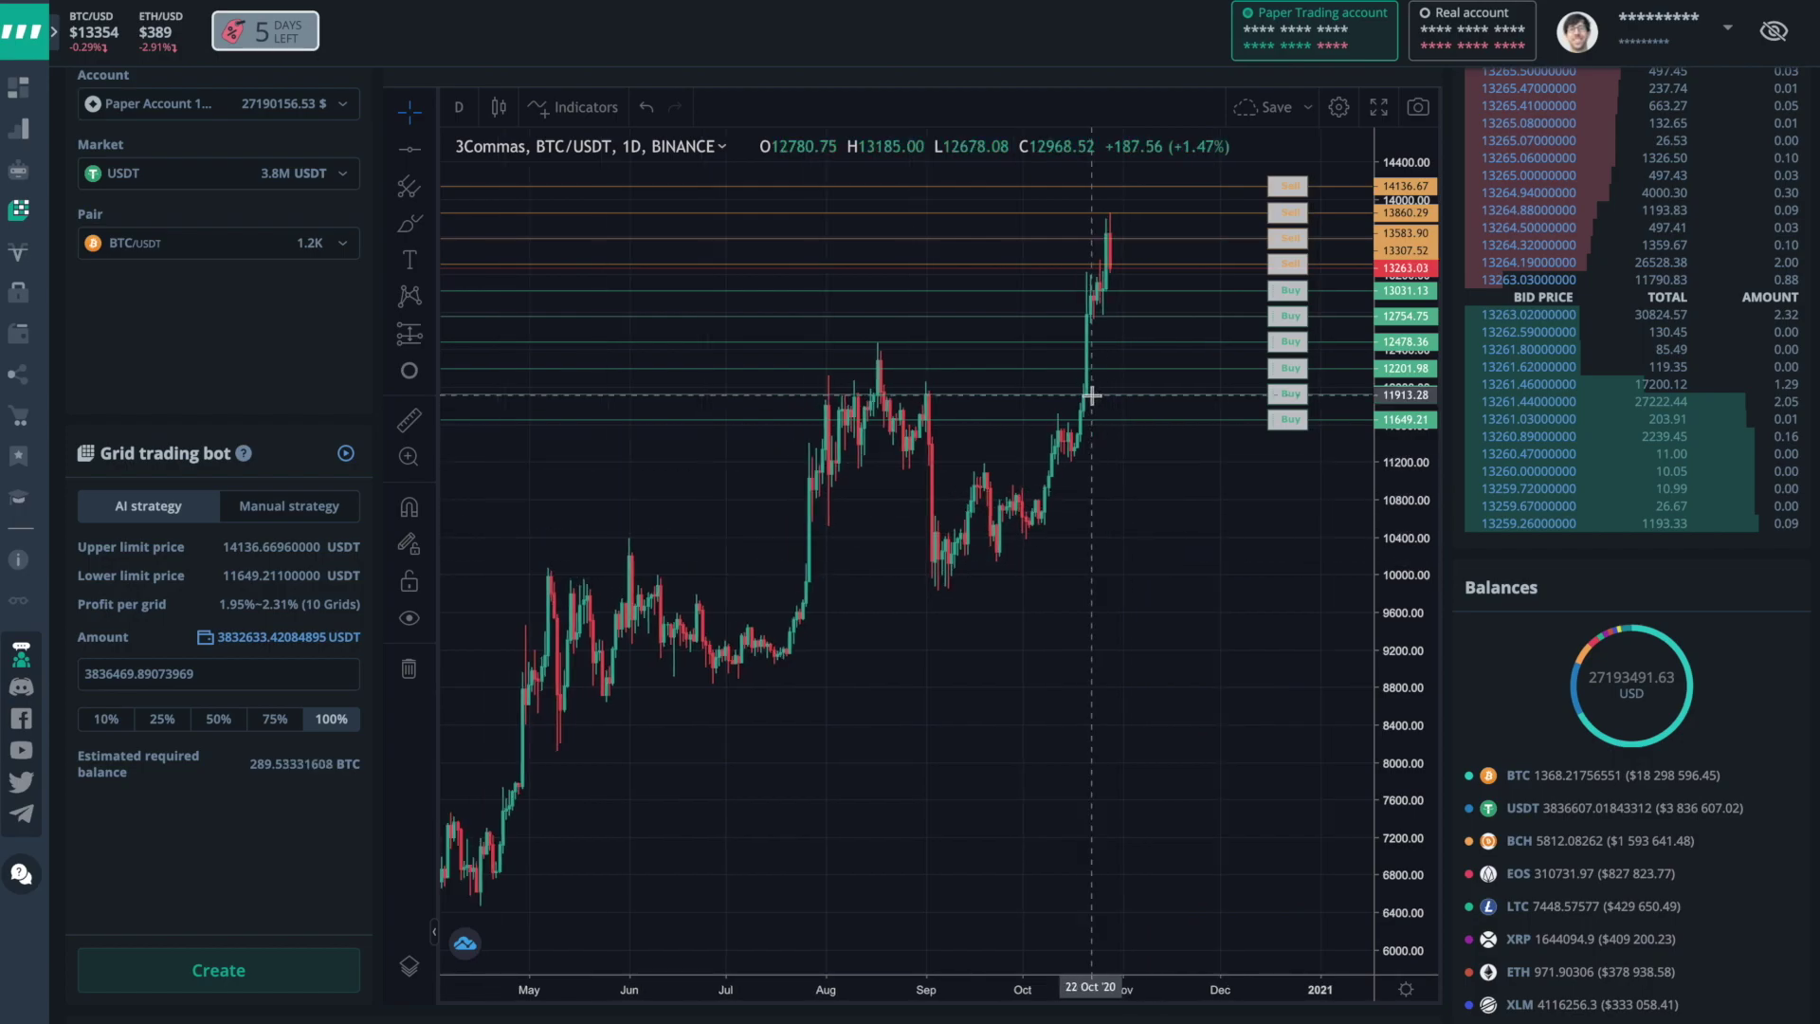
pyautogui.scroll(-3, 1091, 395)
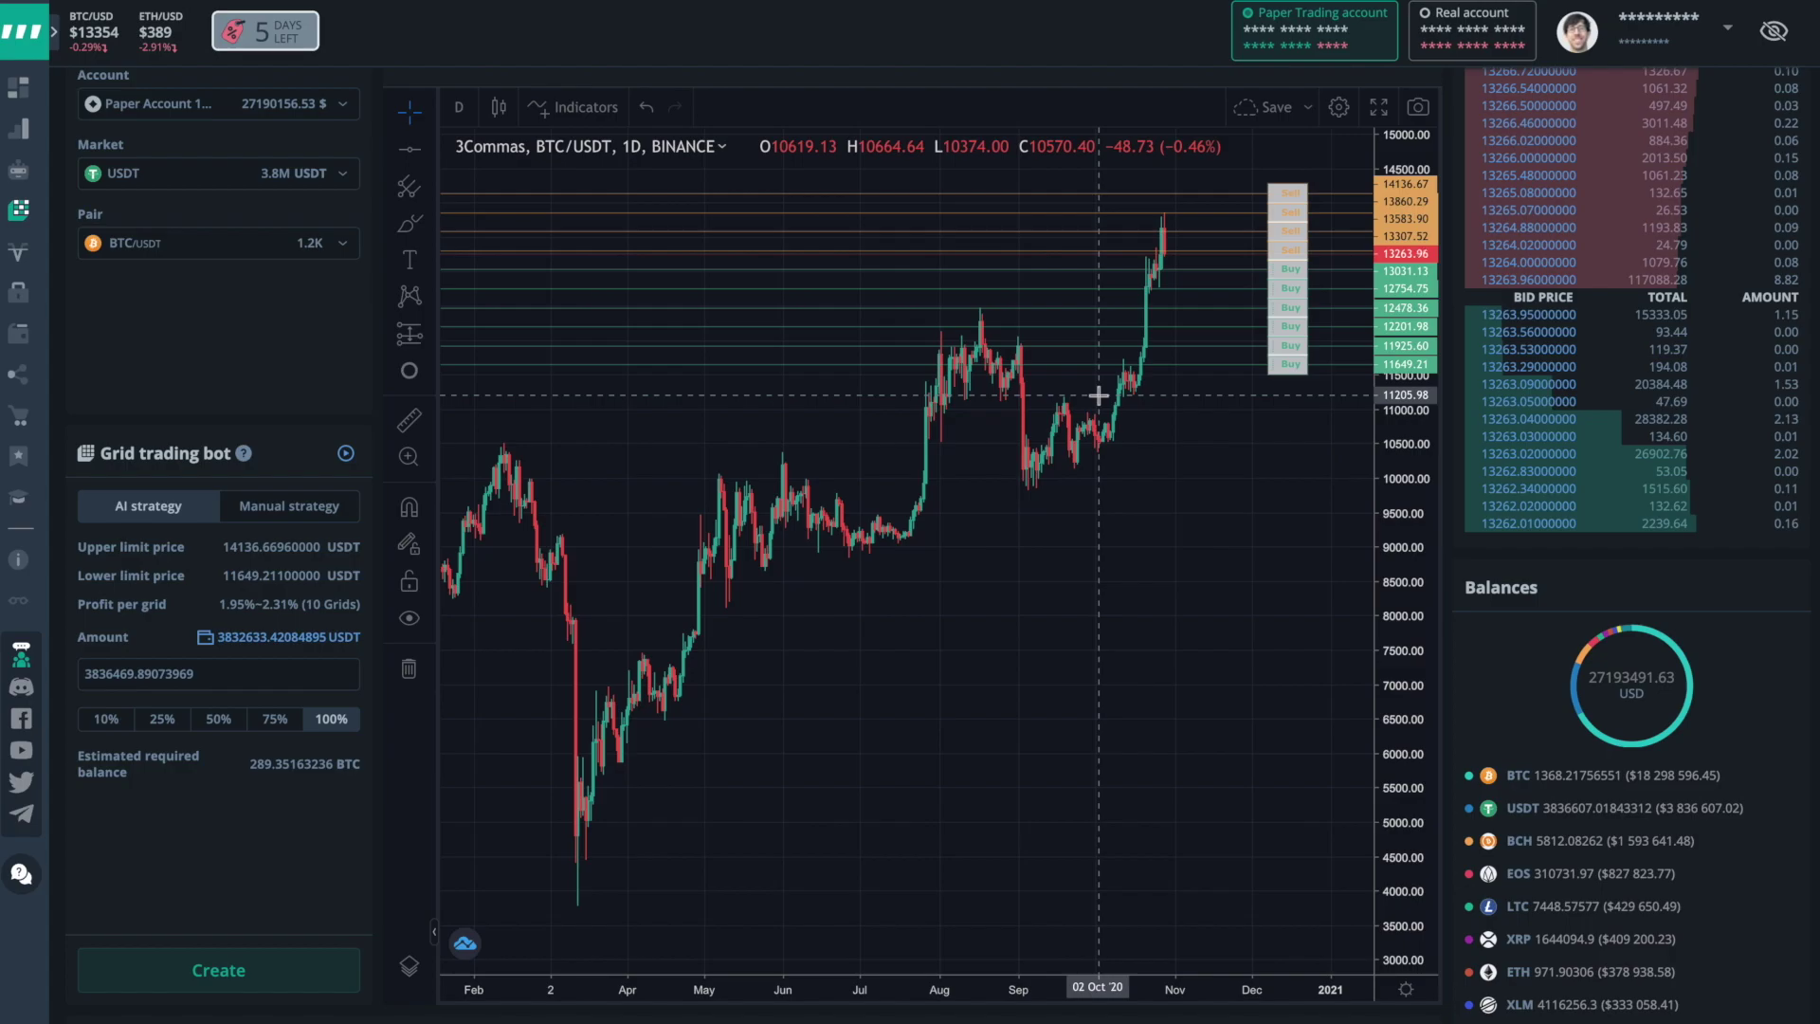
pyautogui.scroll(1, 1098, 395)
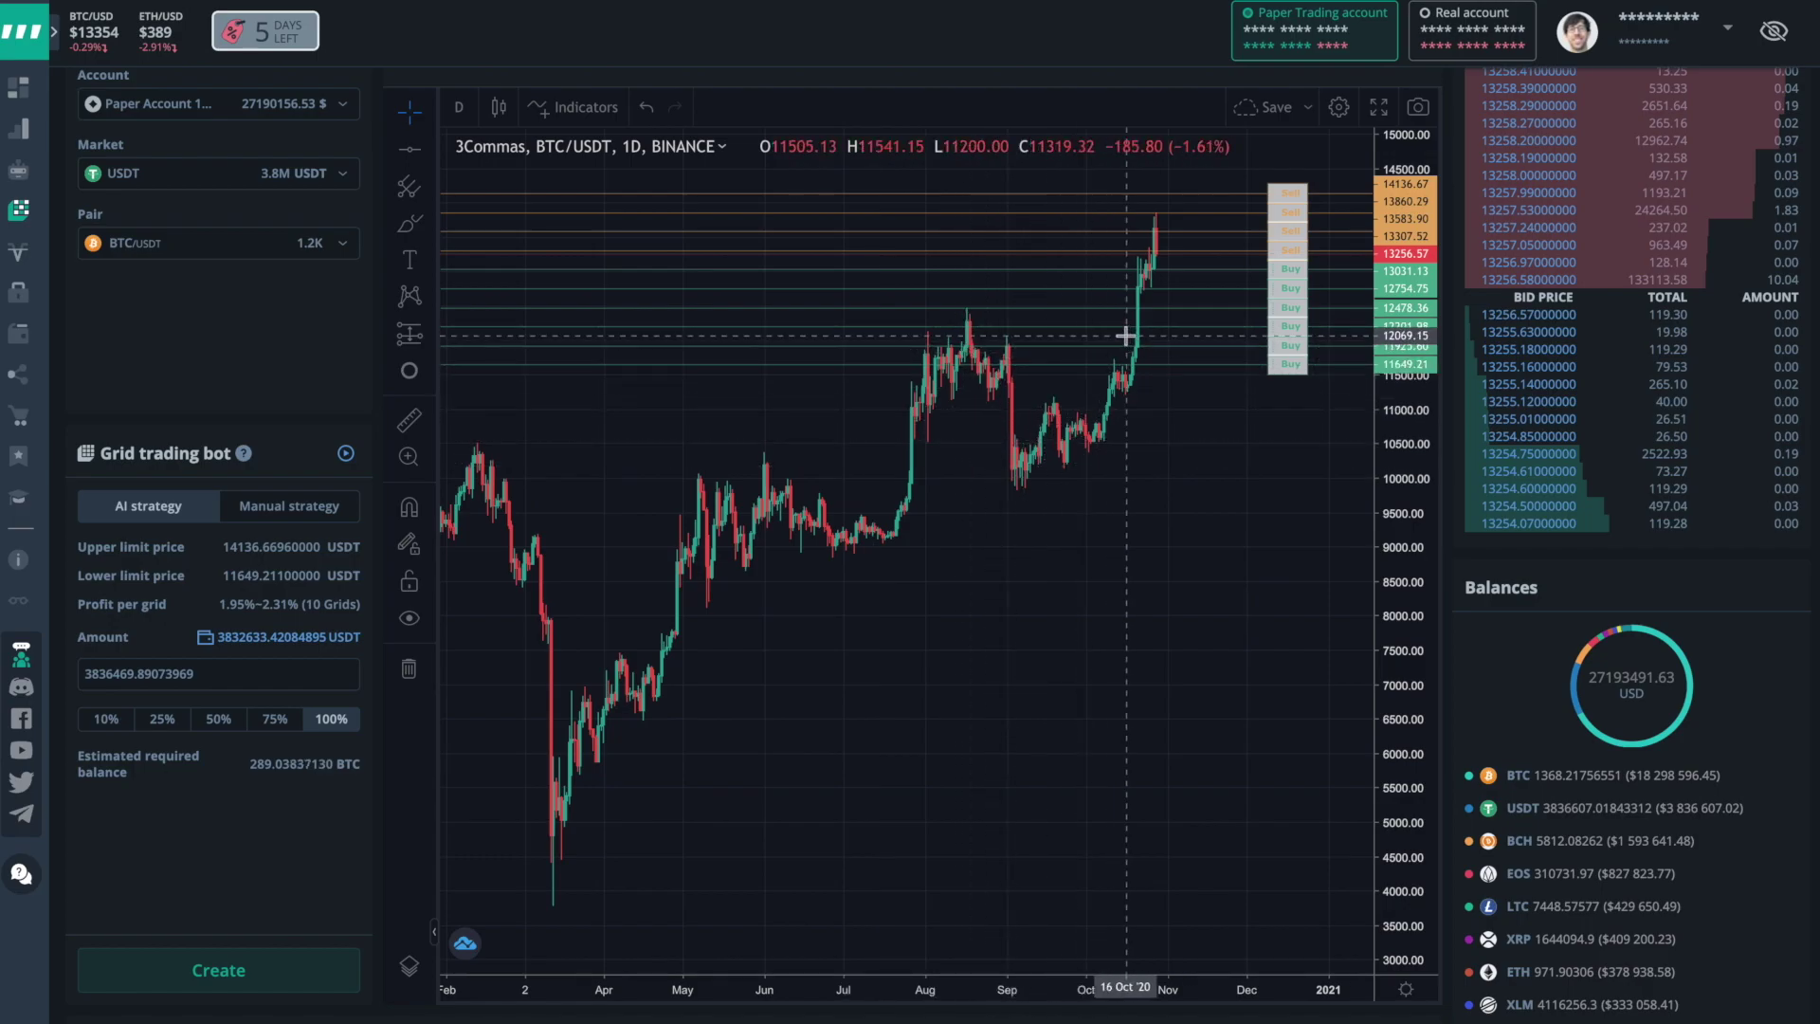
pyautogui.scroll(-1, 993, 363)
pyautogui.scroll(-1, 994, 363)
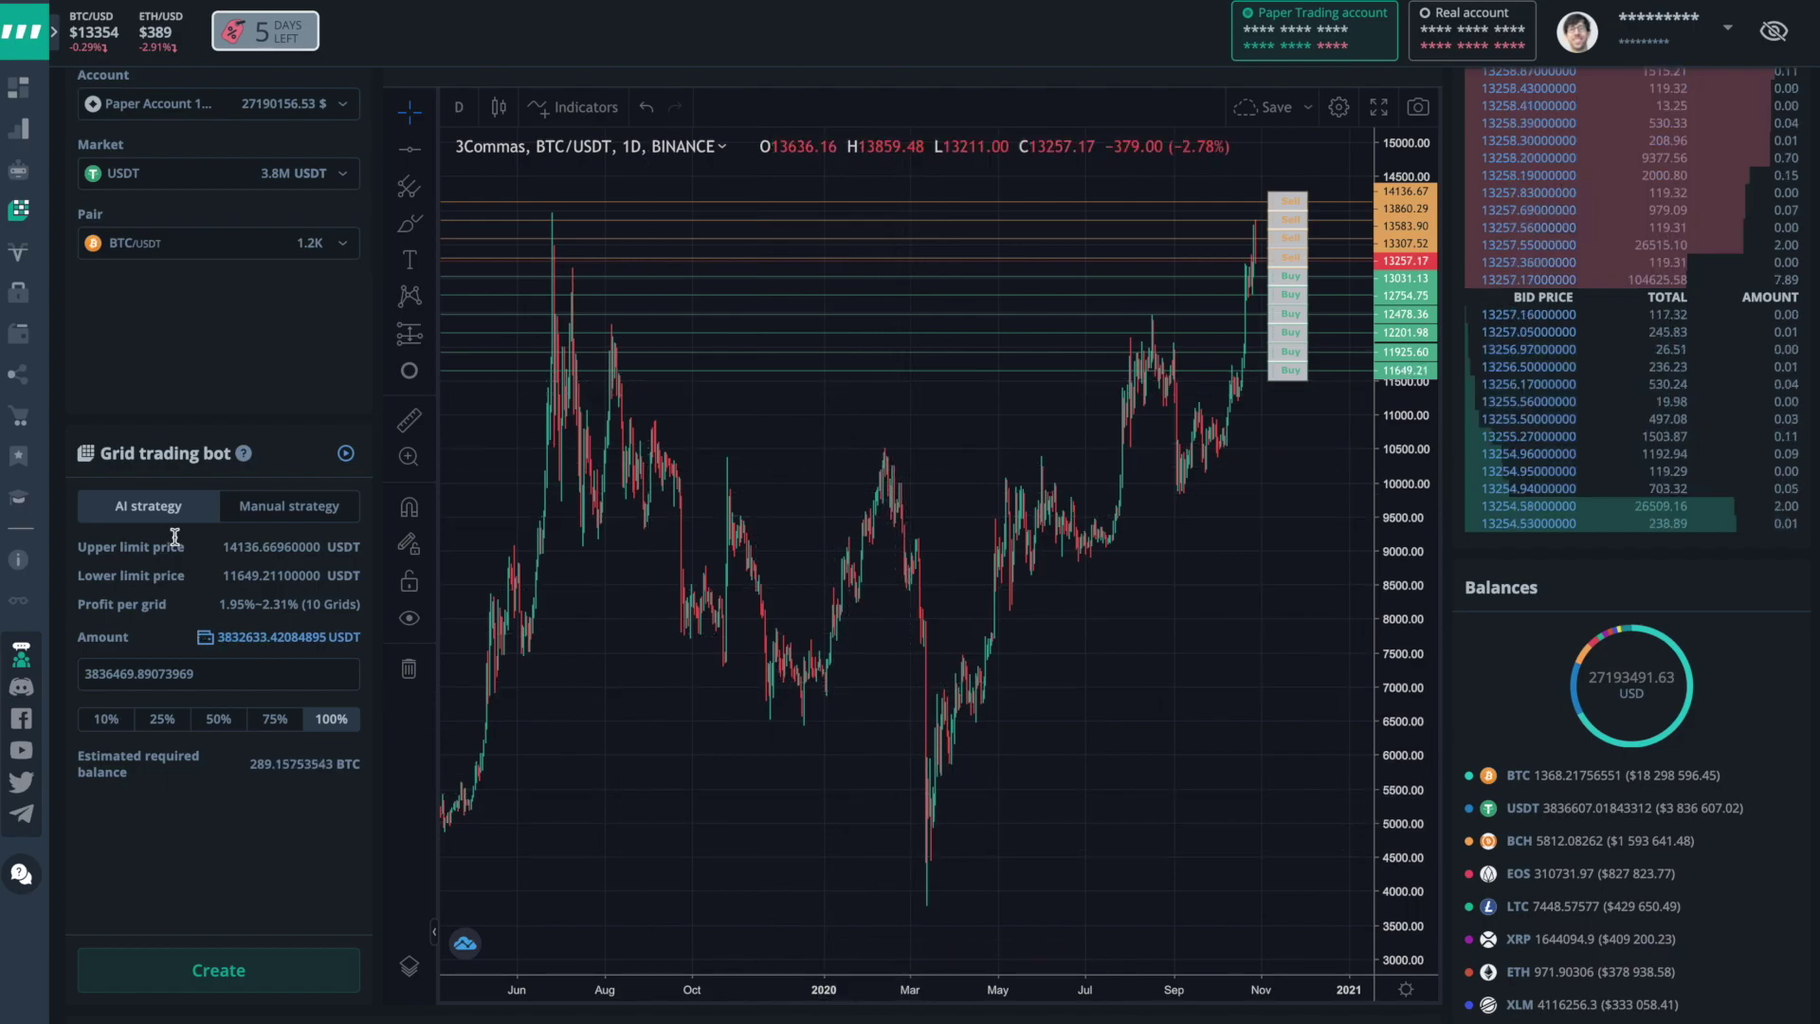
# Use the manual strategy for BTC/USDT with a lower limit price of 7104 USDT and an upper limit price of 13136.6696 USDT.
pyautogui.click(274, 512)
pyautogui.doubleClick(115, 648)
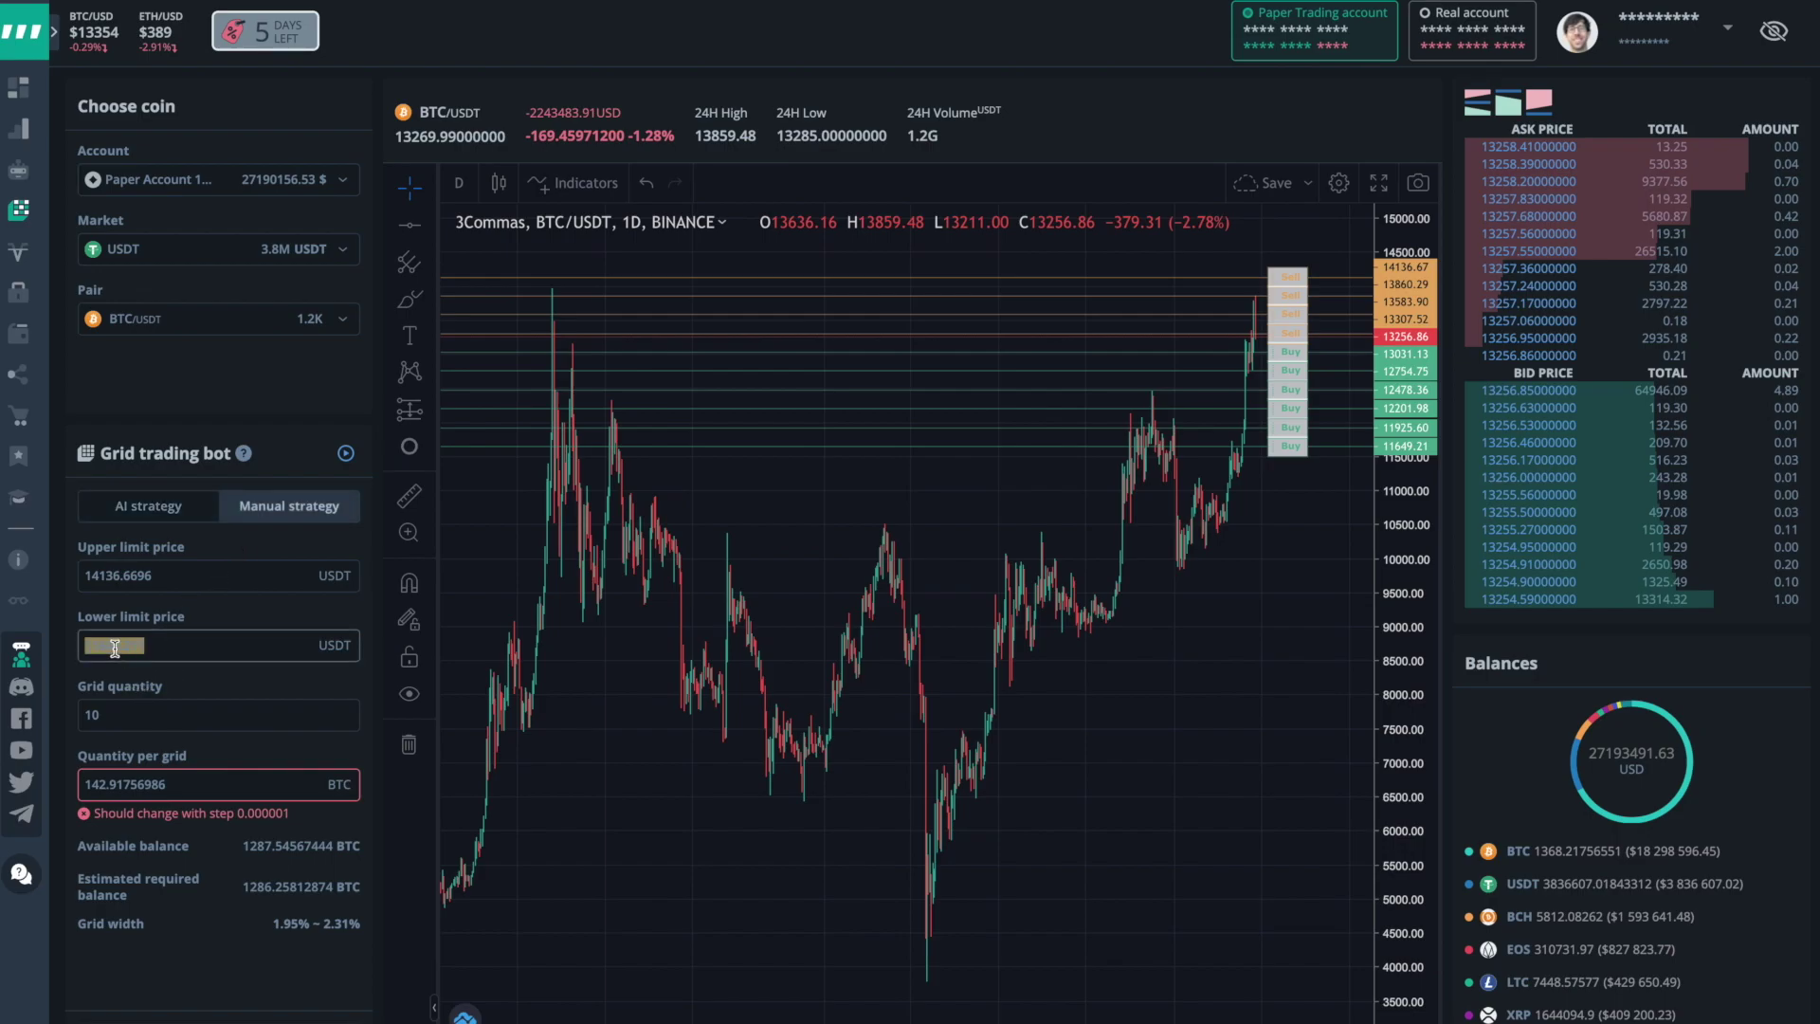
pyautogui.write('7104')
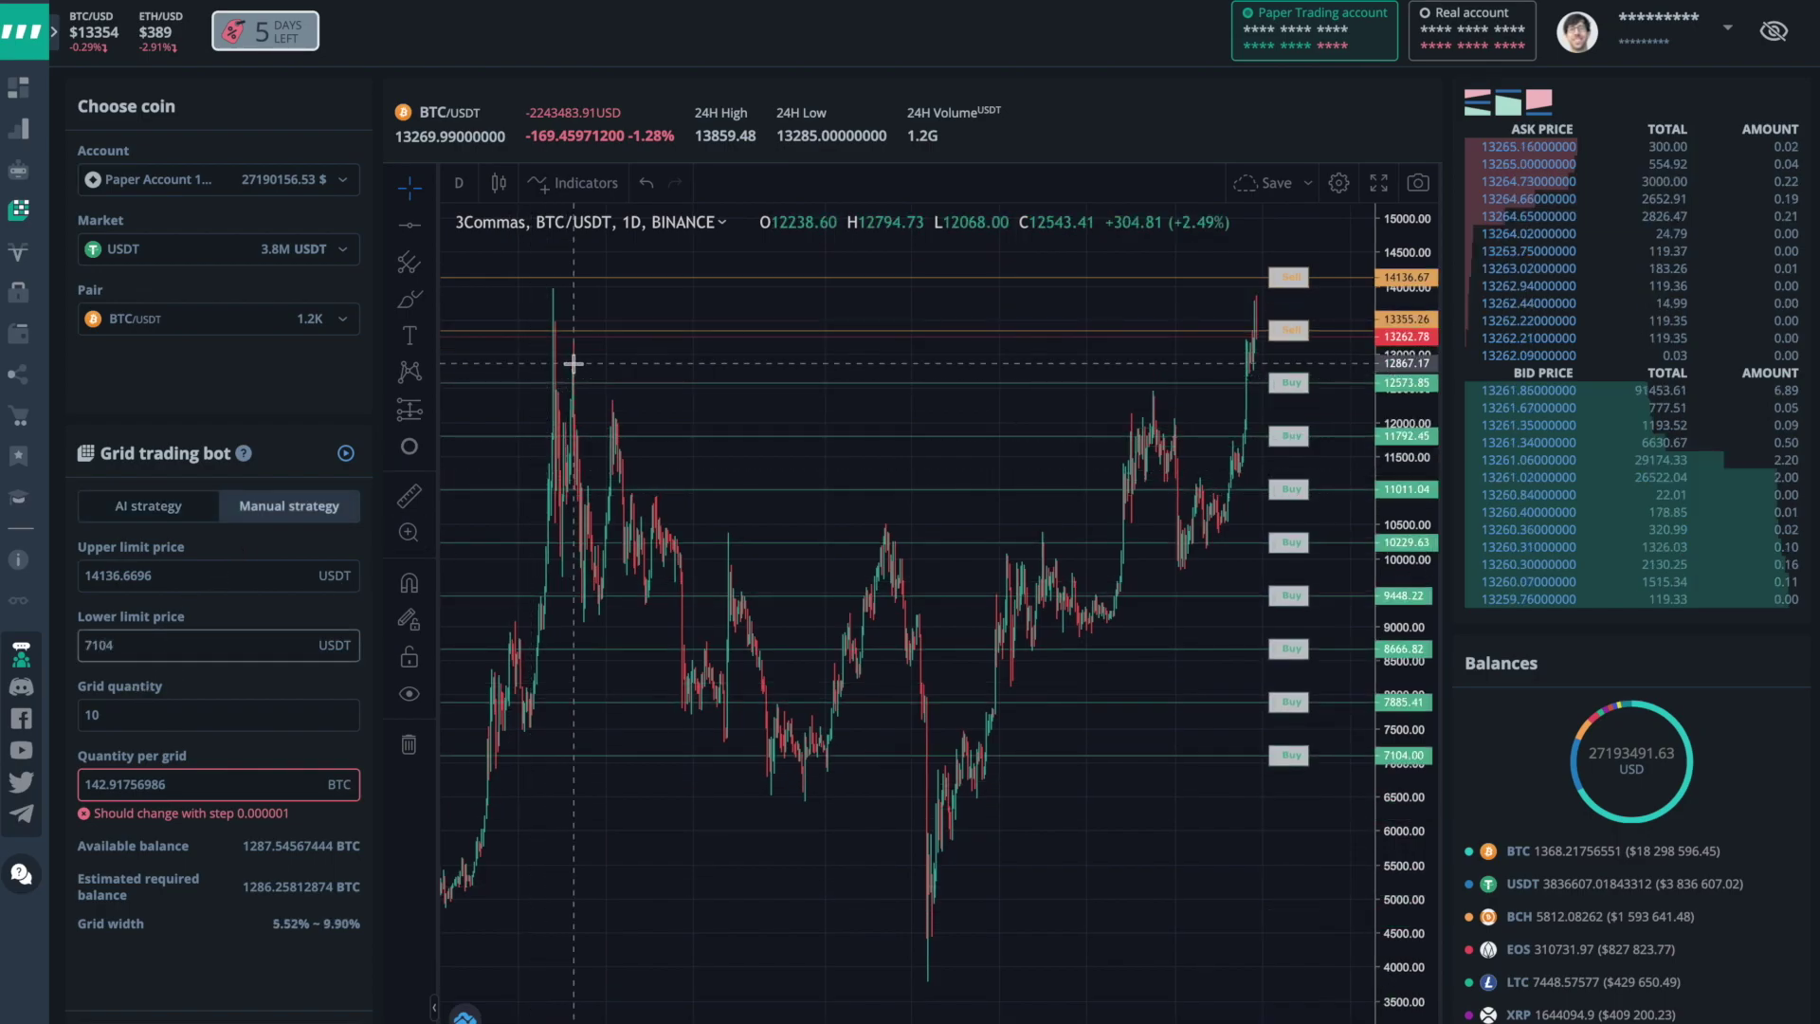
pyautogui.click(100, 576)
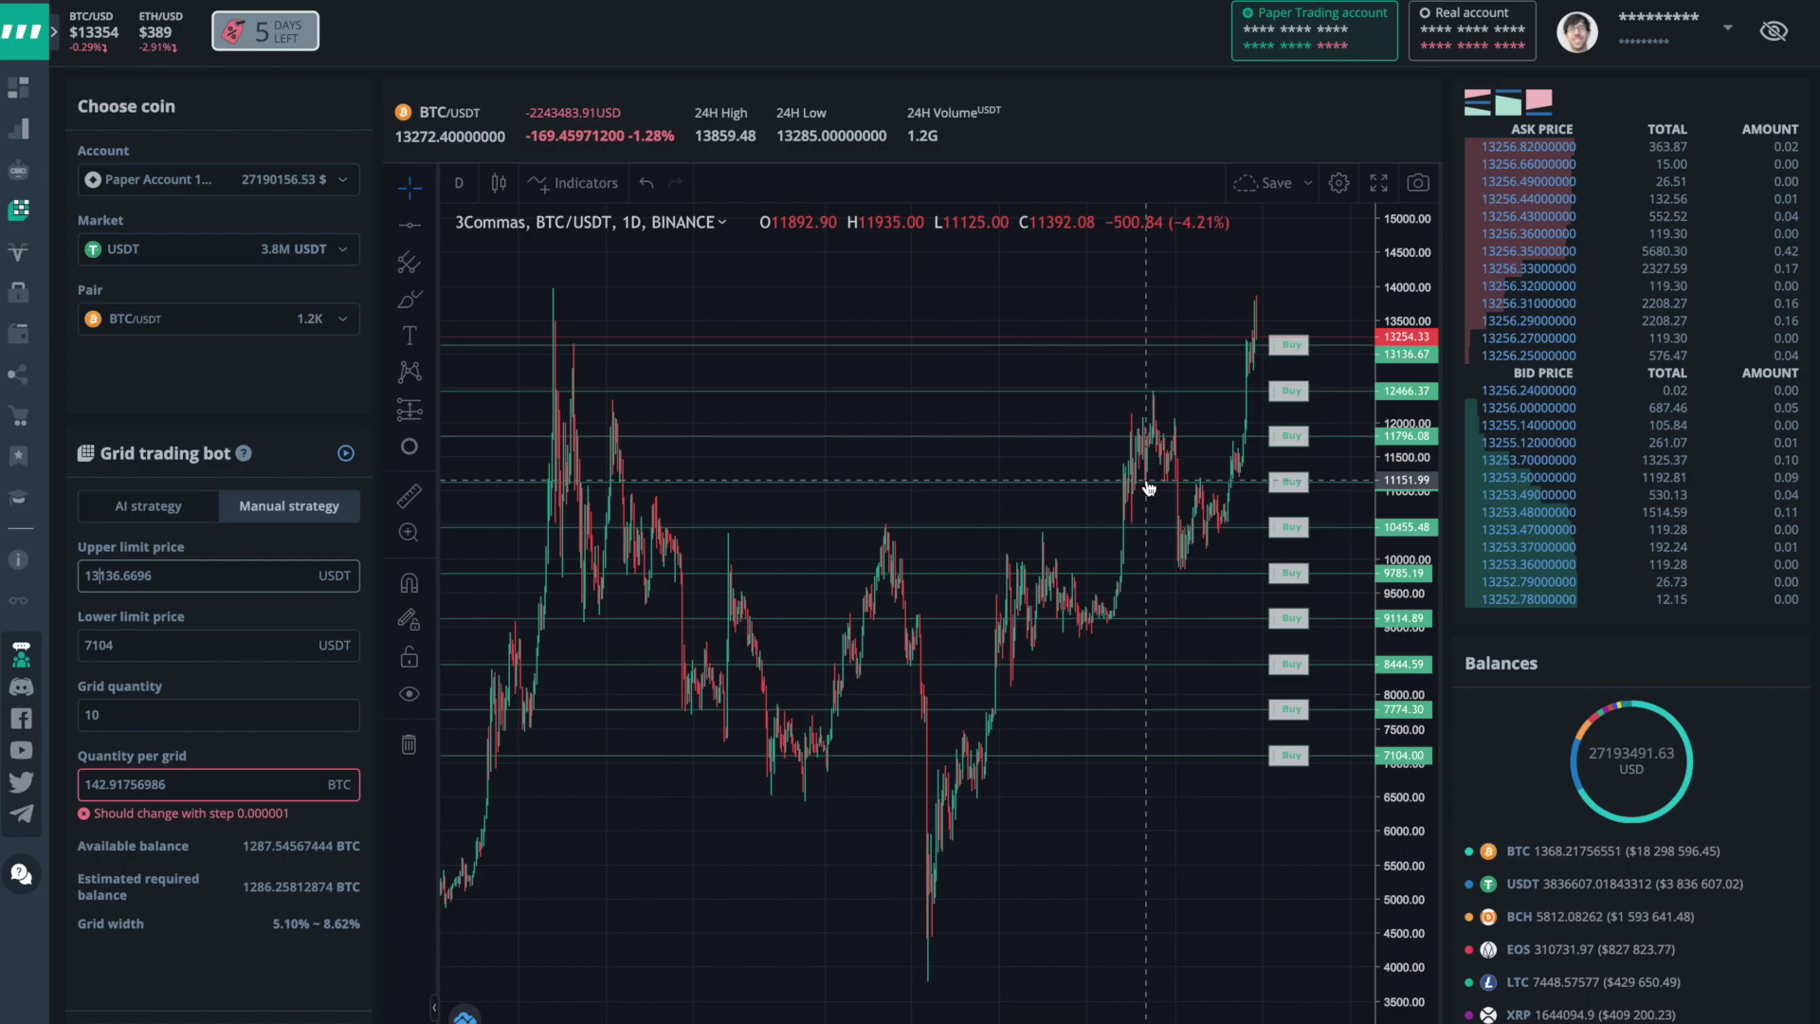
# Change the market back to BNB and select the XMR/BNB pair.
pyautogui.click(184, 255)
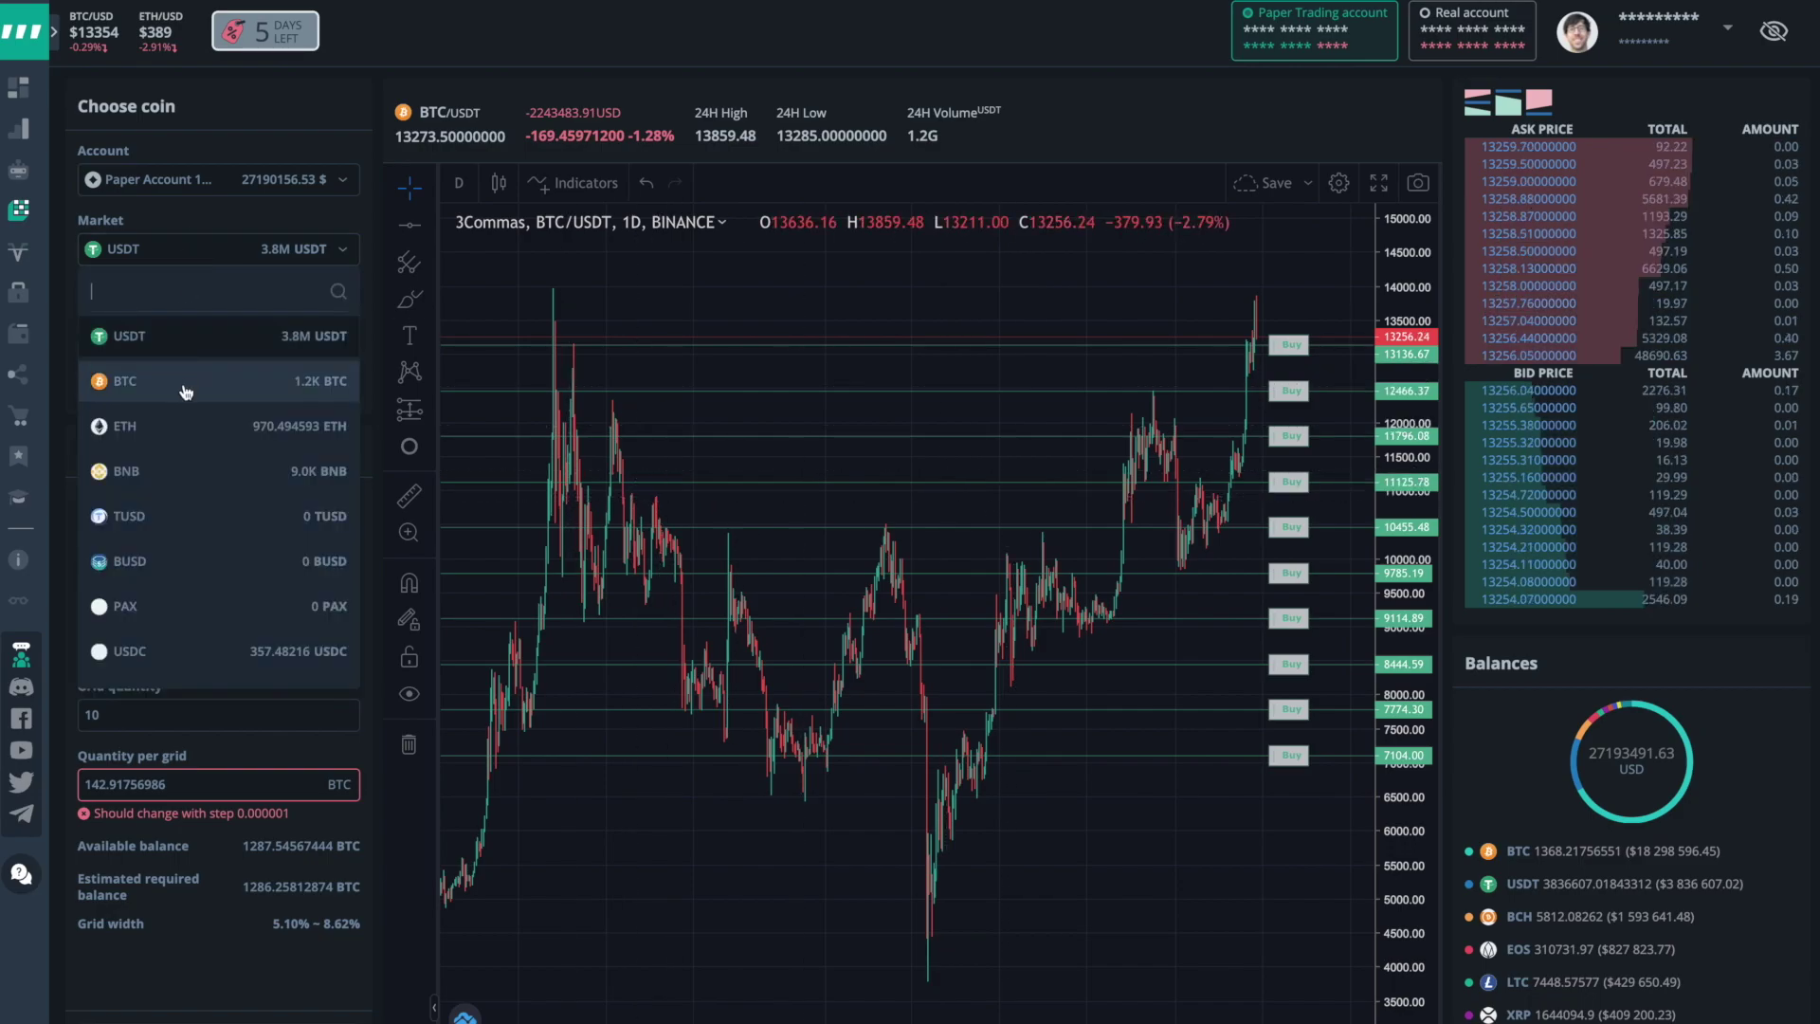
pyautogui.click(201, 467)
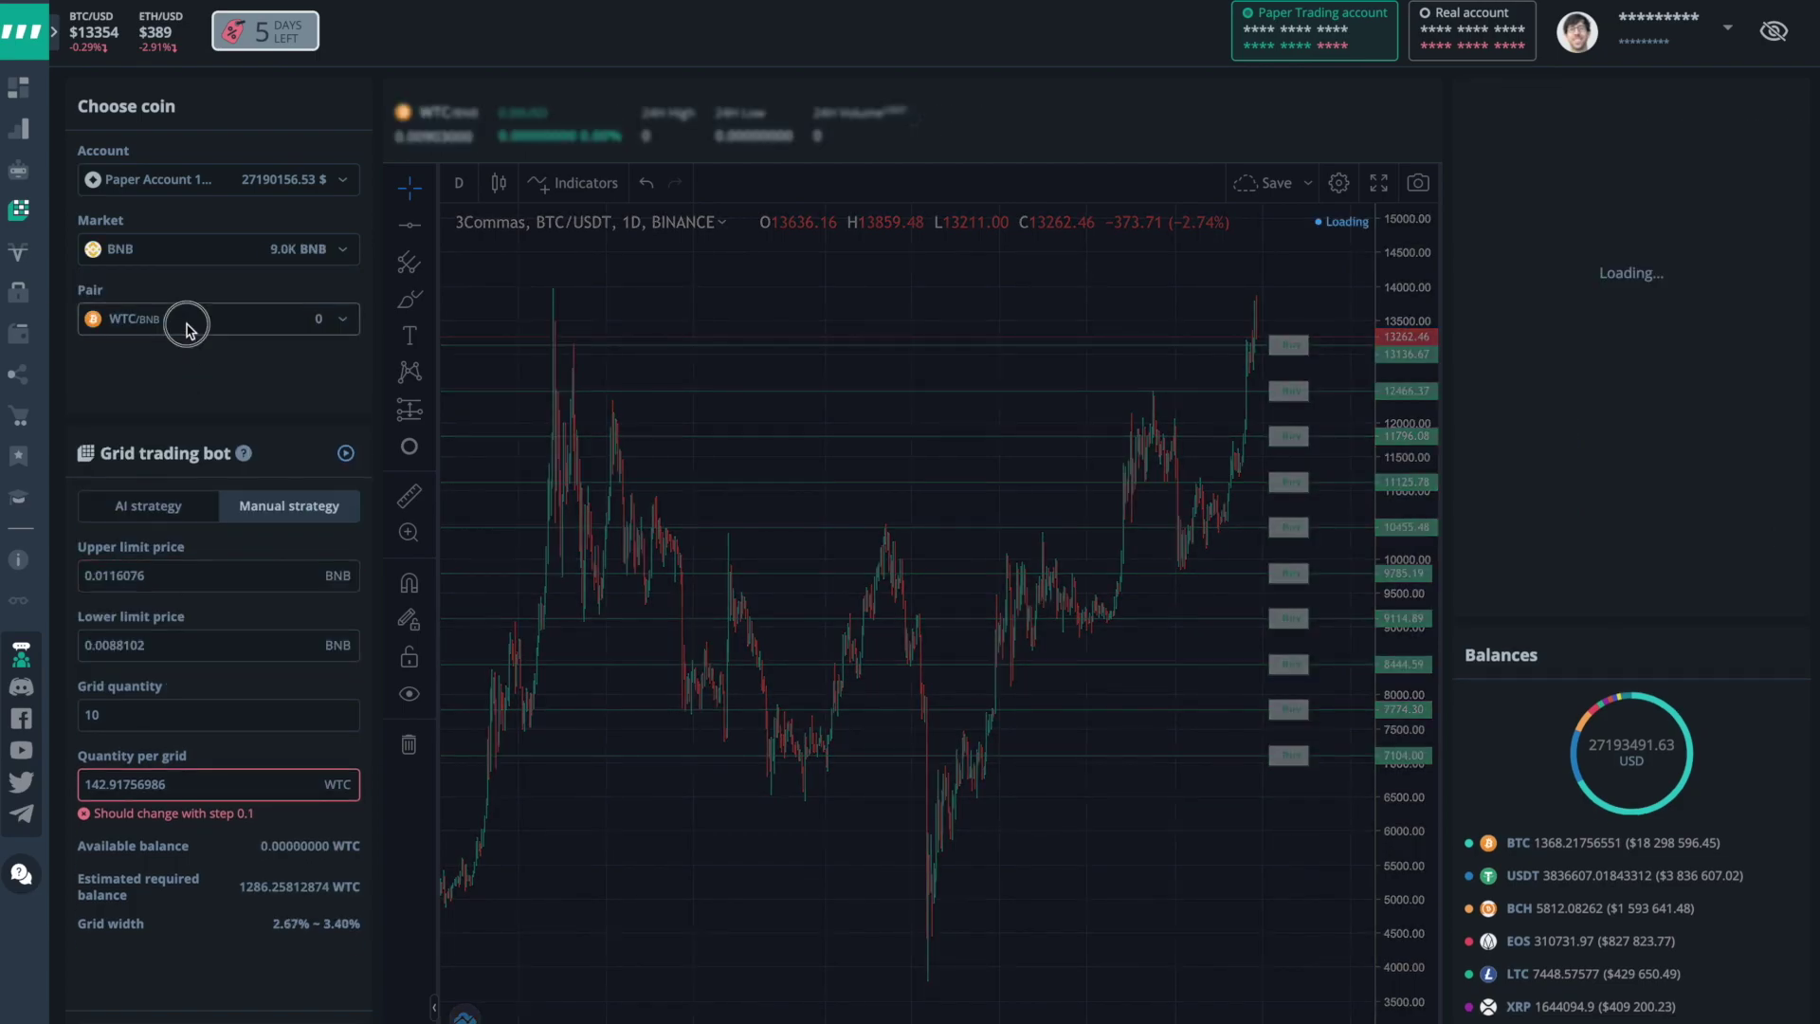
pyautogui.click(189, 322)
pyautogui.write('xmr')
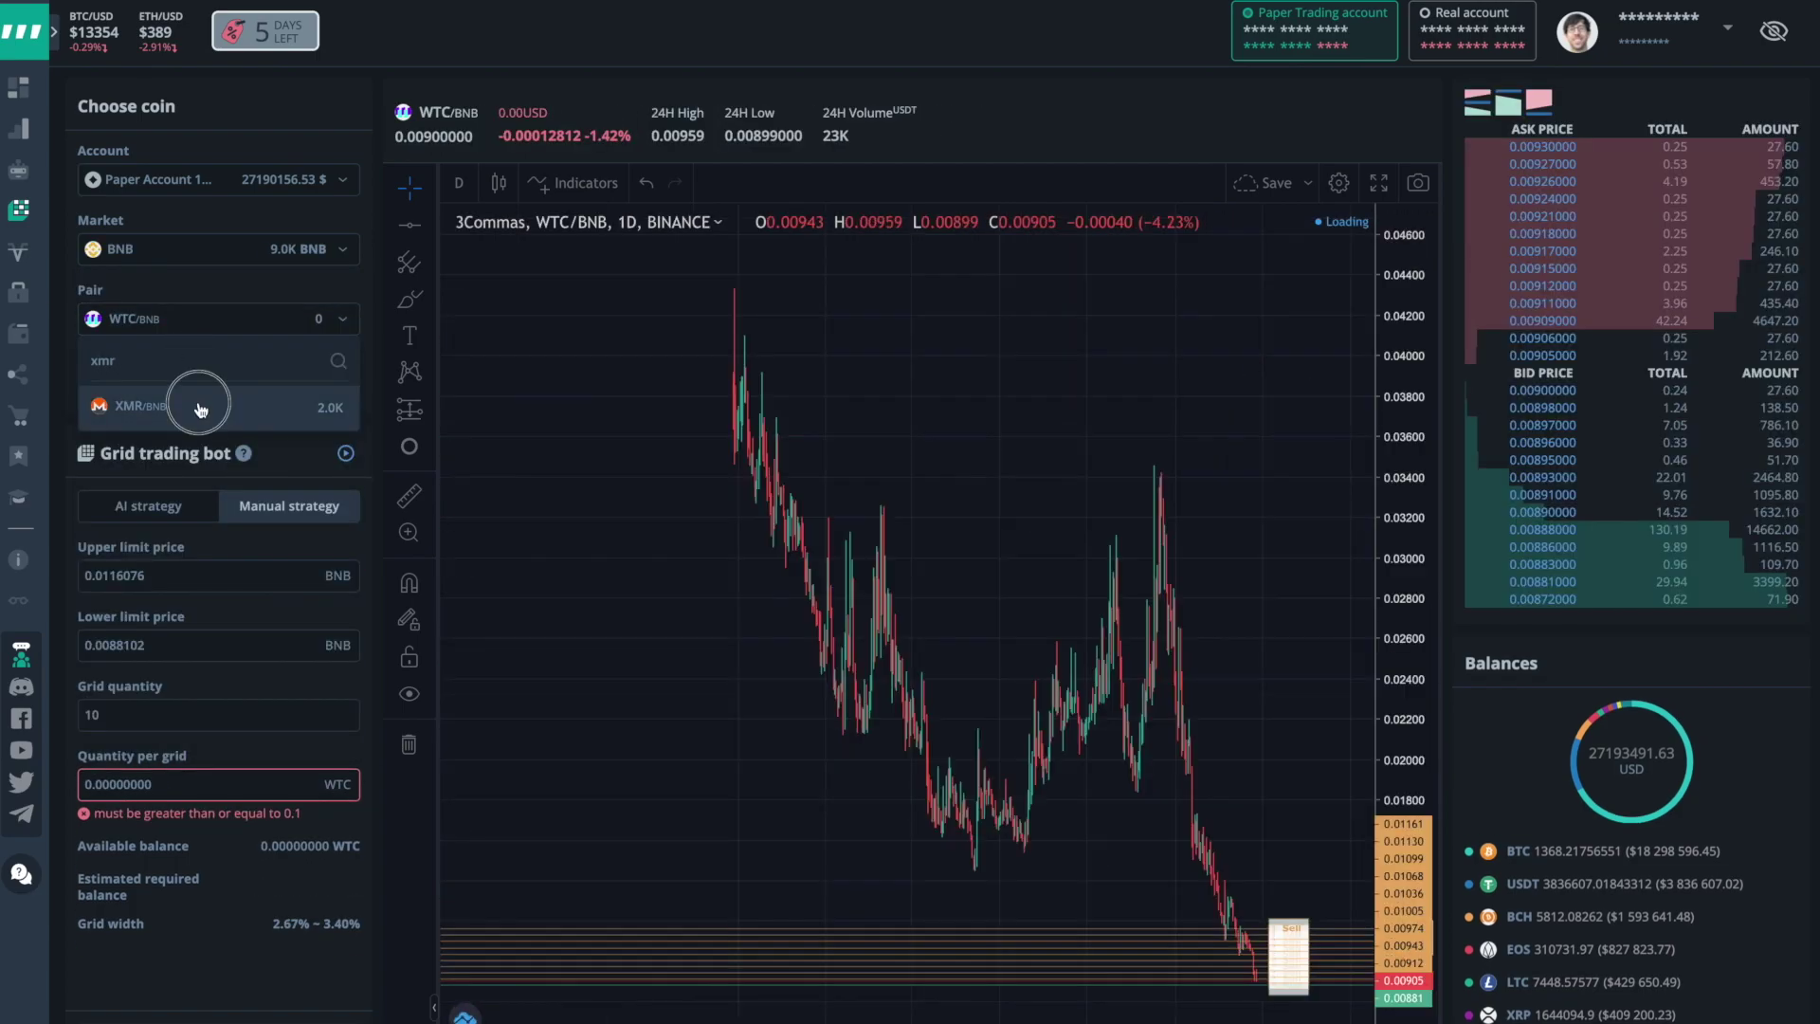
pyautogui.click(196, 403)
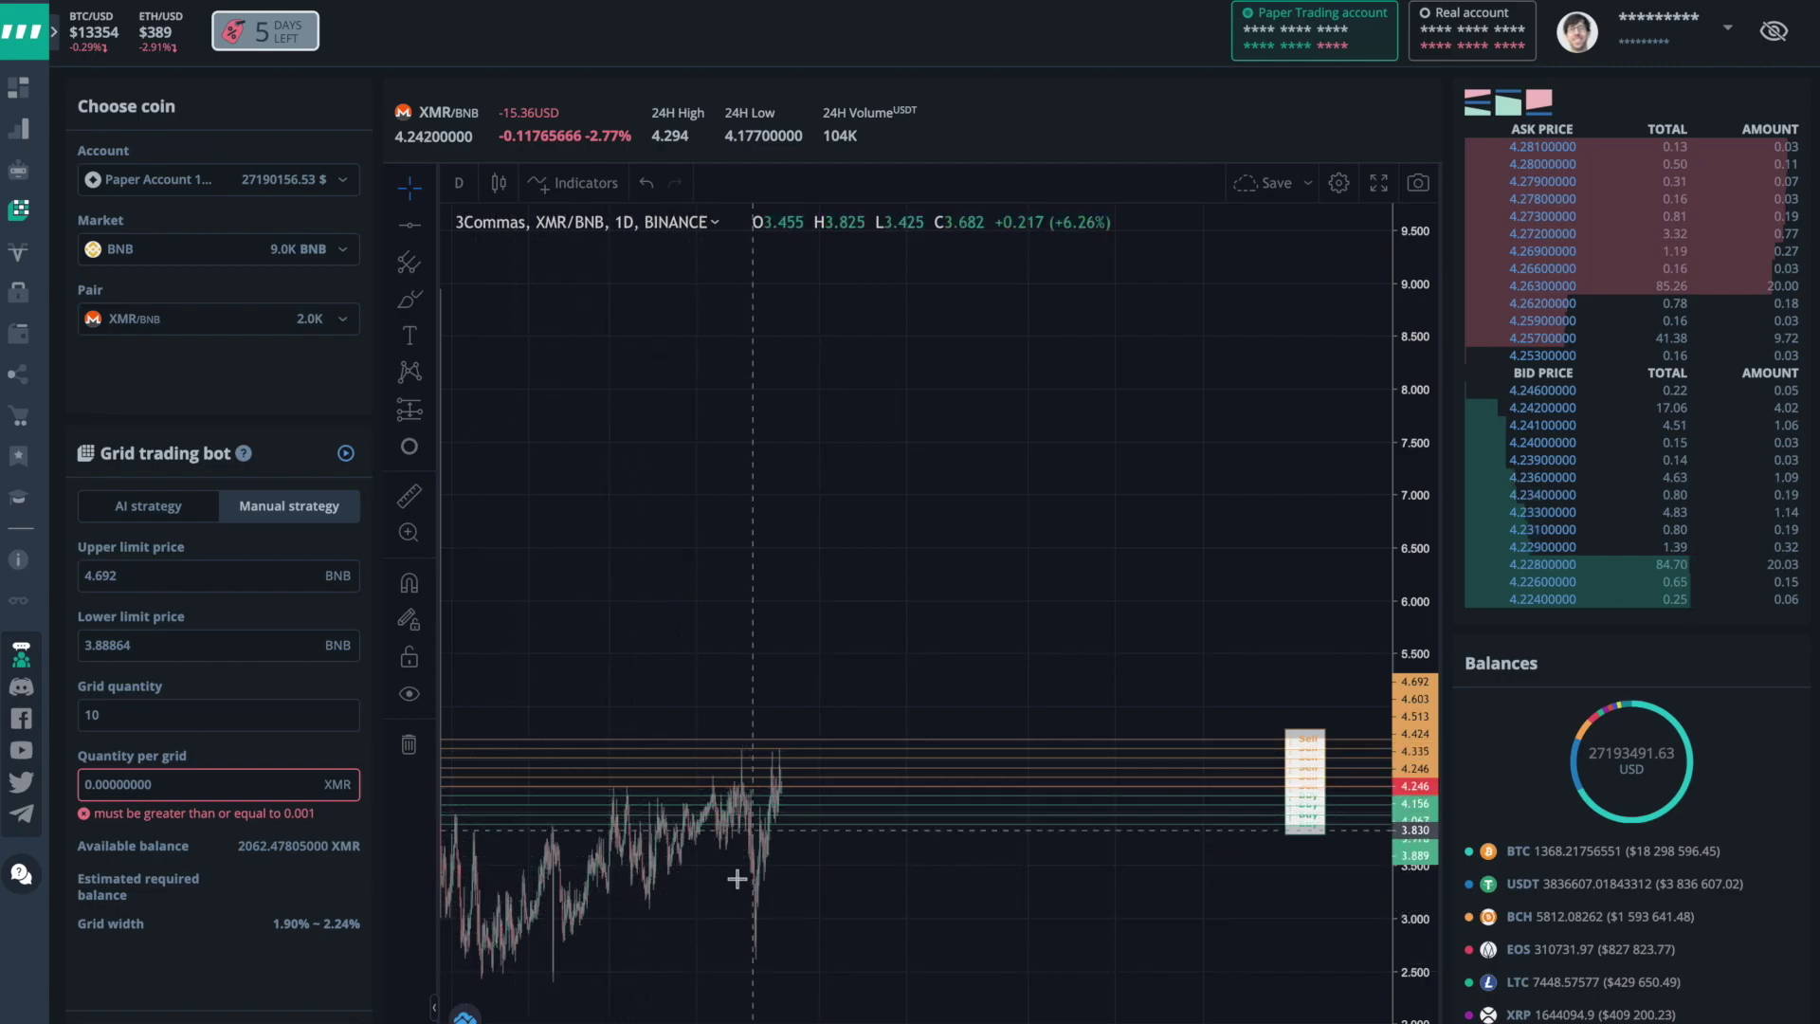
# Change the market to USDT, select the DASH/USDT pair, and set the grid bot to the AI strategy.
pyautogui.click(190, 261)
pyautogui.click(199, 337)
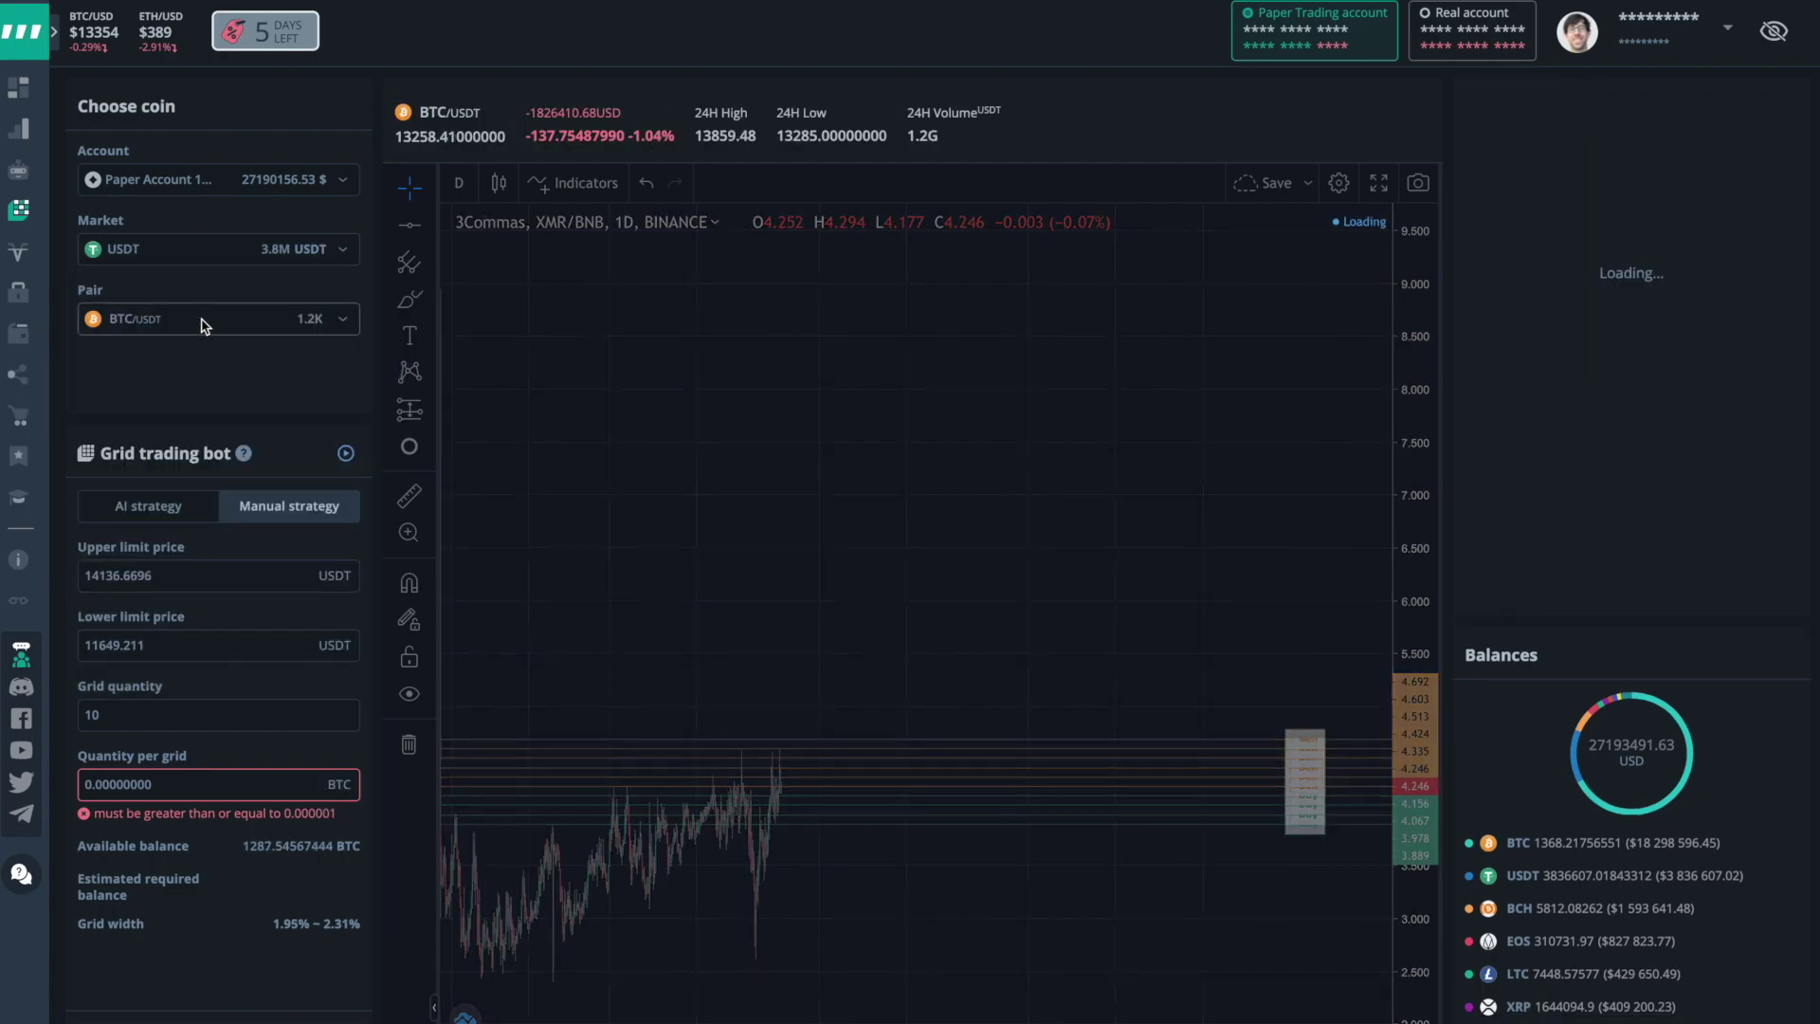
pyautogui.click(201, 322)
pyautogui.write('dash')
pyautogui.click(182, 400)
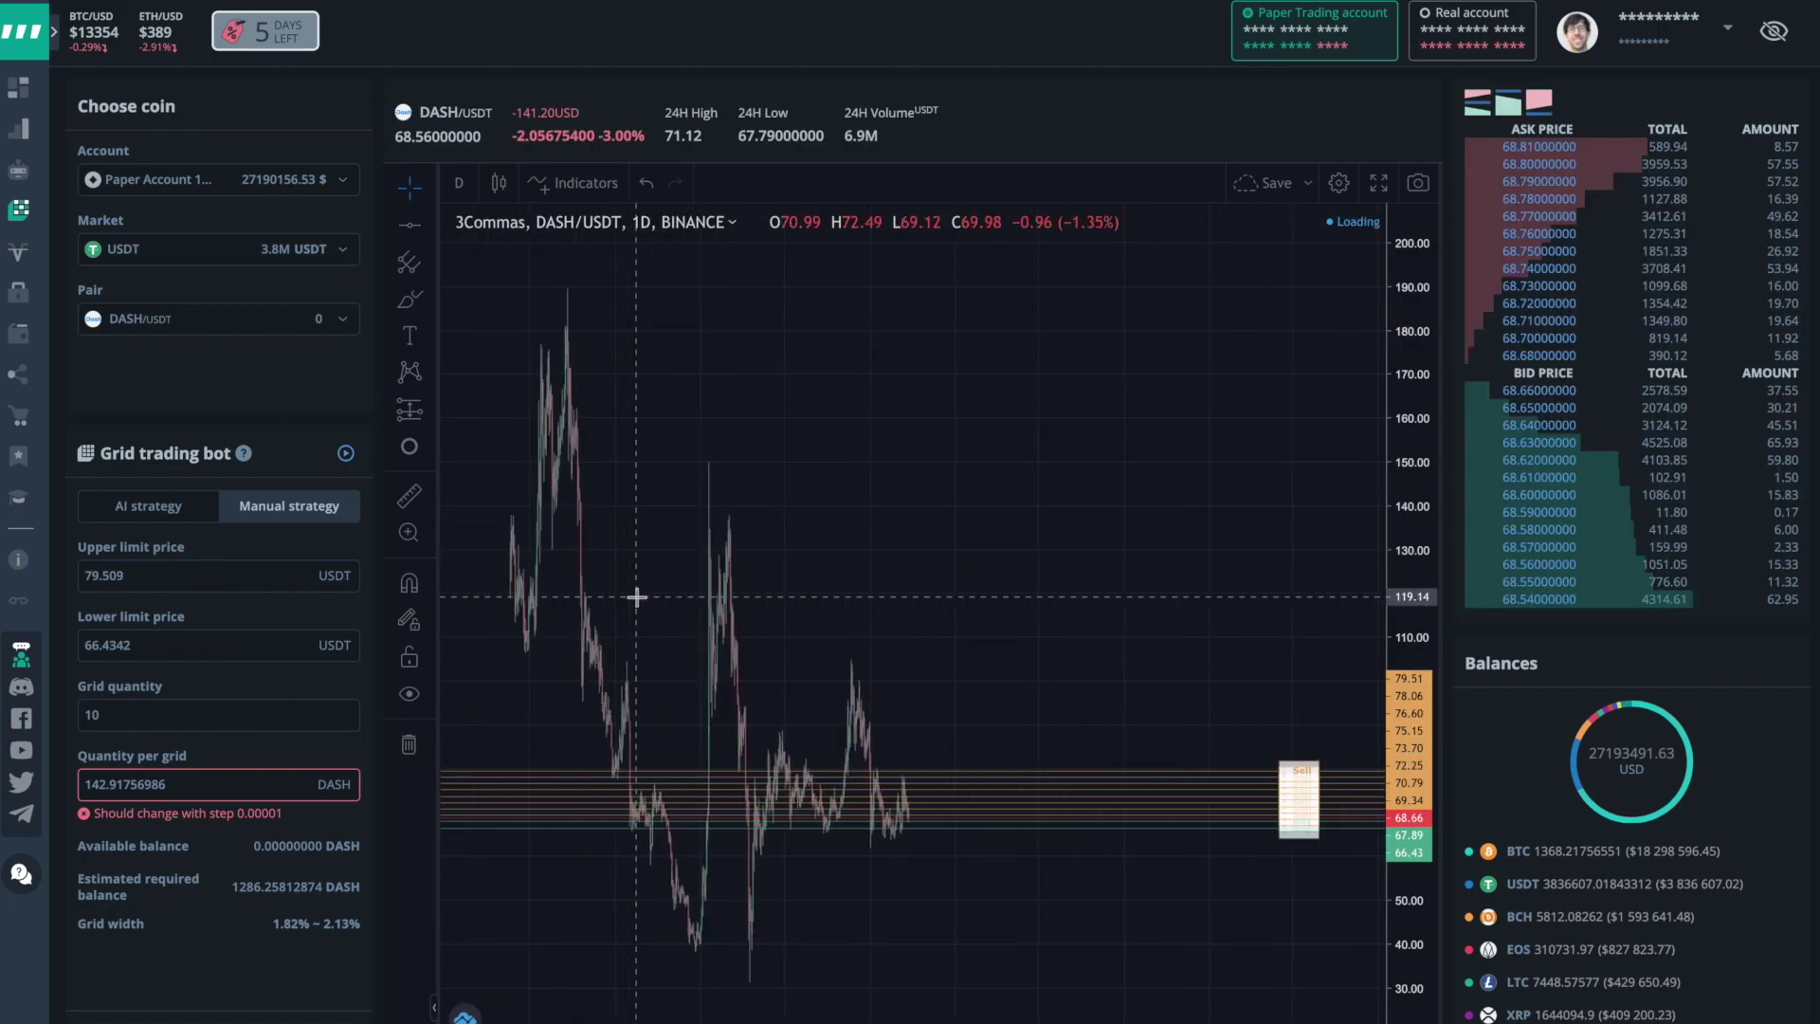
pyautogui.scroll(3, 643, 595)
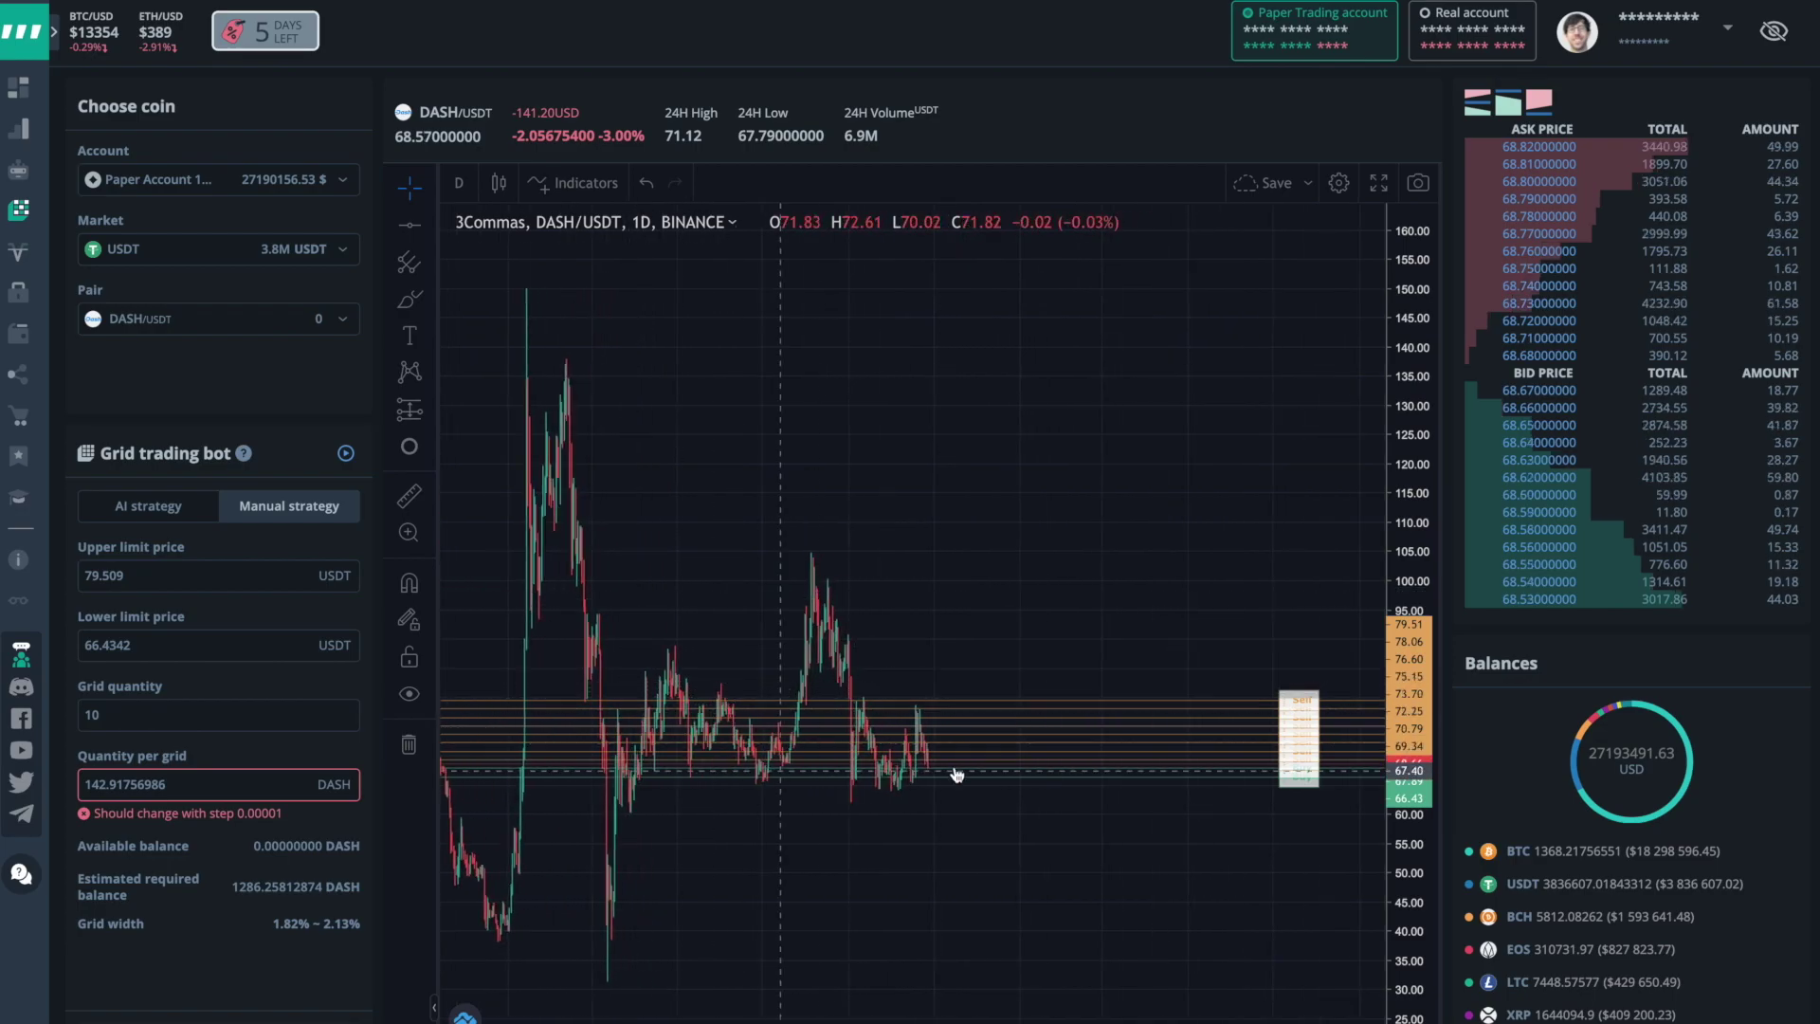
pyautogui.click(151, 508)
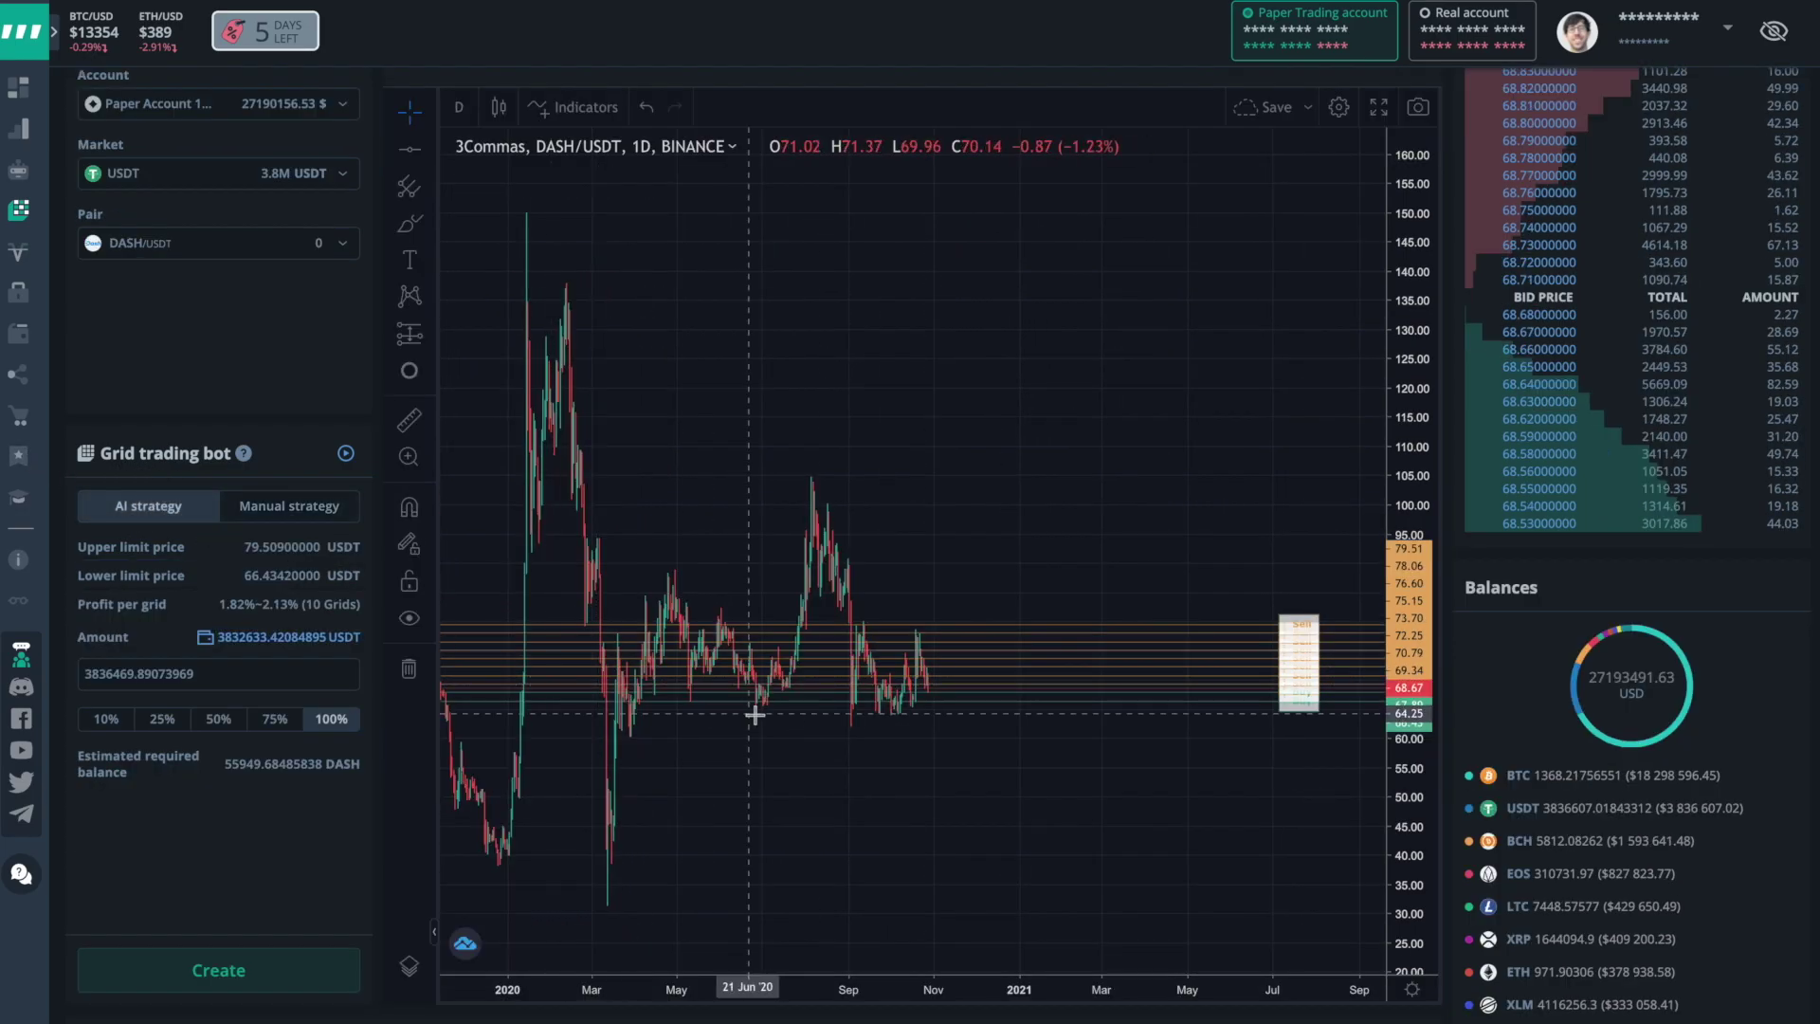